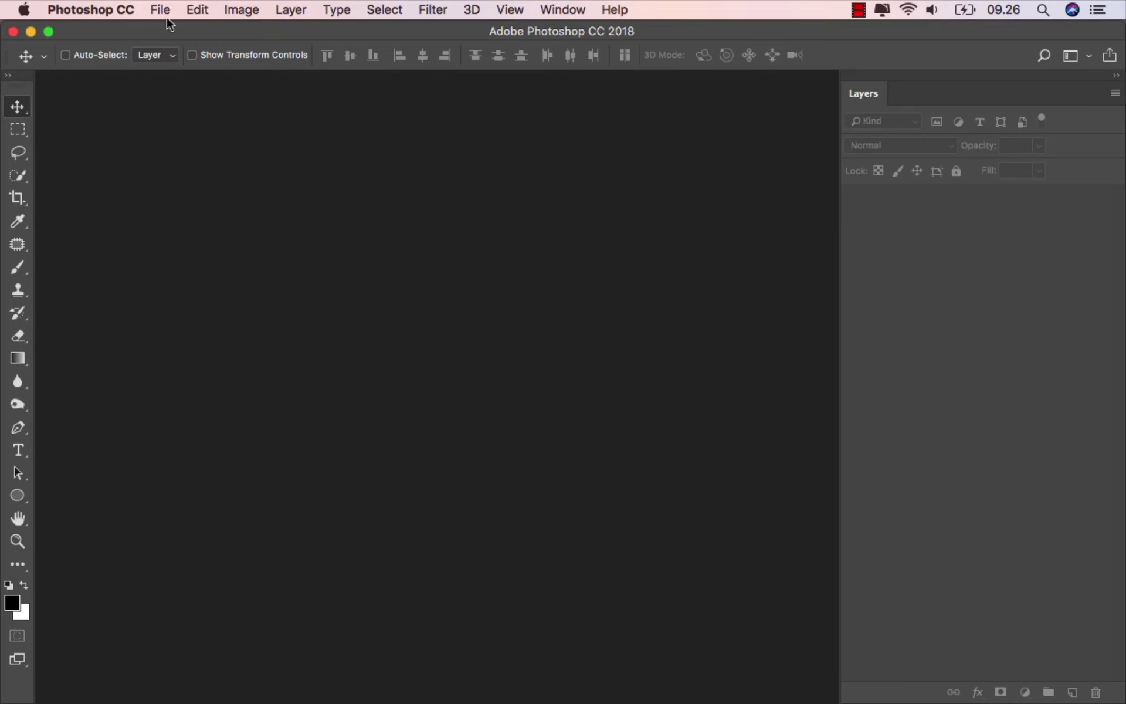
Step: Create a blank 3000 × 2000 px, 300 ppi document from the File > New preset
left_click(164, 12)
left_click(199, 28)
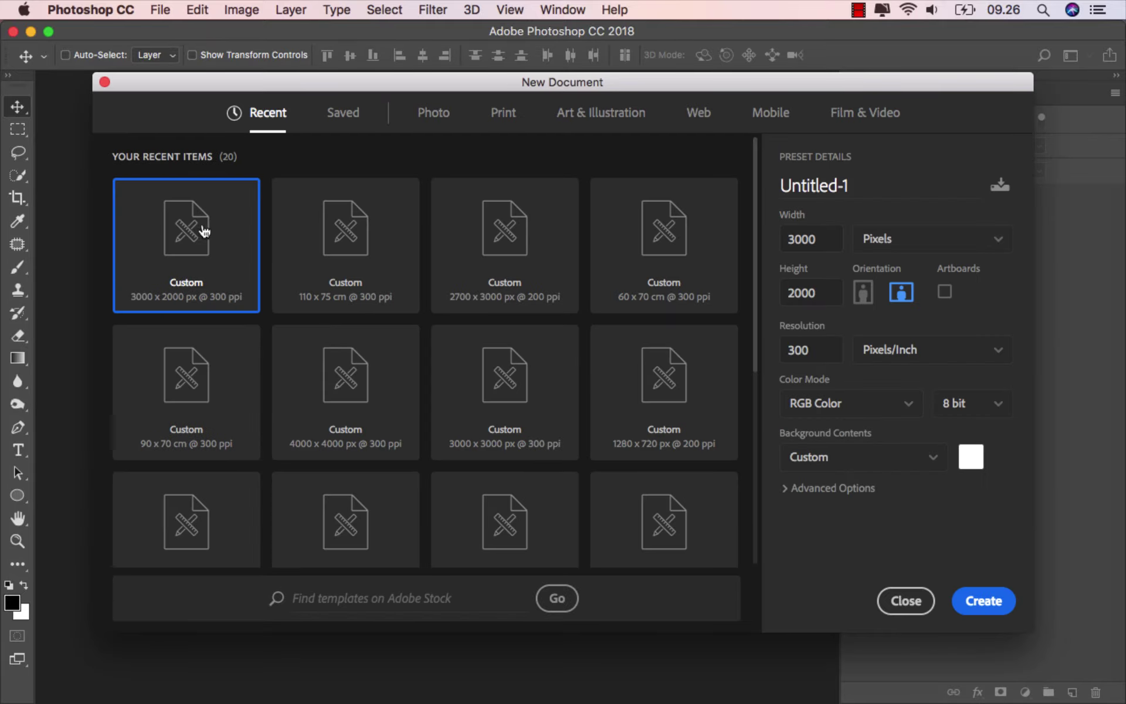
key("Tab")
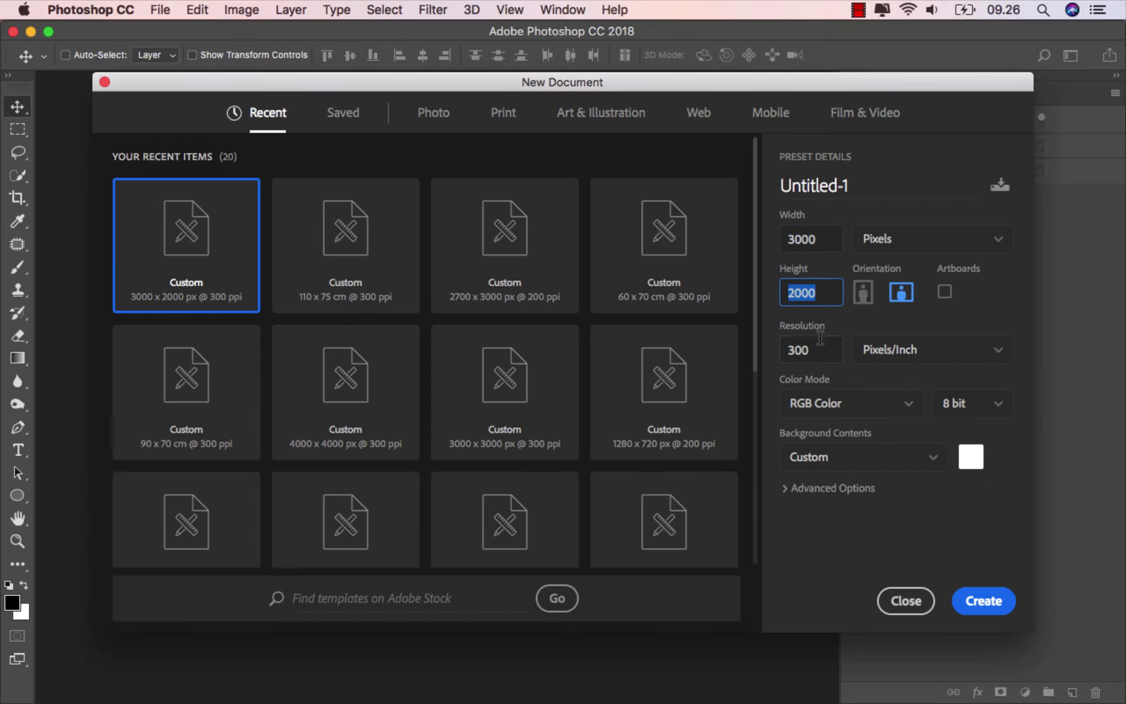
key("Tab")
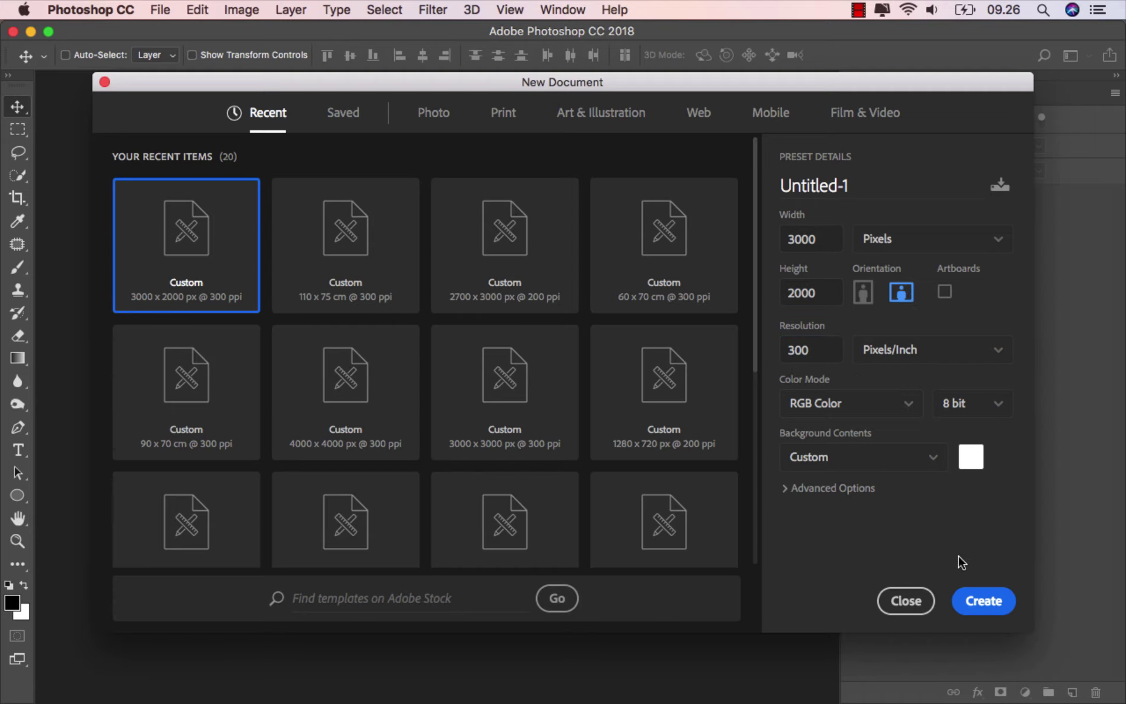
left_click(989, 602)
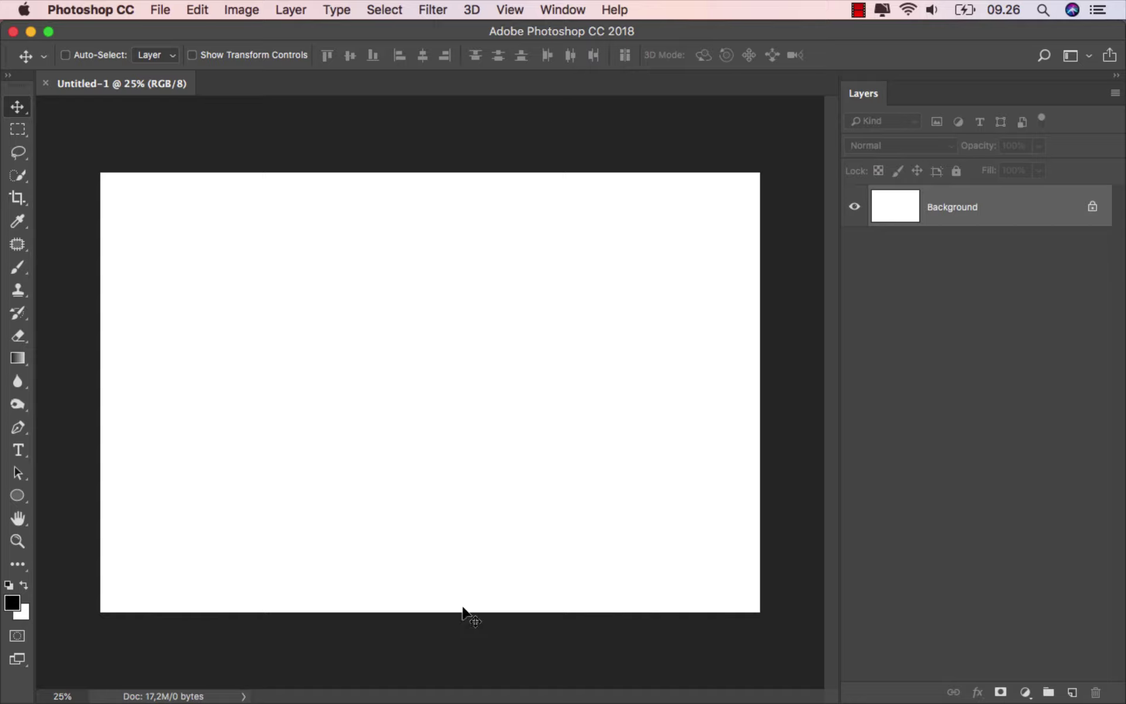
Step: Place january_sundown on the canvas and stretch it top to bottom to fill
mouse_move(455, 701)
left_click(456, 674)
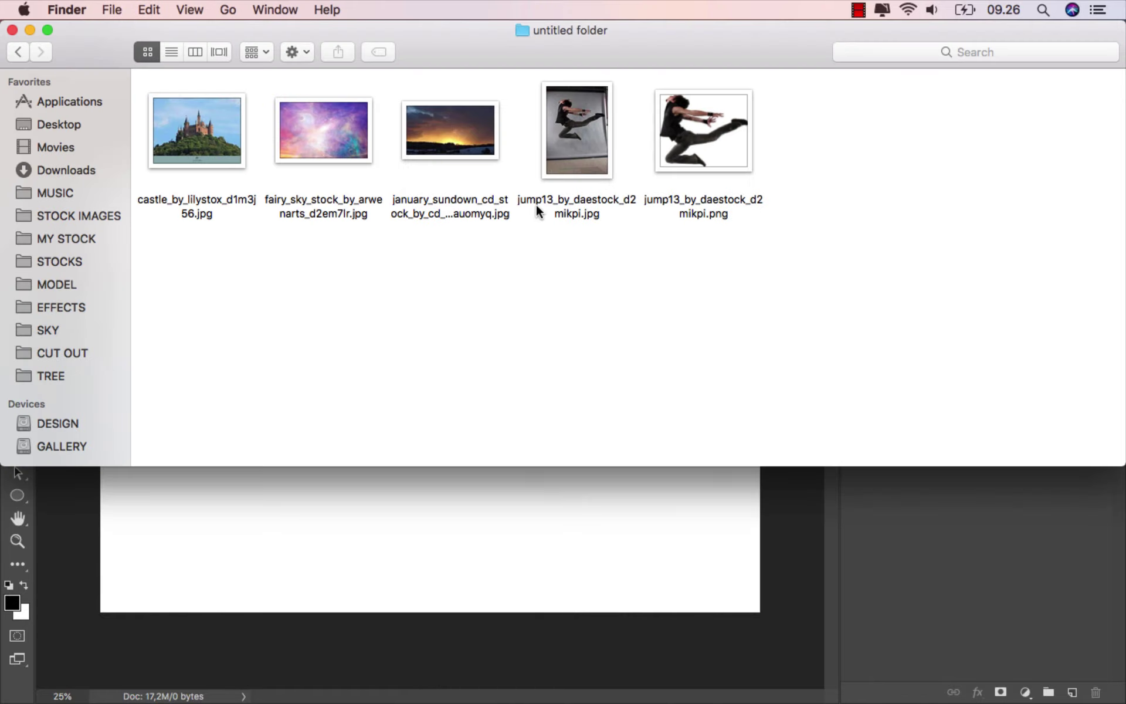
mouse_move(456, 148)
left_mouse_down()
mouse_move(449, 514)
mouse_move(417, 402)
left_mouse_up()
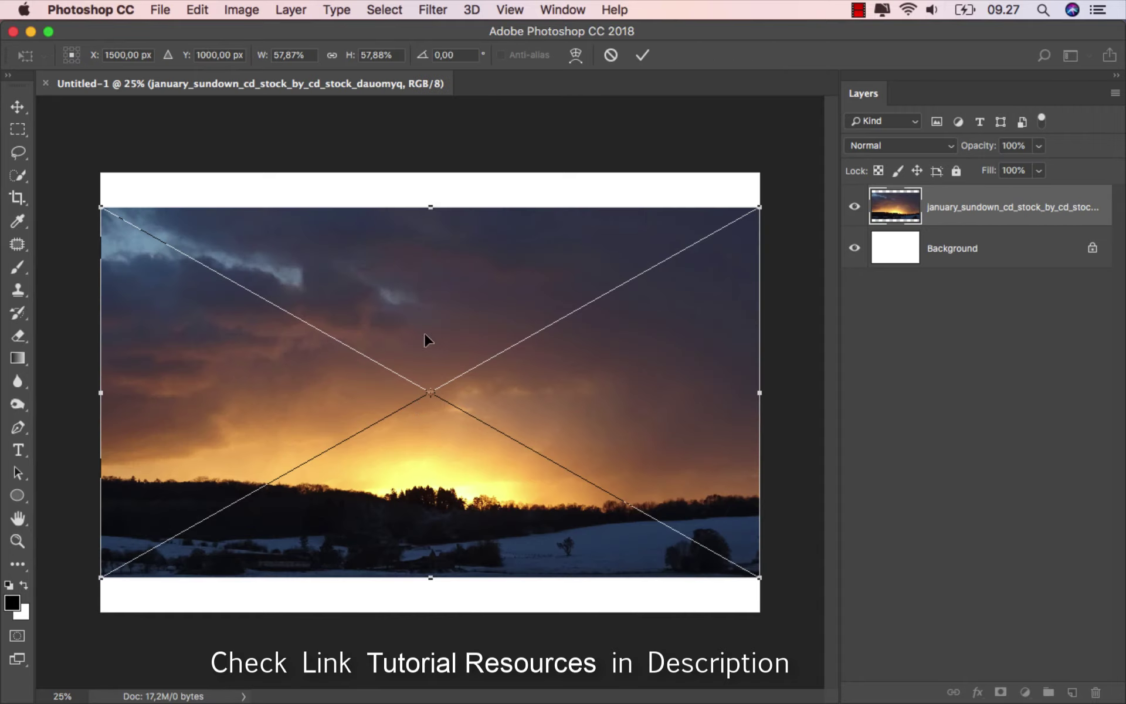
left_click_drag(432, 207, 433, 173)
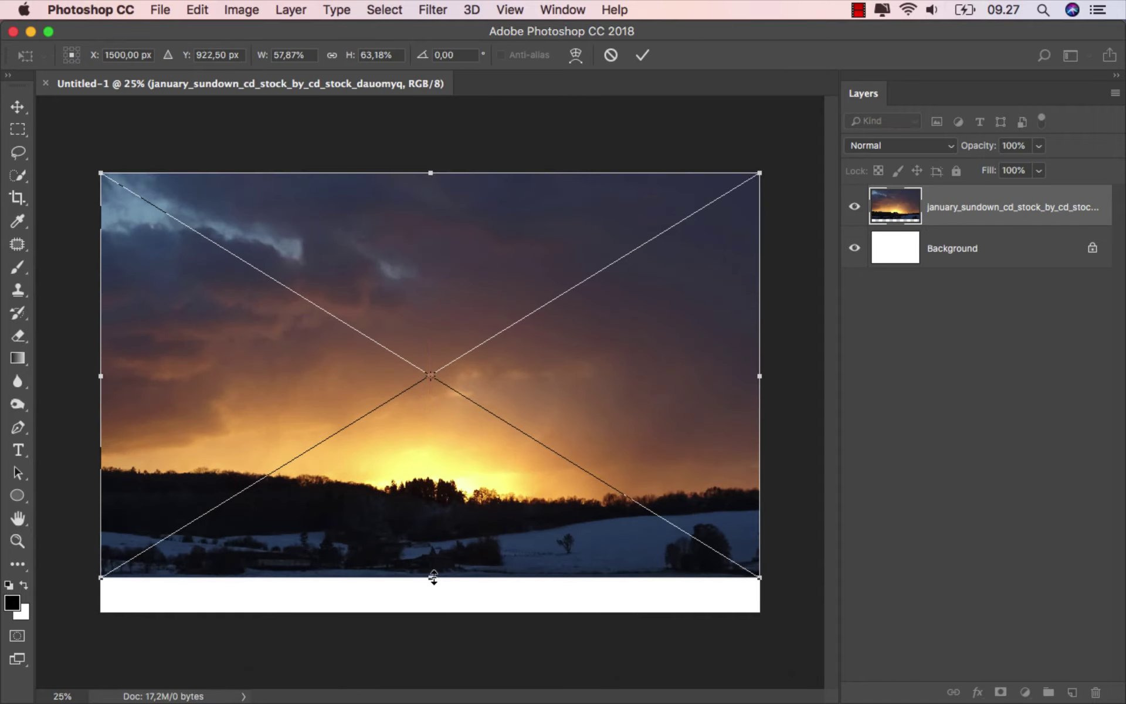
left_click_drag(434, 577, 432, 662)
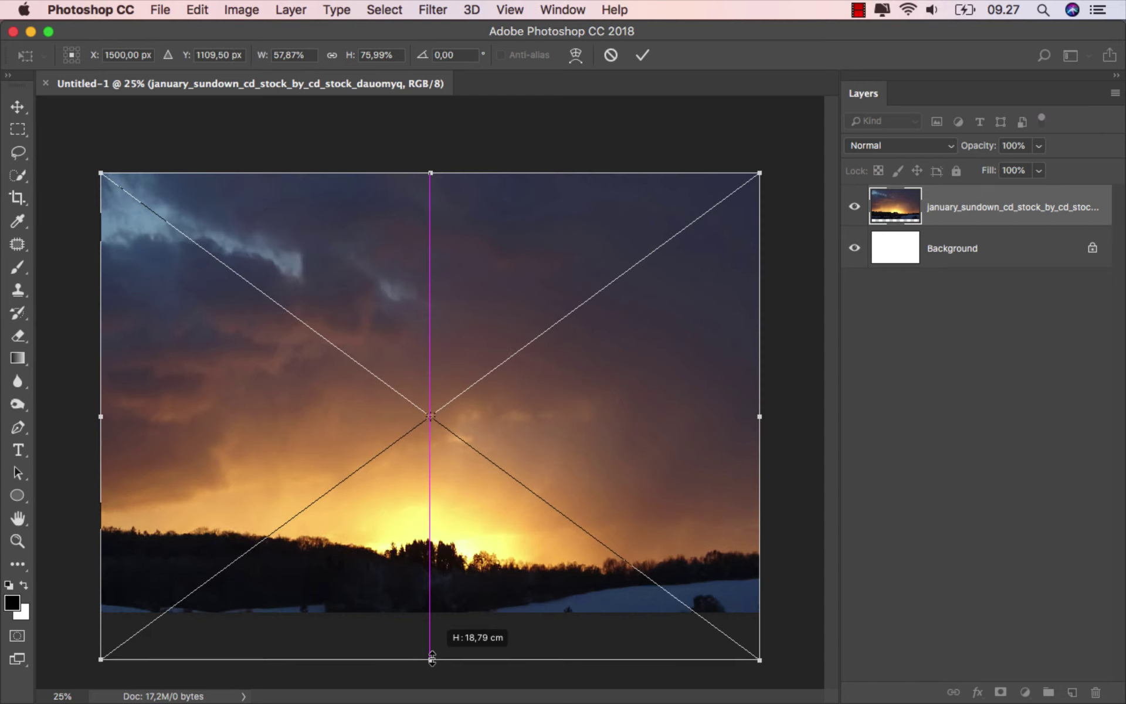
left_click_drag(432, 663, 431, 656)
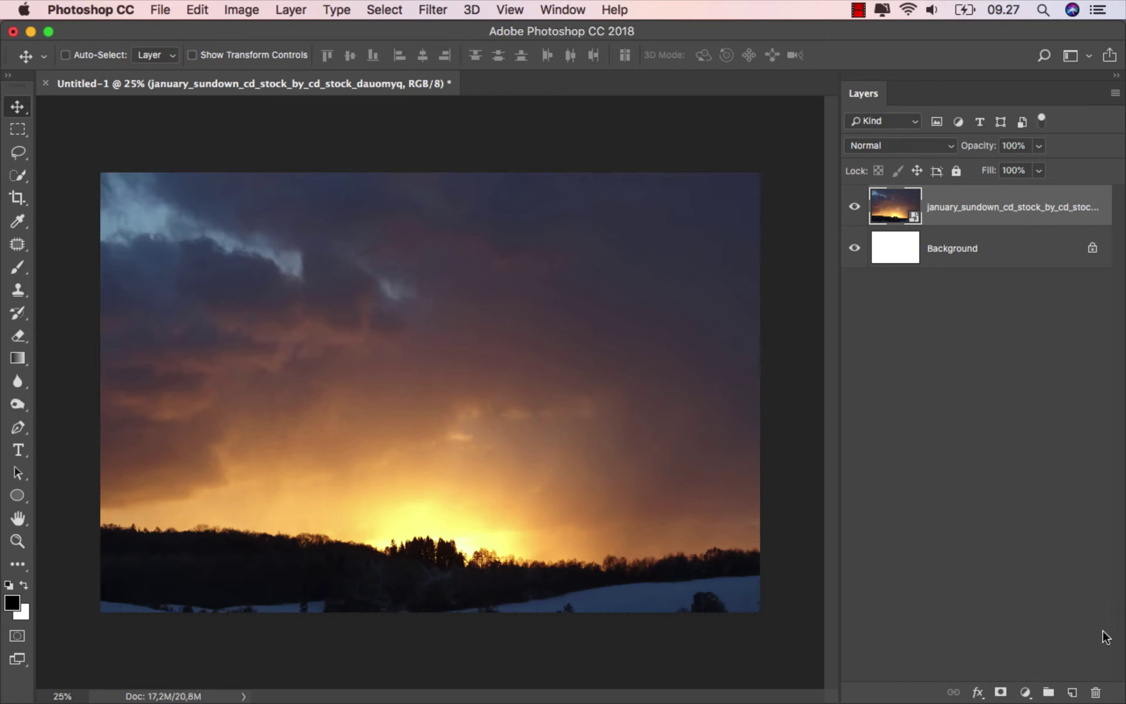
Step: Add a new layer named 'color brush' and zoom in on the snowy horizon with the Brush tool
left_click(1072, 693)
type("color brus")
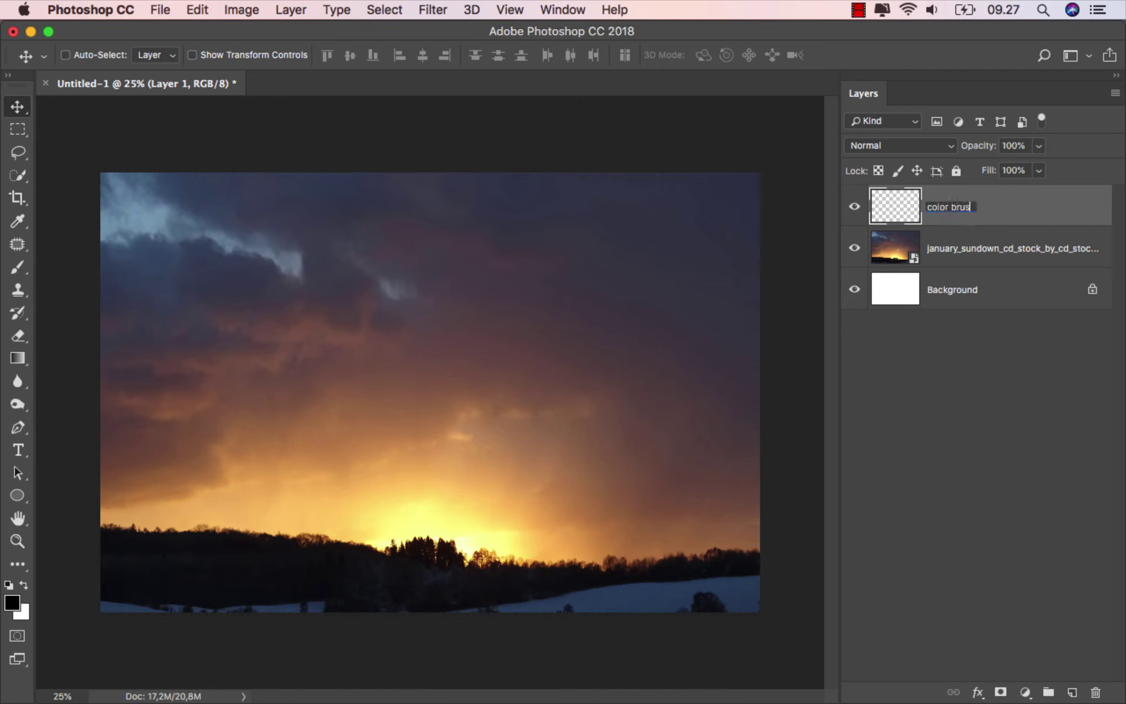
type("h")
key("Return")
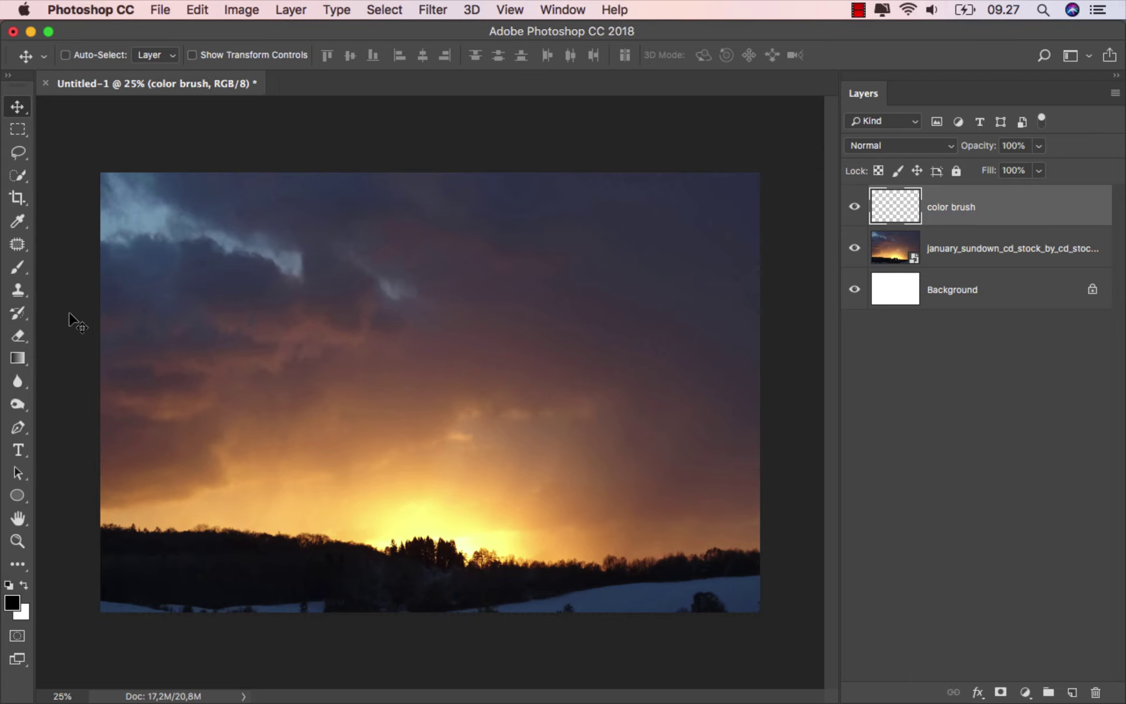
left_click(23, 270)
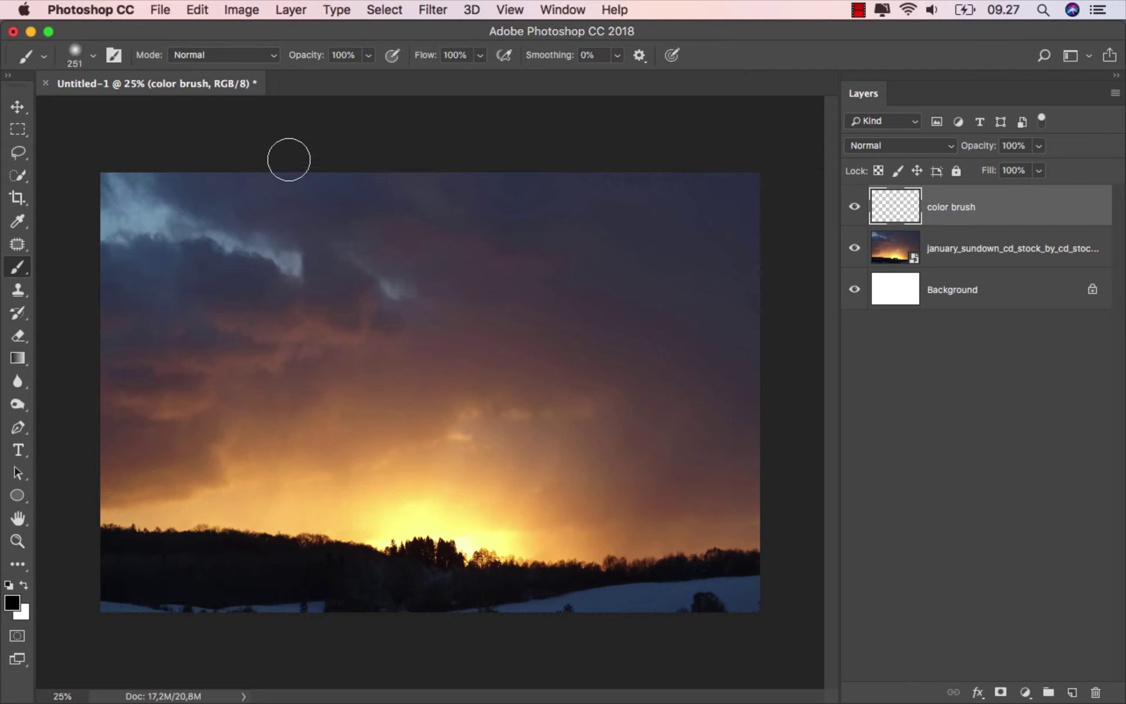
scroll(202, 518, "up", 3)
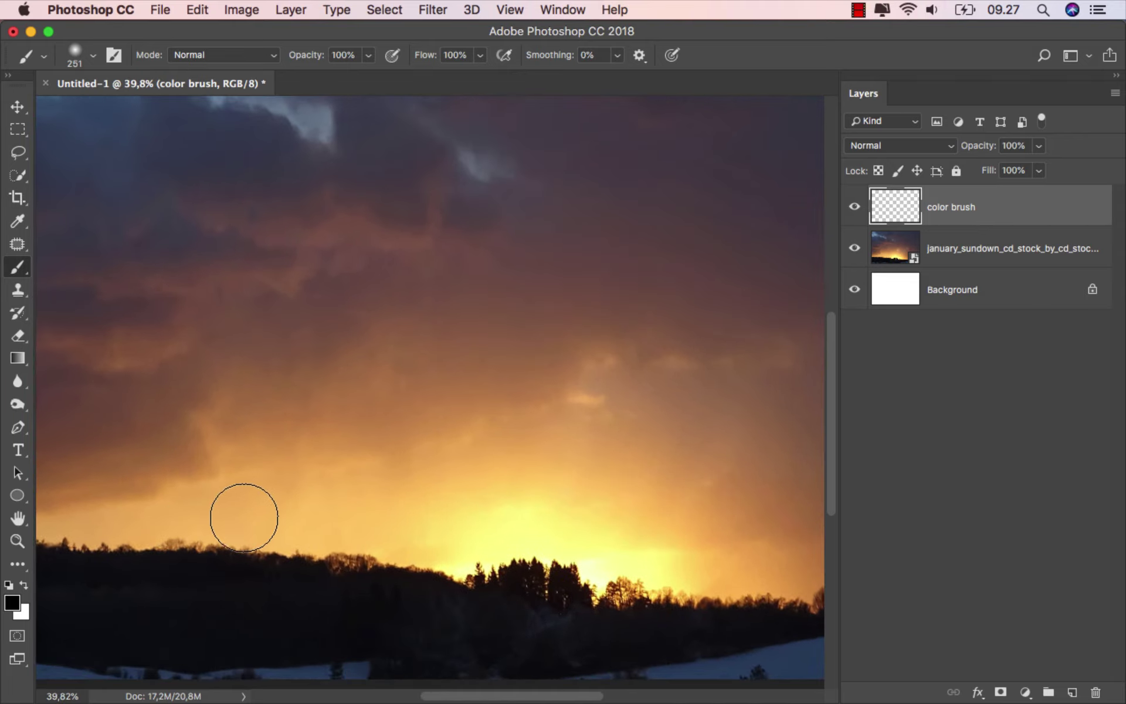
left_click_drag(241, 516, 377, 335)
scroll(276, 389, "down", 2)
scroll(239, 402, "up", 1)
scroll(141, 546, "up", 2)
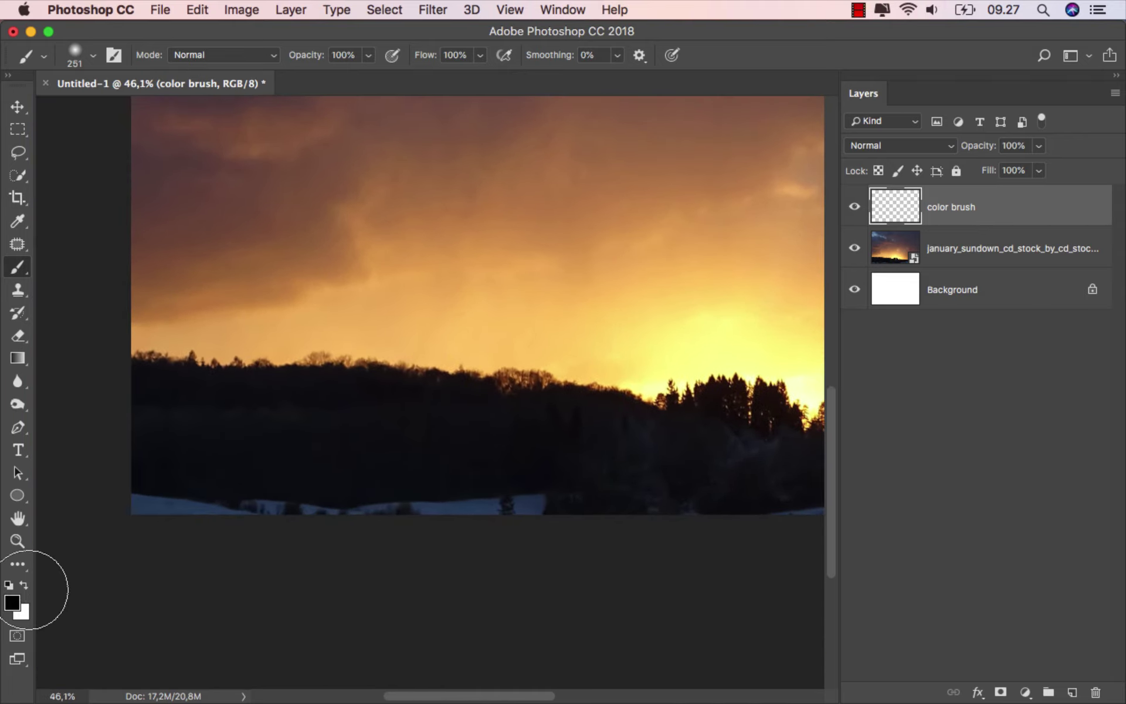
Step: Paint the snowy ground and lower forest solid black, then fit the image on screen
left_click_drag(128, 513, 603, 531)
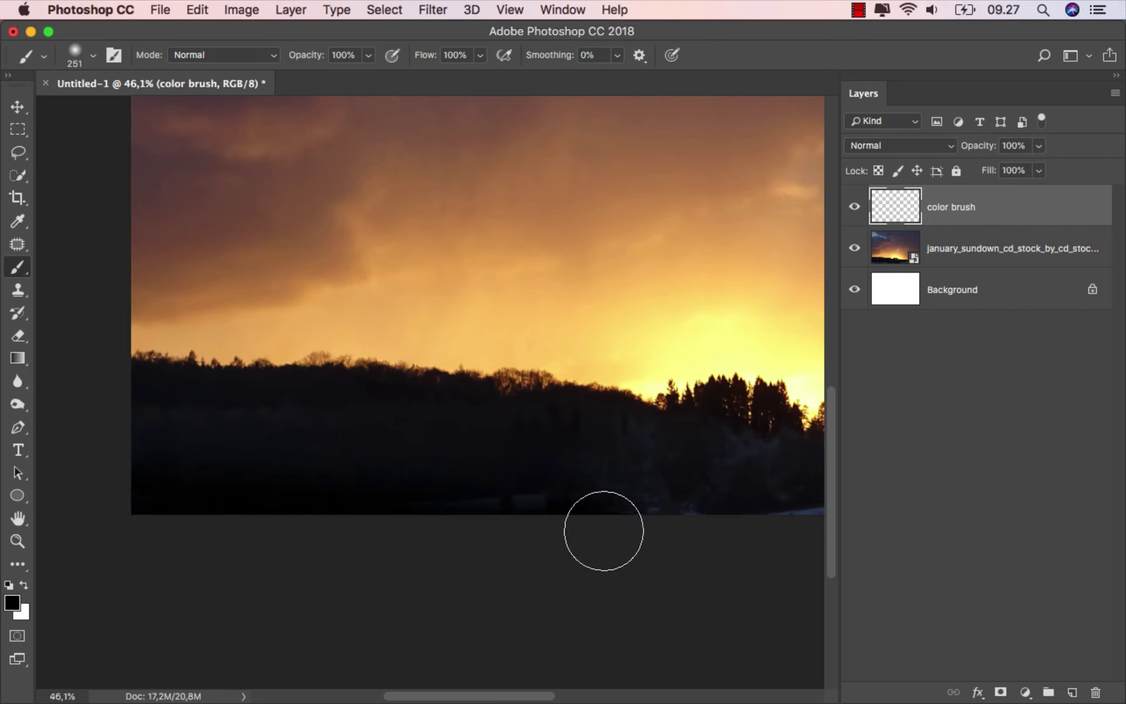
left_click_drag(150, 428, 447, 447)
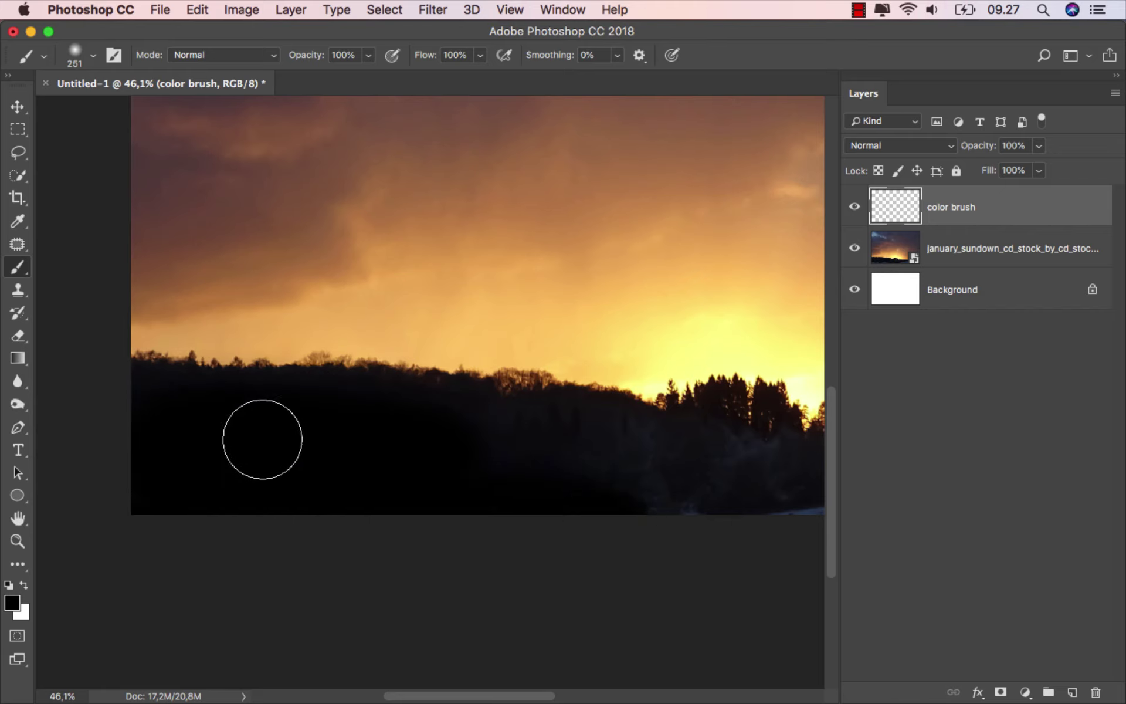
mouse_move(262, 439)
left_mouse_down()
mouse_move(540, 448)
mouse_move(673, 469)
mouse_move(415, 455)
mouse_move(485, 449)
mouse_move(618, 488)
left_mouse_up()
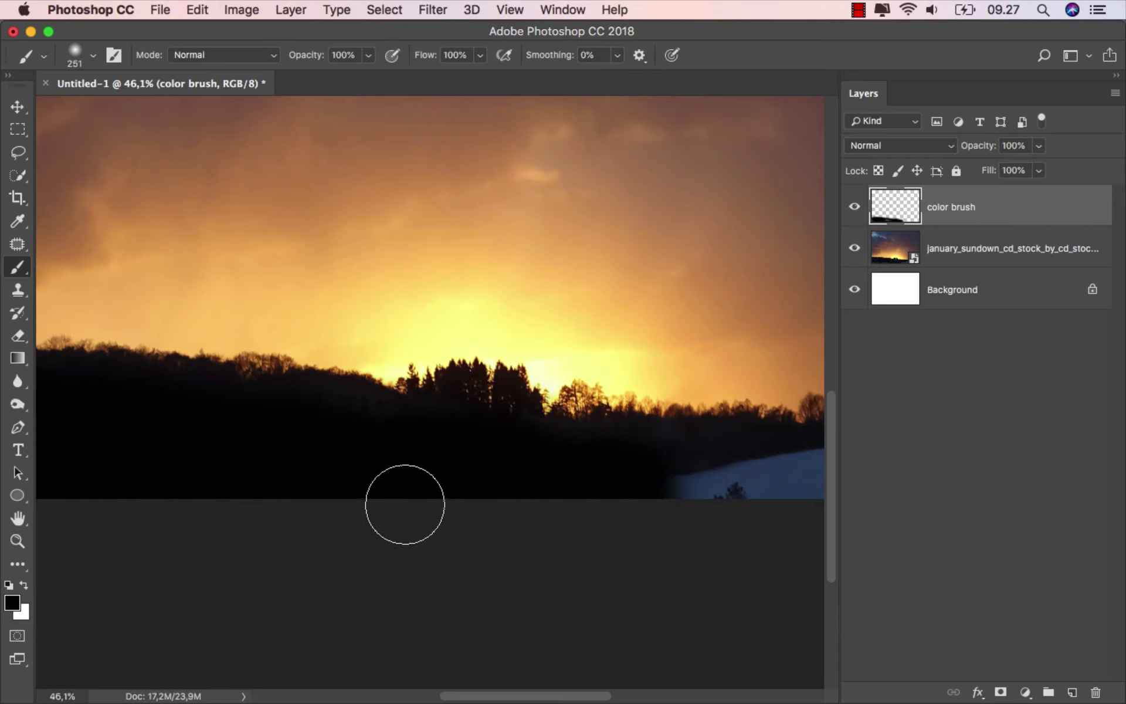
left_click_drag(404, 504, 176, 499)
mouse_move(334, 491)
left_mouse_down()
mouse_move(625, 474)
mouse_move(346, 487)
left_mouse_up()
mouse_move(480, 490)
left_mouse_down()
mouse_move(477, 477)
mouse_move(635, 456)
mouse_move(663, 494)
left_mouse_up()
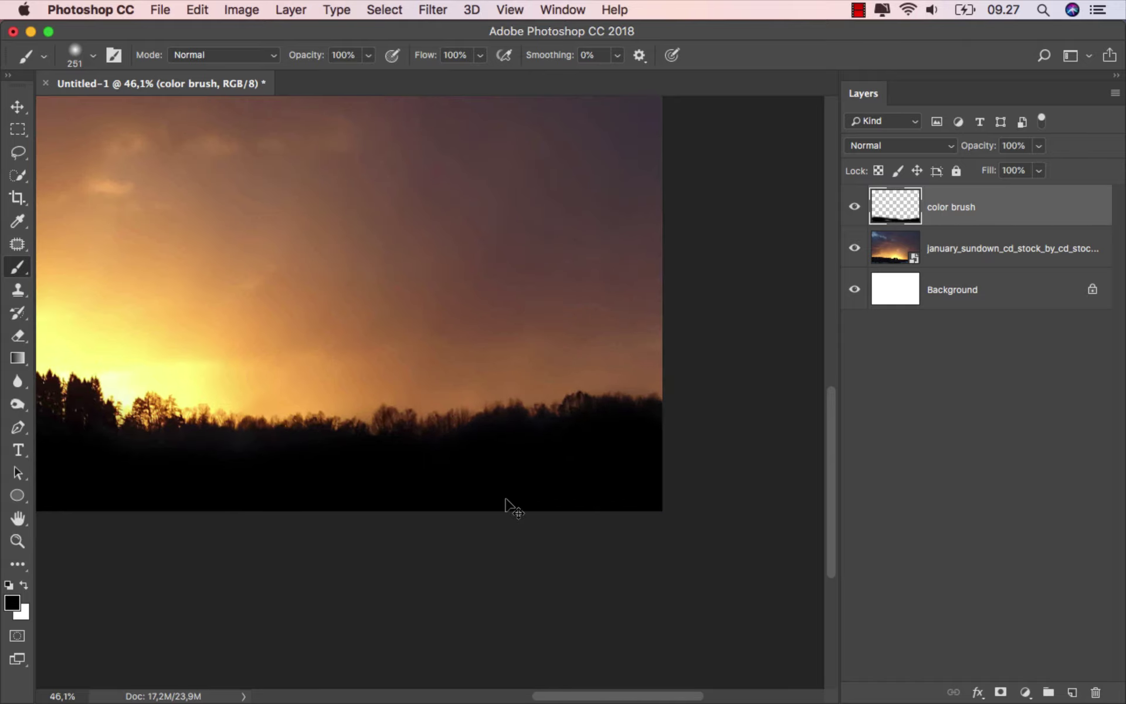
scroll(508, 498, "down", 3)
left_click_drag(282, 513, 569, 490)
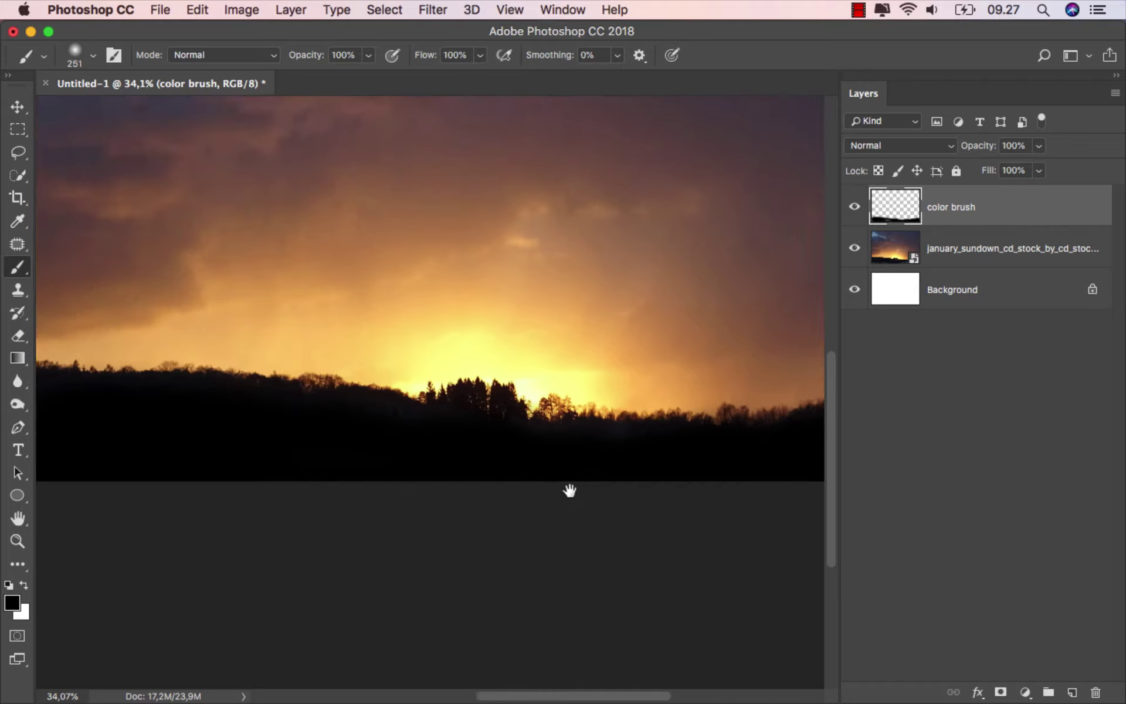
key("super+0")
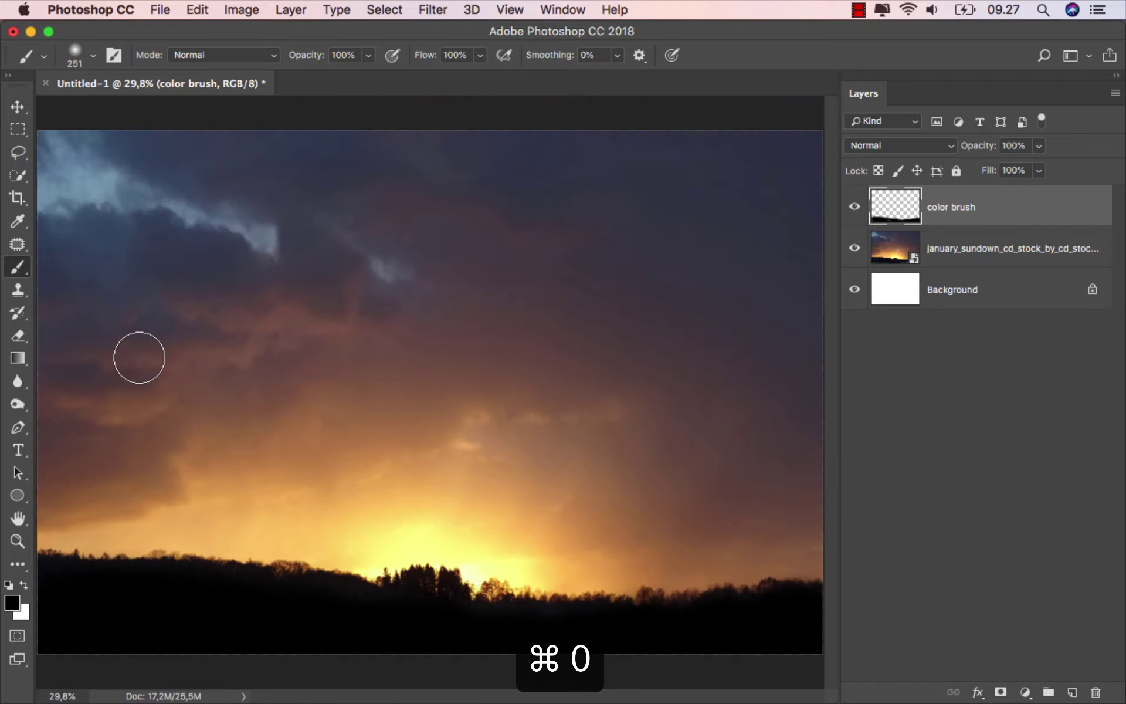
Step: Set brush opacity to 12% and paint soft sampled blues over the bright cloud edges
left_click(367, 56)
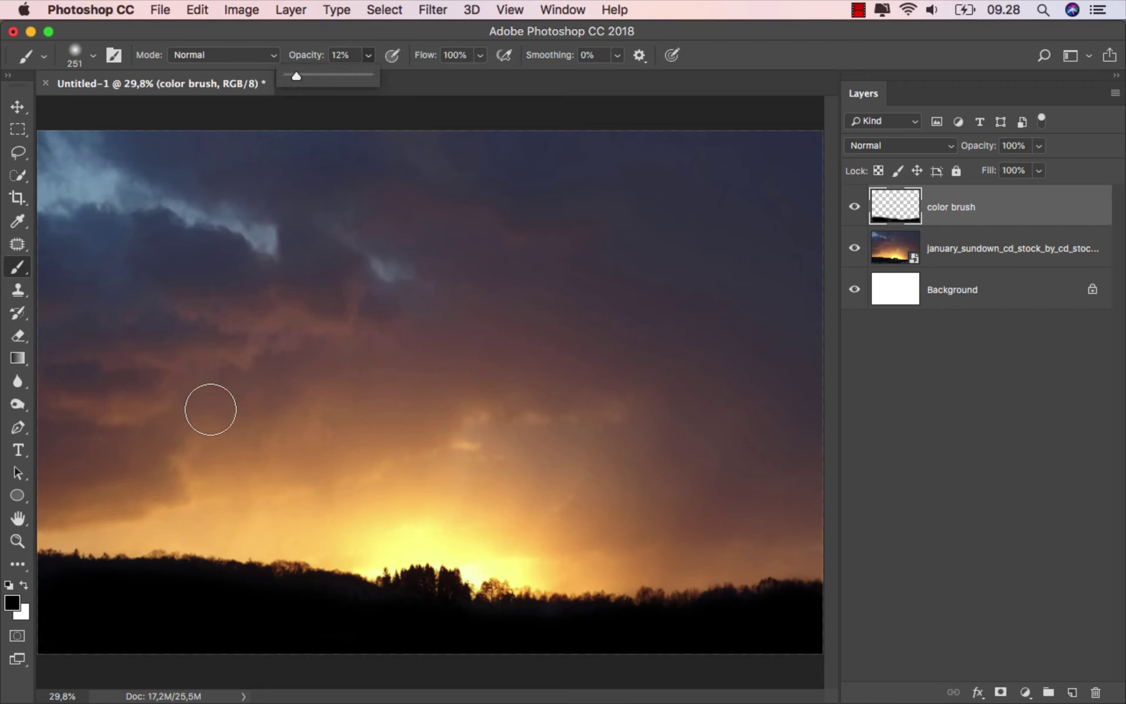
left_click(240, 262, "alt")
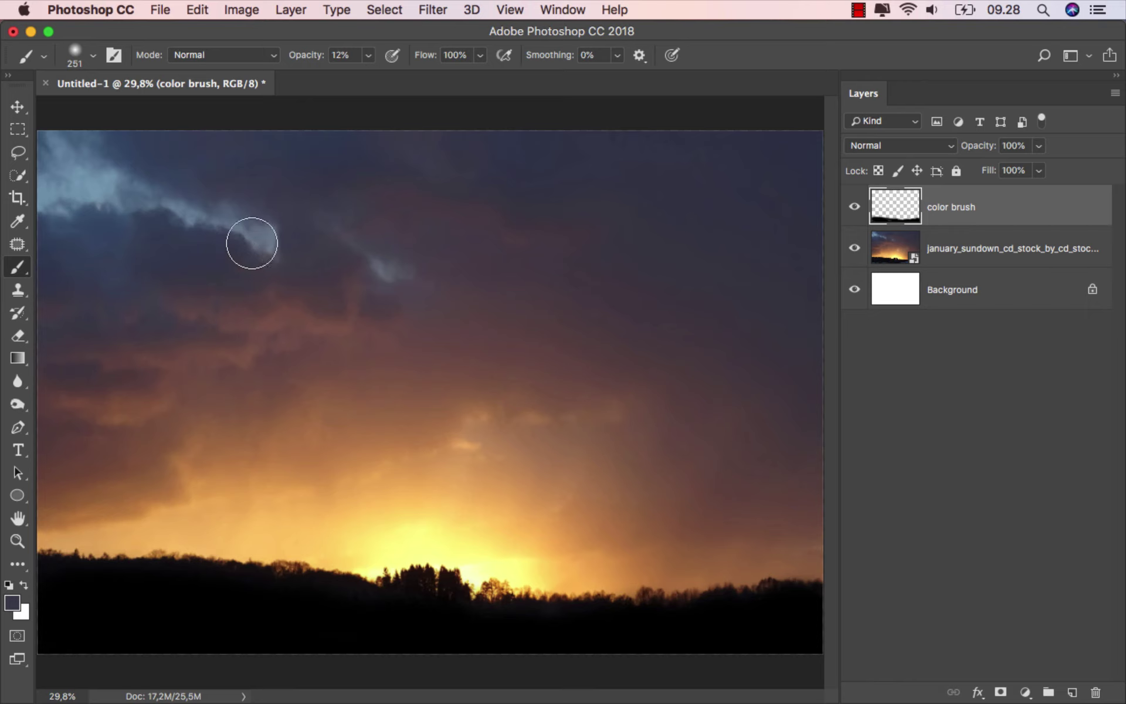
left_click_drag(251, 239, 263, 235)
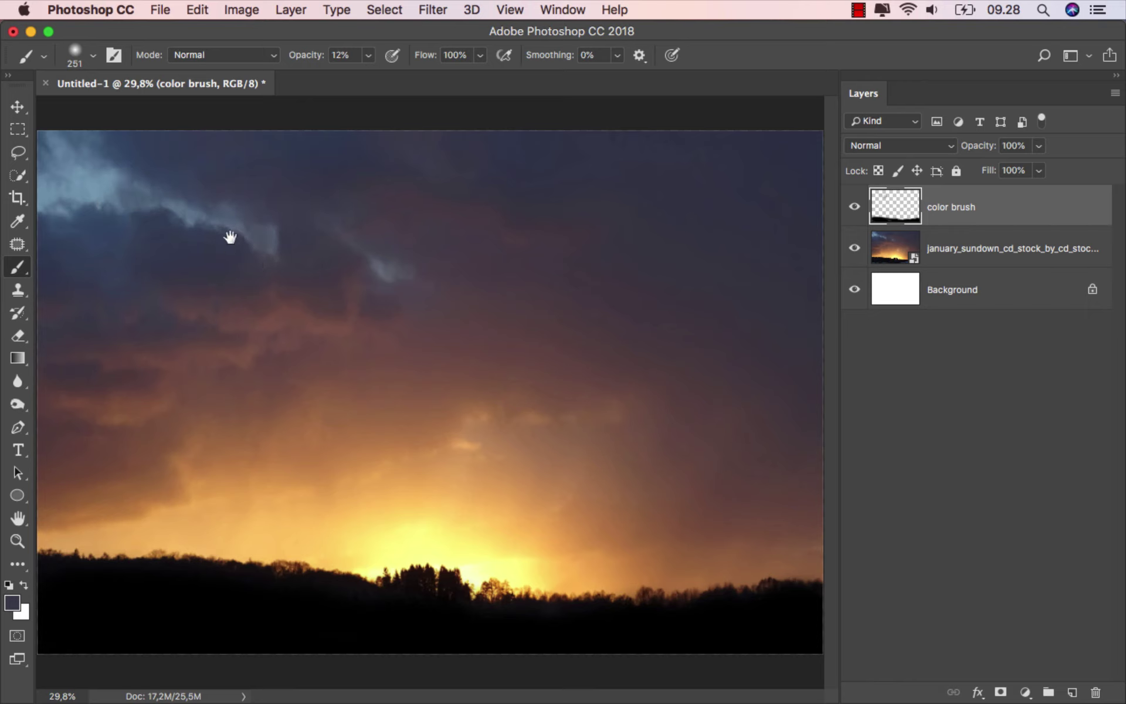
left_click(143, 194, "alt")
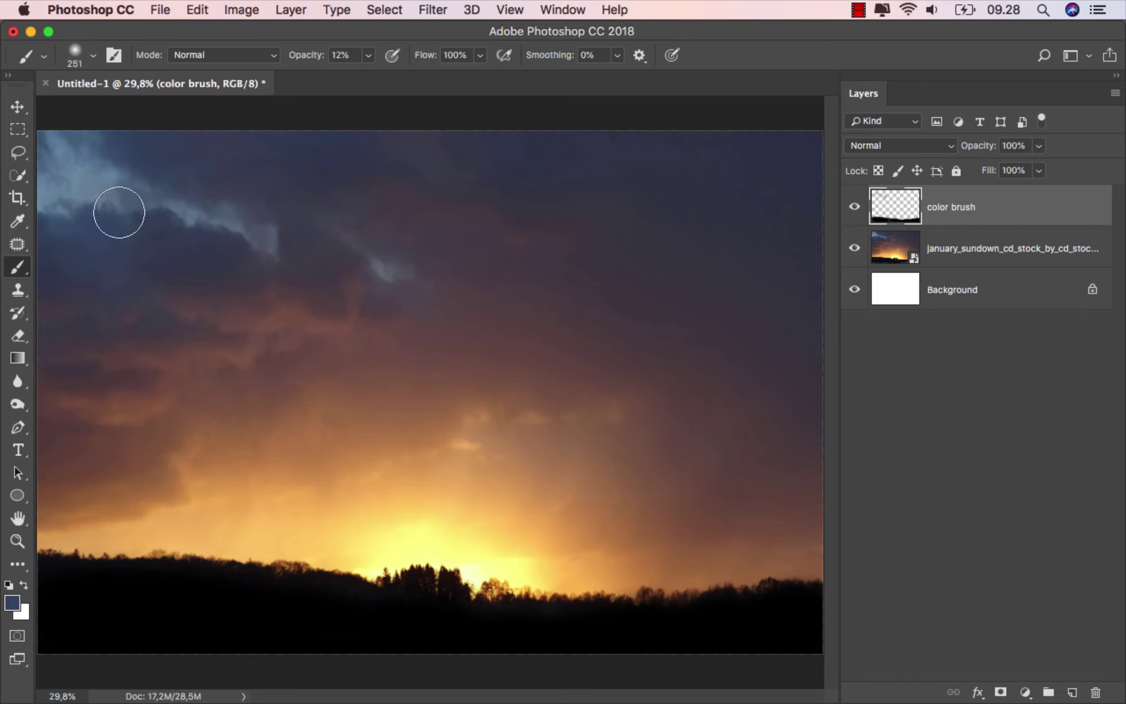
mouse_move(118, 209)
left_mouse_down()
mouse_move(55, 197)
mouse_move(88, 194)
left_mouse_up()
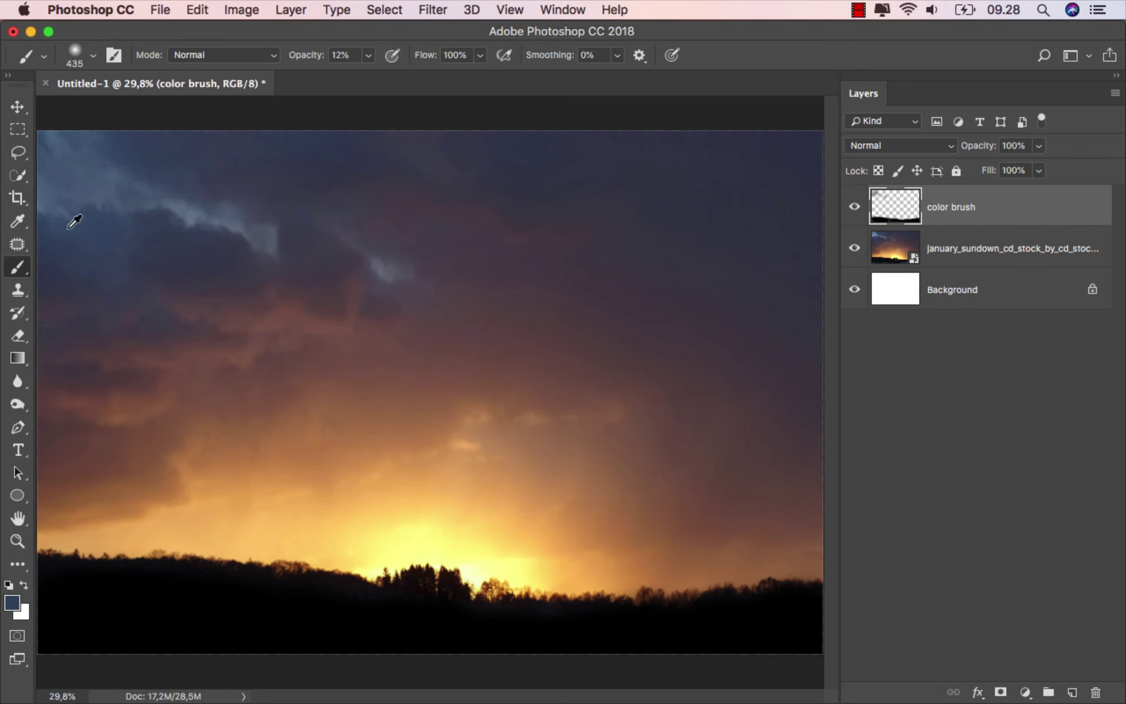
left_click(243, 260, "alt")
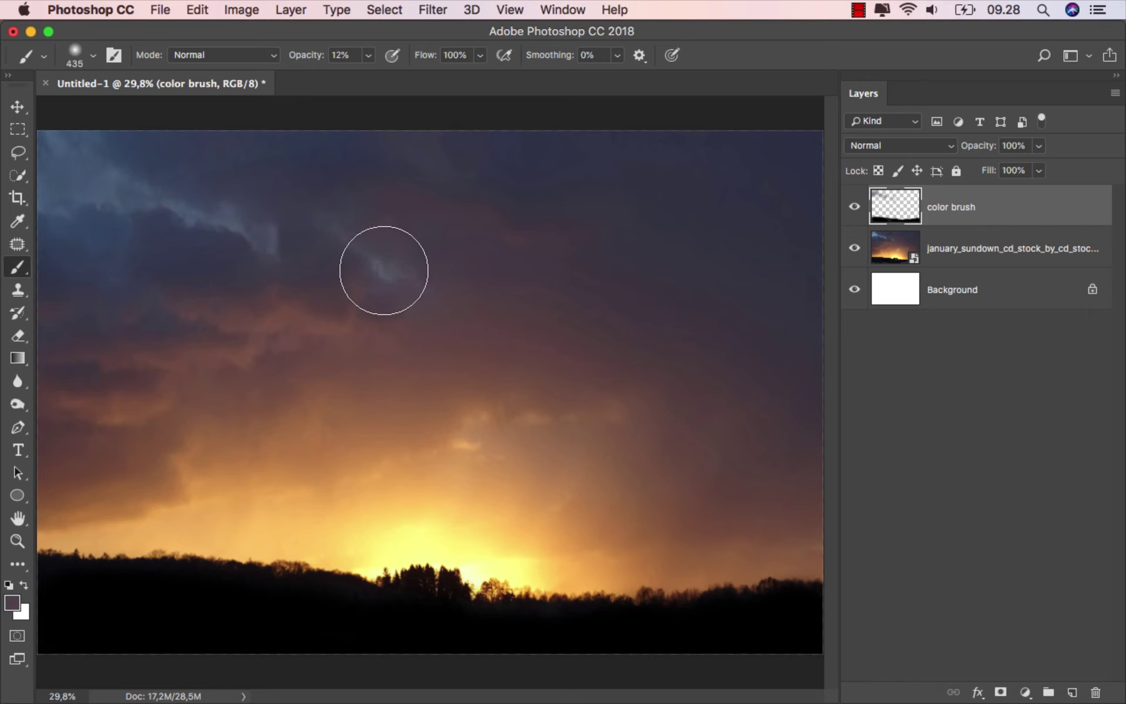
Step: Blend the bright clouds and upper-left sky with sampled purple and blue tones
left_click(280, 271, "alt")
left_click(228, 191, "alt")
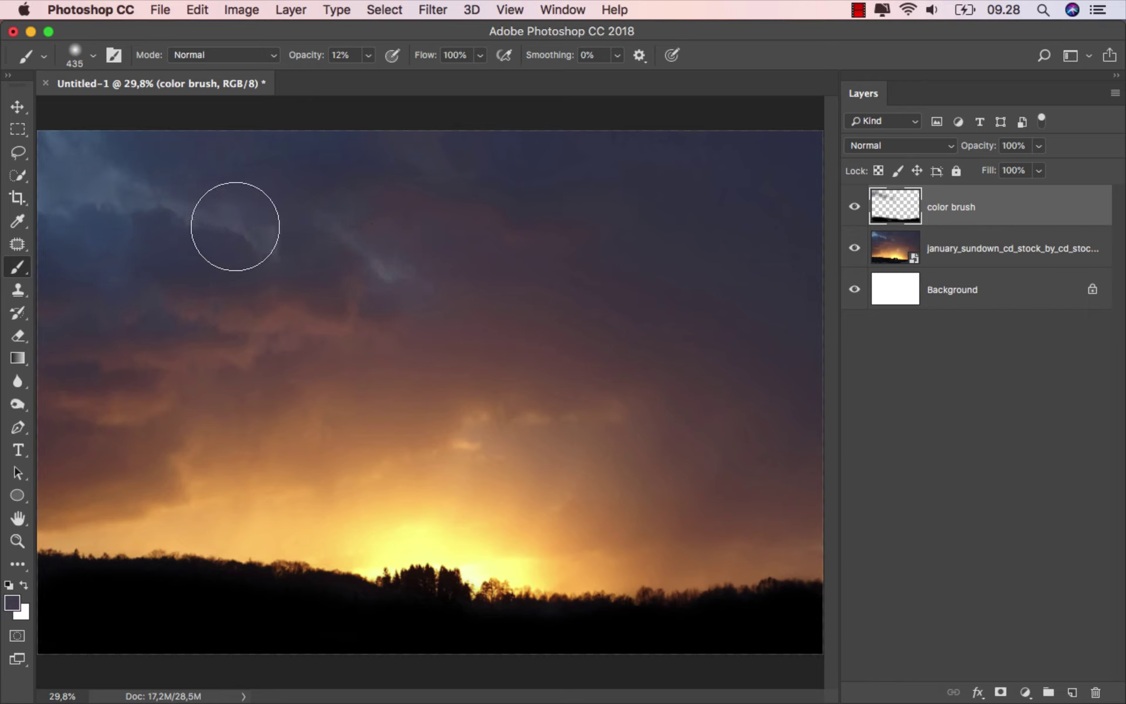
left_click(199, 196, "alt")
left_click(174, 166, "alt")
left_click(199, 186, "alt")
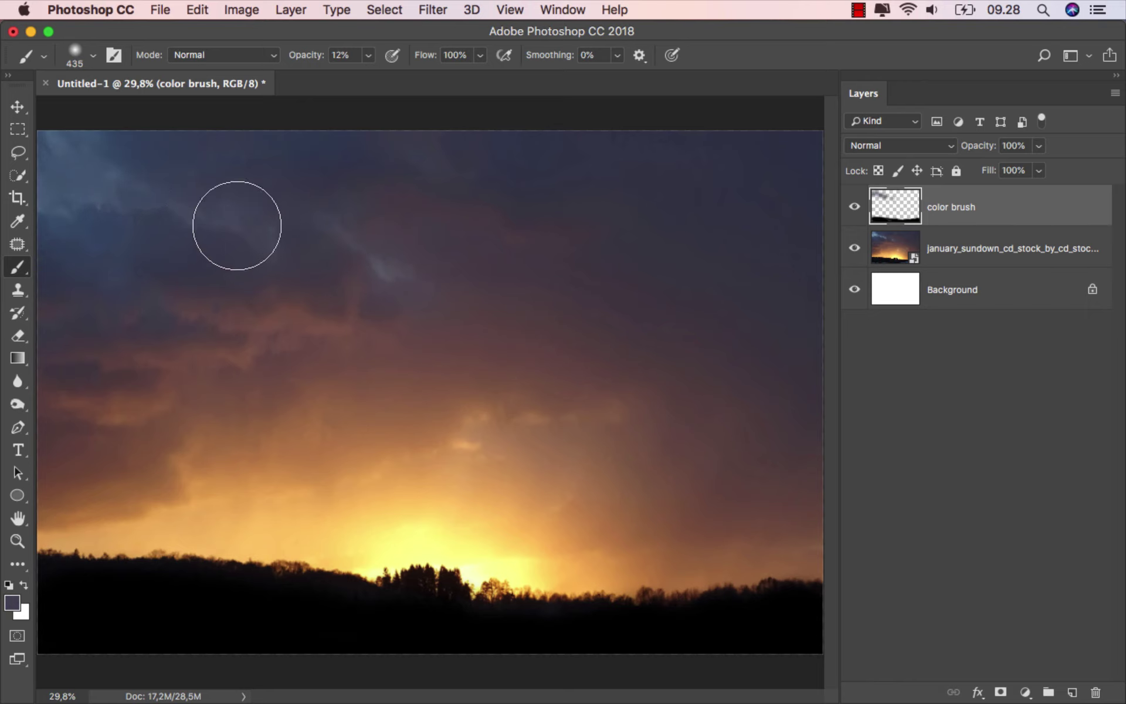
left_click(76, 234, "alt")
left_click(147, 151, "alt")
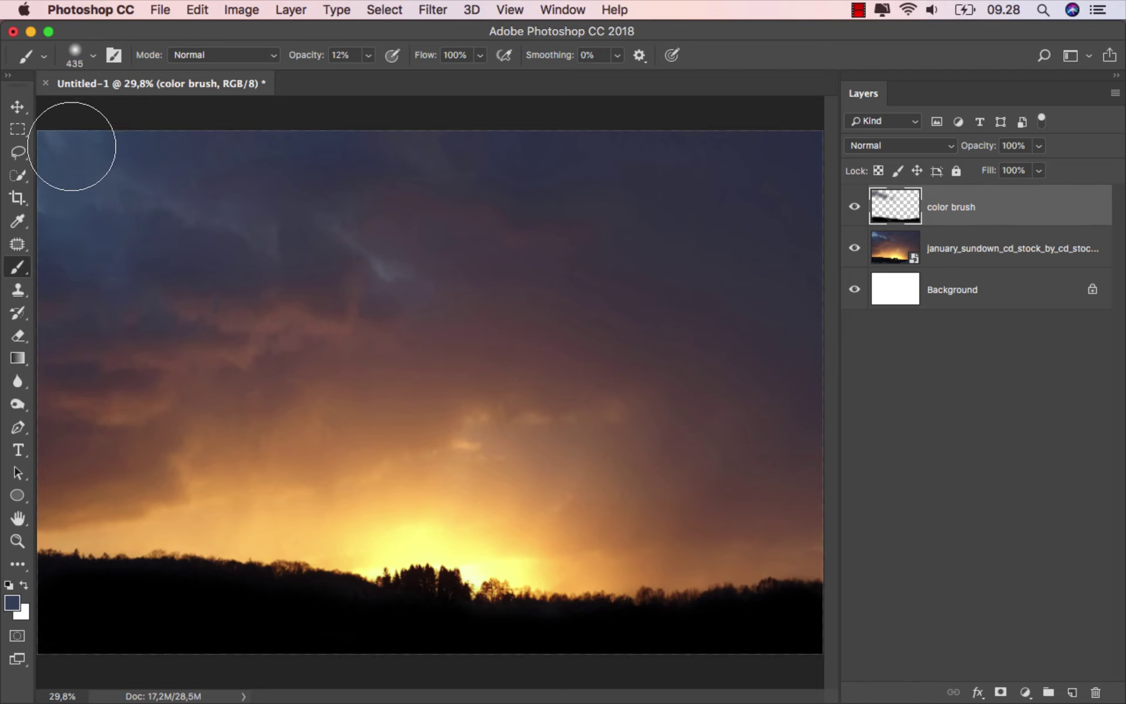
Step: Sample a dusky reddish-brown, then hide and reshow the color brush layer to compare
scroll(462, 302, "down", 2)
scroll(463, 301, "down", 2)
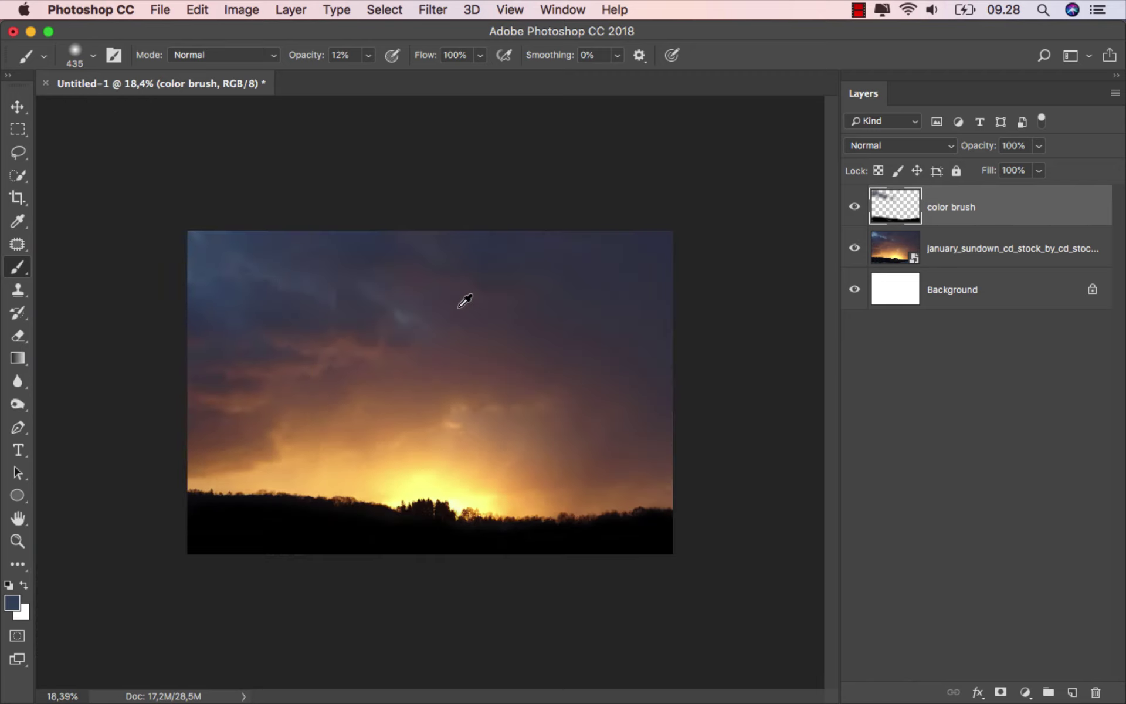
scroll(463, 302, "up", 1)
scroll(223, 304, "up", 1)
scroll(213, 314, "up", 3)
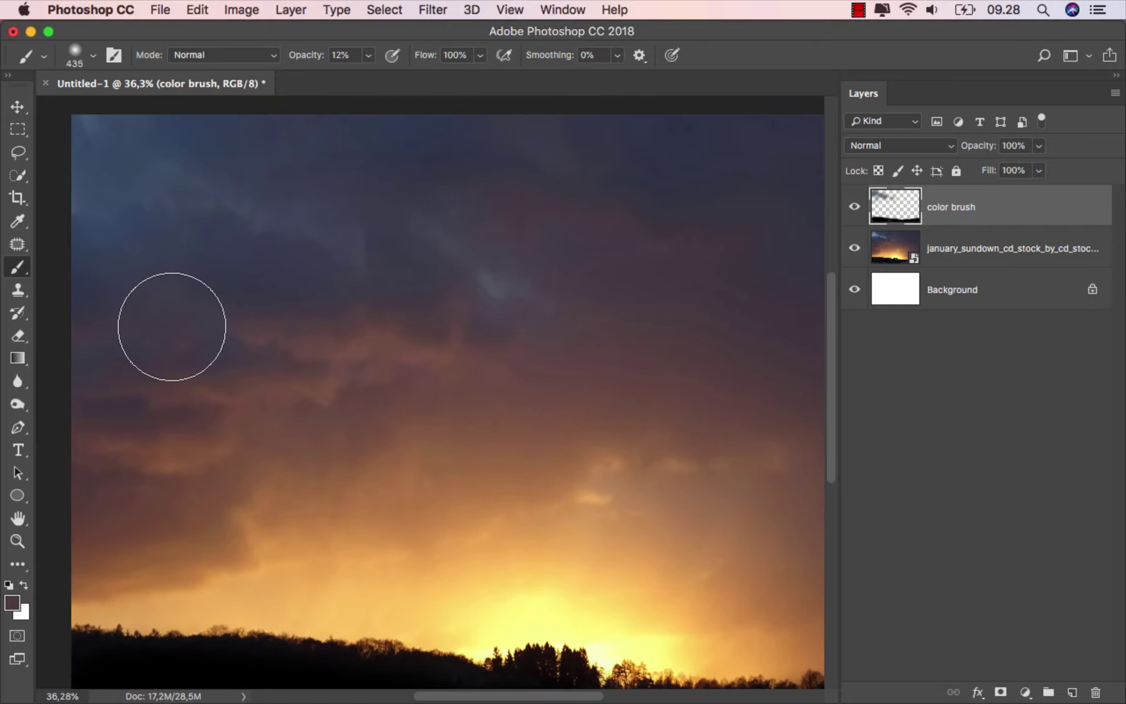
scroll(448, 362, "down", 1)
left_click(448, 362, "alt")
left_click(17, 106)
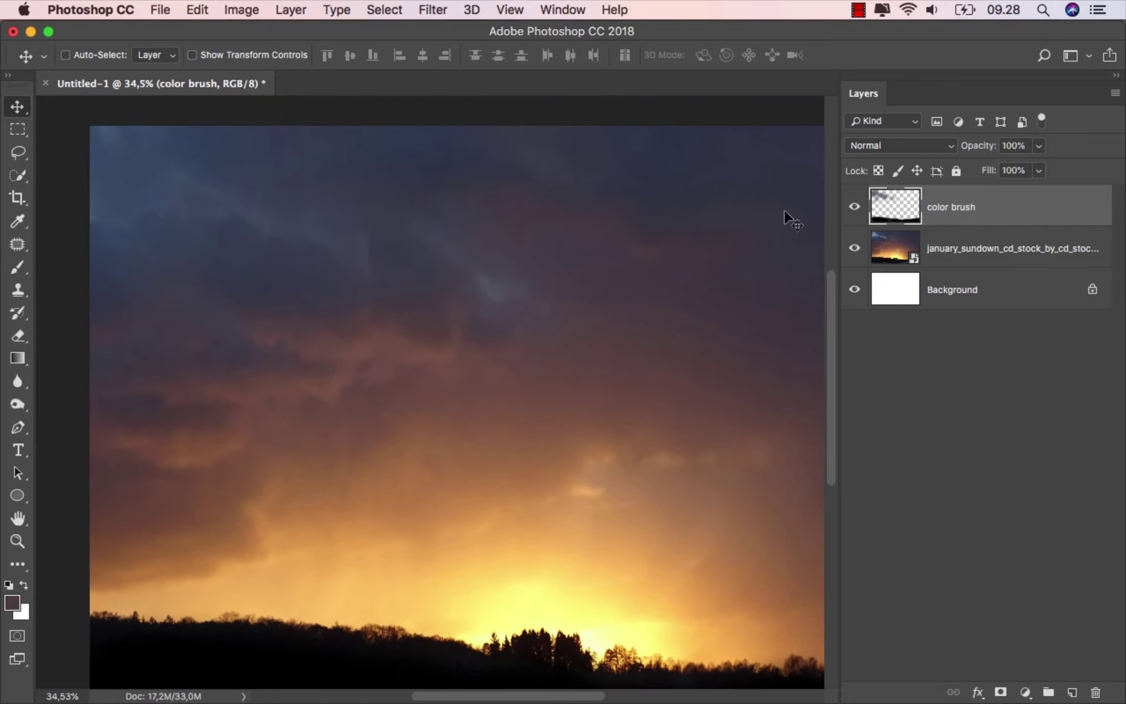
left_click(854, 207)
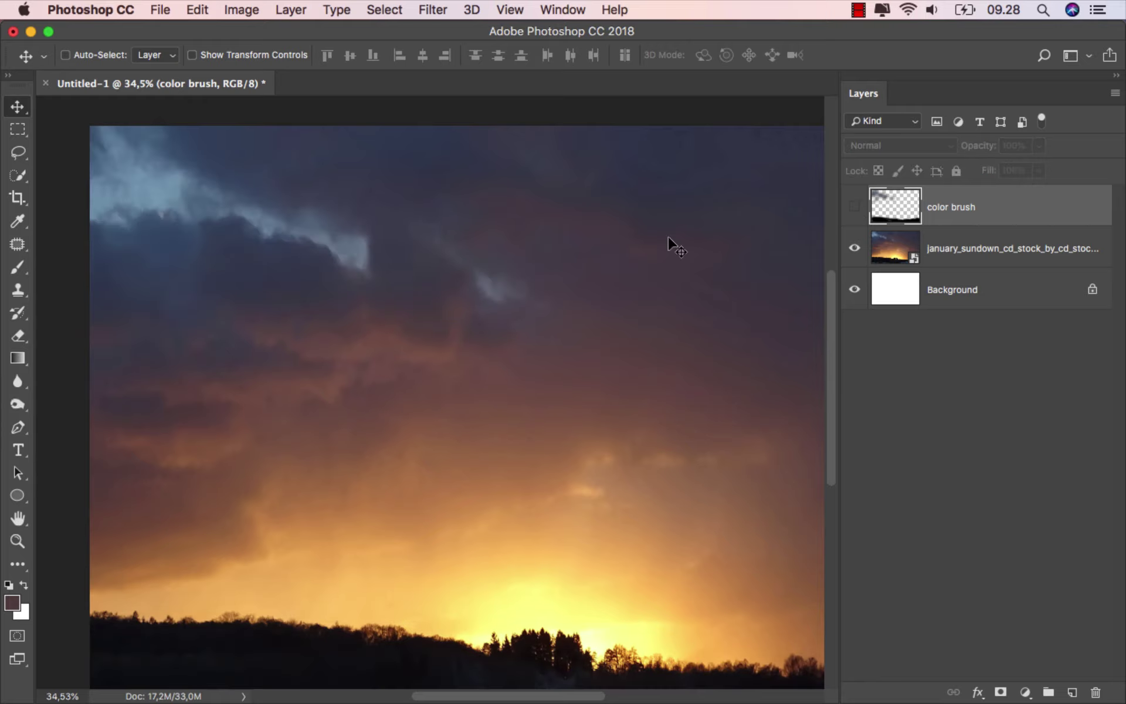
key("super+0")
left_click(854, 207)
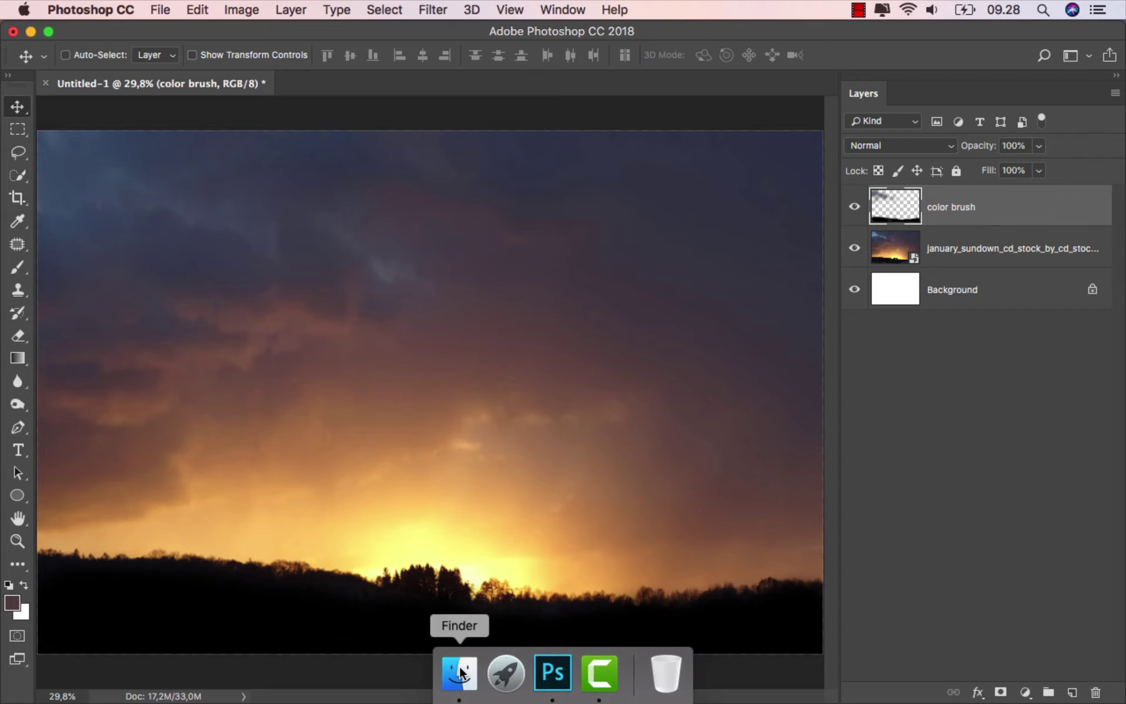
Step: Place fairy_sky over the sunset, flip it horizontally and scale it to fill the canvas
left_click(460, 676)
mouse_move(312, 148)
left_mouse_down()
mouse_move(392, 549)
mouse_move(391, 411)
left_mouse_up()
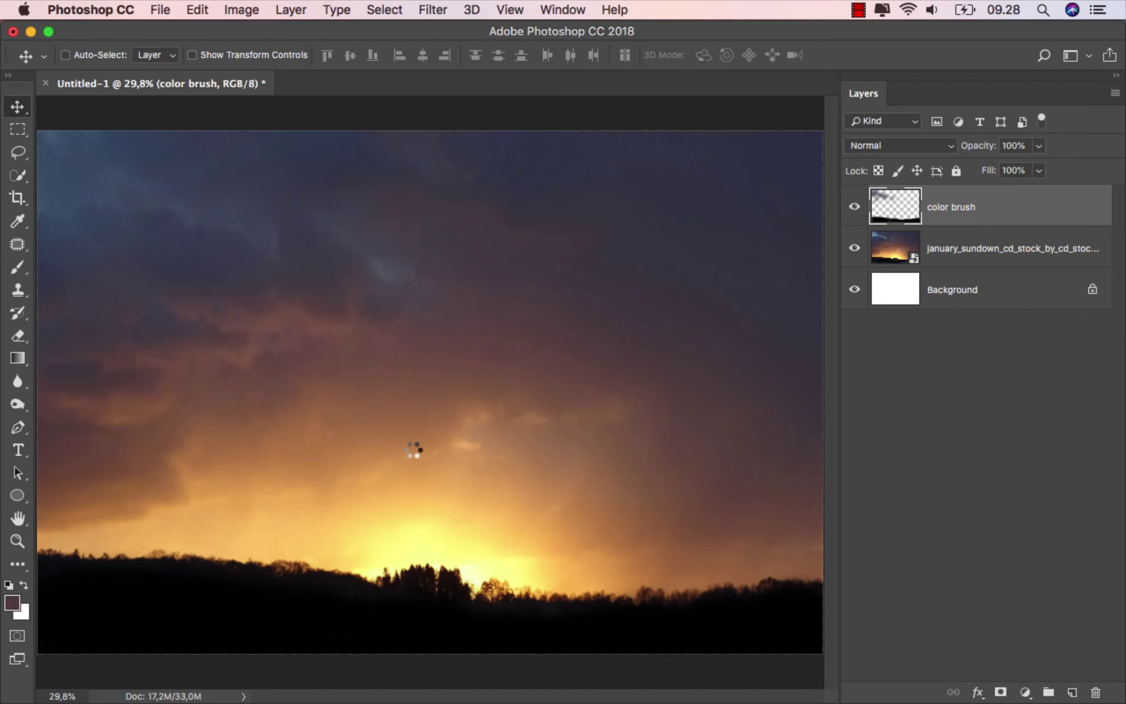
scroll(442, 460, "down", 2)
scroll(442, 458, "down", 2)
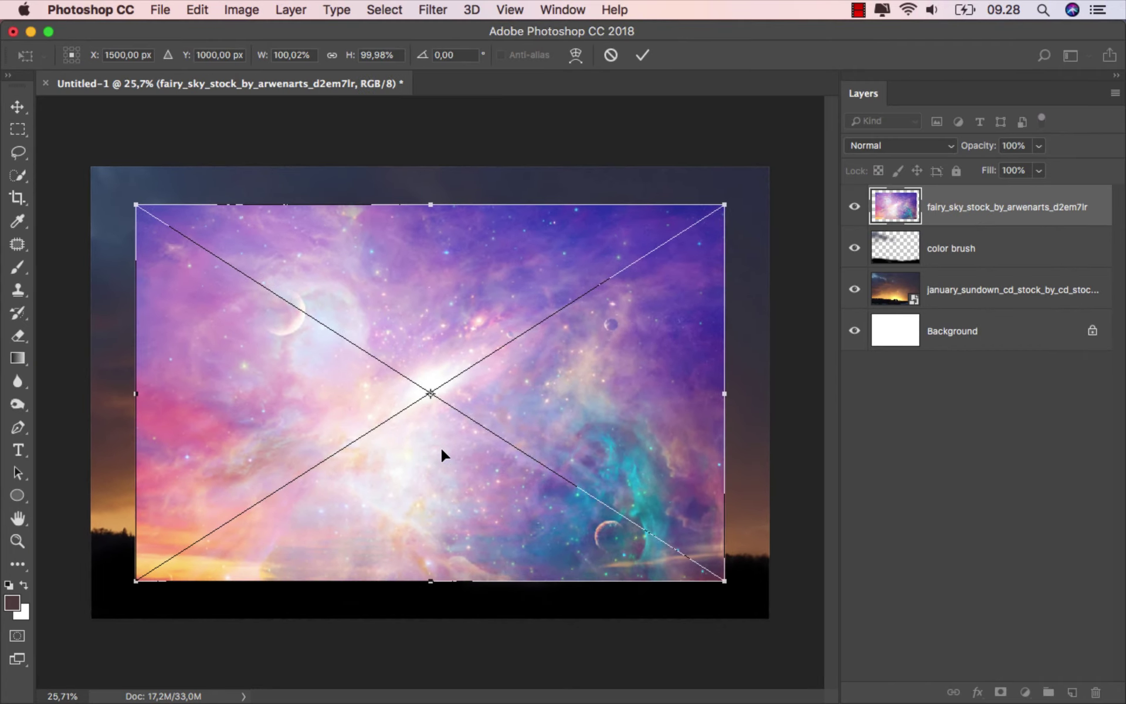
right_click(381, 332)
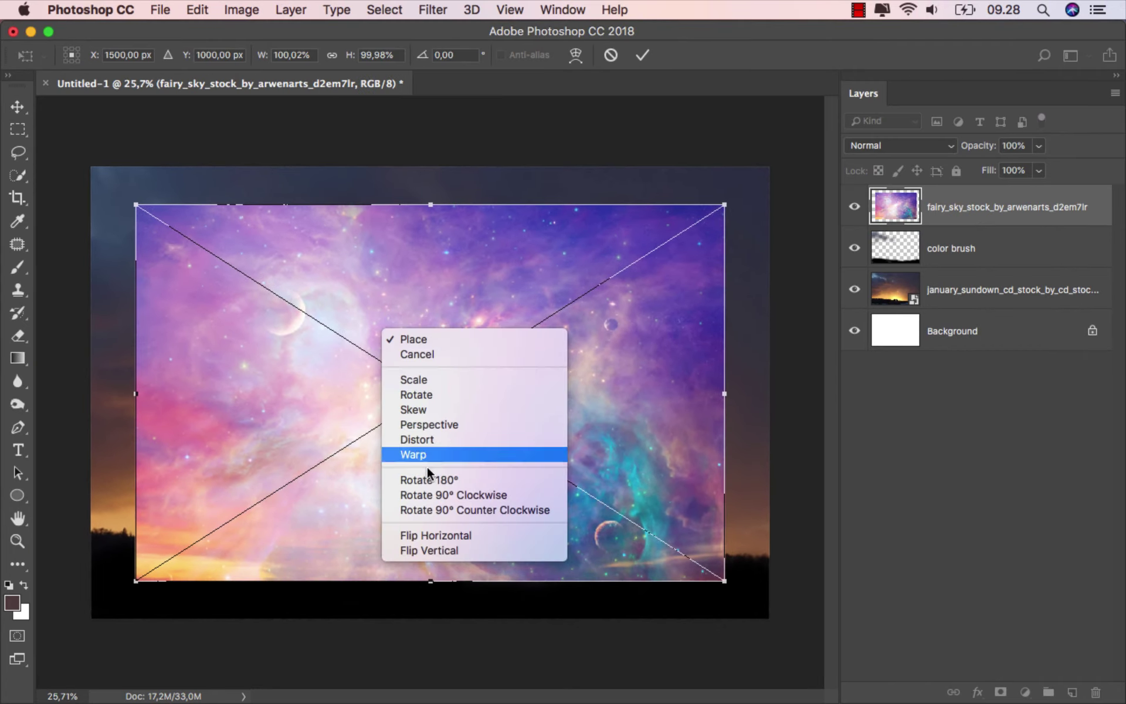
left_click(478, 534)
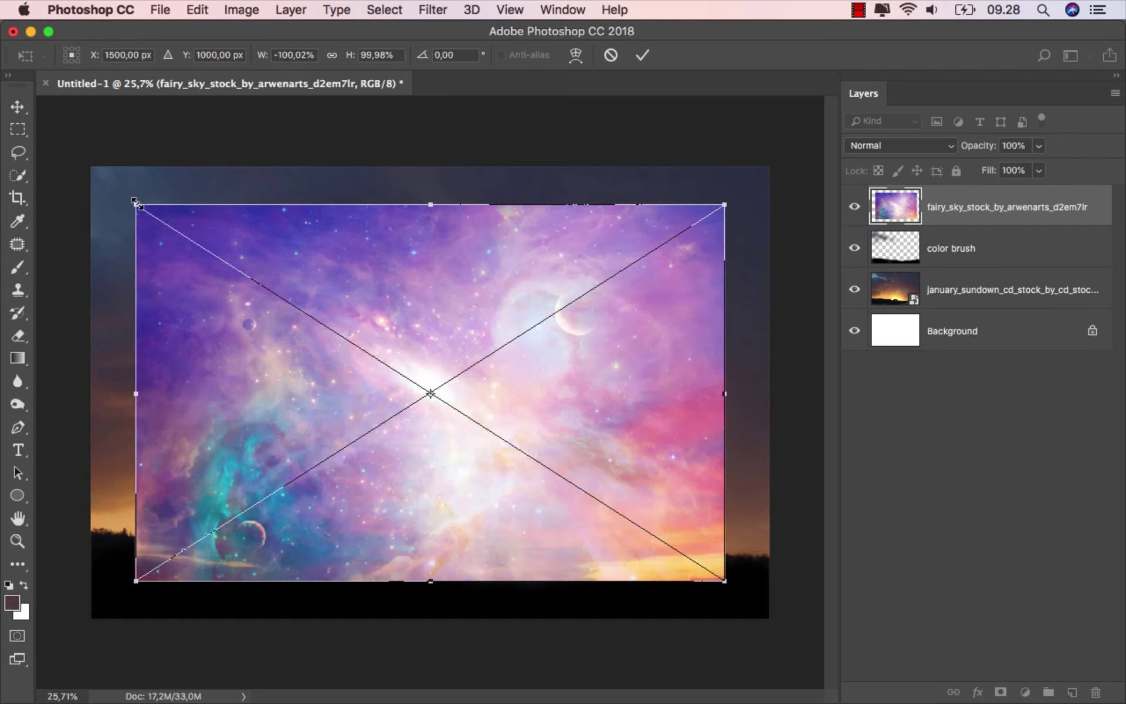
left_click_drag(136, 203, 90, 167)
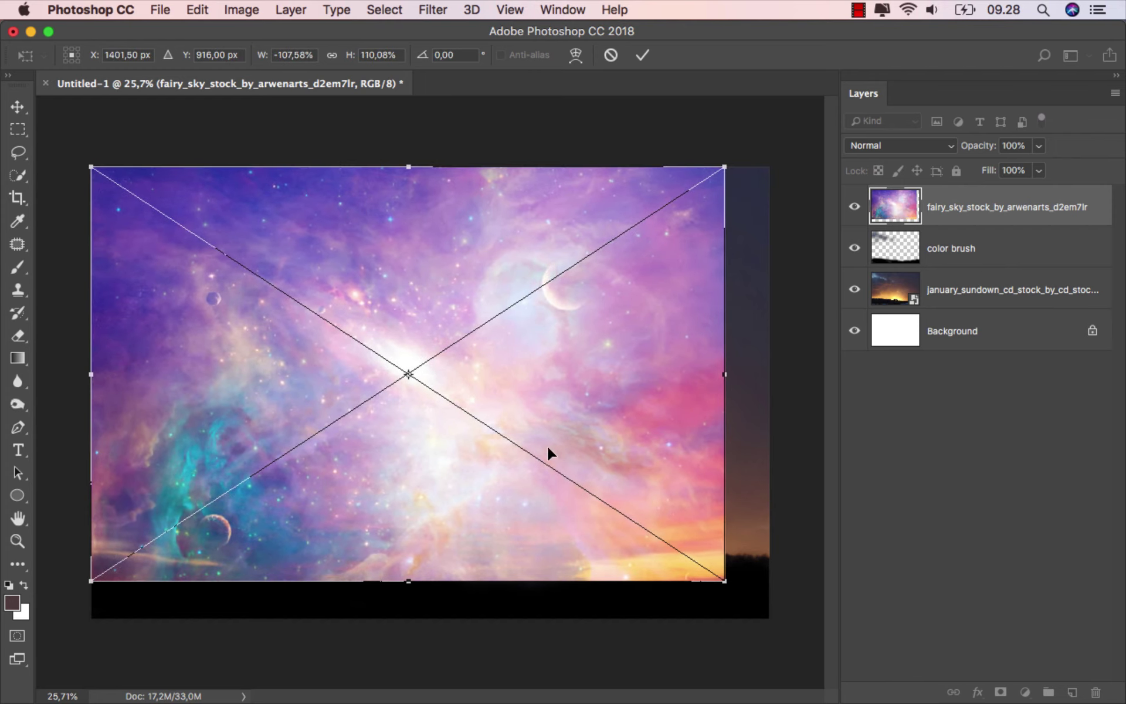
left_click_drag(726, 580, 769, 618)
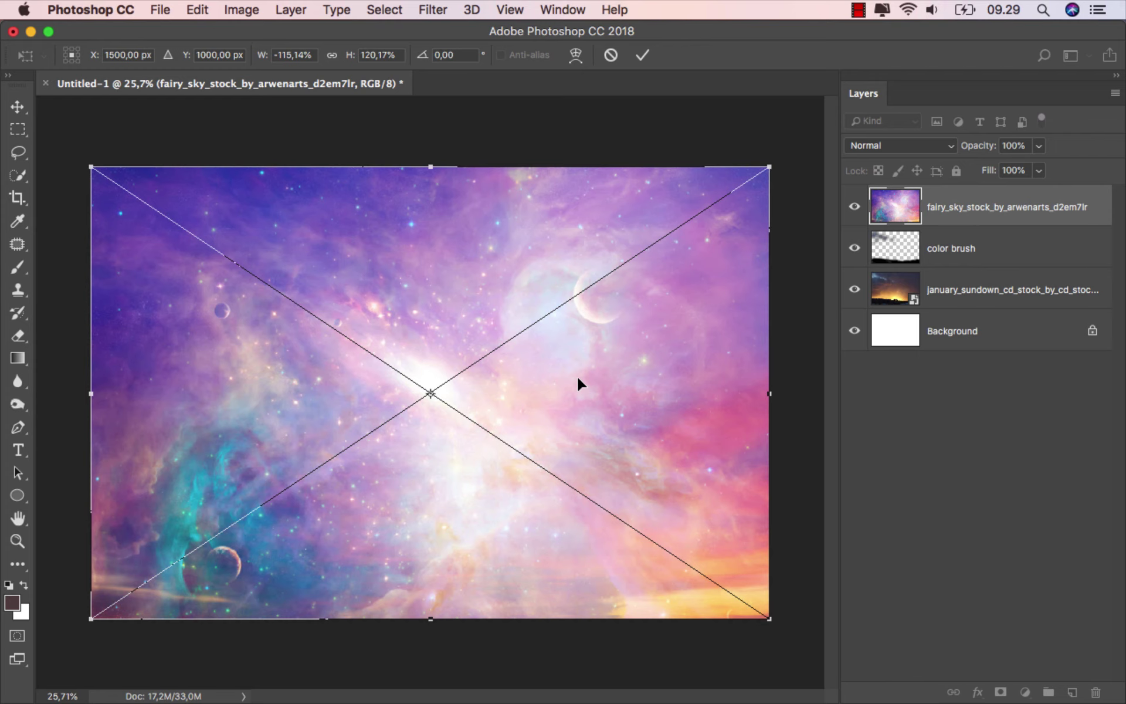
left_click(643, 56)
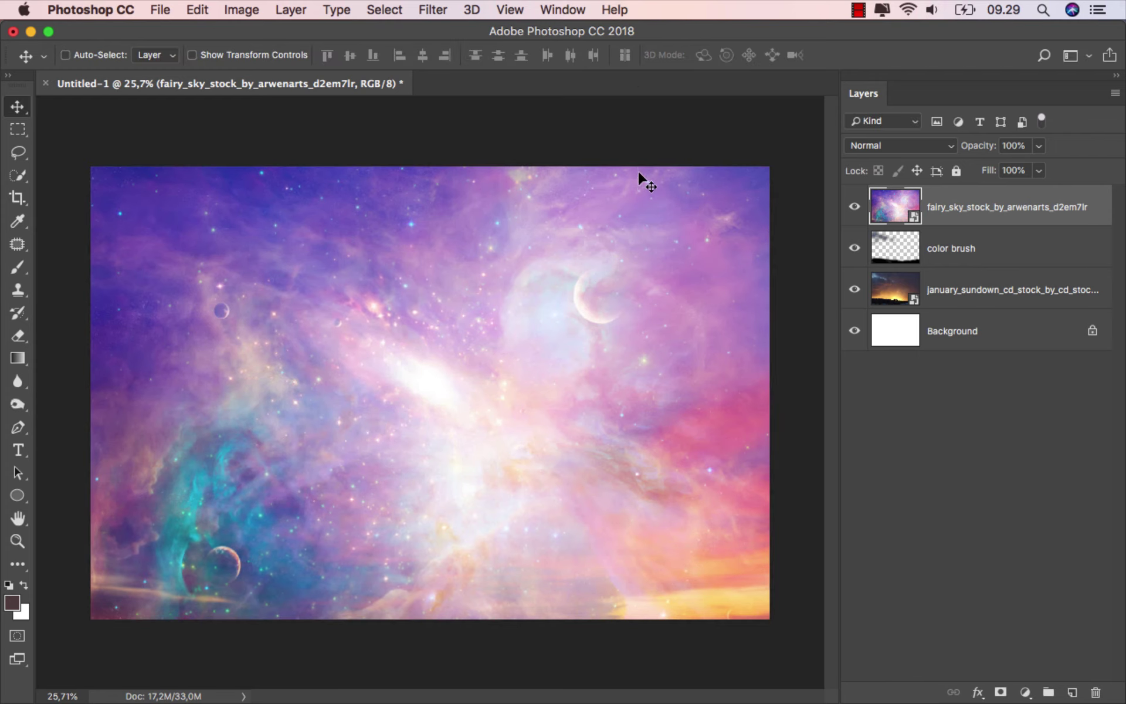
Step: Set the fairy_sky layer's blend mode to Overlay
left_click(892, 146)
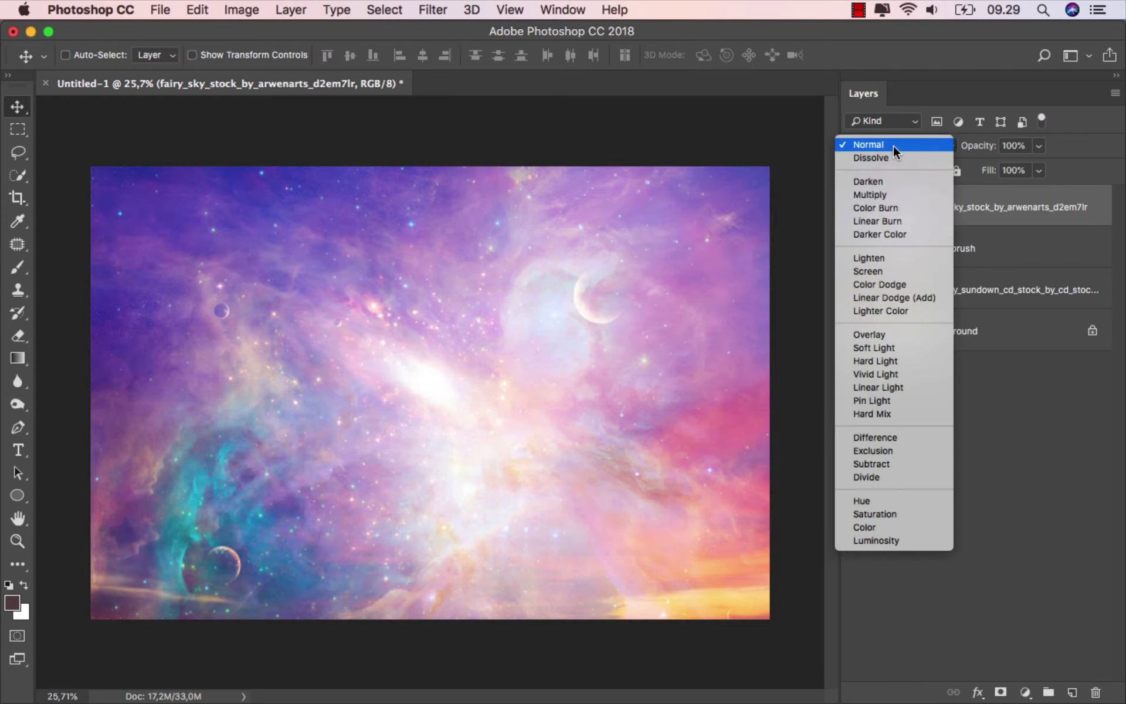
left_click(894, 335)
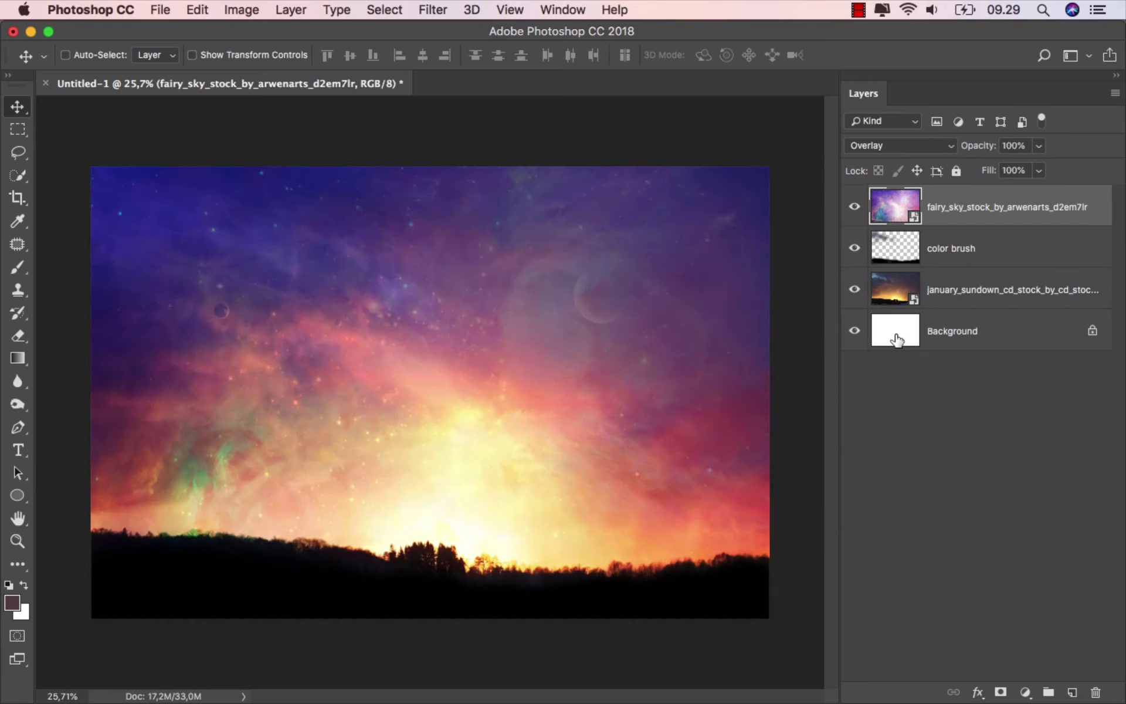
scroll(474, 491, "up", 5)
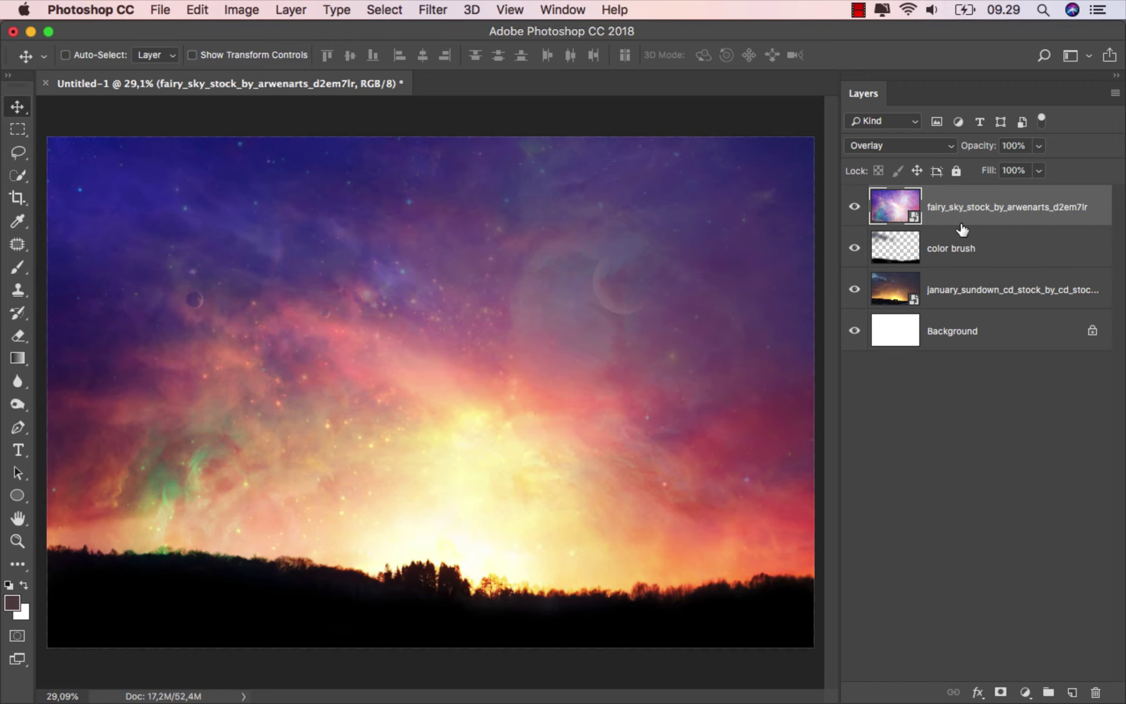
Step: Place jump13 dancer, shrink it to about a quarter size and tilt it over the sky
left_click(459, 674)
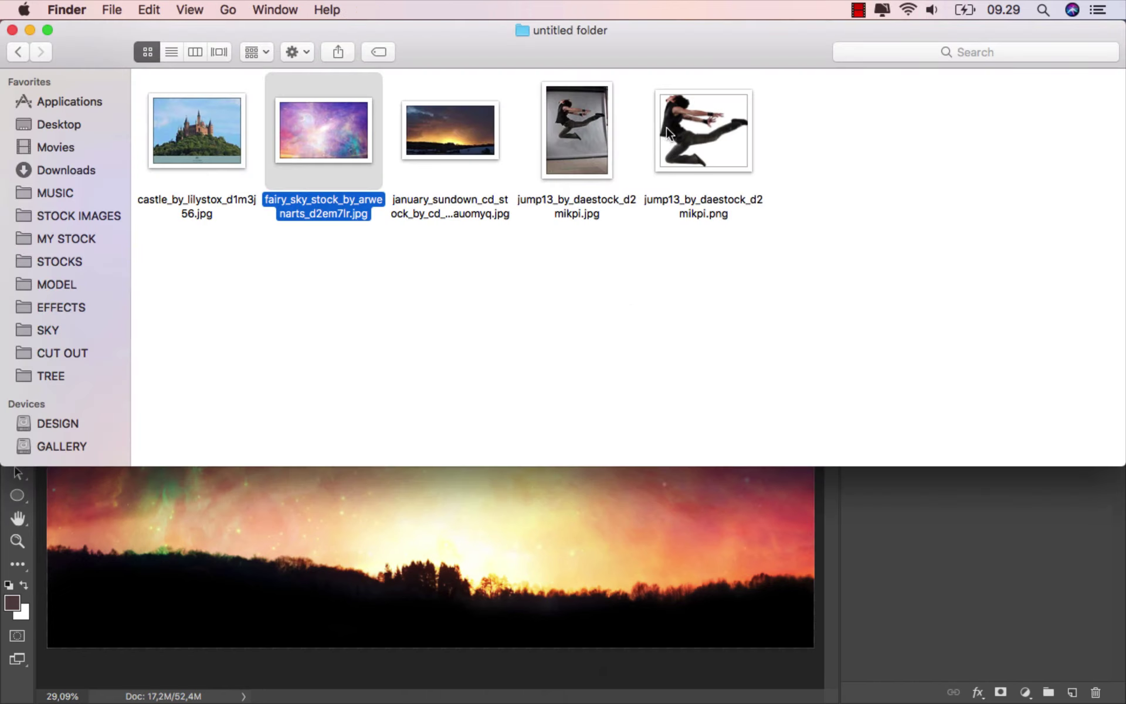
mouse_move(665, 140)
left_mouse_down()
mouse_move(642, 247)
mouse_move(503, 526)
mouse_move(399, 344)
left_mouse_up()
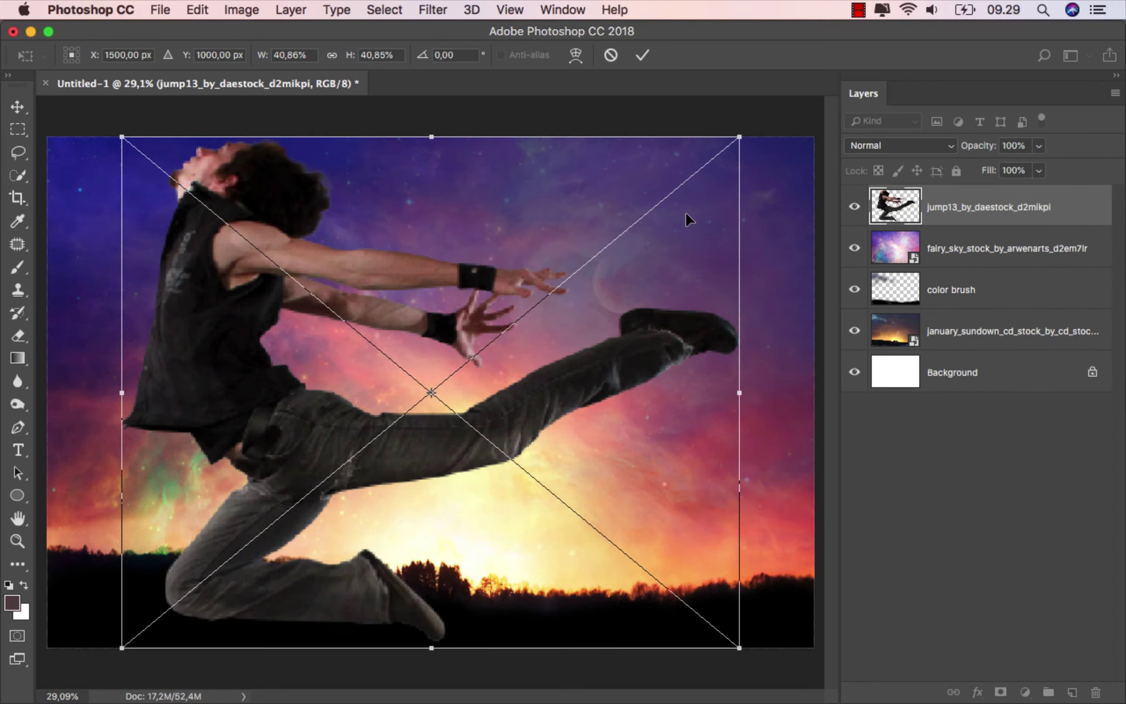
mouse_move(734, 141)
left_mouse_down()
mouse_move(682, 267)
mouse_move(674, 330)
mouse_move(686, 337)
mouse_move(686, 401)
left_mouse_up()
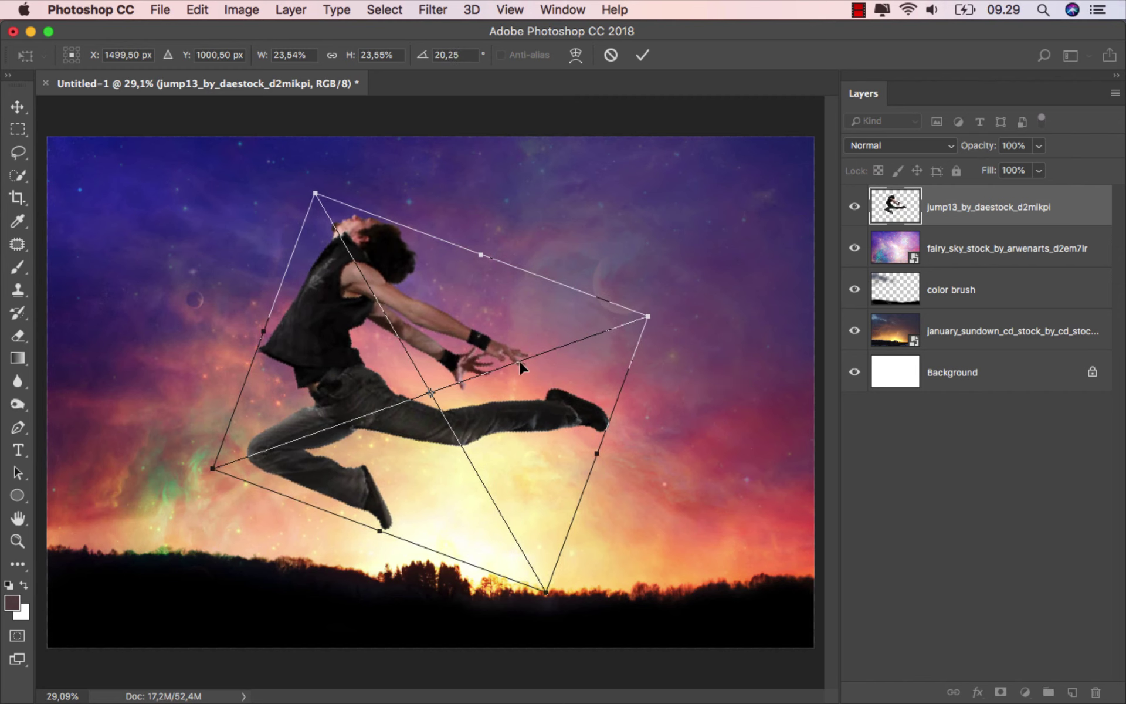
left_click_drag(458, 348, 542, 335)
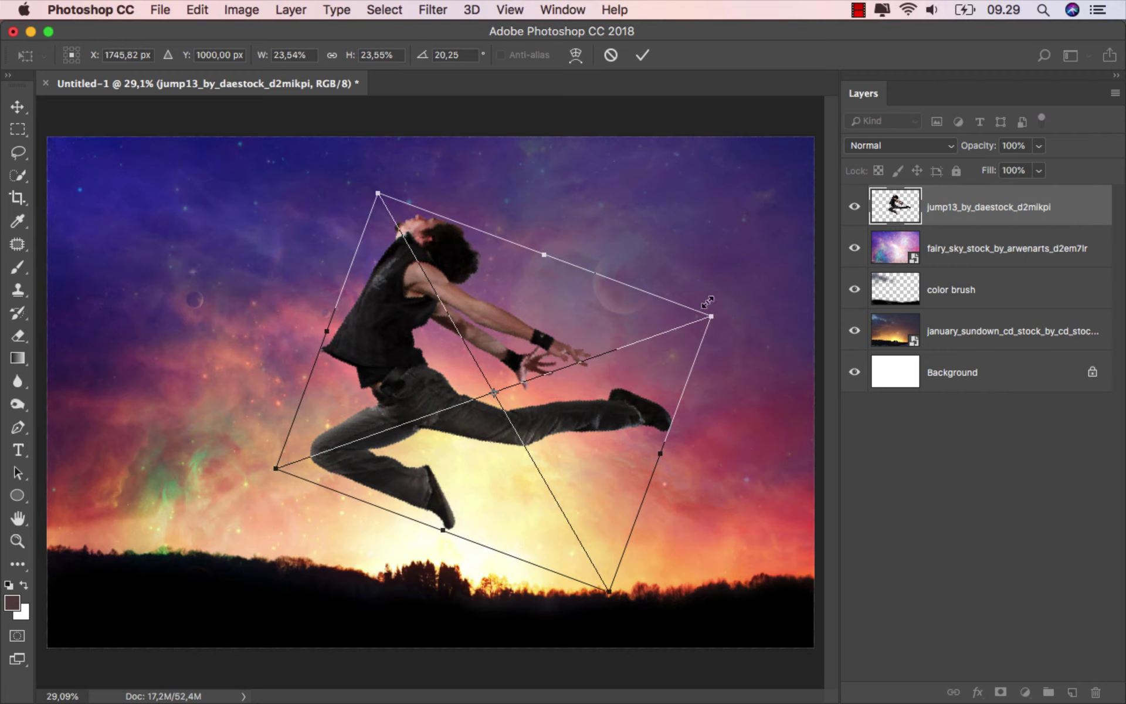
left_click_drag(710, 315, 695, 322)
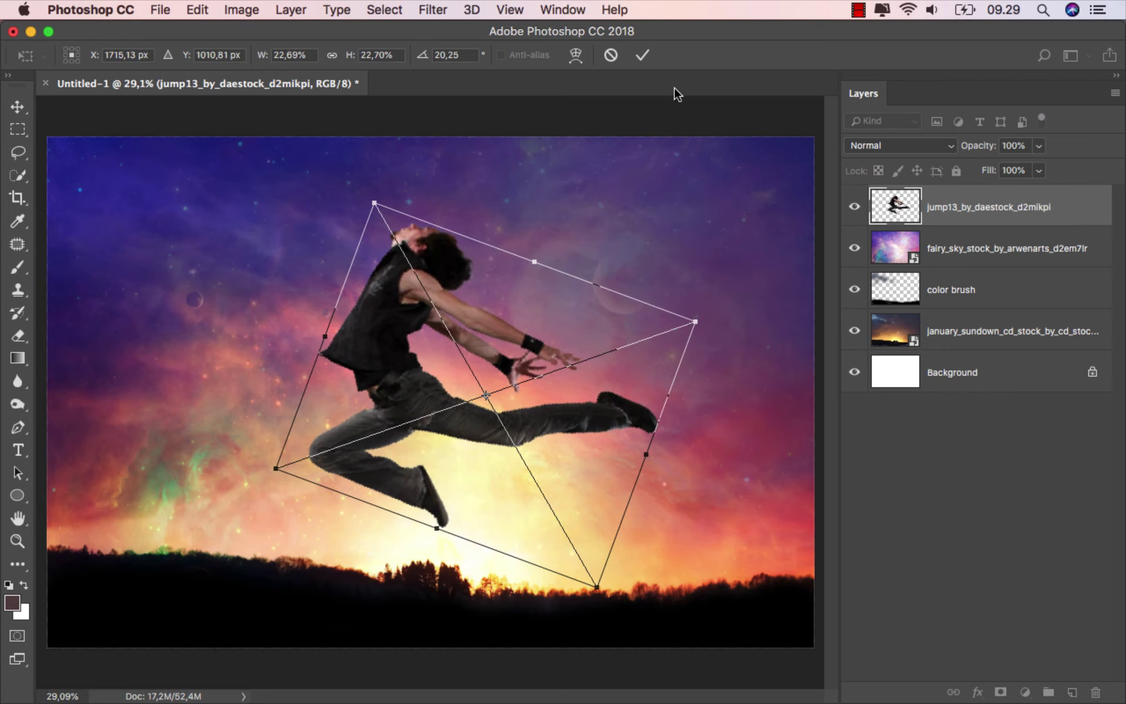
left_click(642, 57)
Step: Nudge the dancer slightly left and down with Shift+arrow keys
scroll(598, 326, "down", 1)
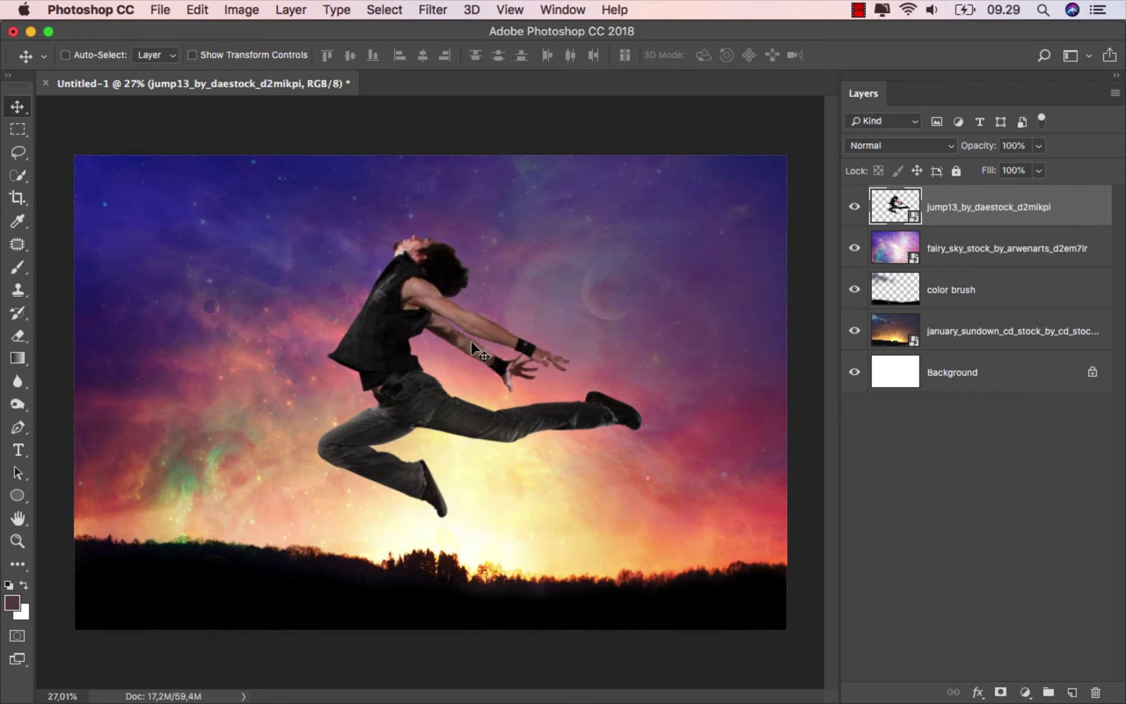
key("shift+Left")
key("shift+Left")
key("shift+Down")
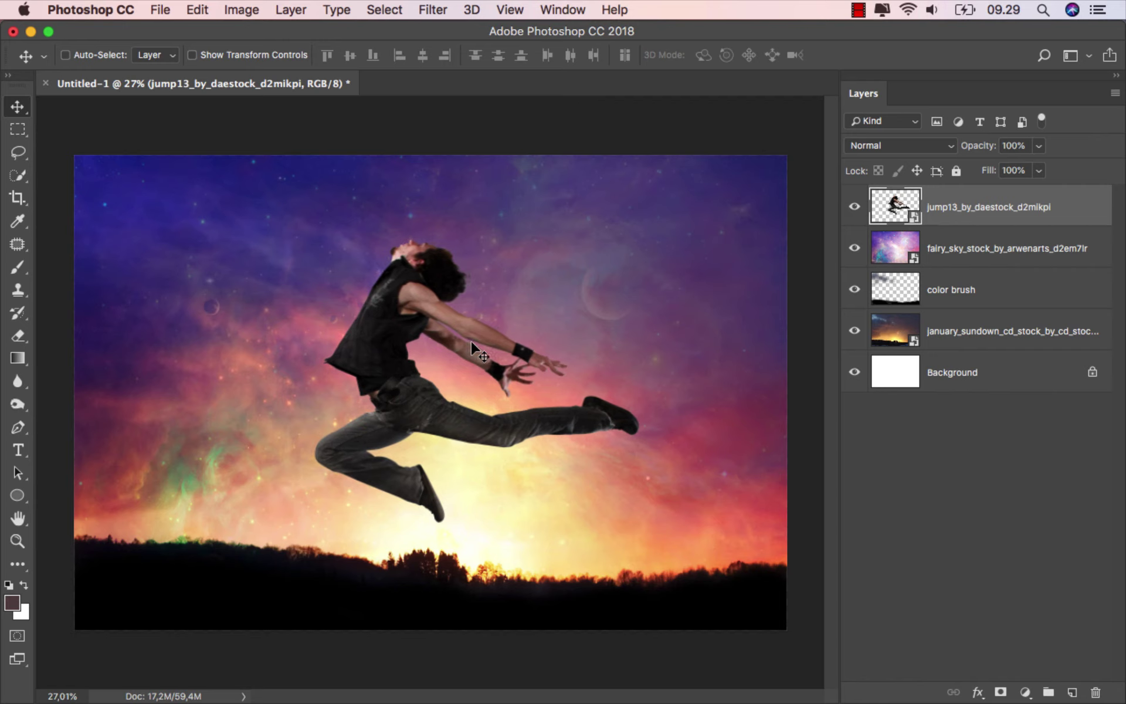
key("shift+Left")
key("shift+Down")
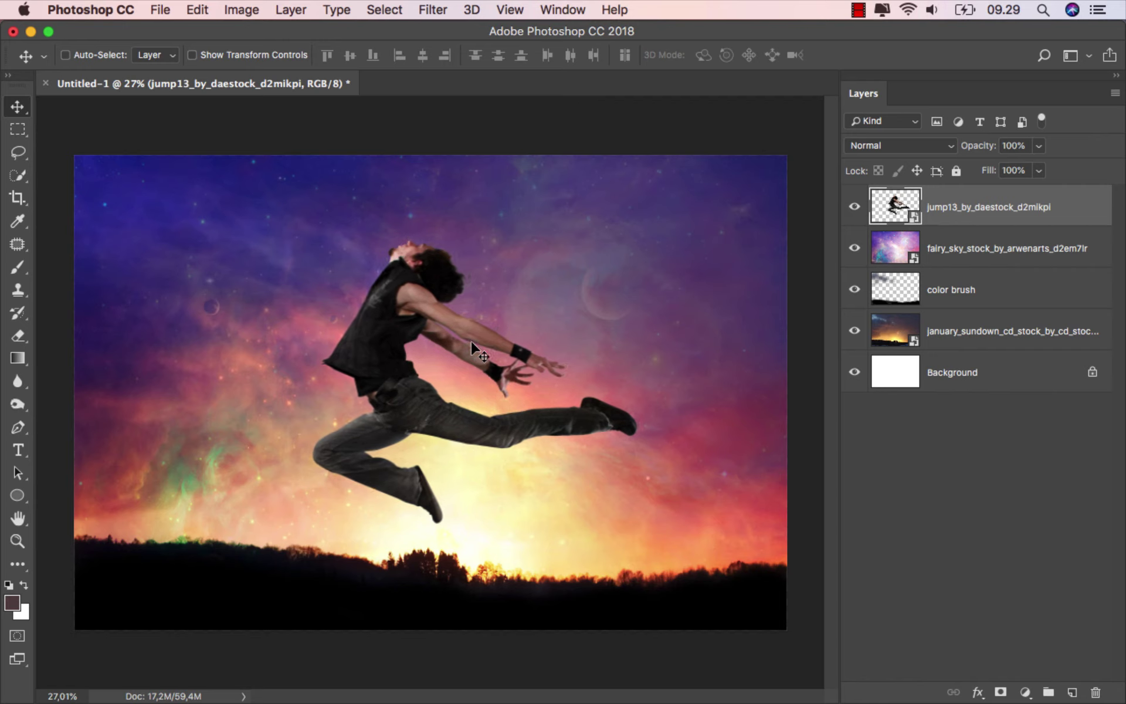
Step: Re-rotate the dancer to a gentler tilt and nudge it a few pixels left
key("ctrl+t")
left_click_drag(715, 334, 725, 411)
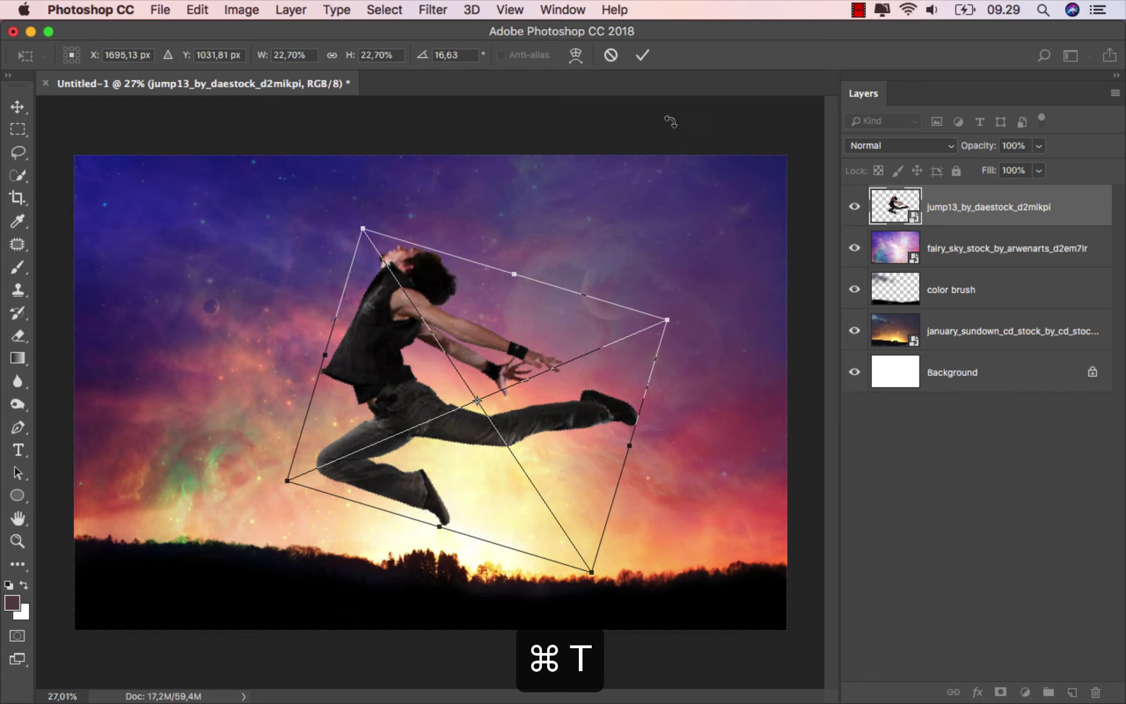
left_click(643, 55)
scroll(491, 336, "up", 2)
scroll(484, 341, "up", 1)
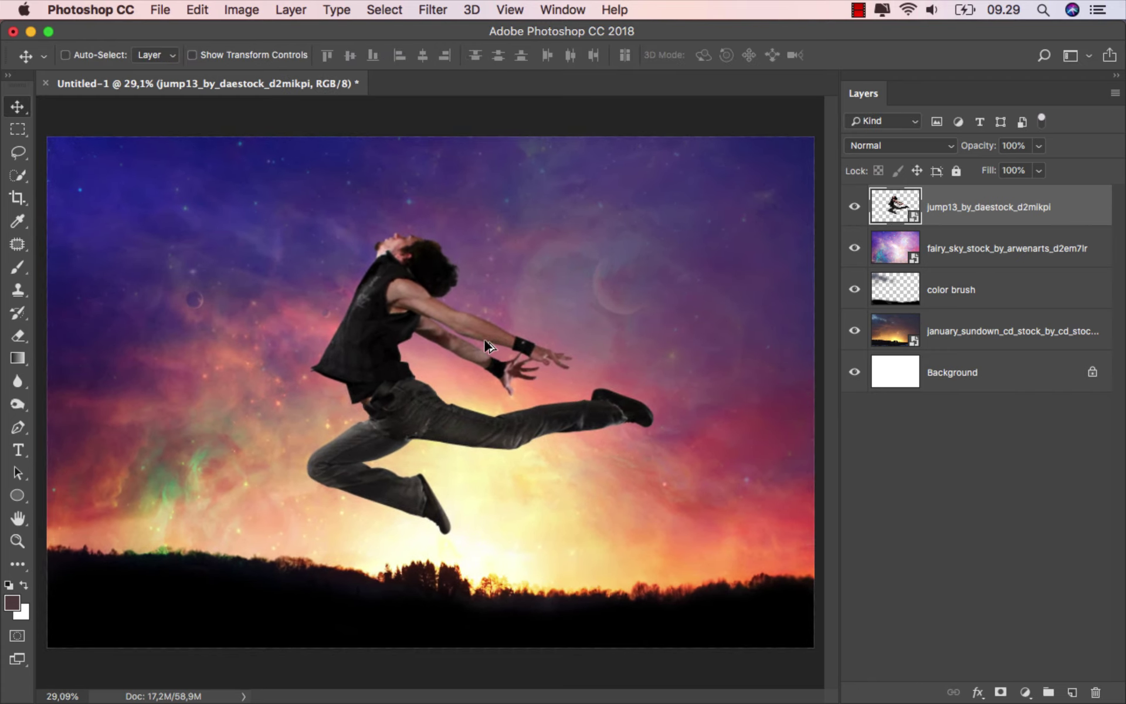
key("shift+Left")
key("shift+Left")
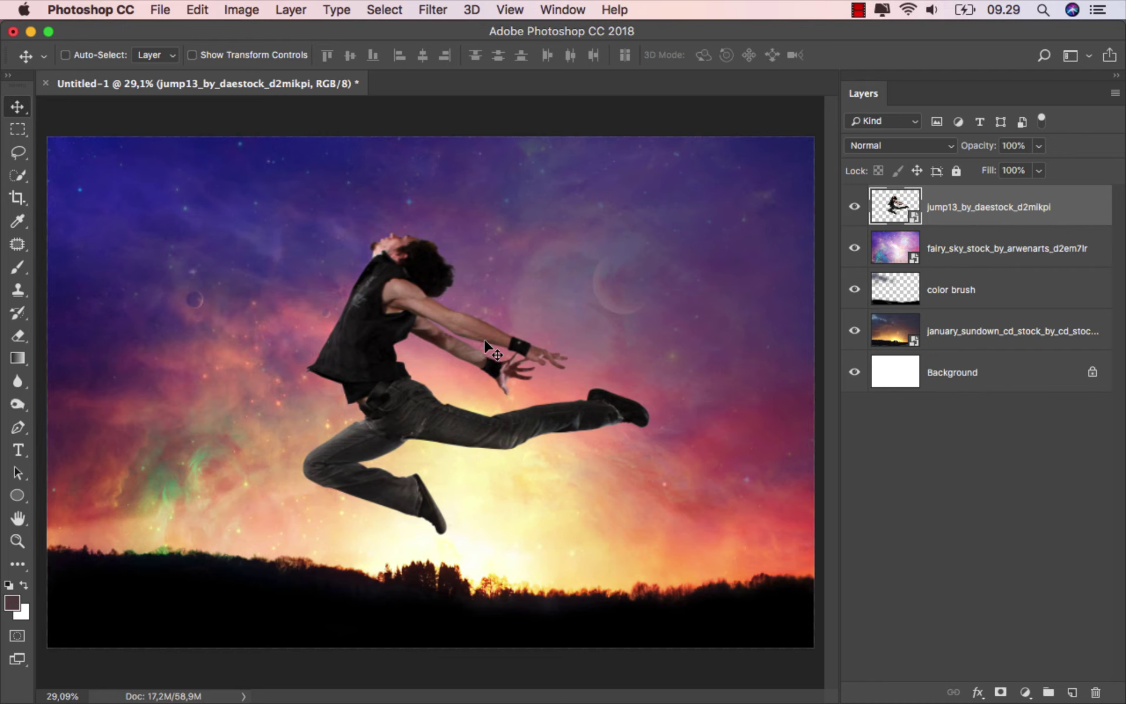
key("shift+Left")
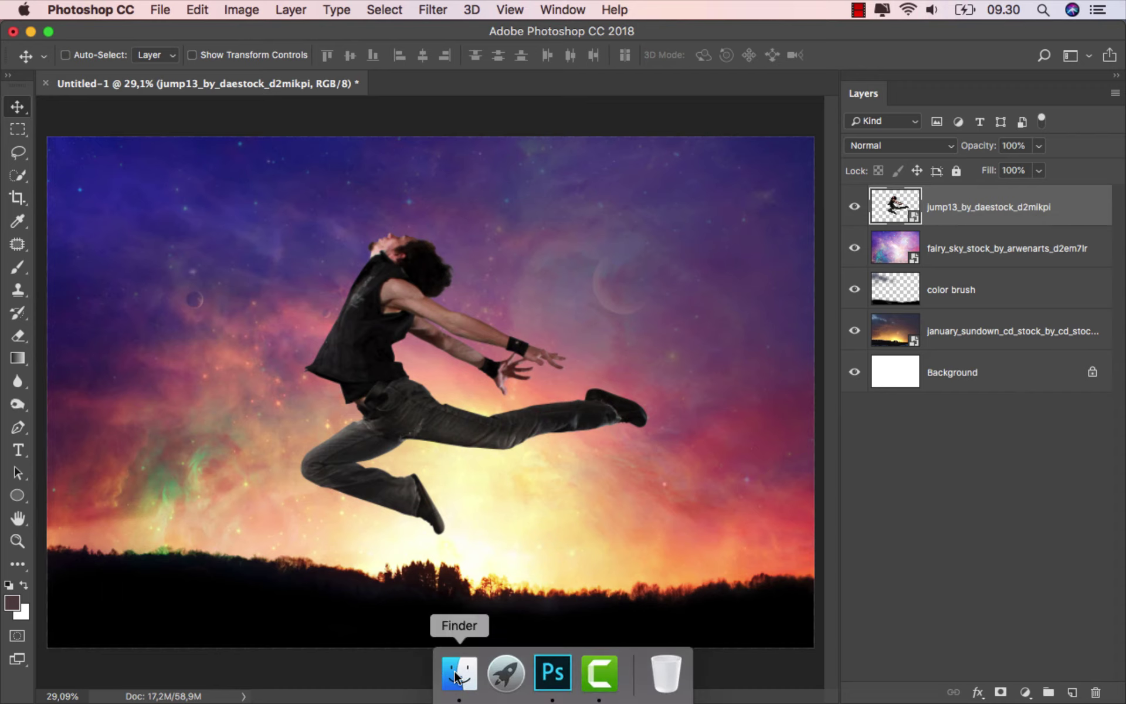
Step: Open the castle photo and select its blue sky with Color Range at lower fuzziness
left_click(457, 677)
mouse_move(196, 126)
left_mouse_down()
mouse_move(481, 117)
mouse_move(487, 80)
left_mouse_up()
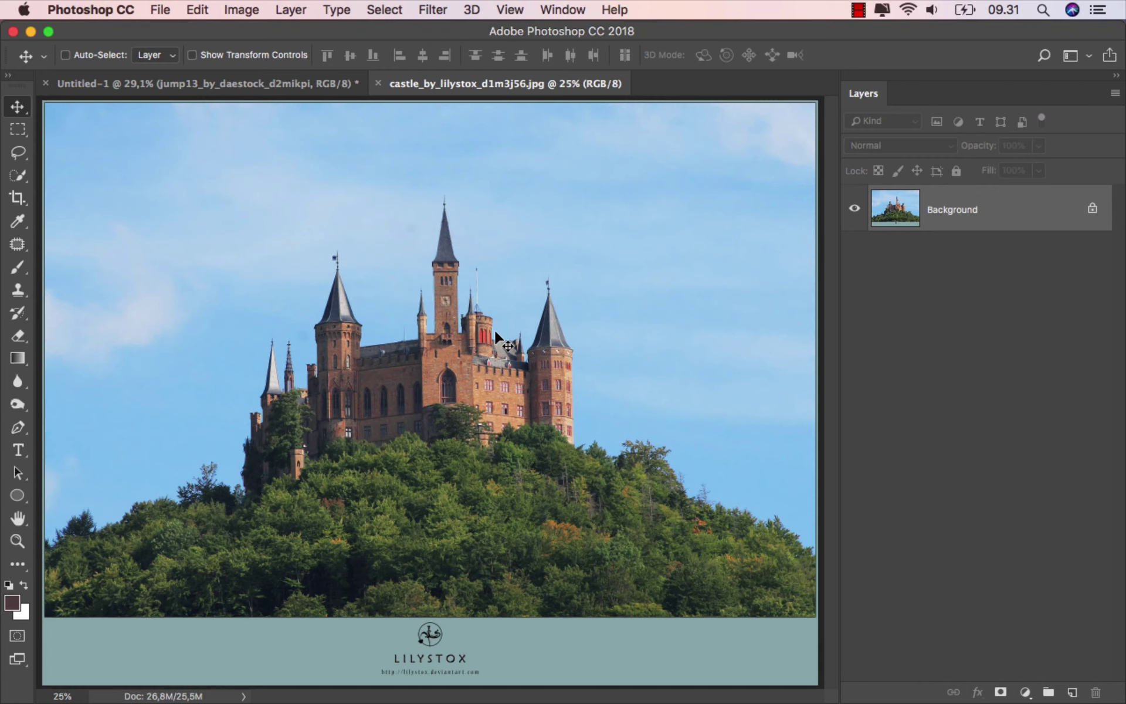
left_click(385, 10)
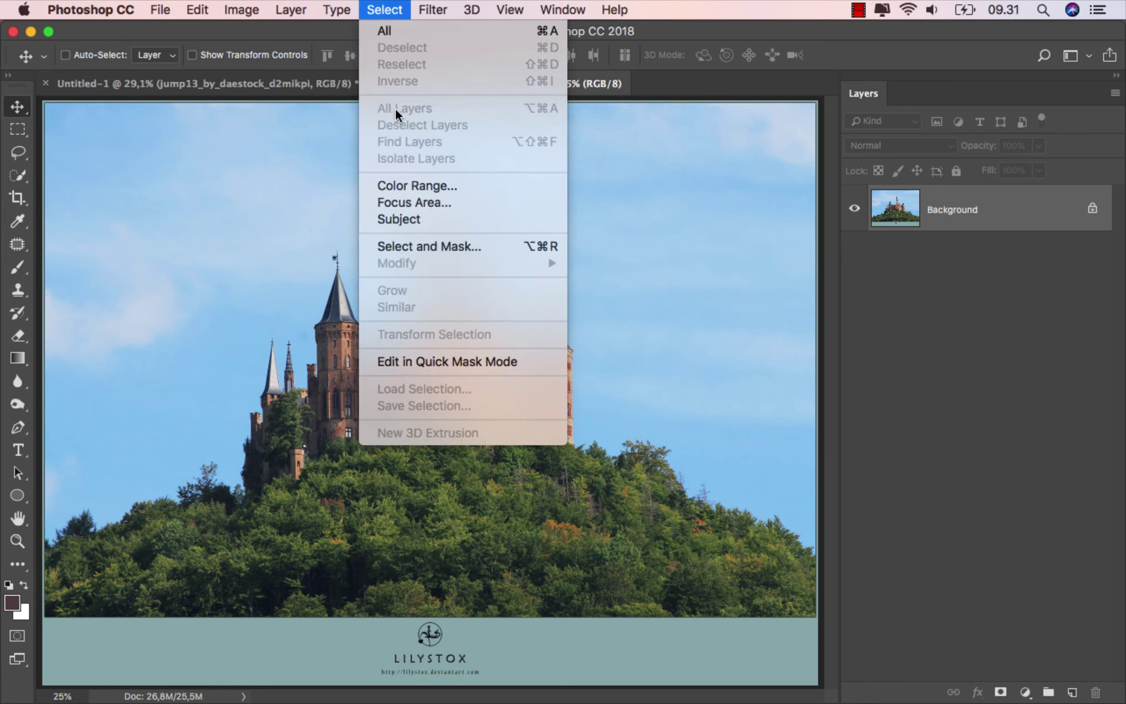
left_click(455, 186)
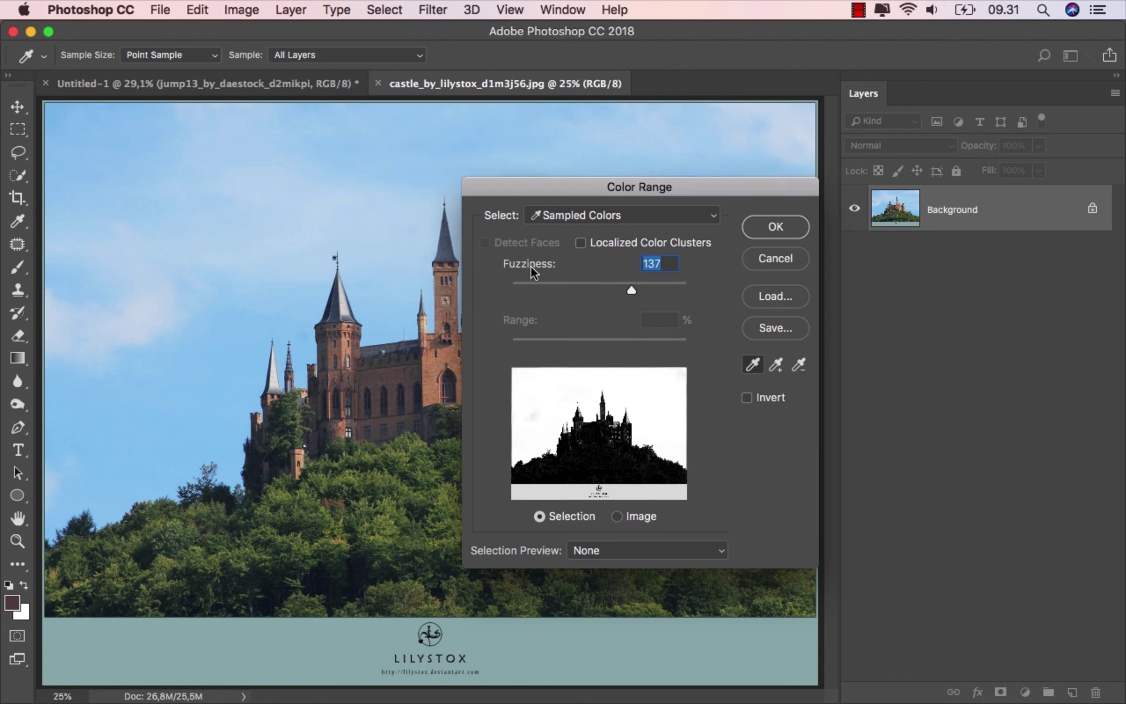
mouse_move(631, 290)
left_mouse_down()
mouse_move(616, 287)
mouse_move(664, 283)
mouse_move(544, 282)
mouse_move(561, 281)
left_mouse_up()
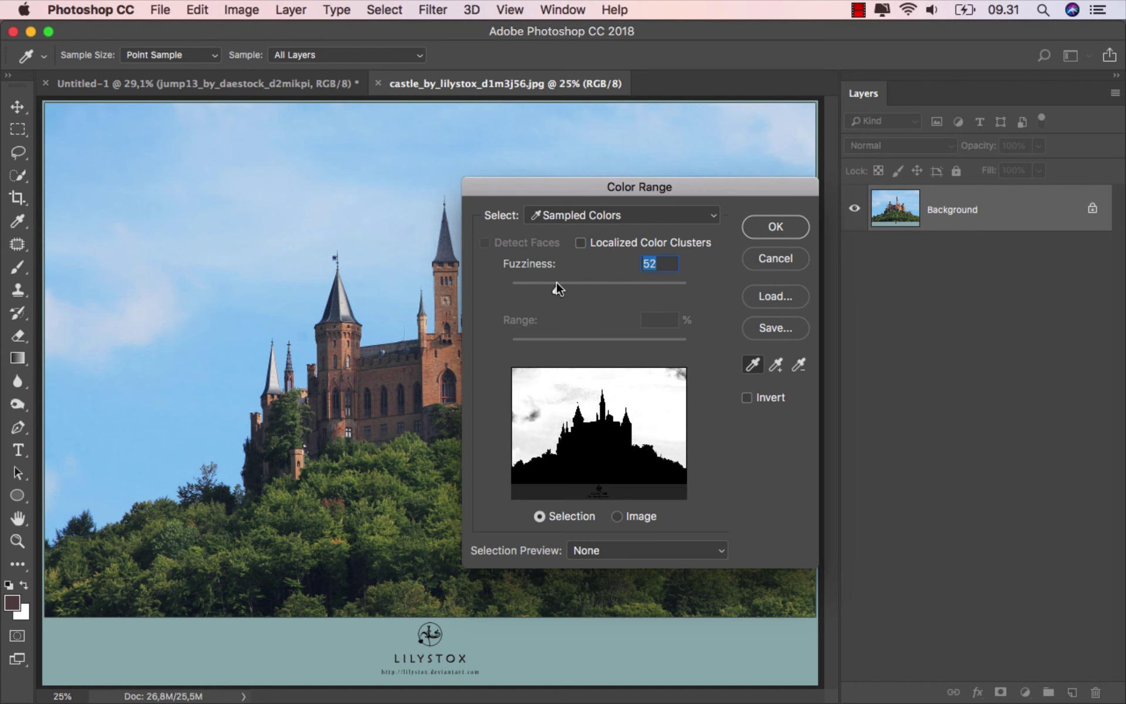
left_click(775, 226)
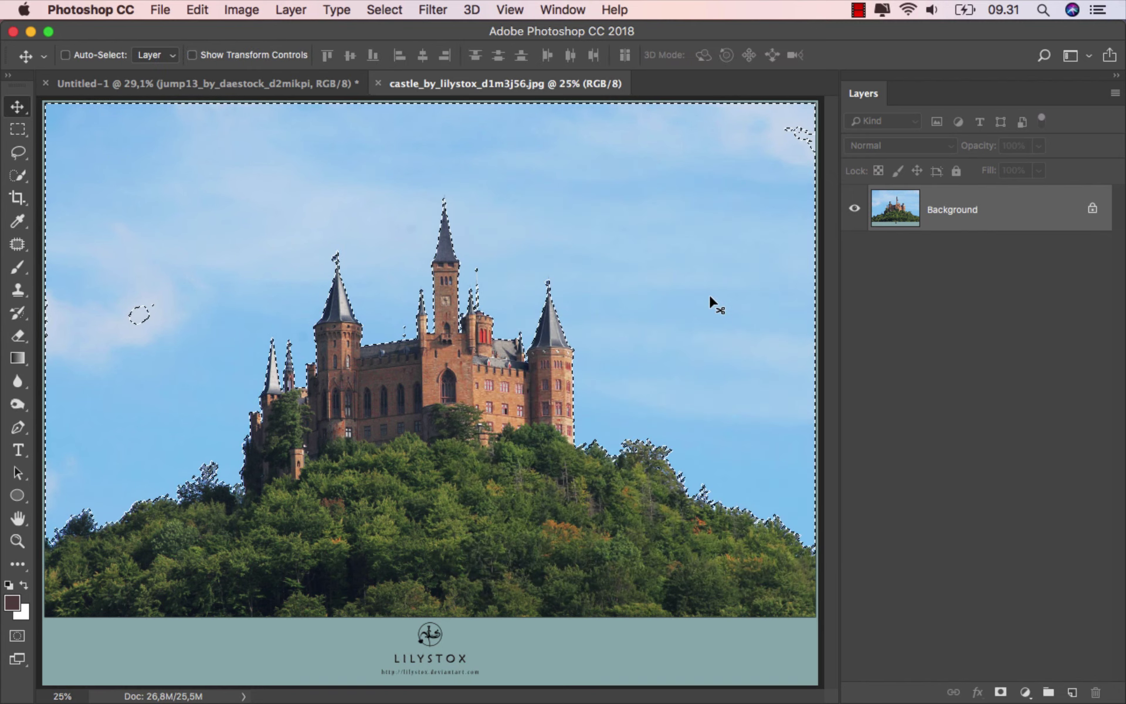
Step: Add a layer mask from the sky selection and invert it to keep the castle
scroll(596, 352, "down", 2)
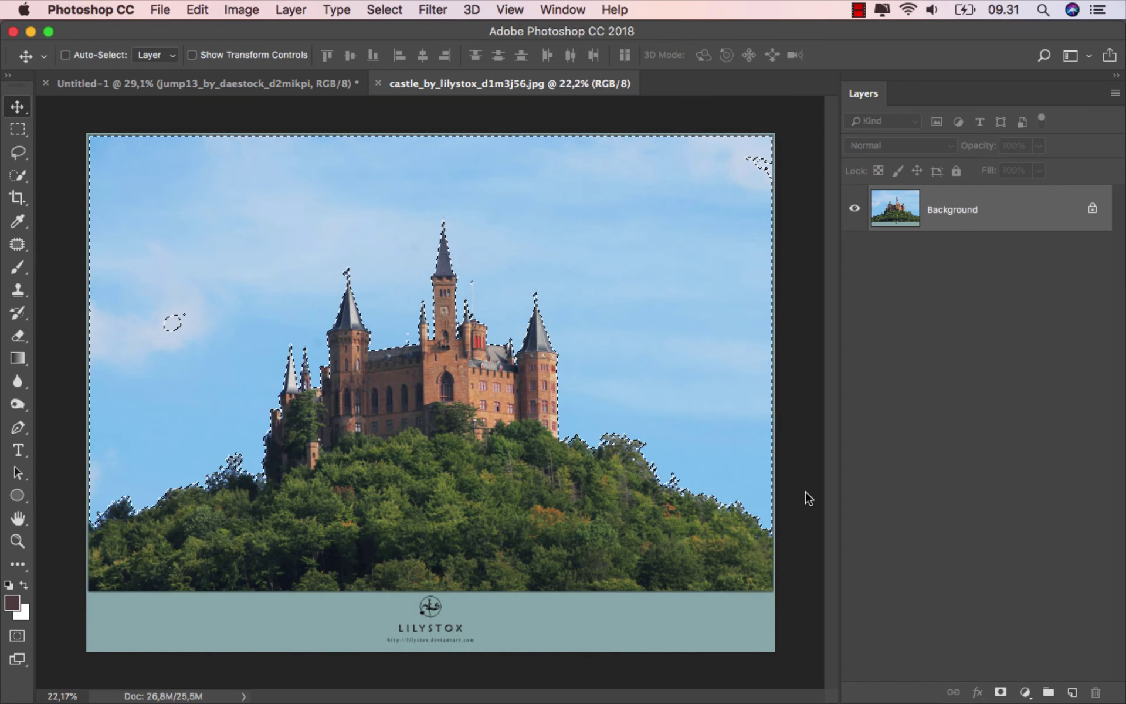
left_click(1000, 691)
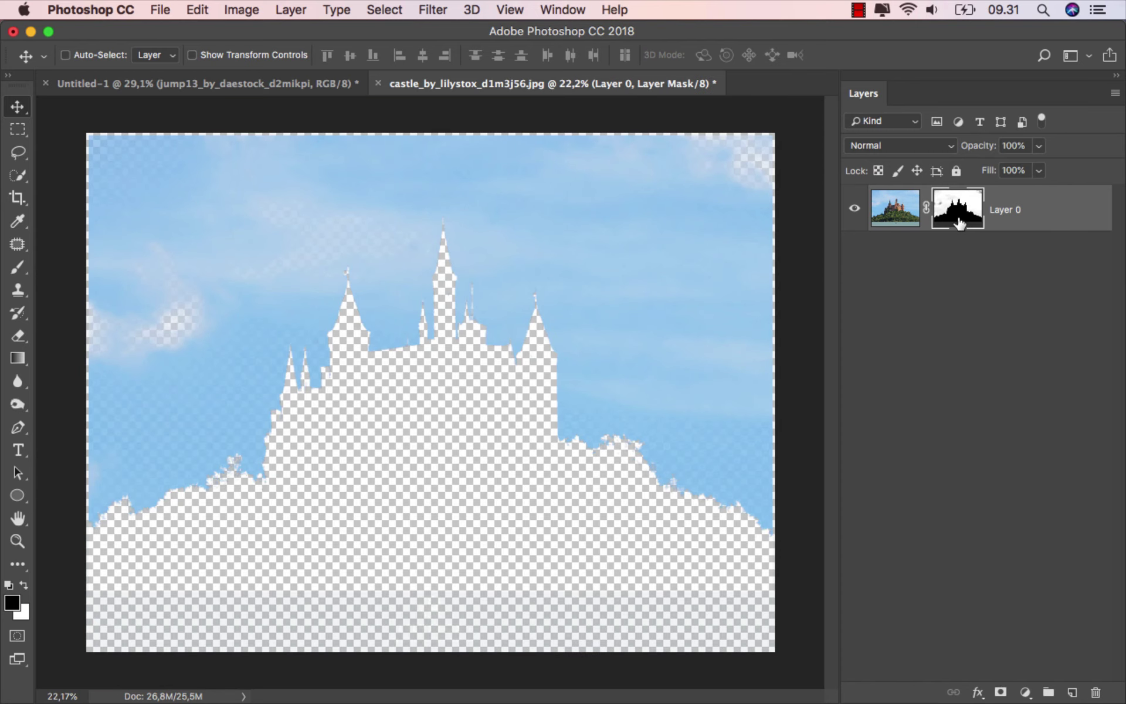
key("super+i")
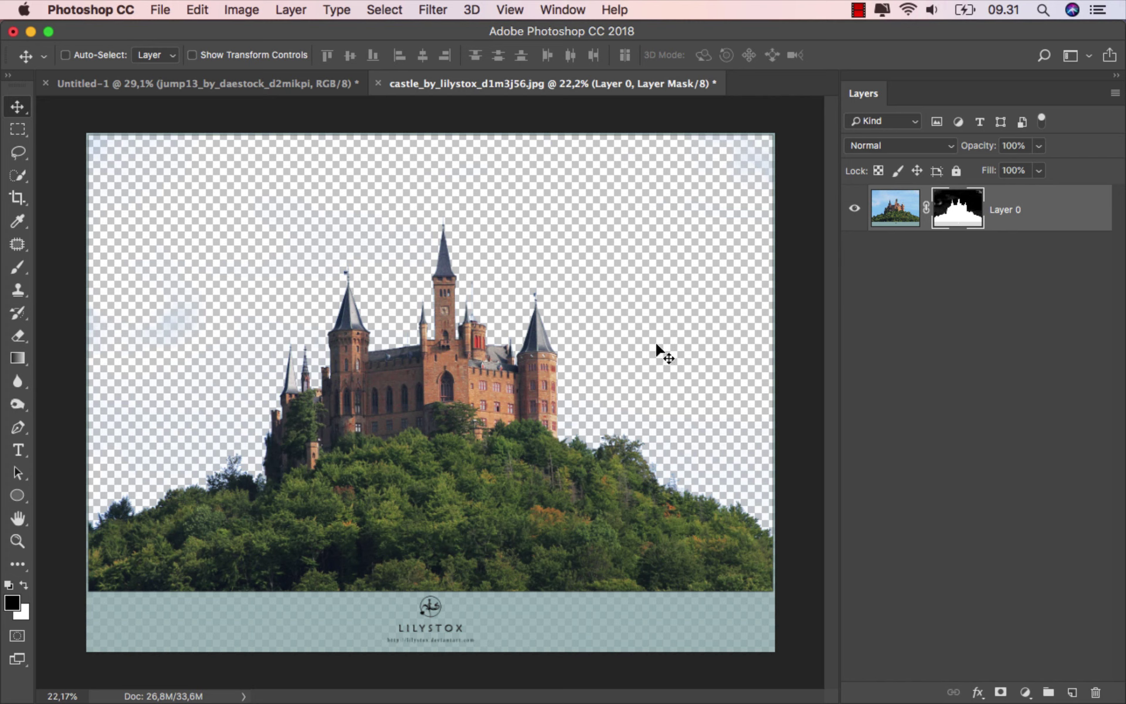
Step: Lasso a loose outline around the castle and its wooded hill
left_click(18, 156)
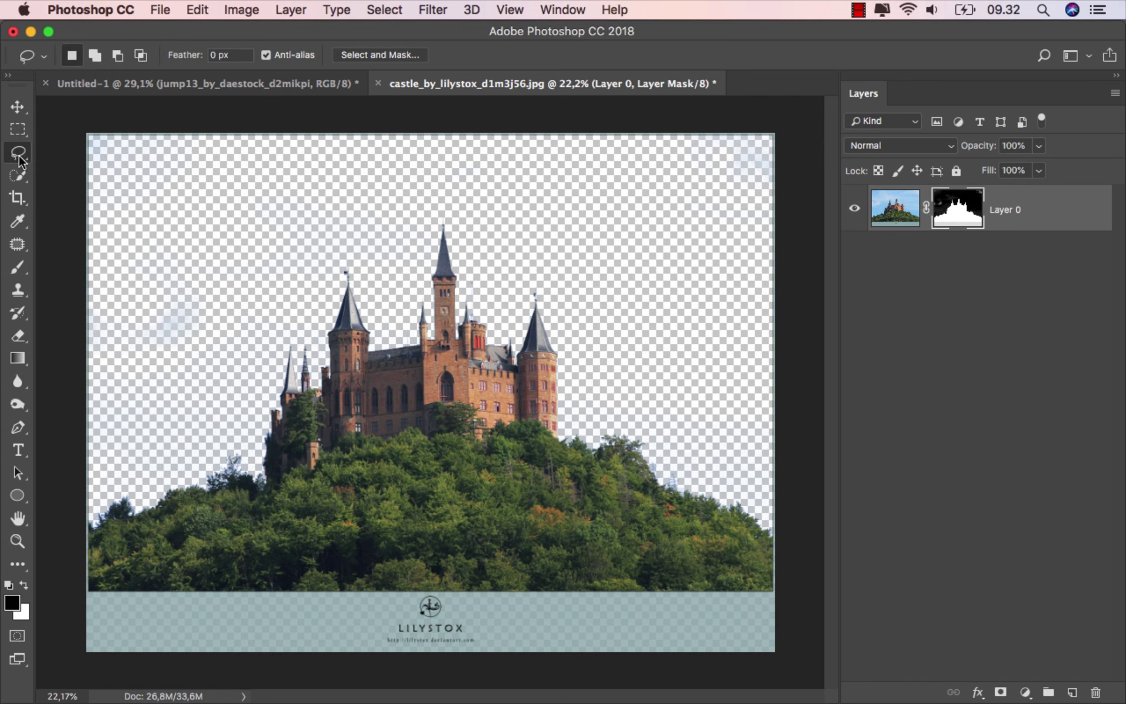
scroll(266, 457, "up", 1)
mouse_move(260, 450)
left_mouse_down()
mouse_move(344, 637)
mouse_move(539, 620)
left_mouse_up()
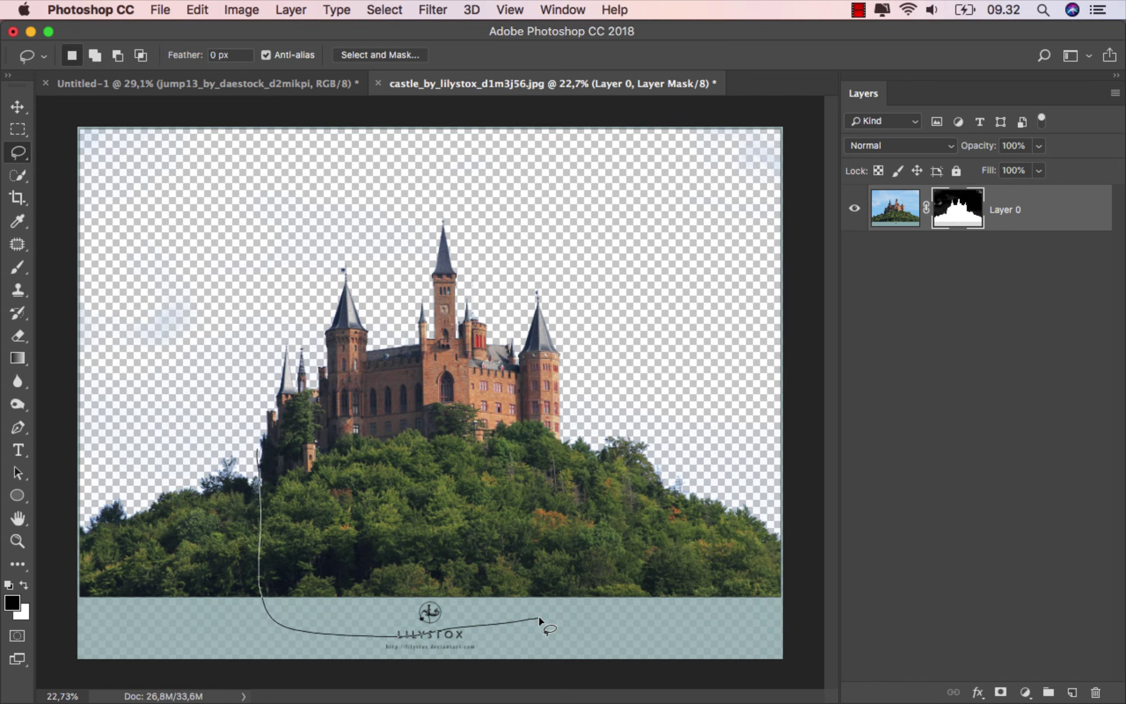
left_click_drag(562, 500, 569, 356)
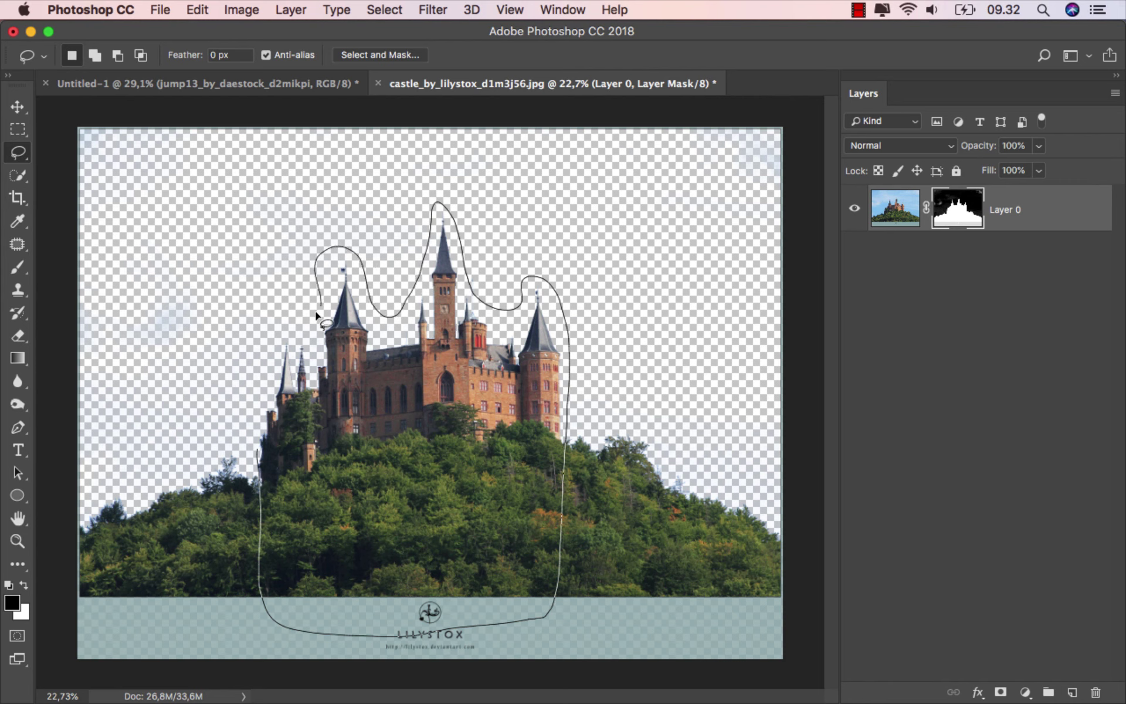
left_click_drag(257, 389, 258, 405)
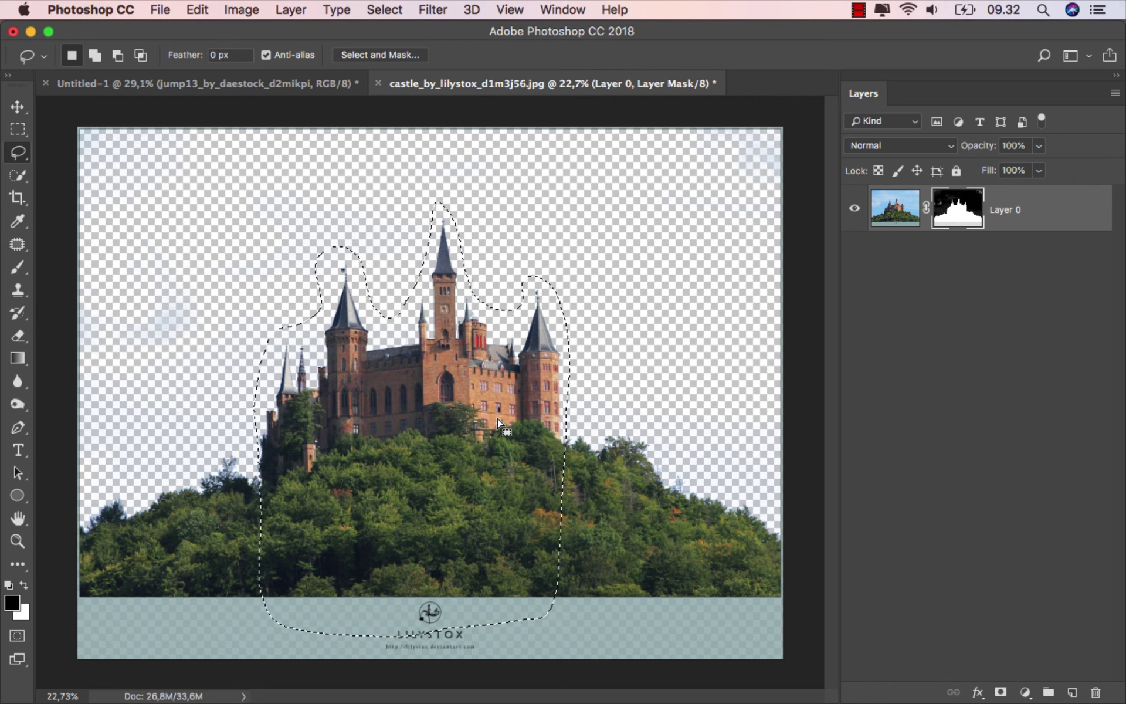
Step: Apply the layer mask and drag the selected castle into the Untitled-1 composite
right_click(949, 215)
left_click(909, 264)
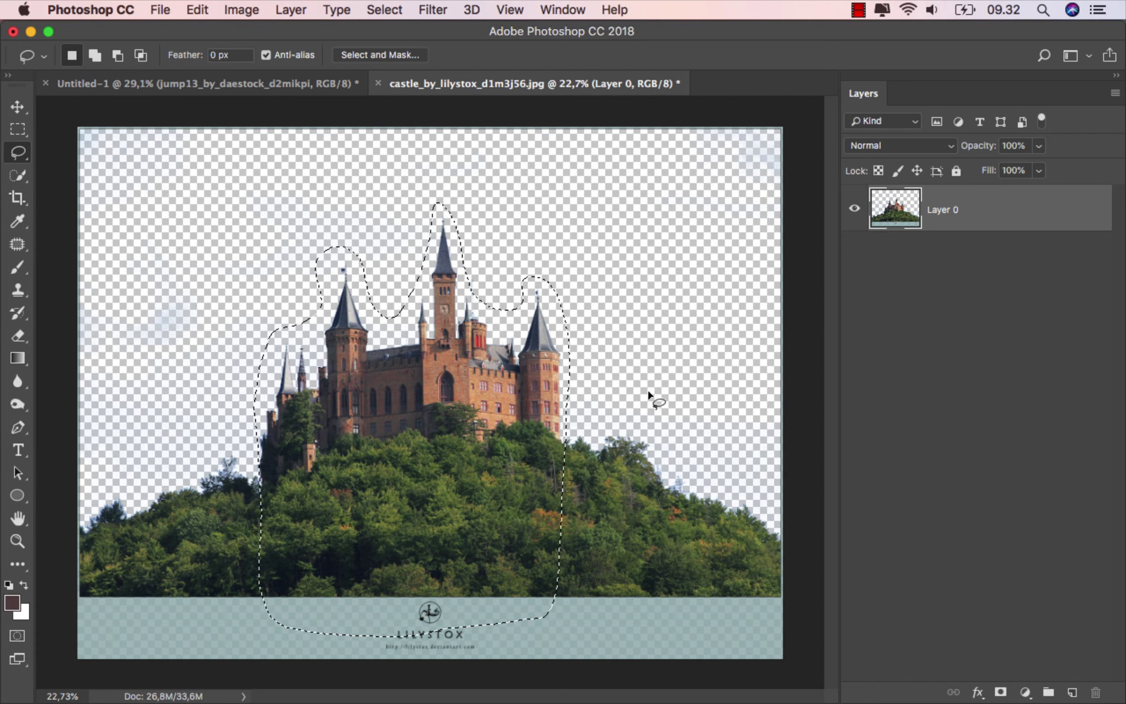
key("v")
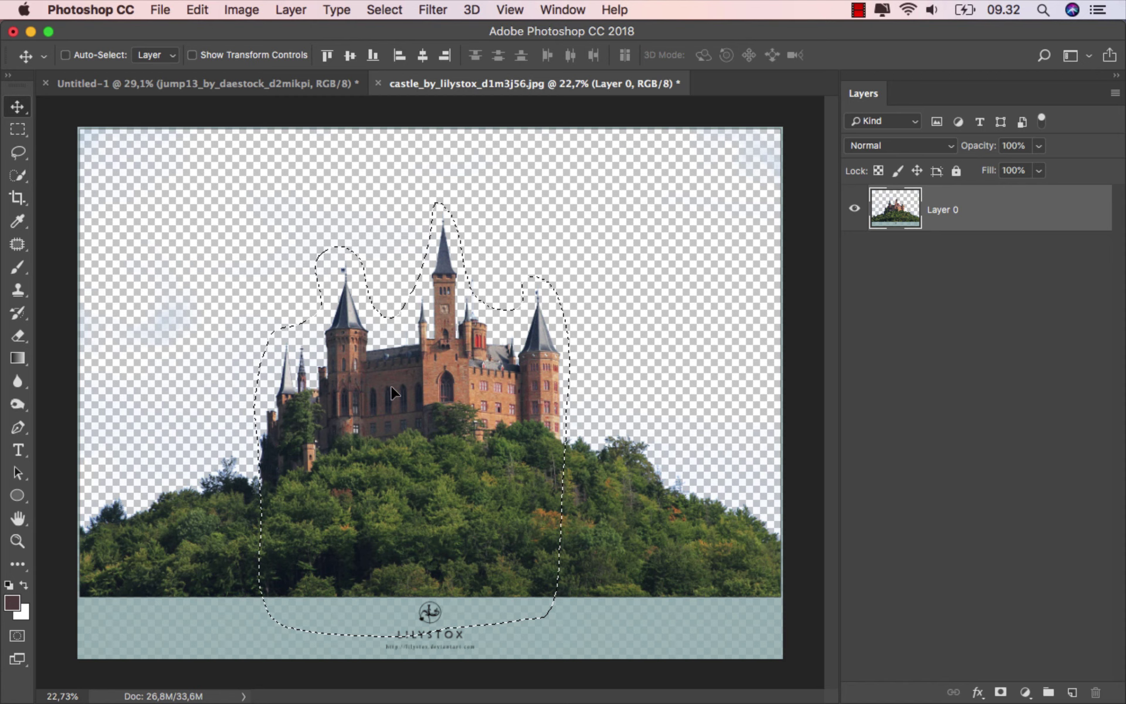
mouse_move(389, 385)
left_mouse_down()
mouse_move(149, 89)
mouse_move(373, 329)
mouse_move(364, 414)
left_mouse_up()
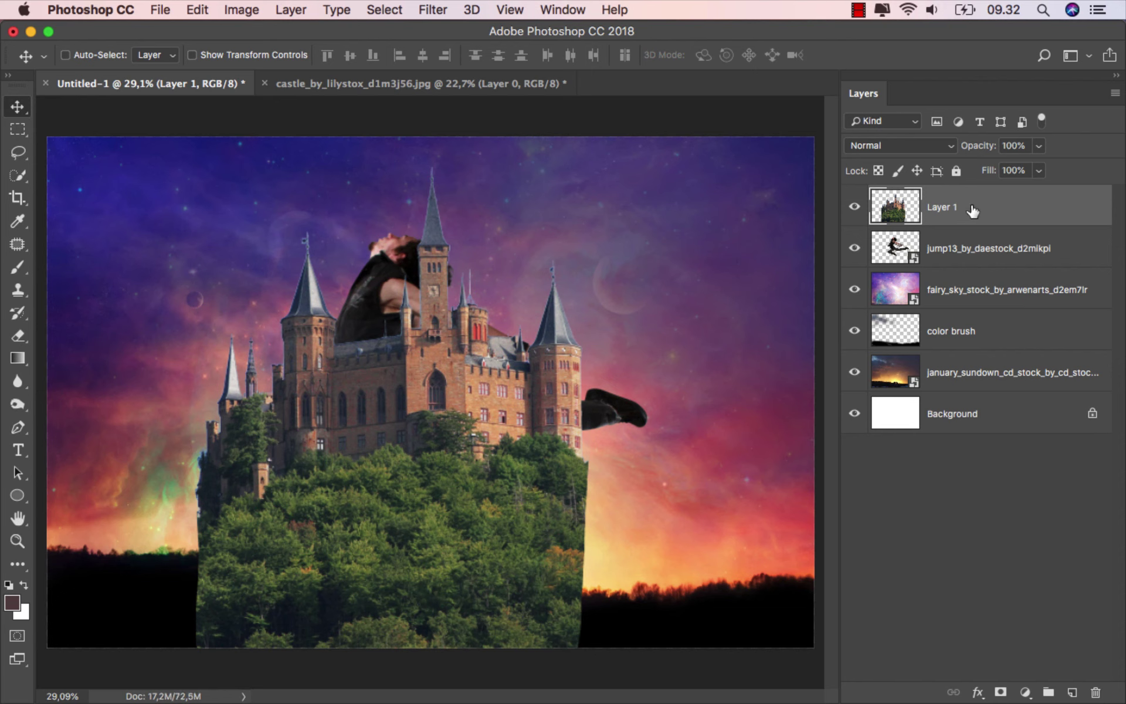
Step: Move Layer 1 below fairy_sky and scale the castle to about 25% at the lower left
left_click_drag(972, 211, 985, 302)
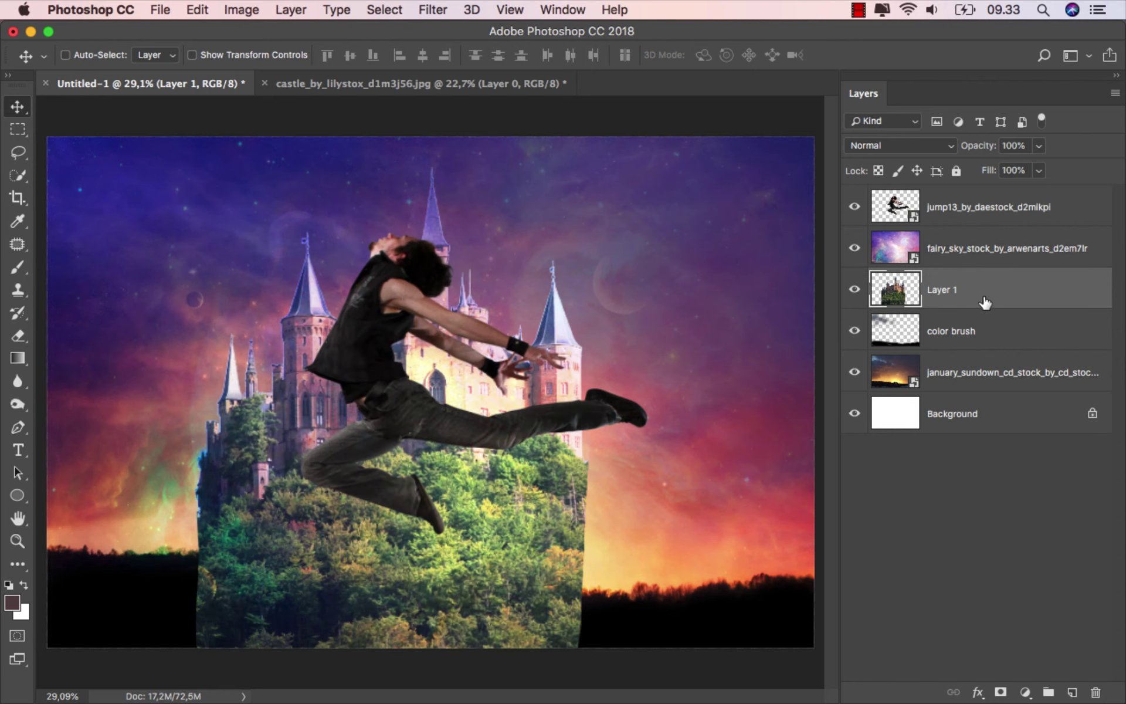
key("ctrl+t")
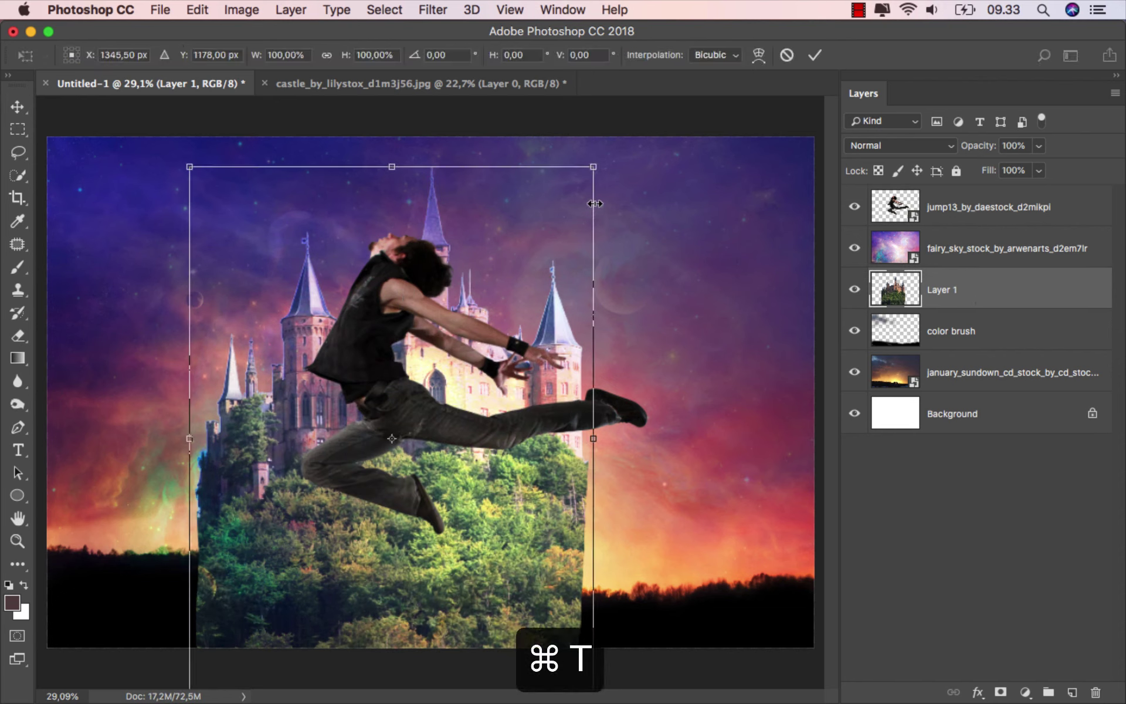
left_click_drag(597, 163, 467, 336)
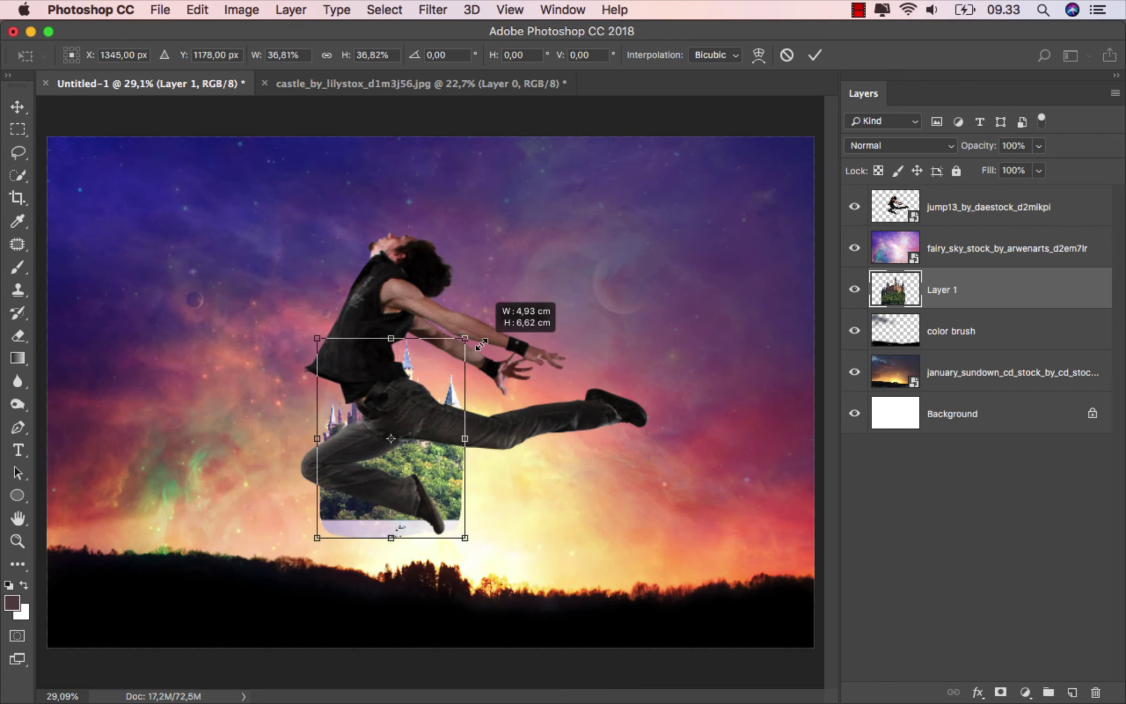
left_click_drag(424, 372, 240, 469)
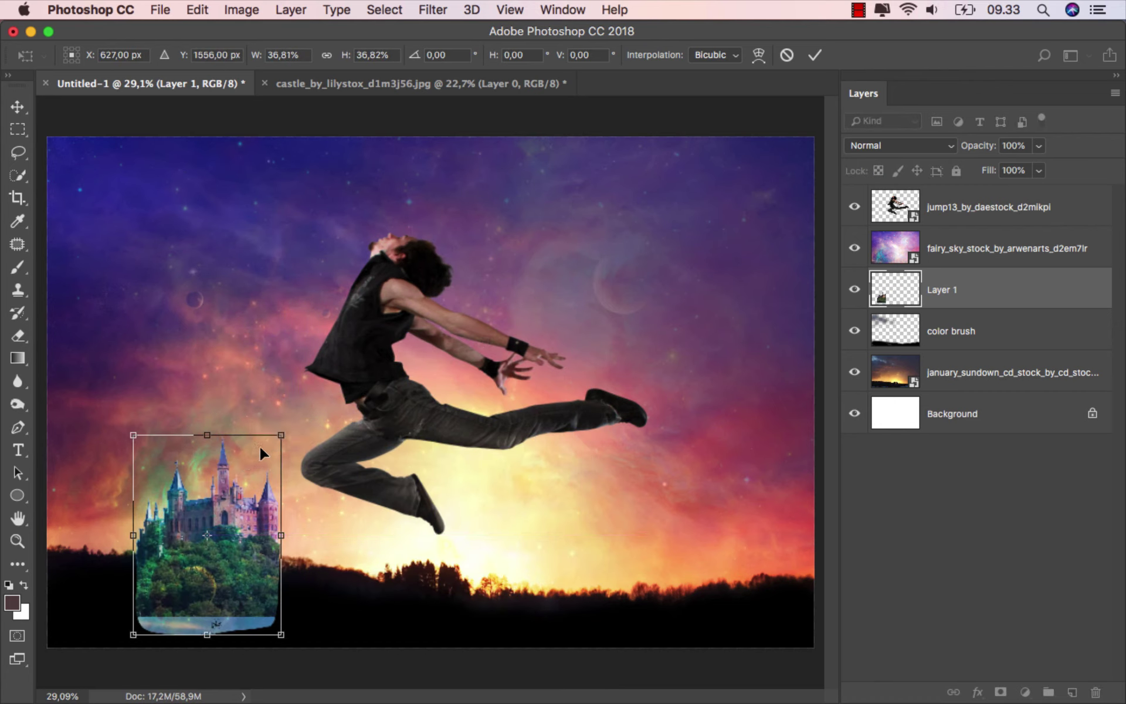
mouse_move(280, 434)
left_mouse_down()
mouse_move(257, 476)
mouse_move(260, 466)
left_mouse_up()
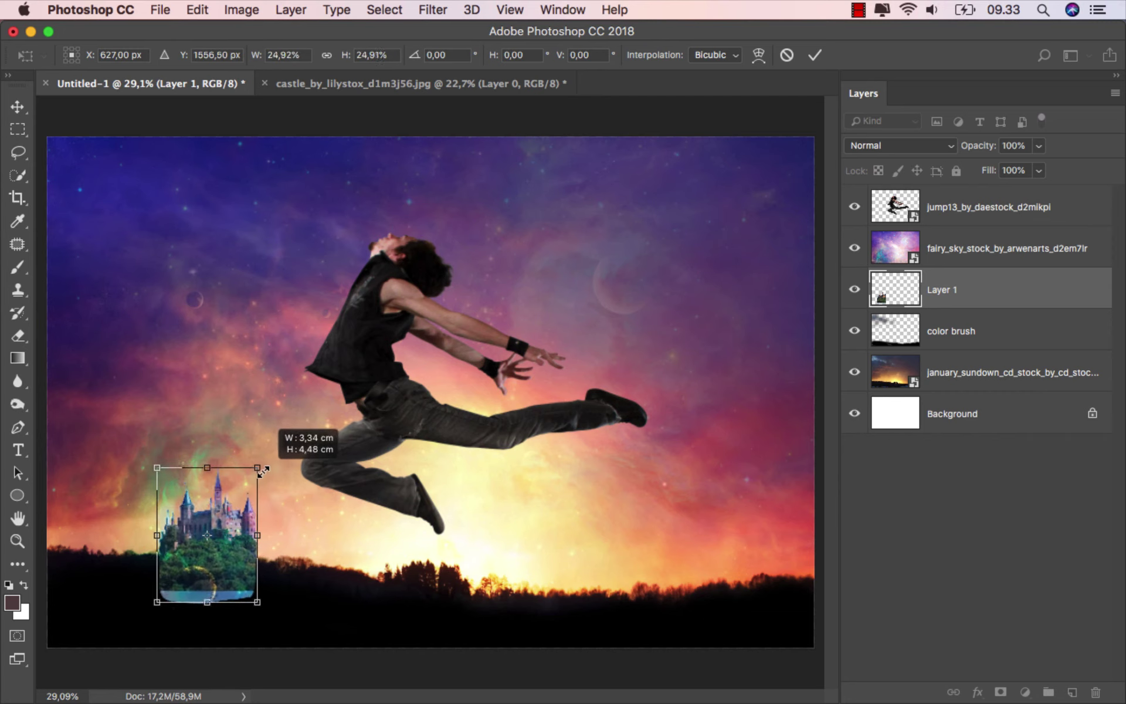
left_click(815, 54)
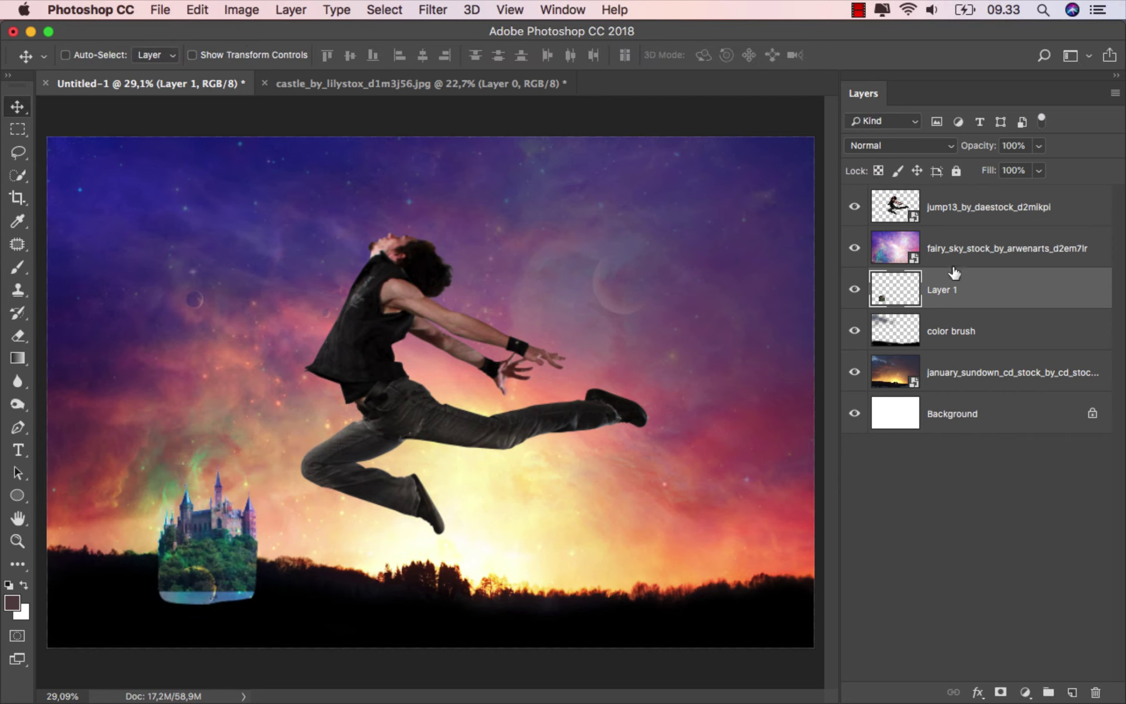
Step: Set the castle's Hue/Saturation lightness to -100 for a black silhouette
key("super+u")
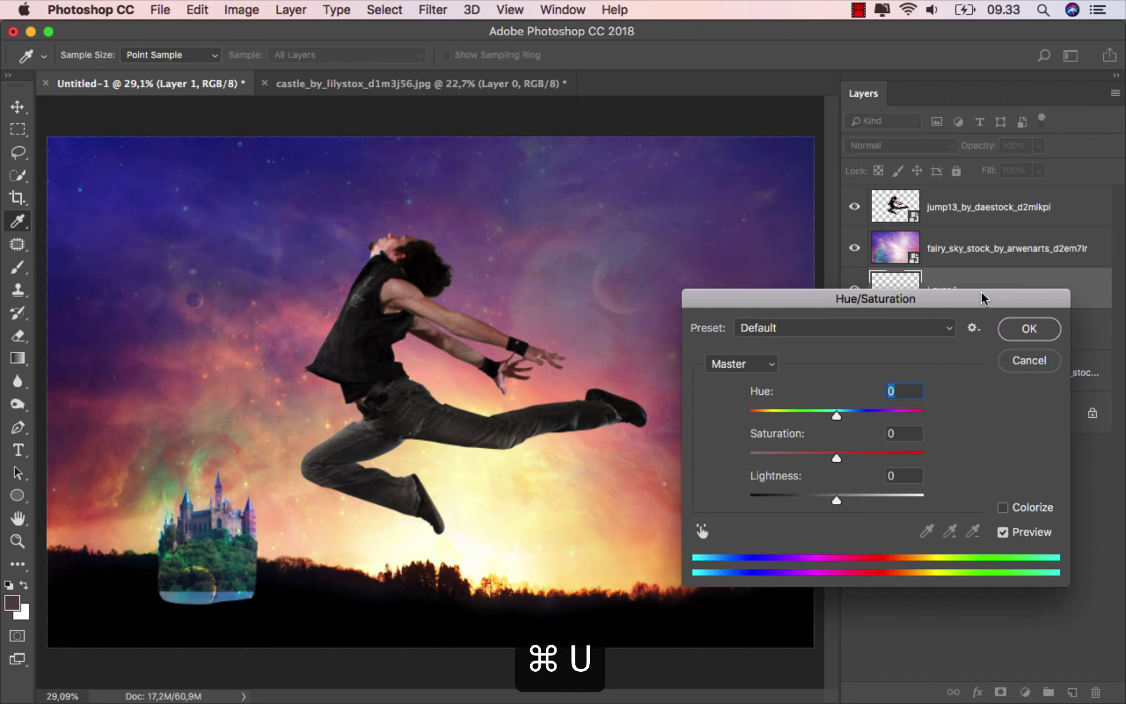
left_click_drag(980, 290, 952, 330)
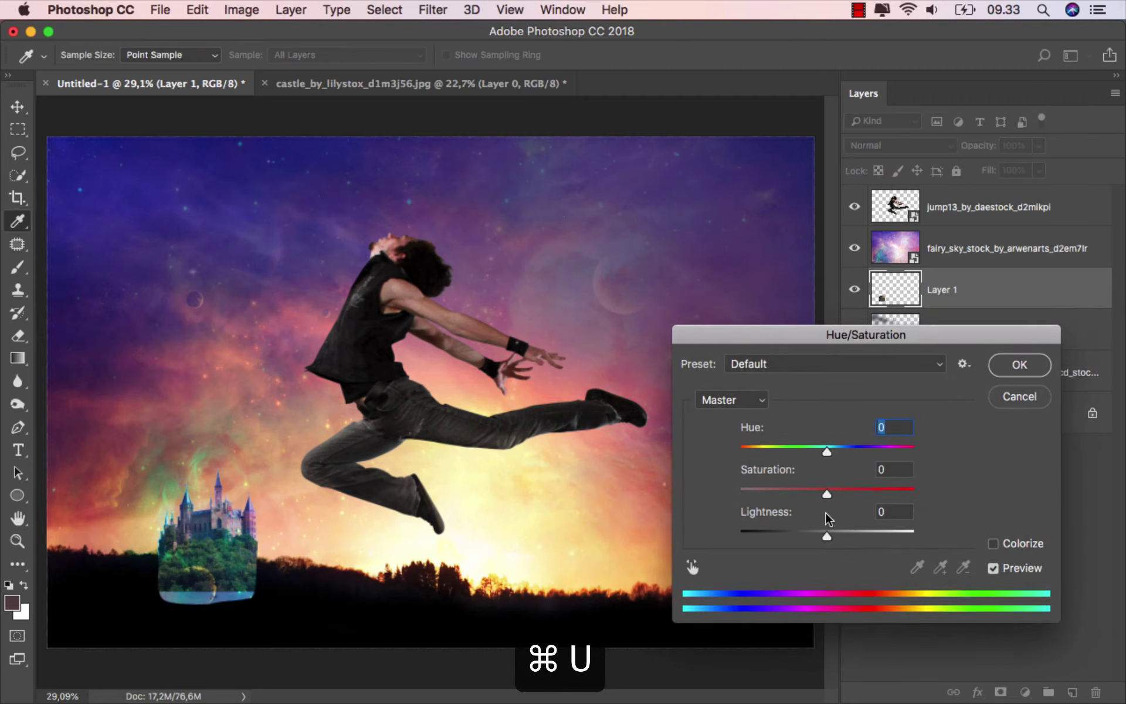
left_click_drag(827, 534, 711, 540)
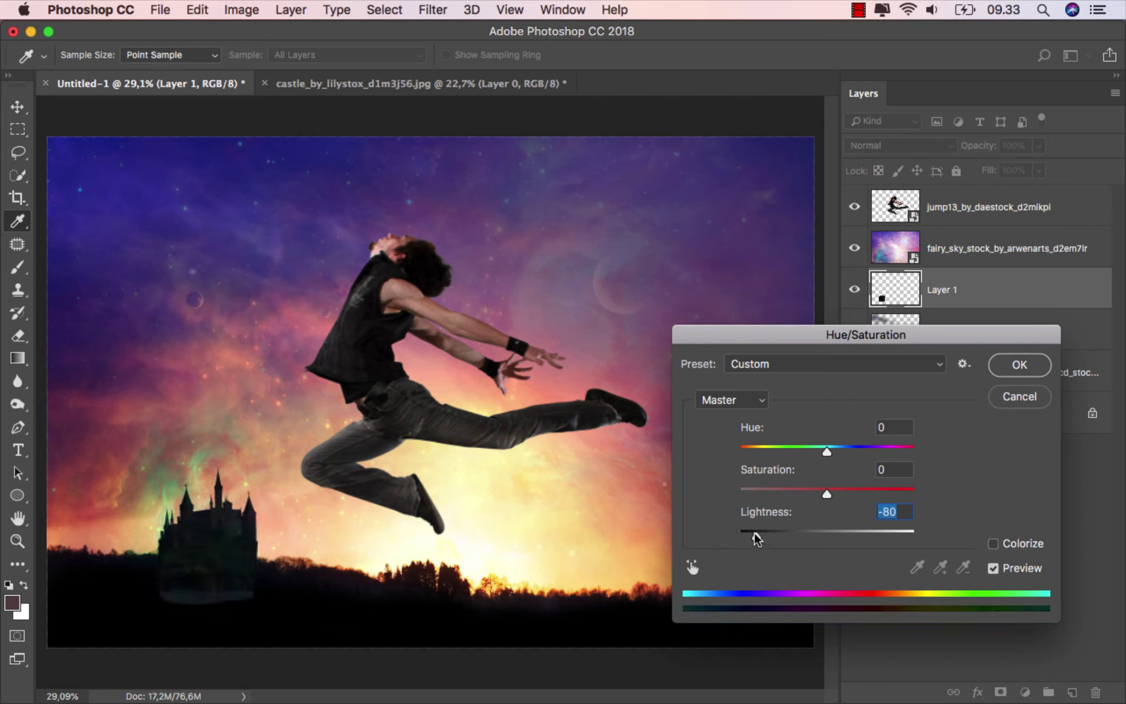
left_click(1017, 362)
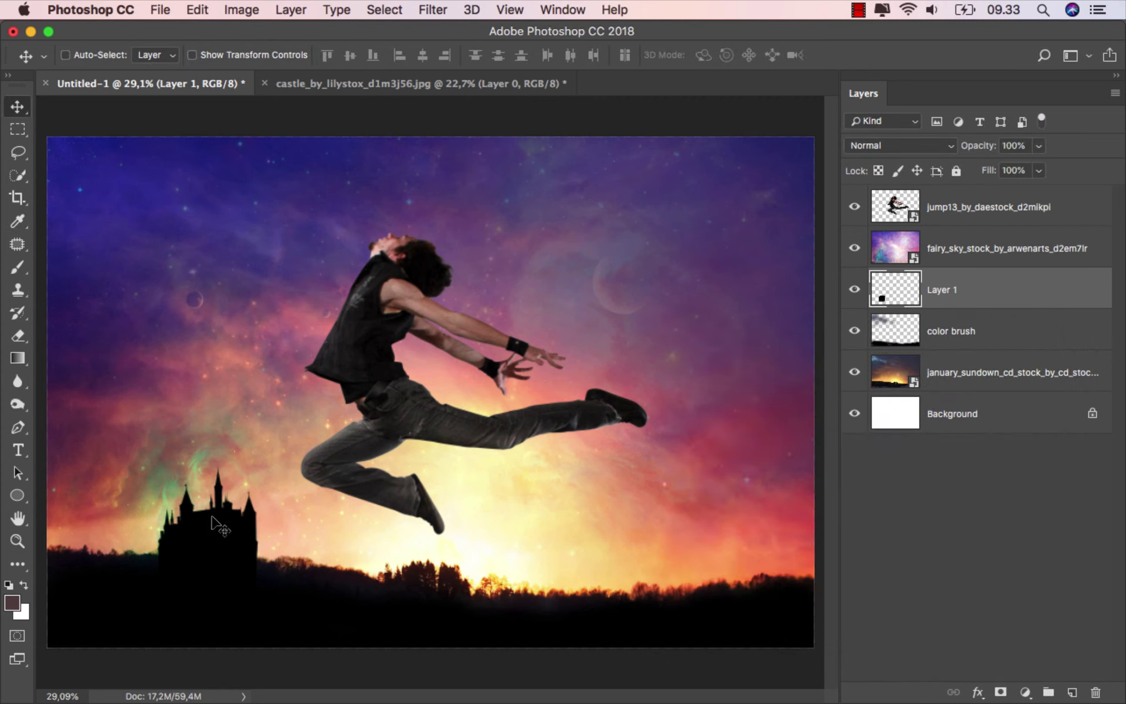
Step: Reposition the castle silhouette onto the lower-left treeline
left_click_drag(212, 517, 212, 532)
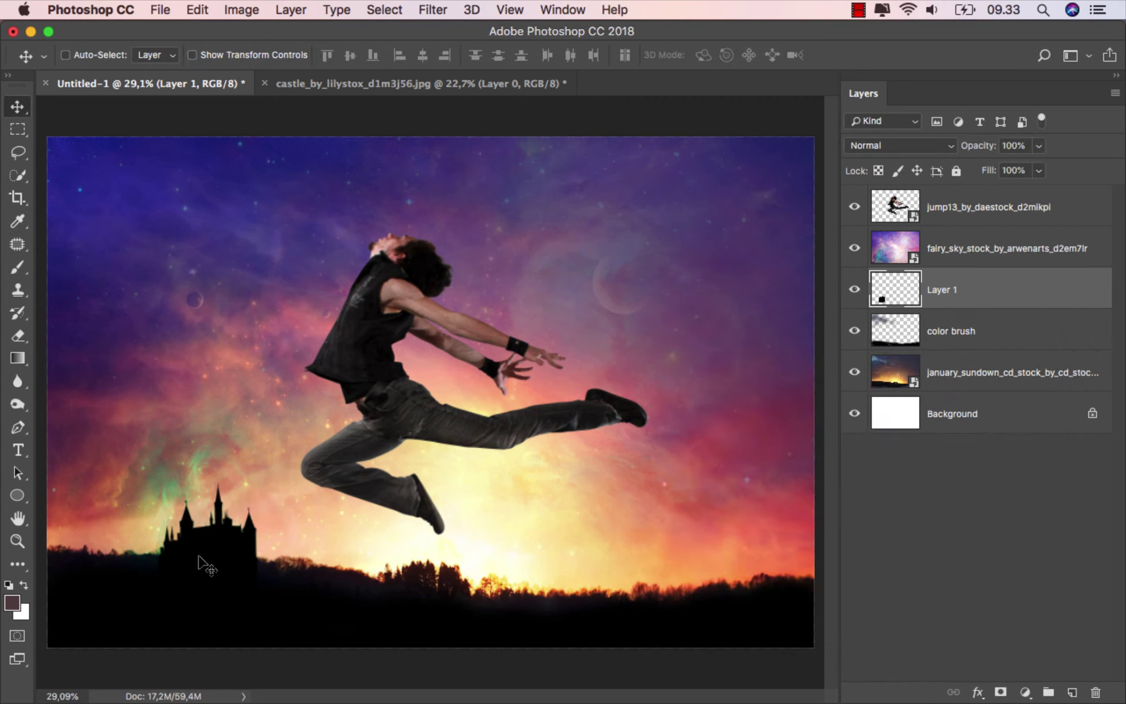
scroll(217, 562, "up", 3)
scroll(221, 540, "up", 2)
left_click_drag(346, 487, 326, 472)
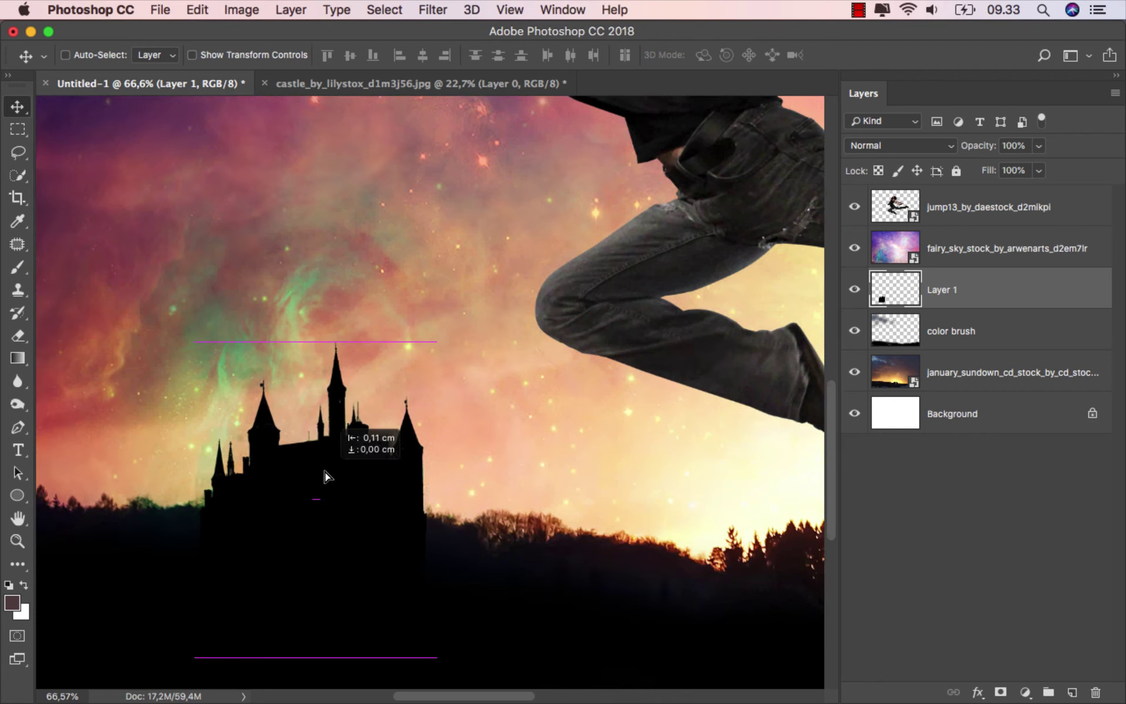
scroll(258, 432, "up", 2)
scroll(258, 432, "up", 1)
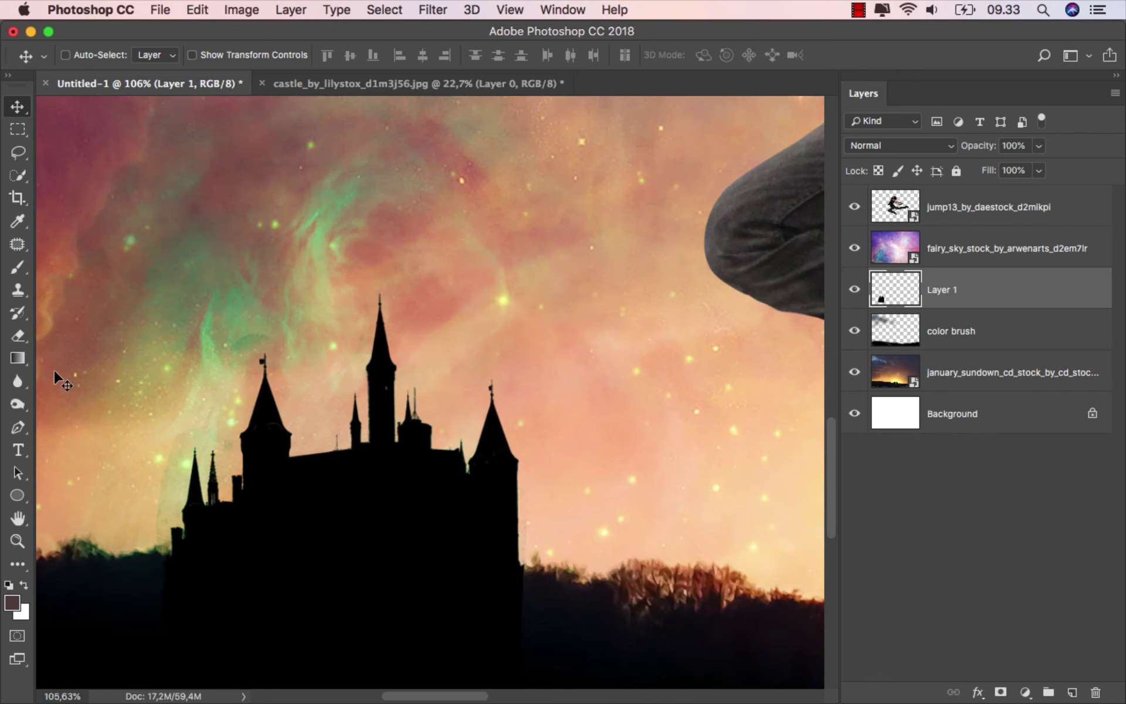
left_click(18, 336)
left_click(53, 339)
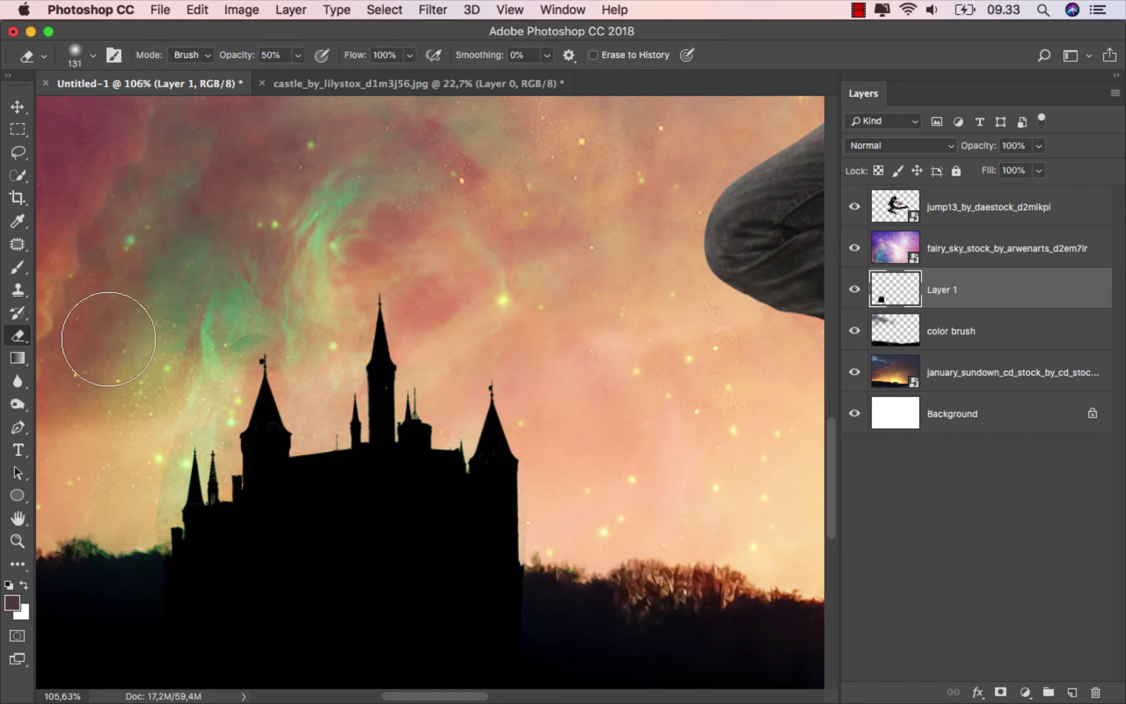
scroll(221, 390, "up", 1)
left_click_drag(242, 54, 430, 77)
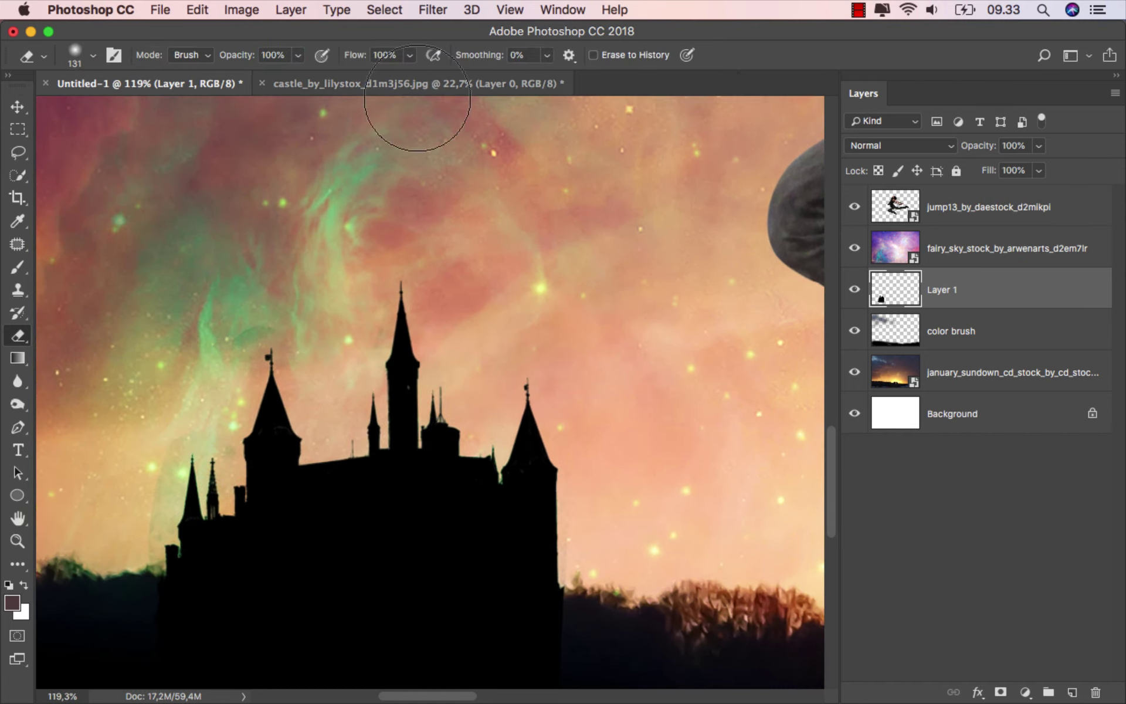
right_click(315, 215)
left_click(414, 241)
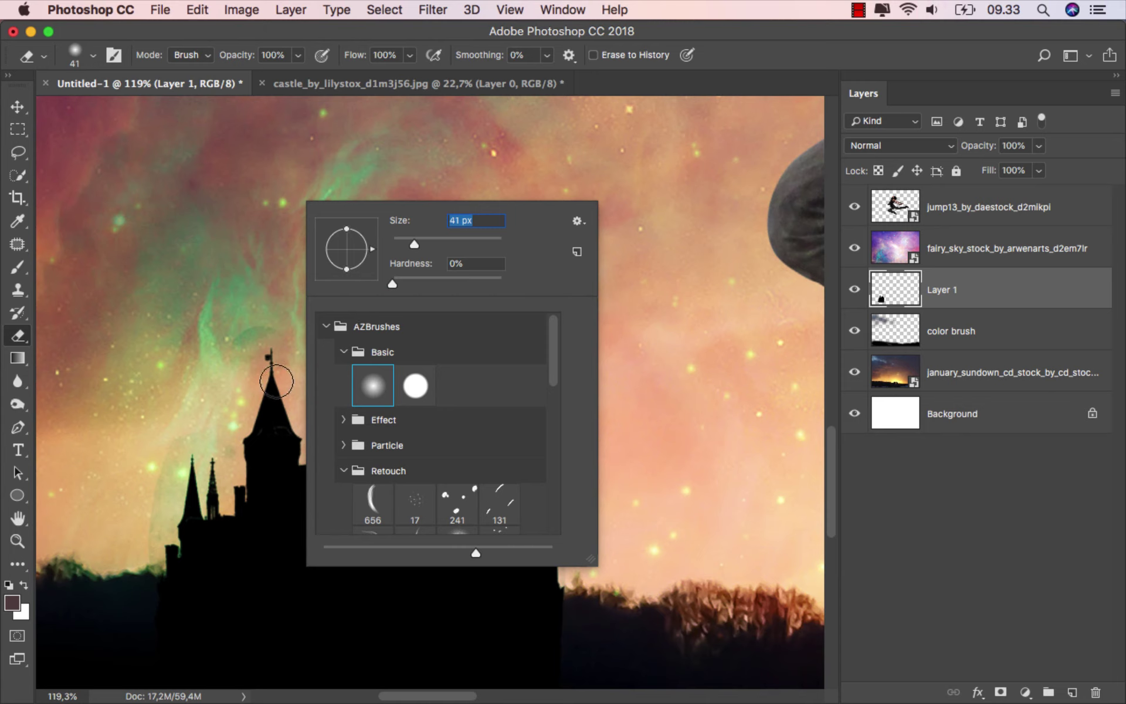
key("Return")
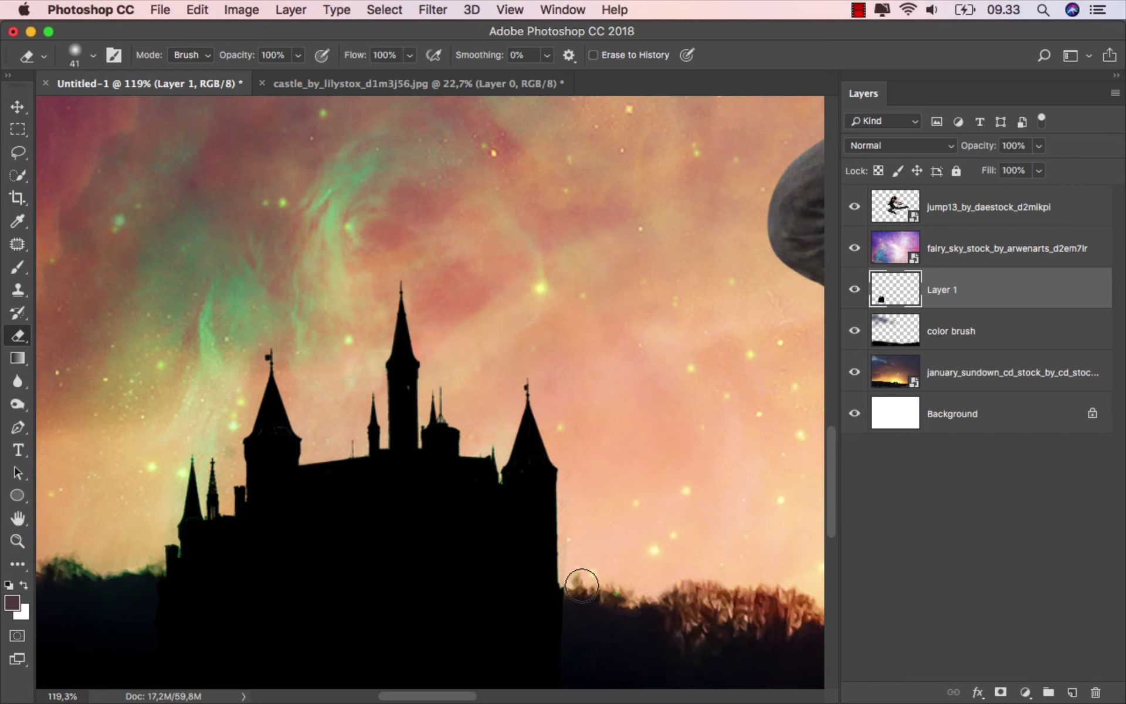
left_click_drag(581, 585, 603, 589)
key("super+z")
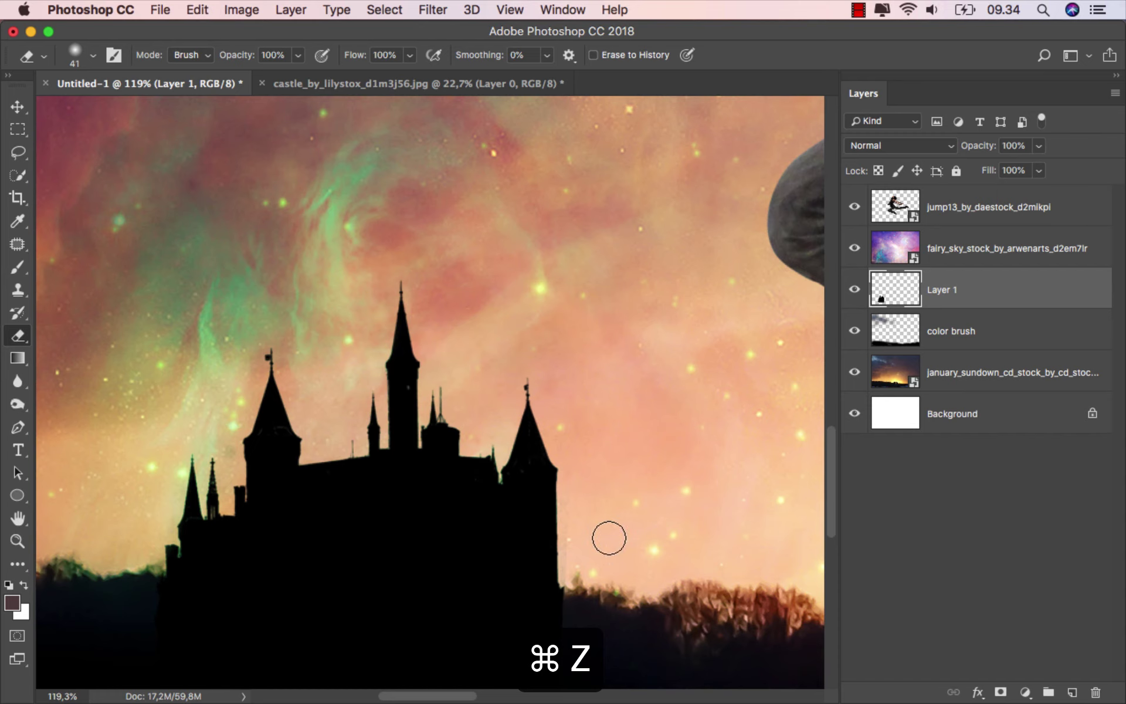
scroll(601, 528, "down", 3)
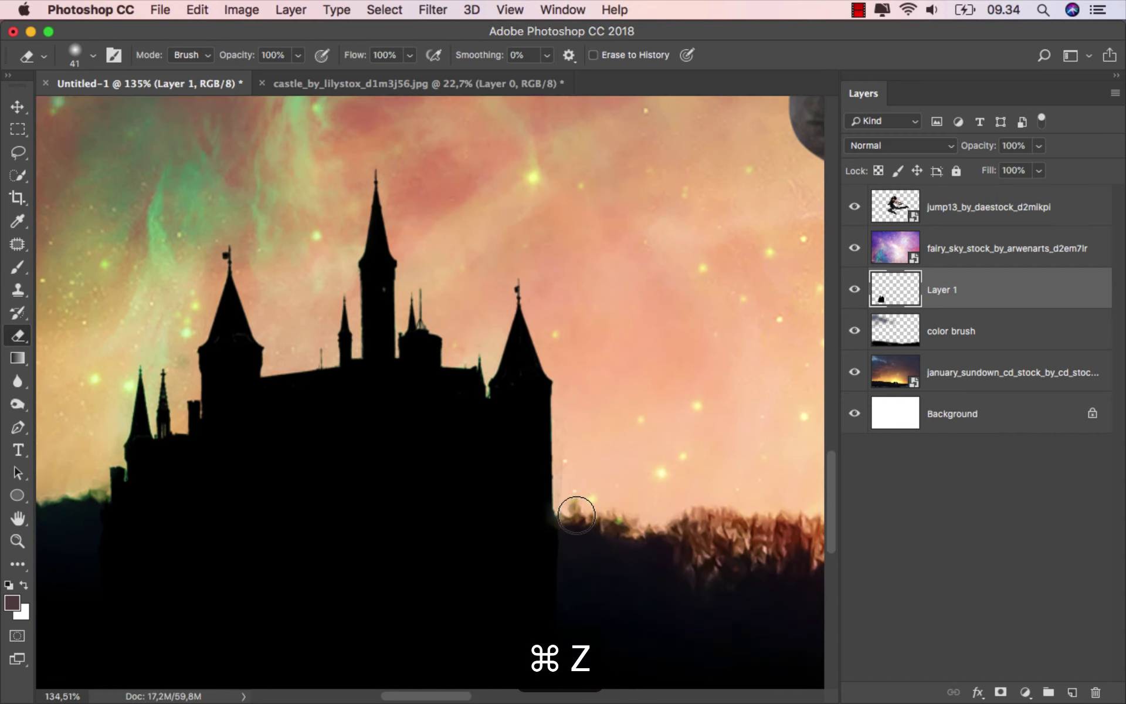
scroll(604, 481, "down", 5)
Step: Fit the image on screen, rename Layer 1 to 'castle', and add an empty 'palm' layer above it
key("v")
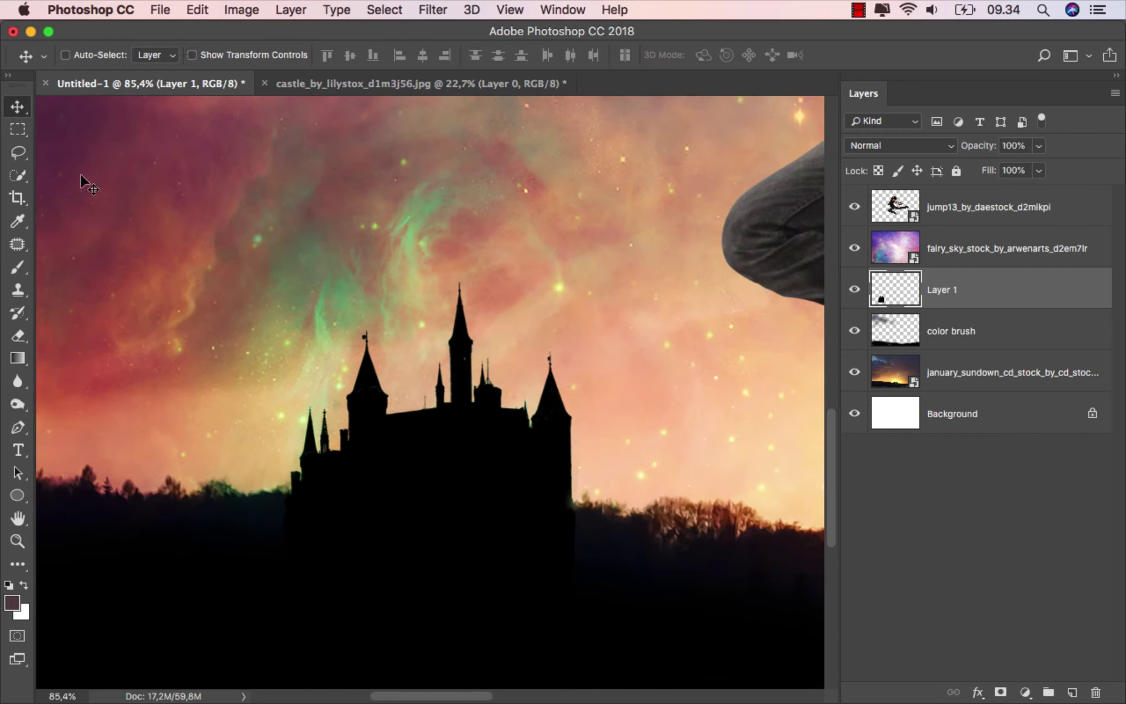
key("super+0")
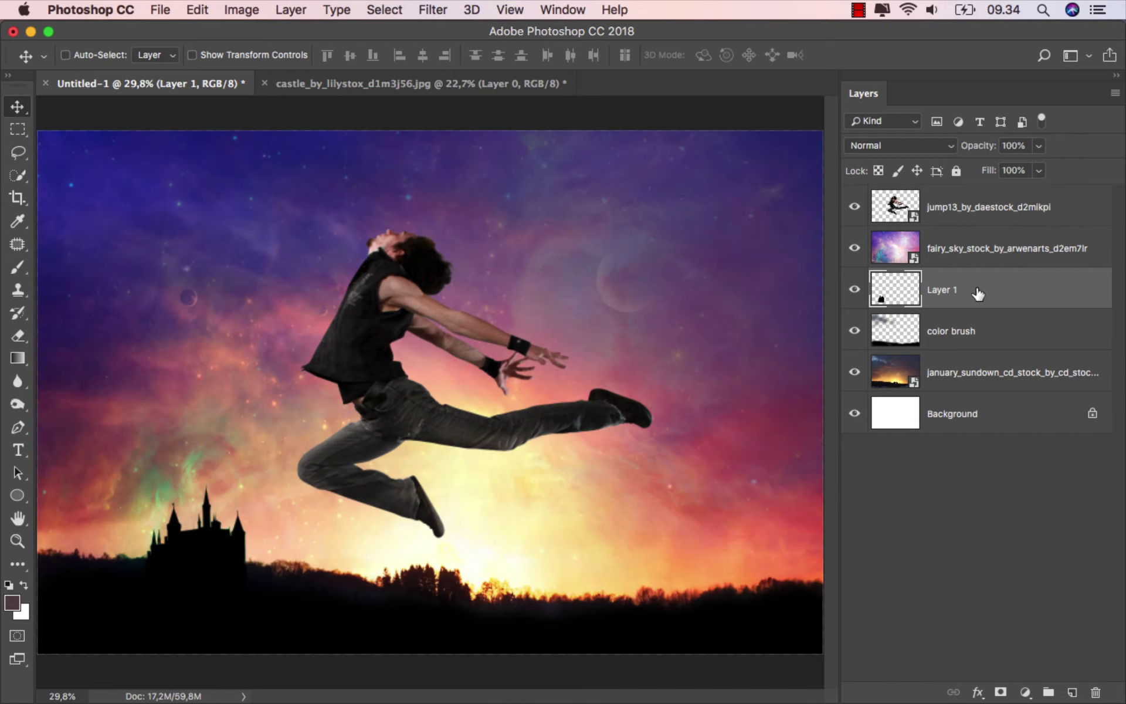
type("d")
type("castle")
key("Return")
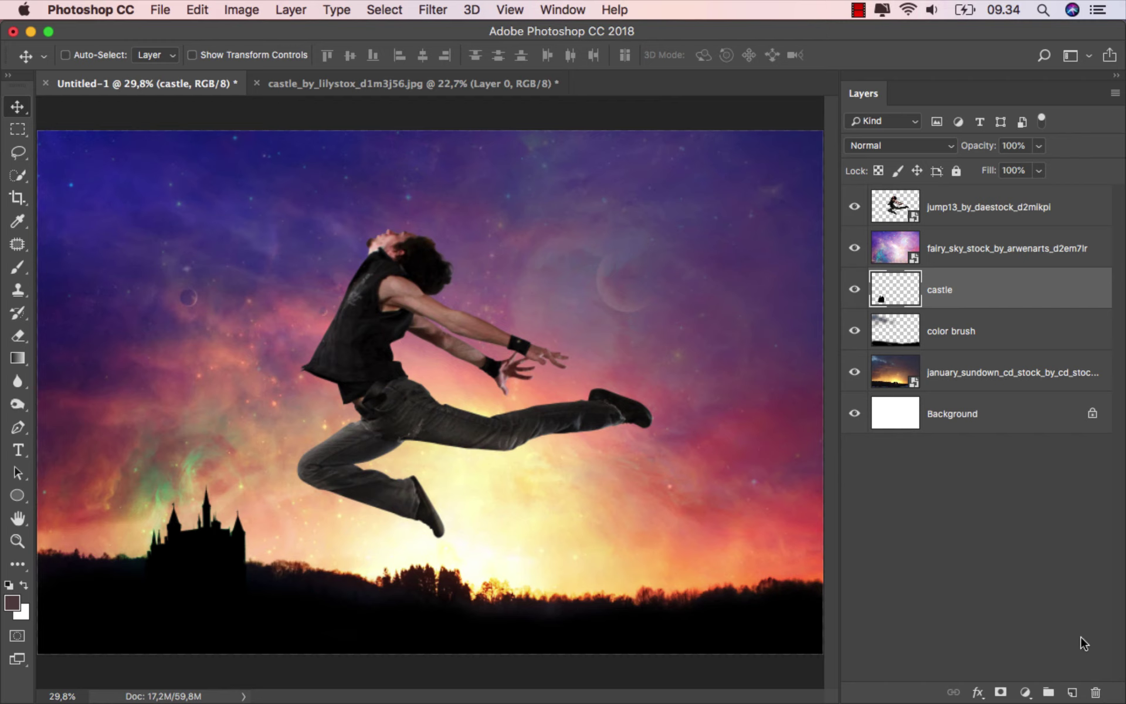
left_click(1073, 692)
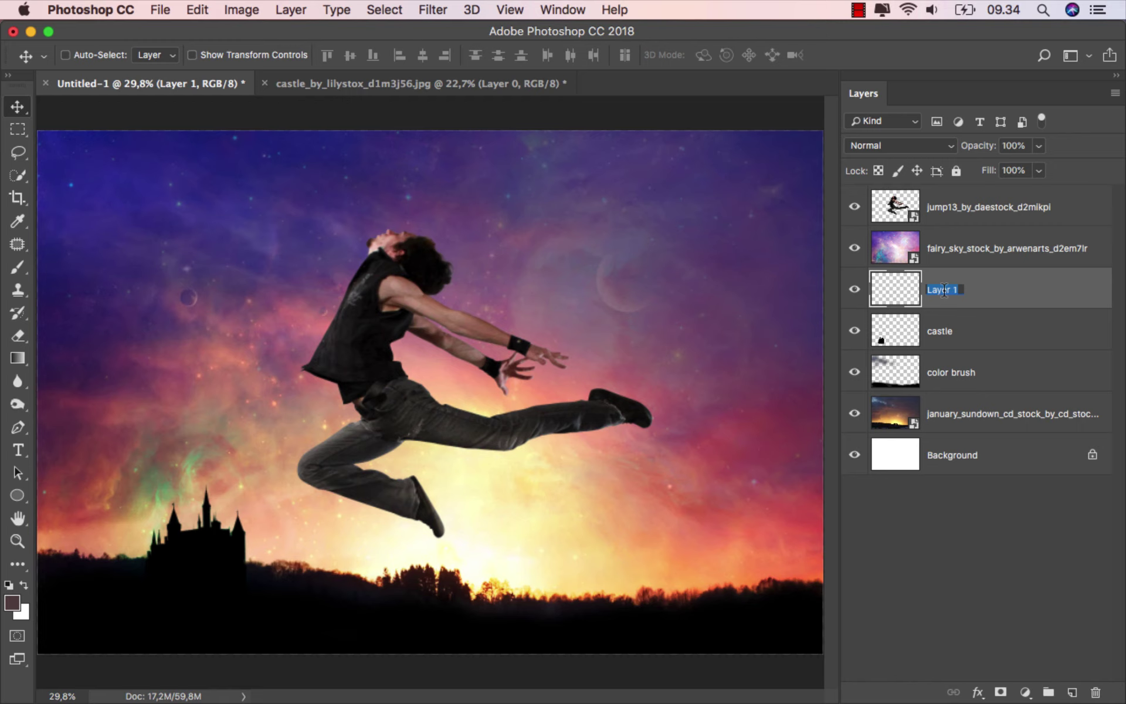
type("palm")
key("Return")
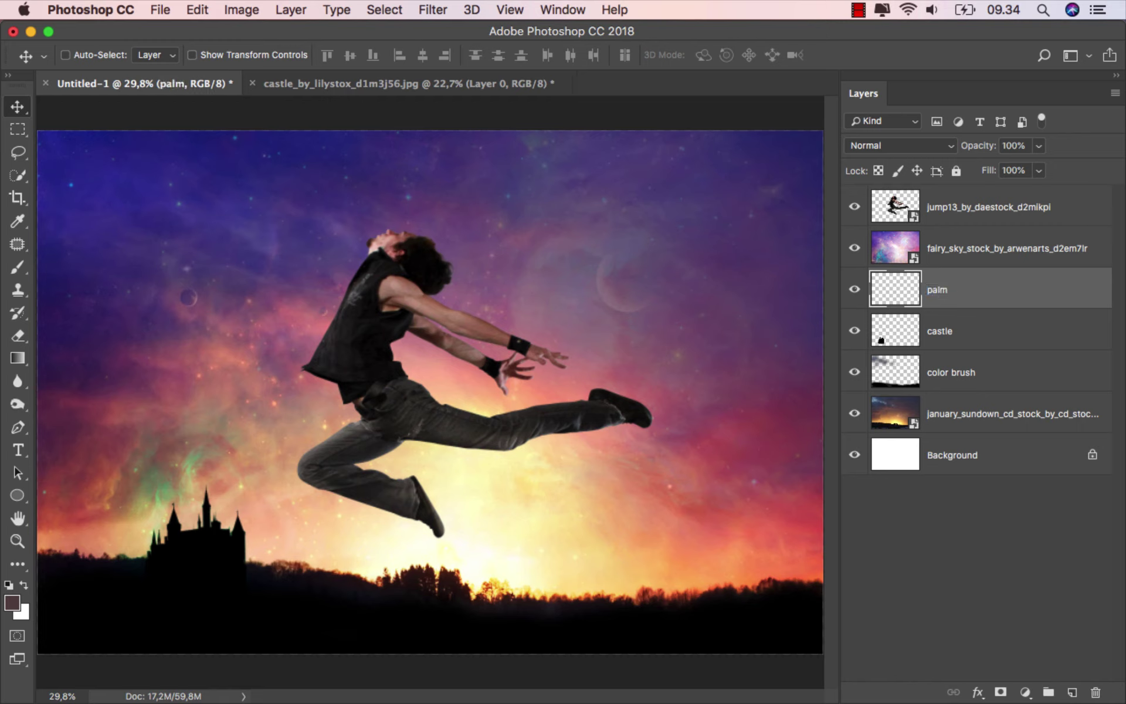
Step: Switch to the Brush tool at 100% opacity with black as the foreground colour
left_click(17, 267)
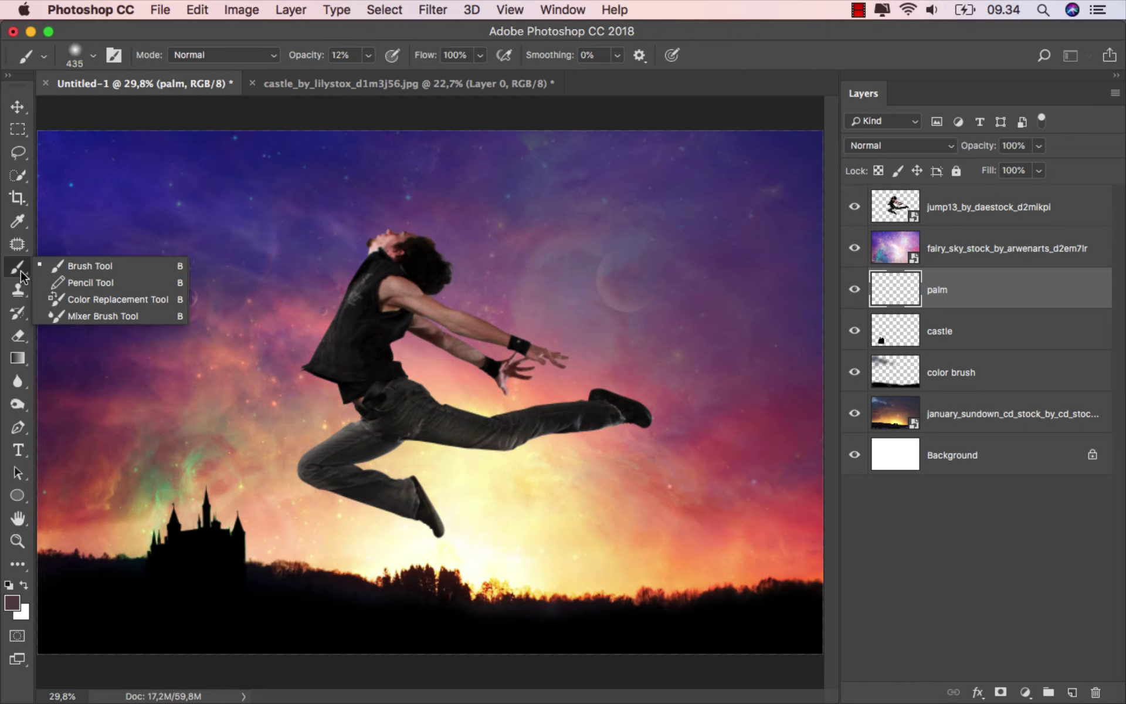
left_click(76, 262)
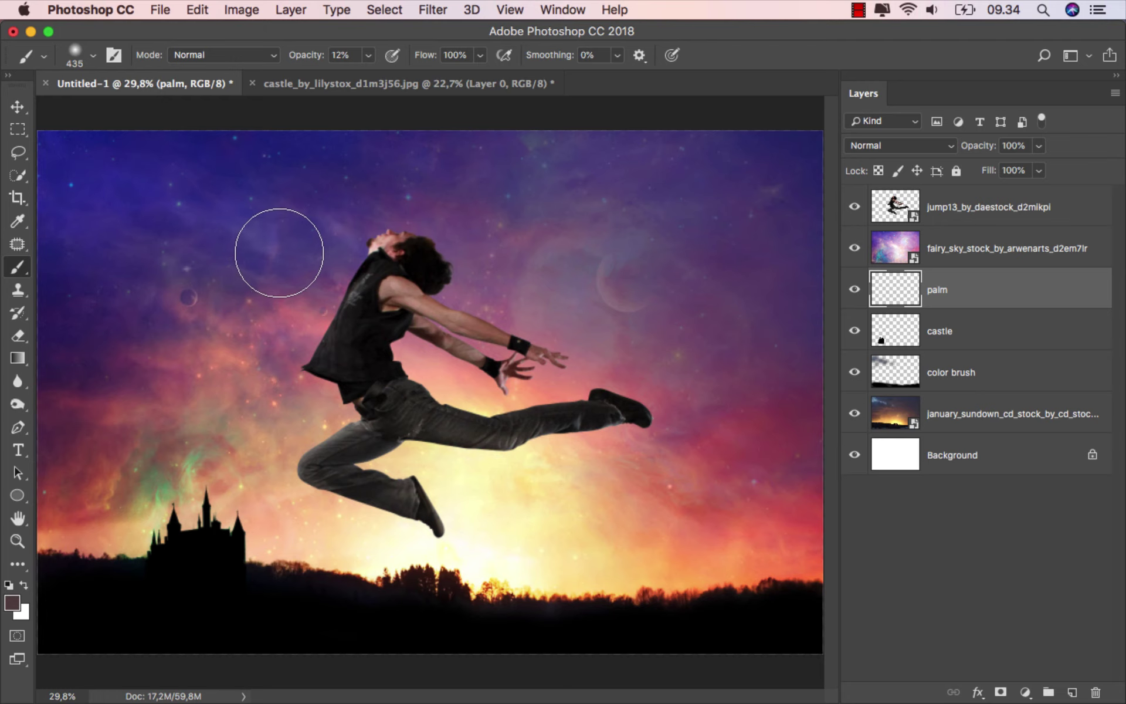
left_click(368, 55)
left_click(421, 37)
left_click(8, 584)
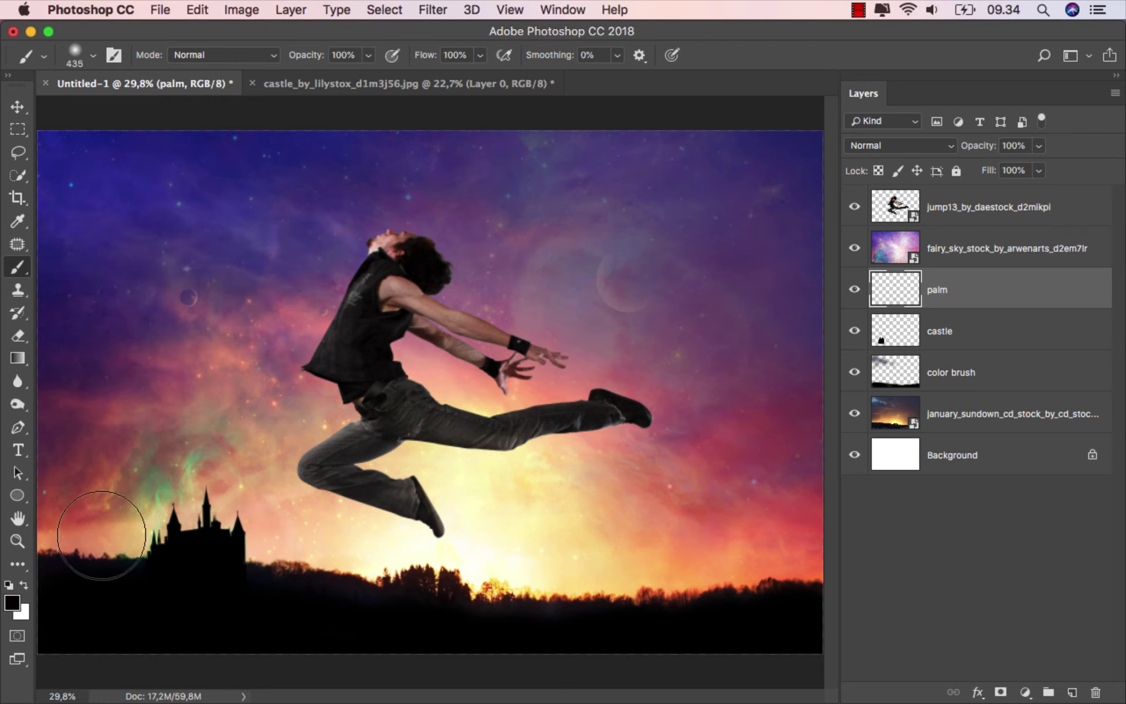
Step: Load the 1868 palm-tree brush from the Plants set and size it to 1100 px
right_click(325, 363)
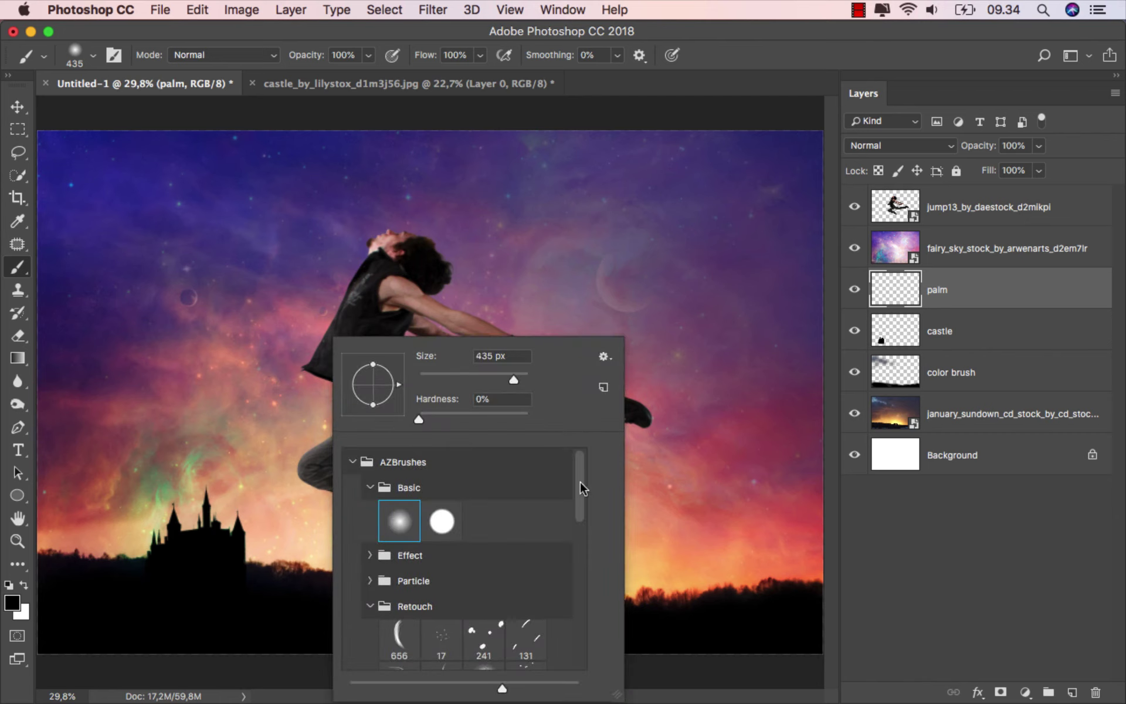
left_click_drag(581, 487, 582, 512)
left_click(368, 530)
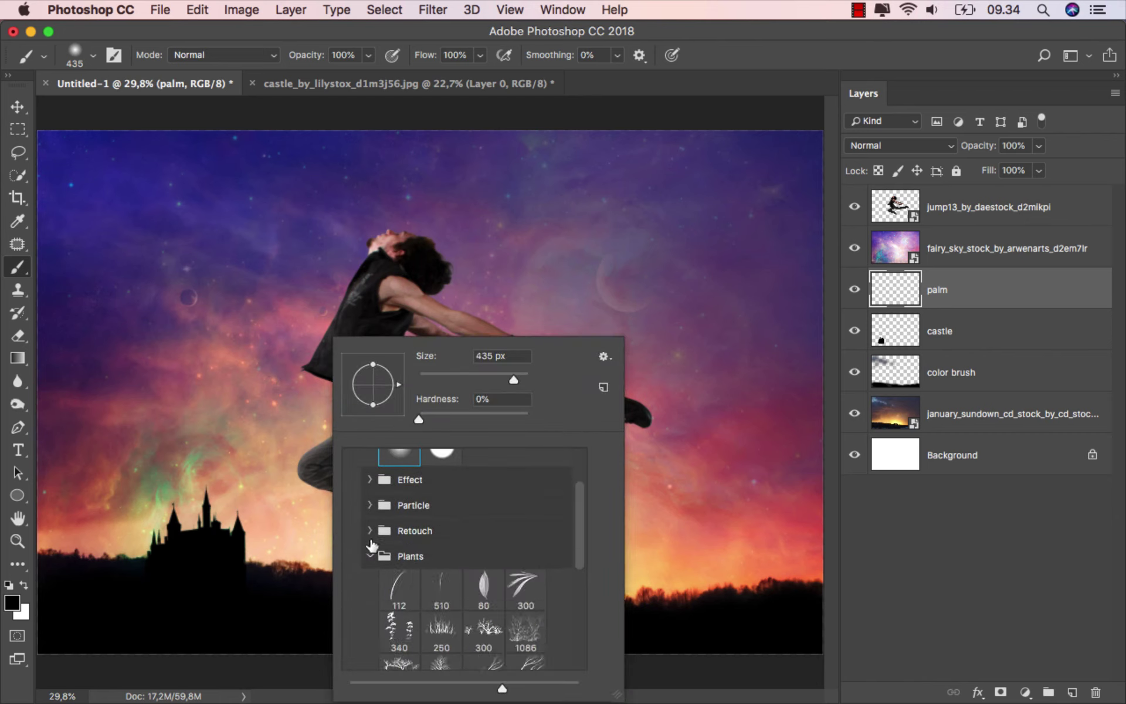
left_click_drag(584, 521, 578, 625)
left_click(532, 613)
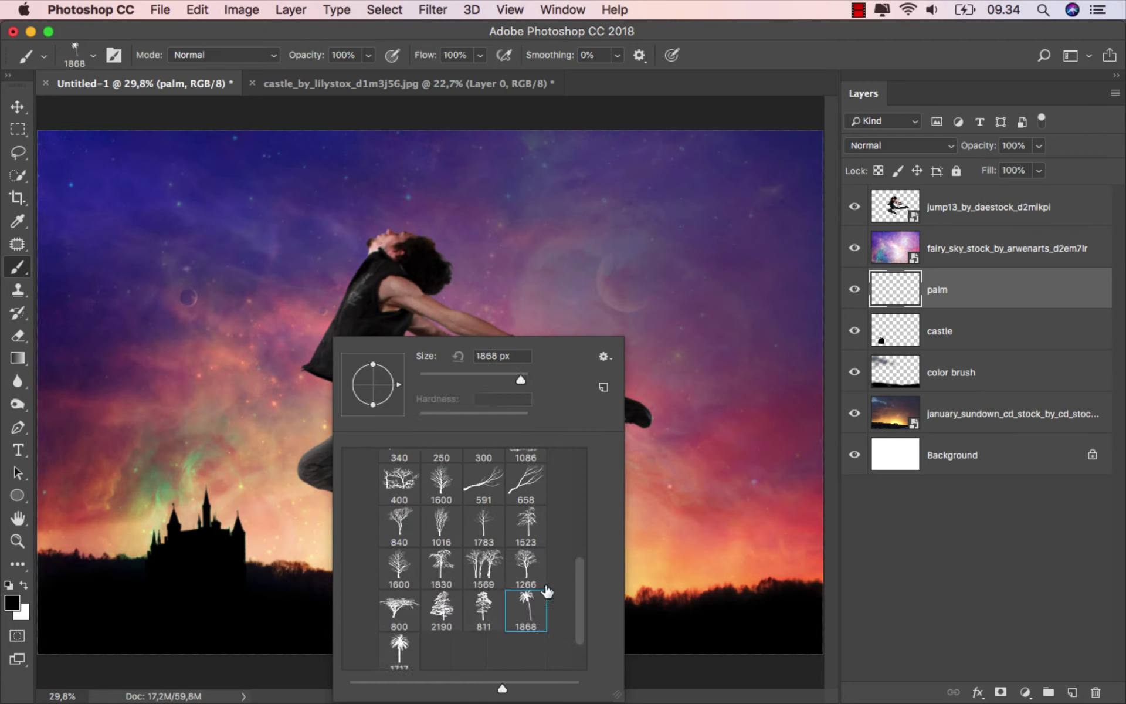
left_click(710, 69)
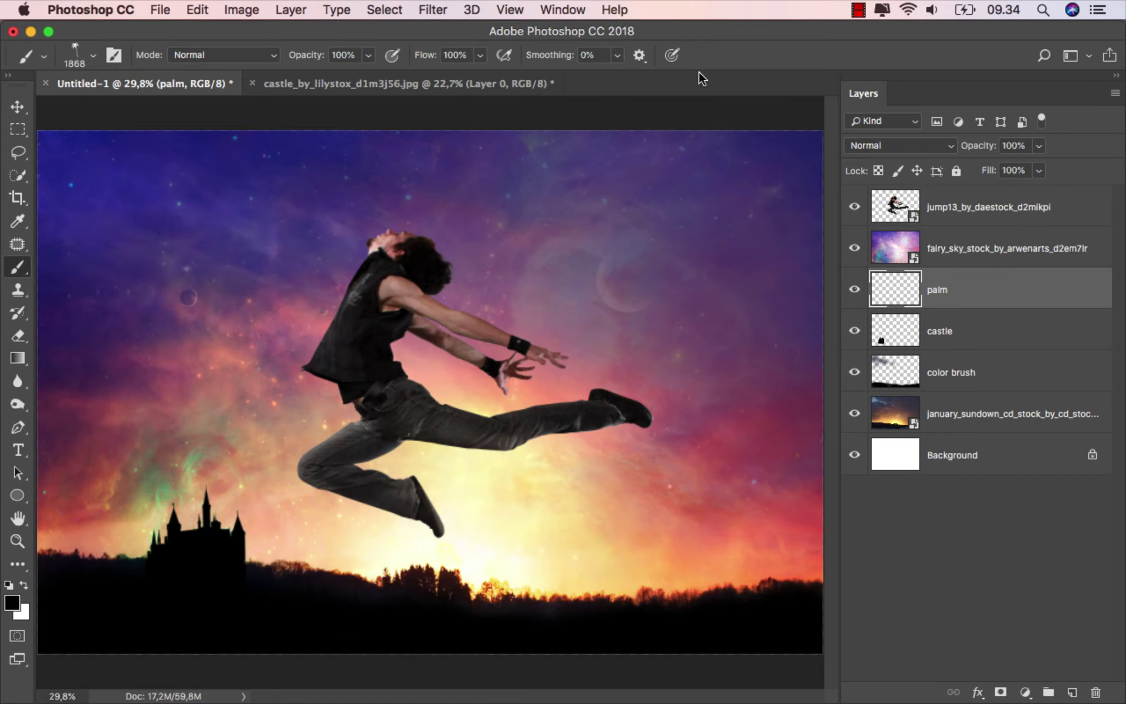
key("bracketleft")
key("bracketleft")
key("bracketleft")
key("bracketleft")
key("bracketleft")
key("bracketleft")
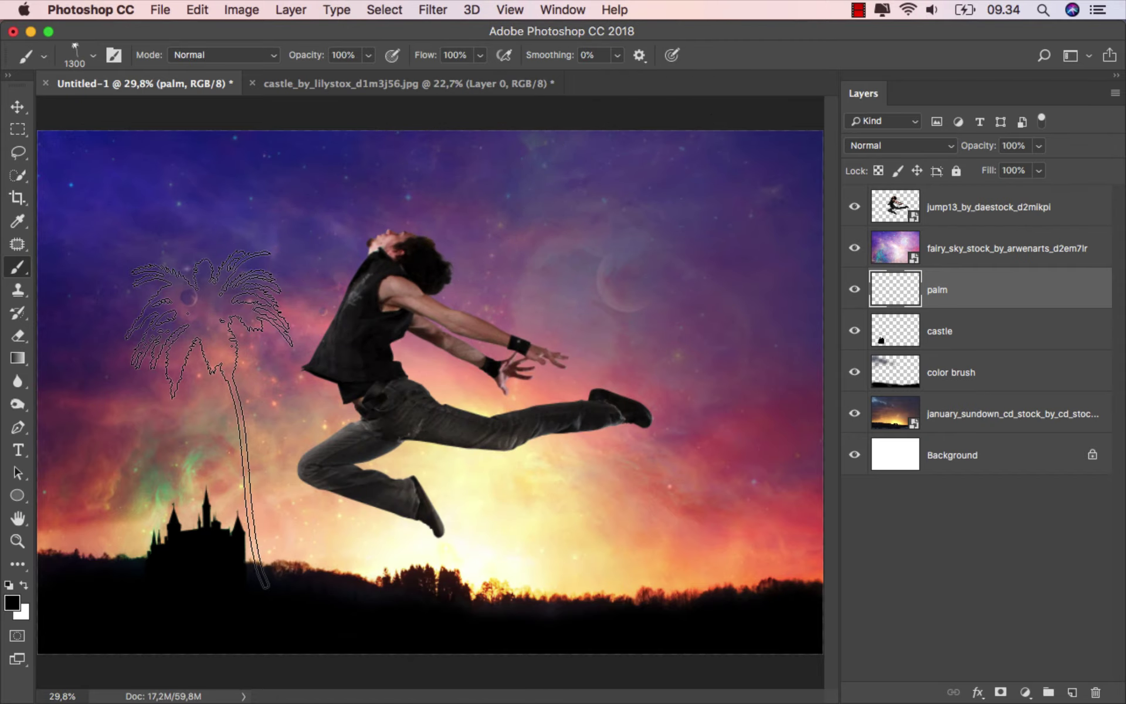
Step: Rotate the palm brush tip and stamp a black palm tree left of the dancer
right_click(193, 416)
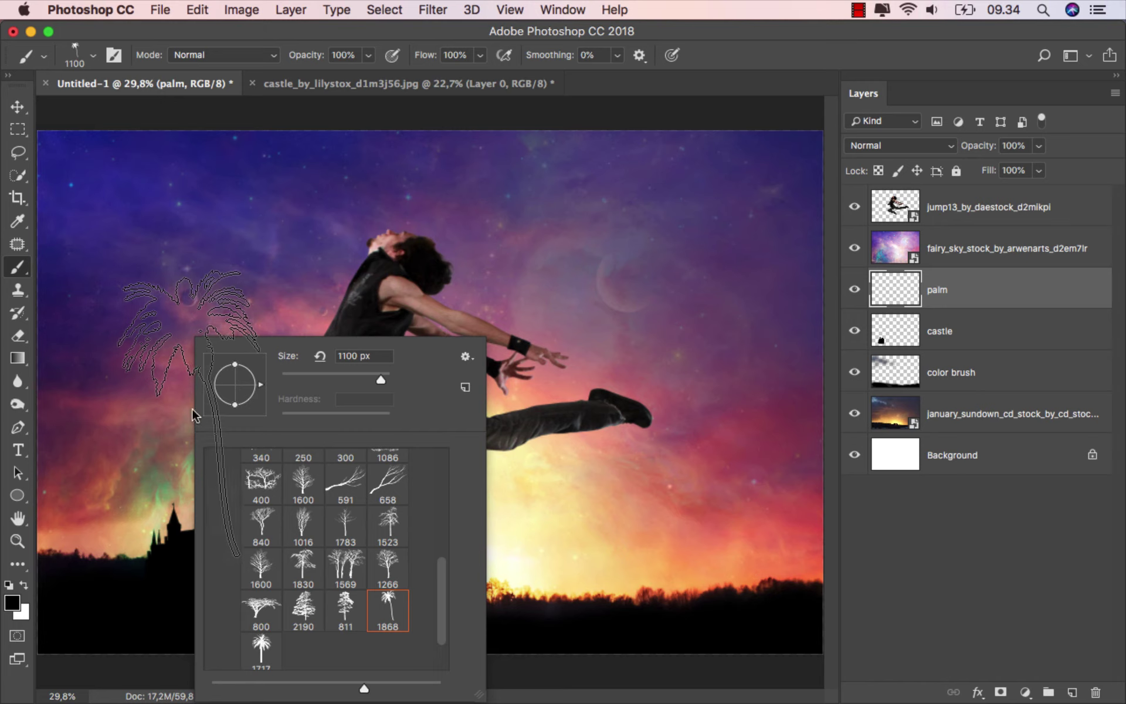
left_click(214, 392)
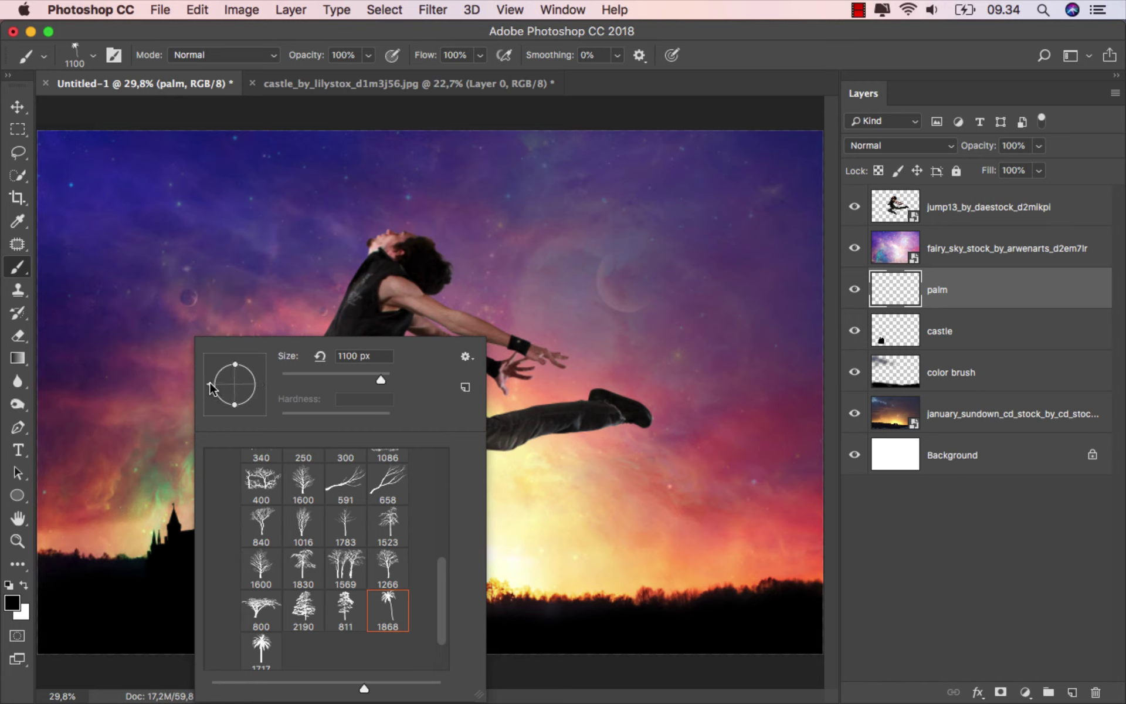
left_click_drag(210, 389, 249, 394)
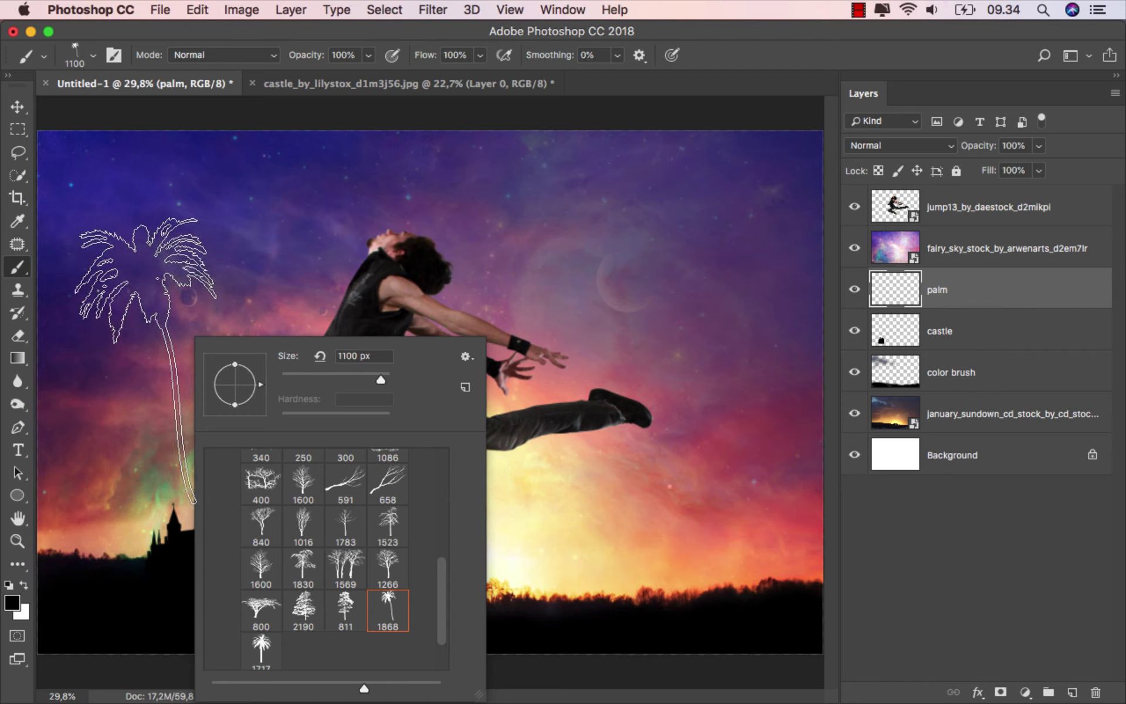
left_click(156, 333)
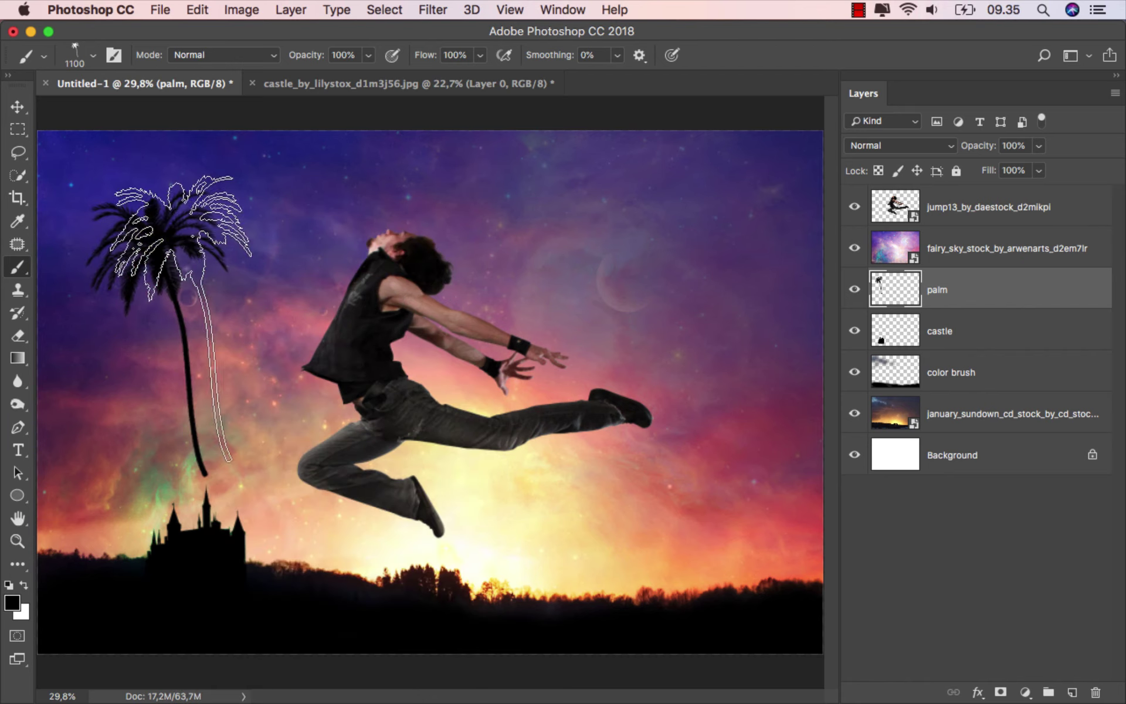
Step: Move the palm tree lower and flip it horizontally
key("v")
left_click_drag(181, 293, 188, 331)
key("super+t")
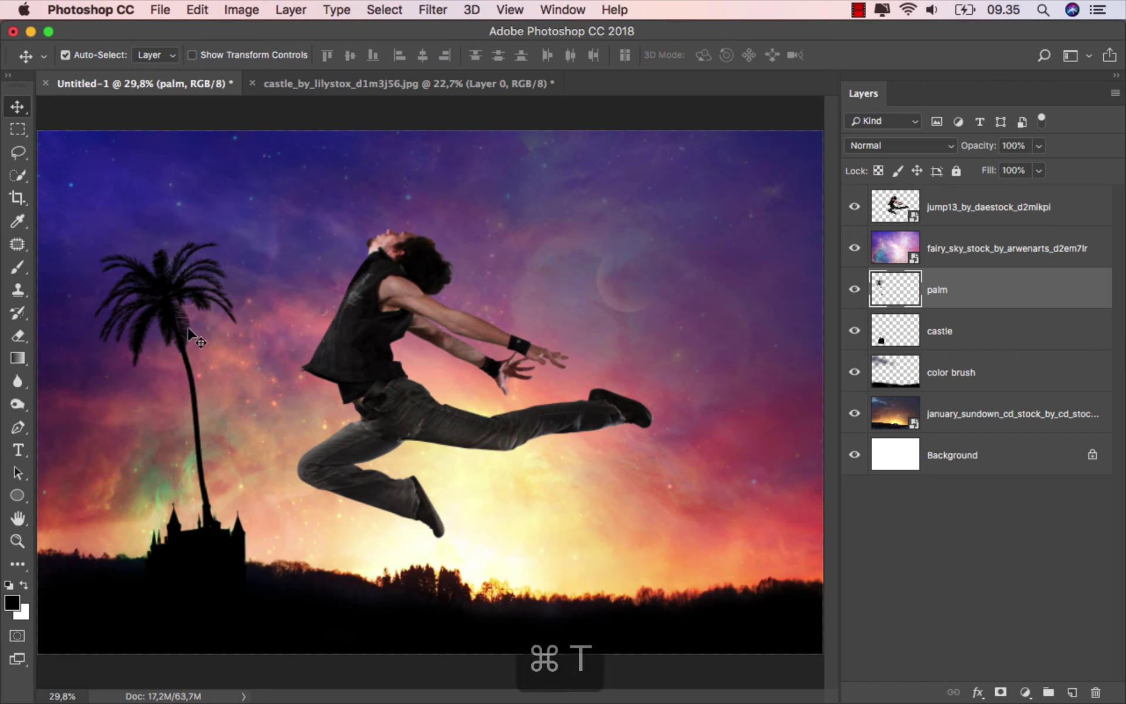
right_click(187, 308)
left_click(238, 528)
double_click(187, 314)
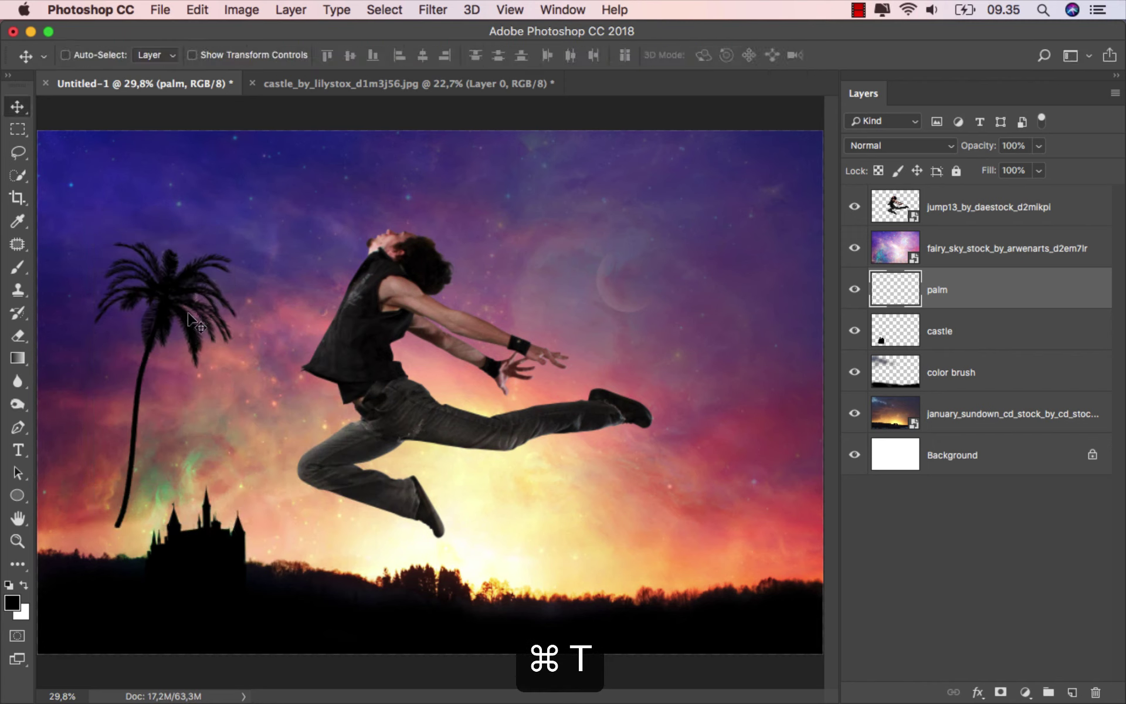
Step: Scale the palm tree down to about 36% and commit the transform
left_click_drag(192, 346, 213, 352)
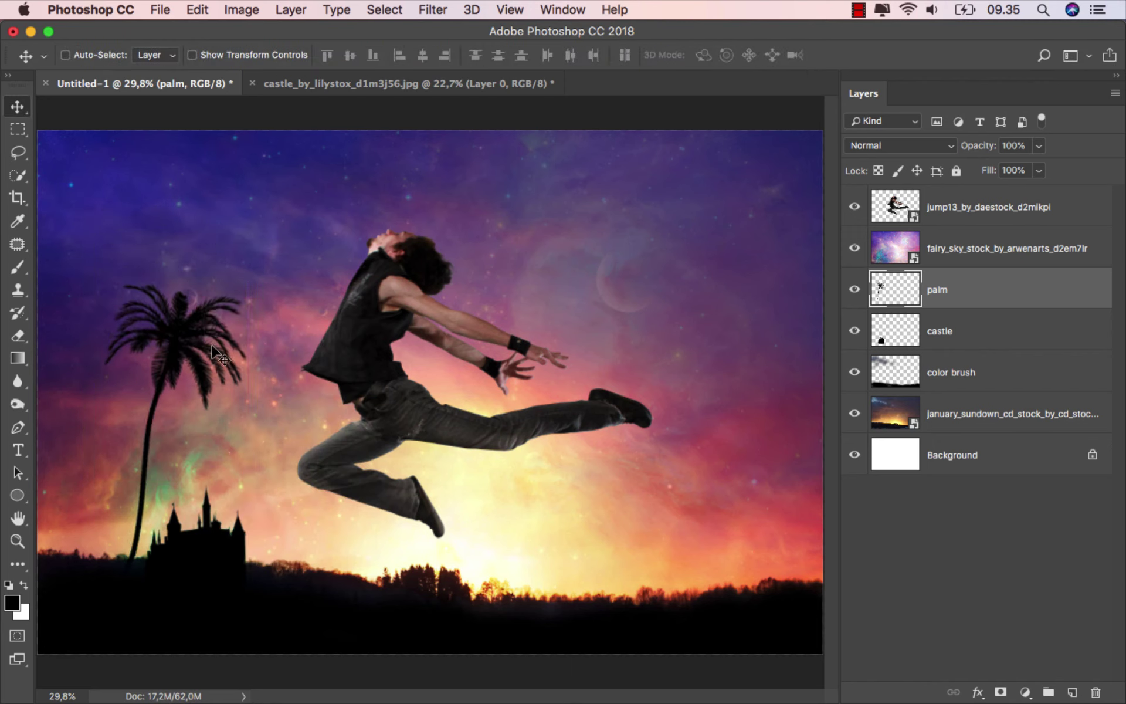
key("super+t")
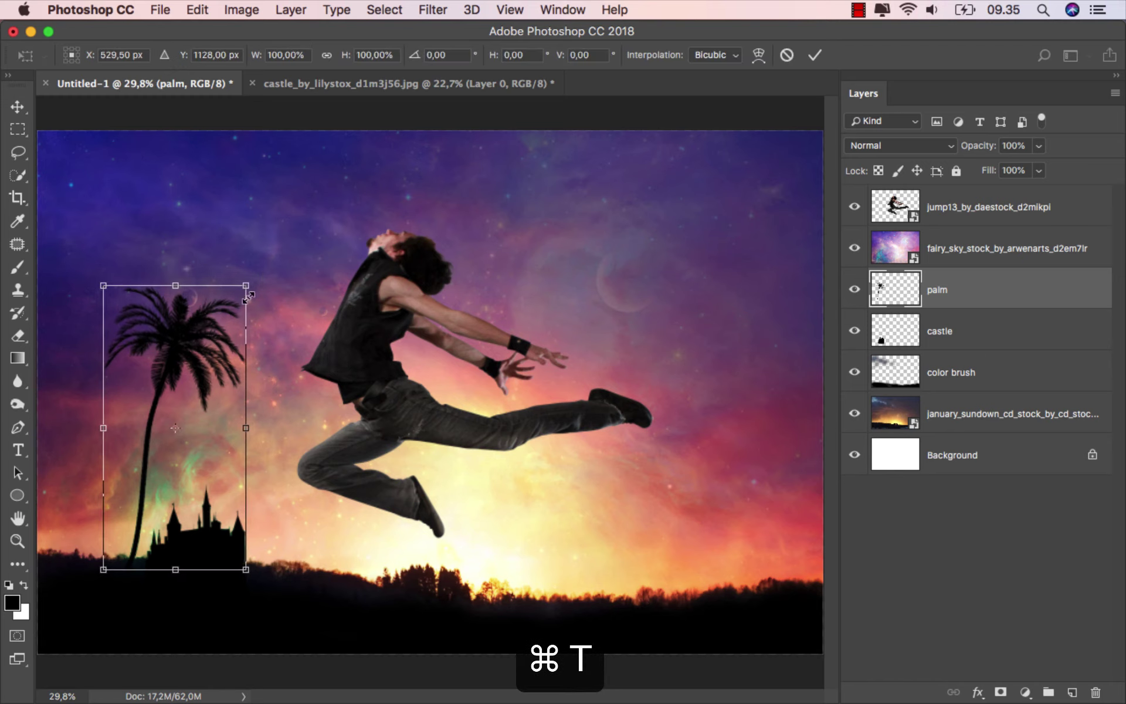
left_click_drag(251, 282, 194, 494)
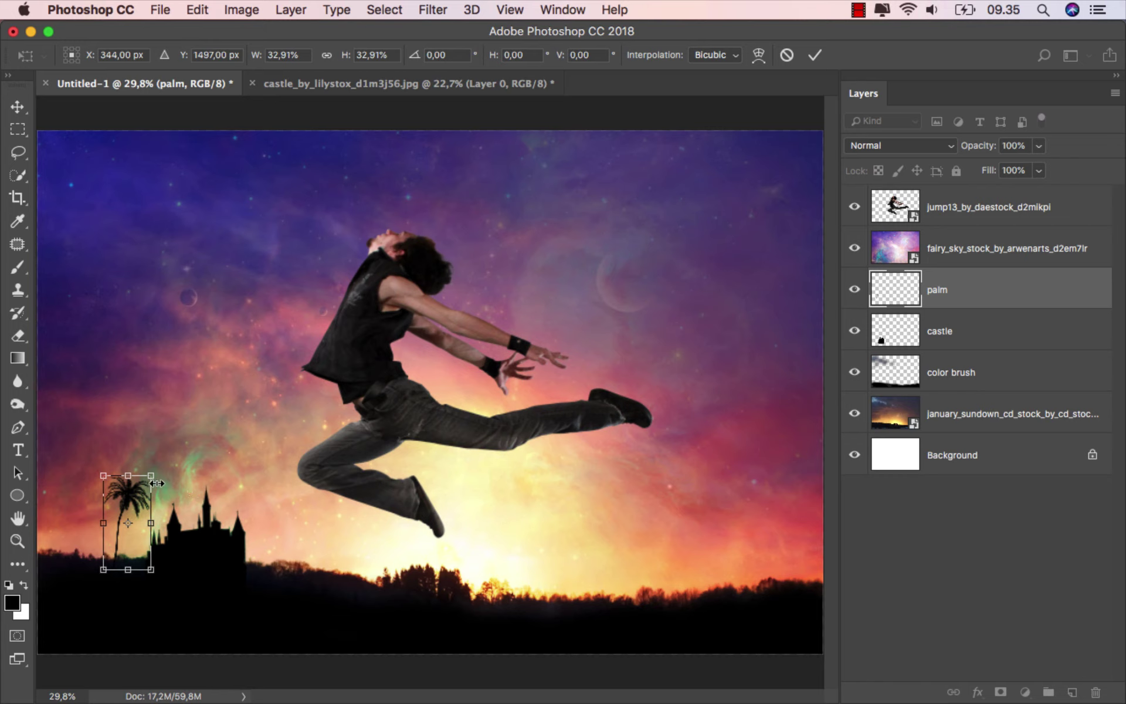
left_click_drag(153, 473, 158, 490)
left_click(815, 54)
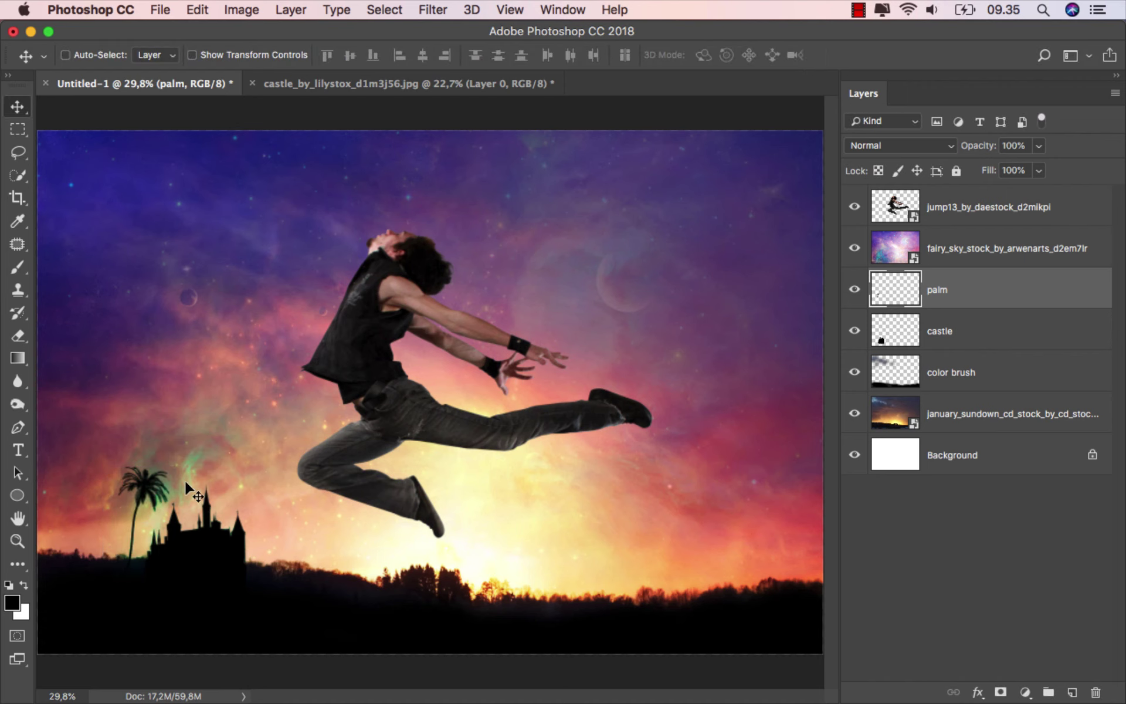
Step: Zoom in, nudge the palm onto the treeline beside the castle, then fit the image on screen
scroll(186, 489, "up", 2)
scroll(176, 490, "up", 4)
scroll(158, 494, "up", 3)
scroll(144, 497, "up", 1)
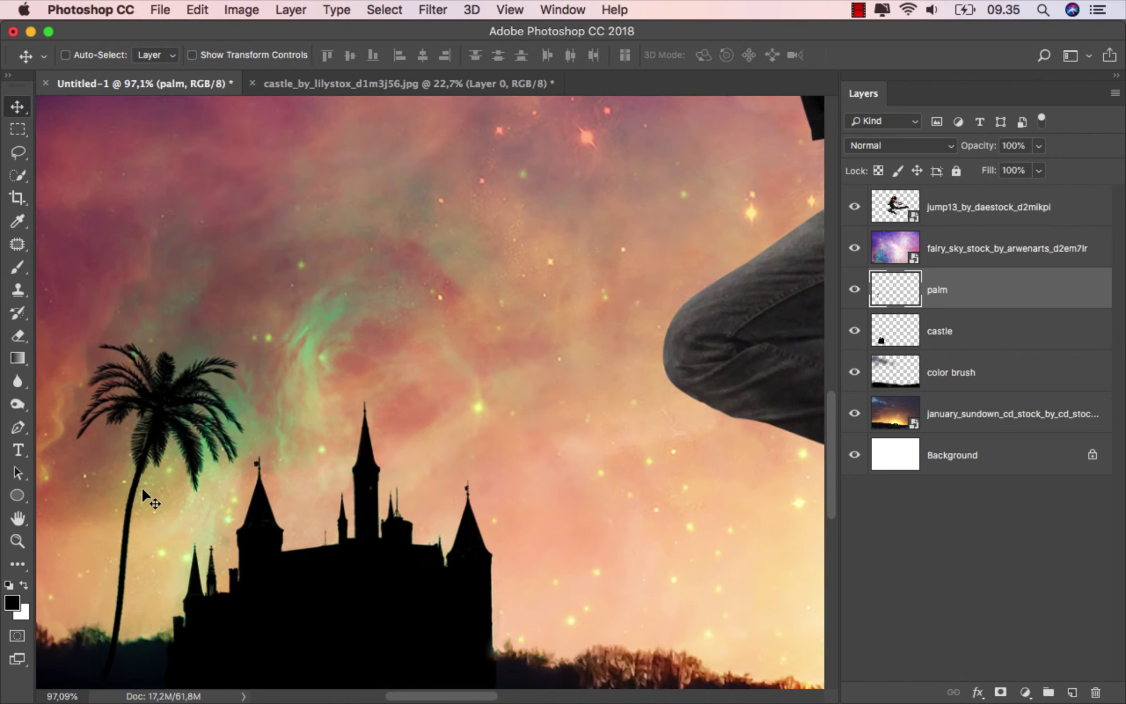
left_click_drag(142, 489, 154, 486)
scroll(376, 485, "down", 3)
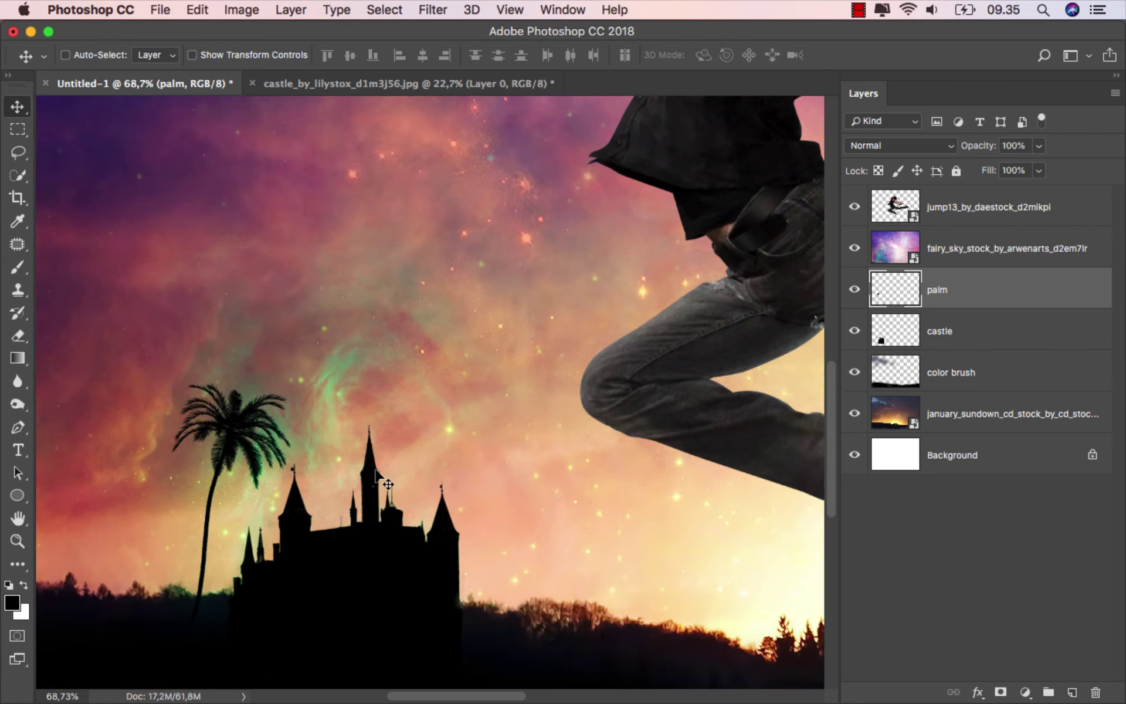
key("super+0")
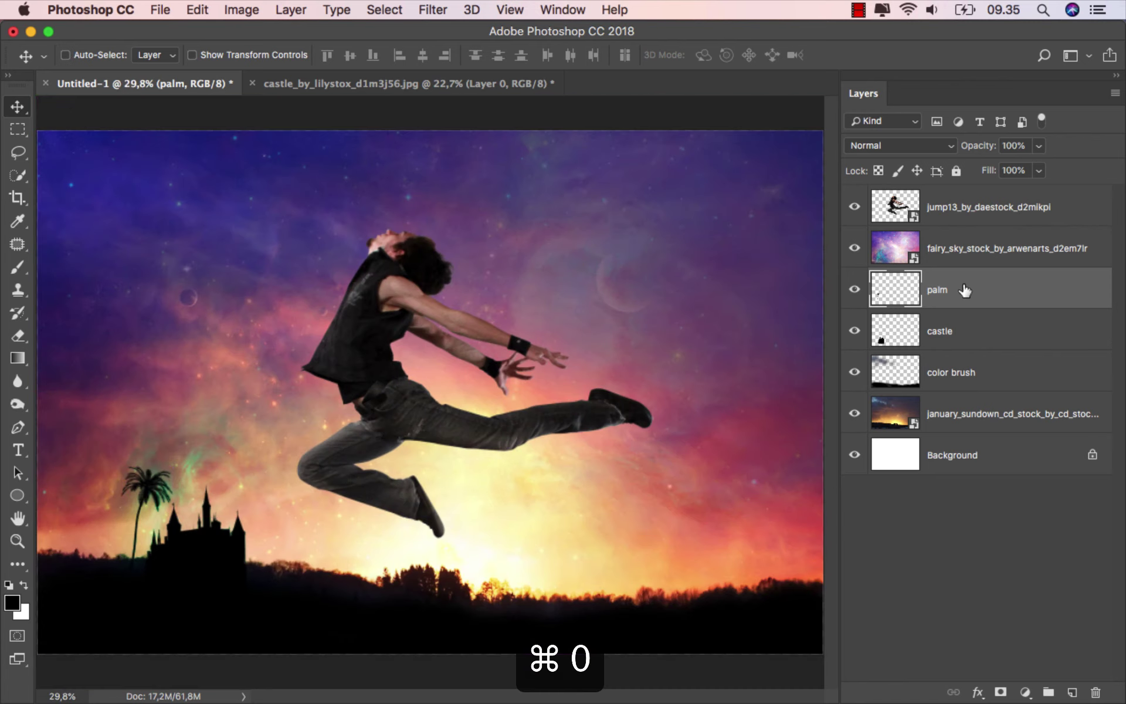
Step: Move the dancer layer below the fairy sky and clip a Hue/Saturation adjustment to it
left_click(955, 213)
left_click_drag(965, 211, 959, 265)
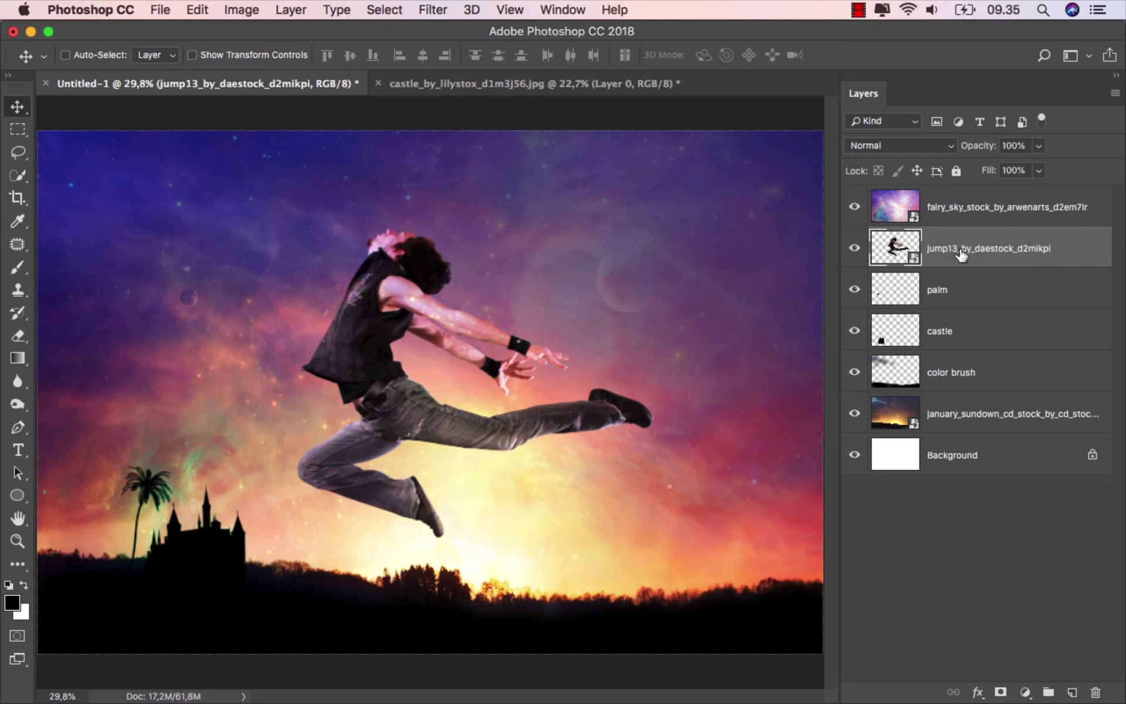
left_click(854, 249)
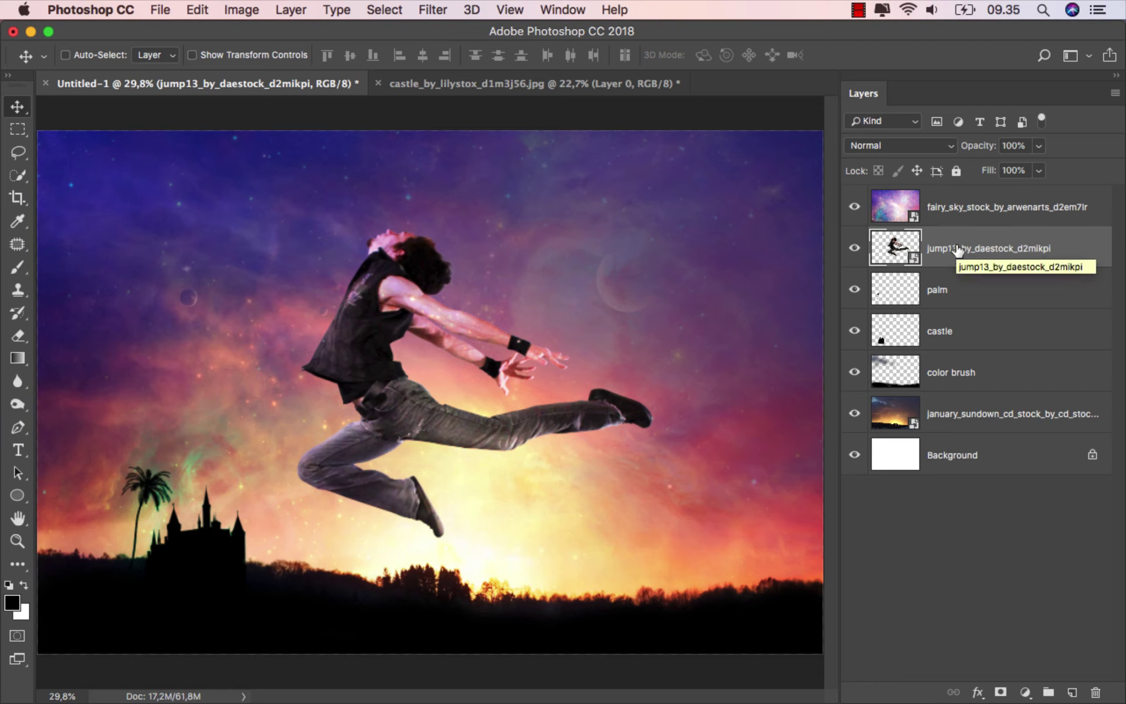
left_click(1024, 692)
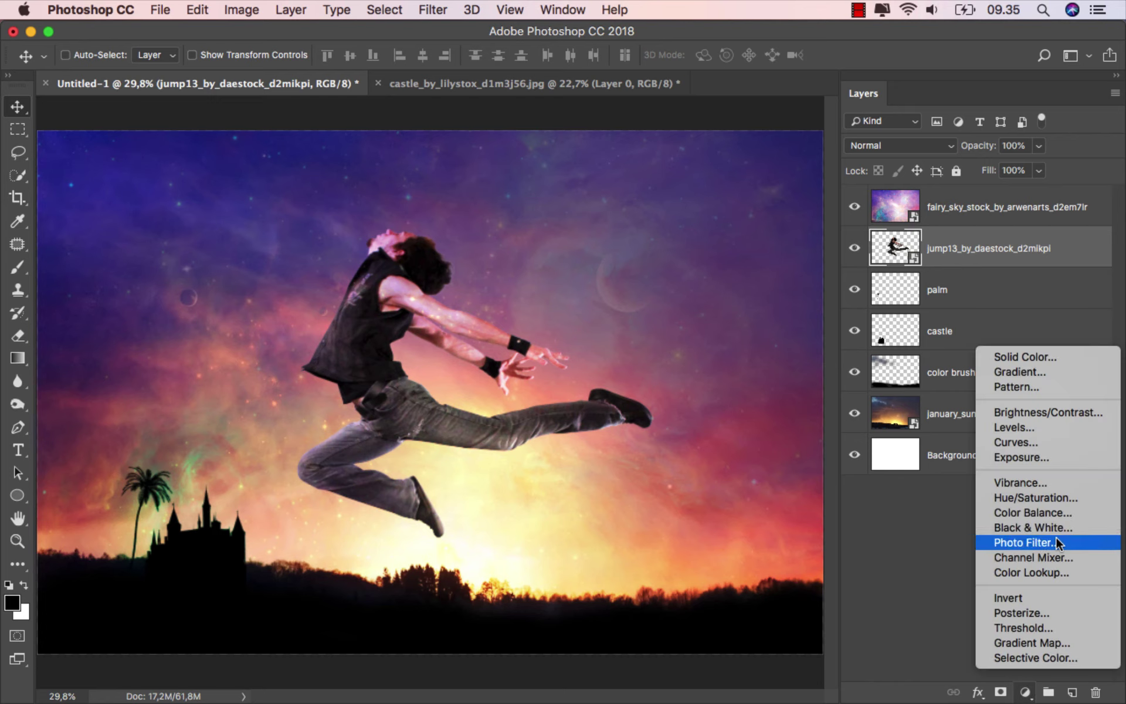
left_click(1074, 499)
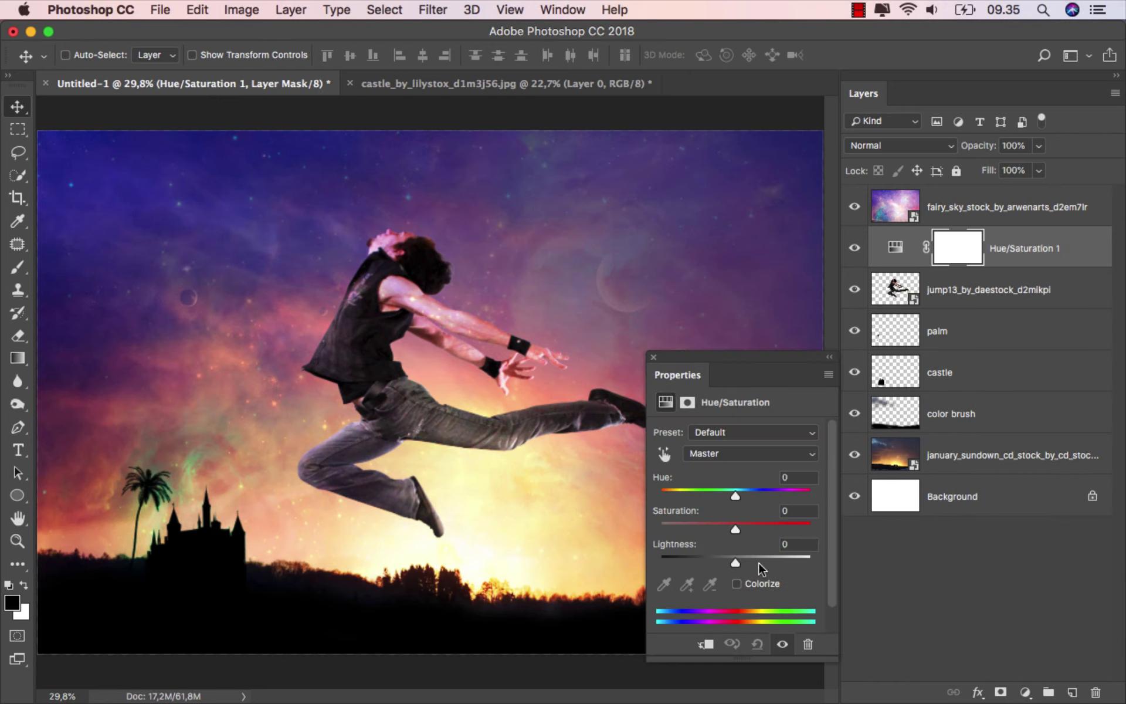
left_click(704, 643)
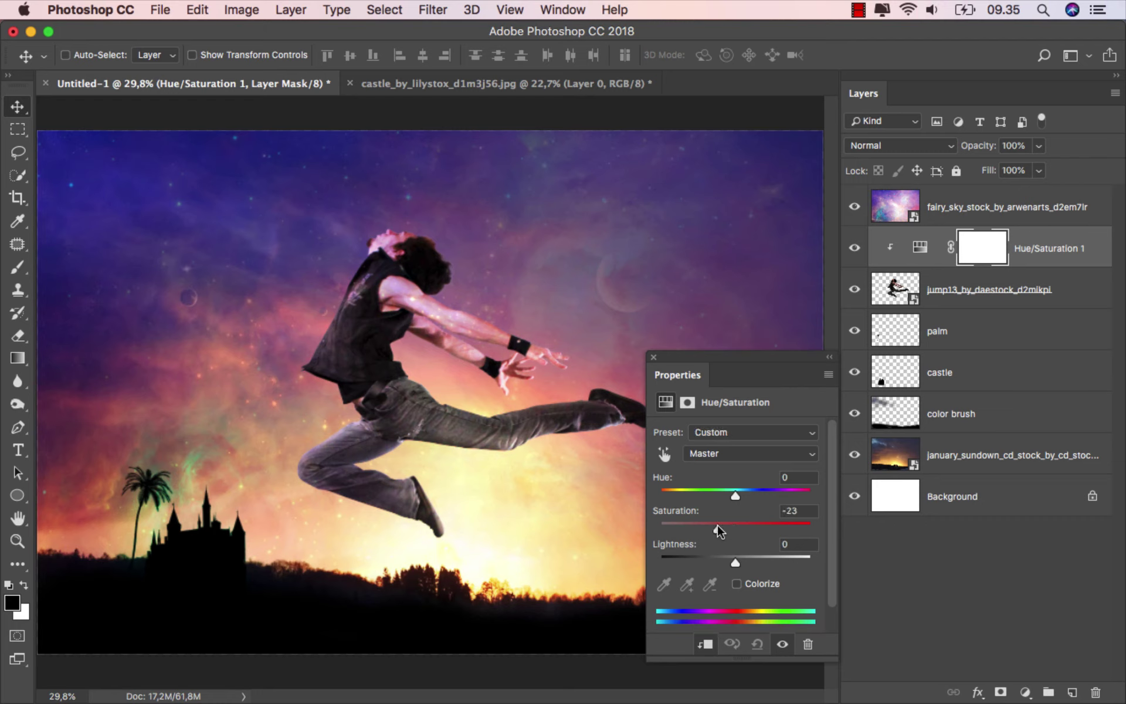
left_click(652, 357)
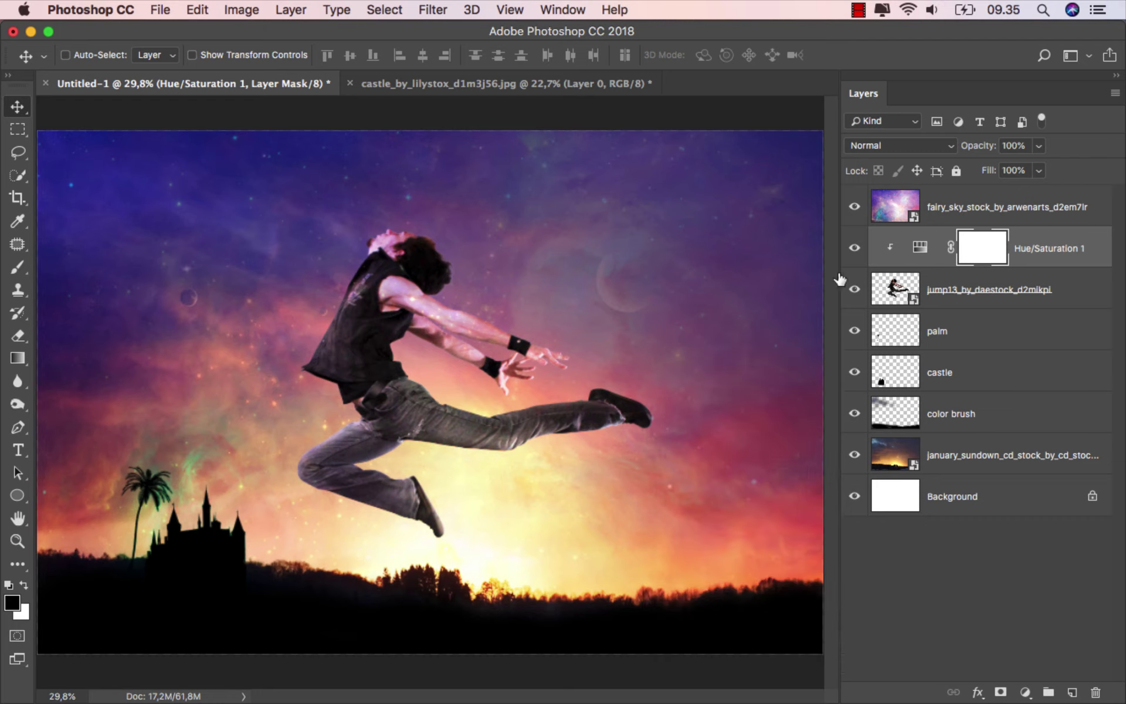
left_click(1033, 257)
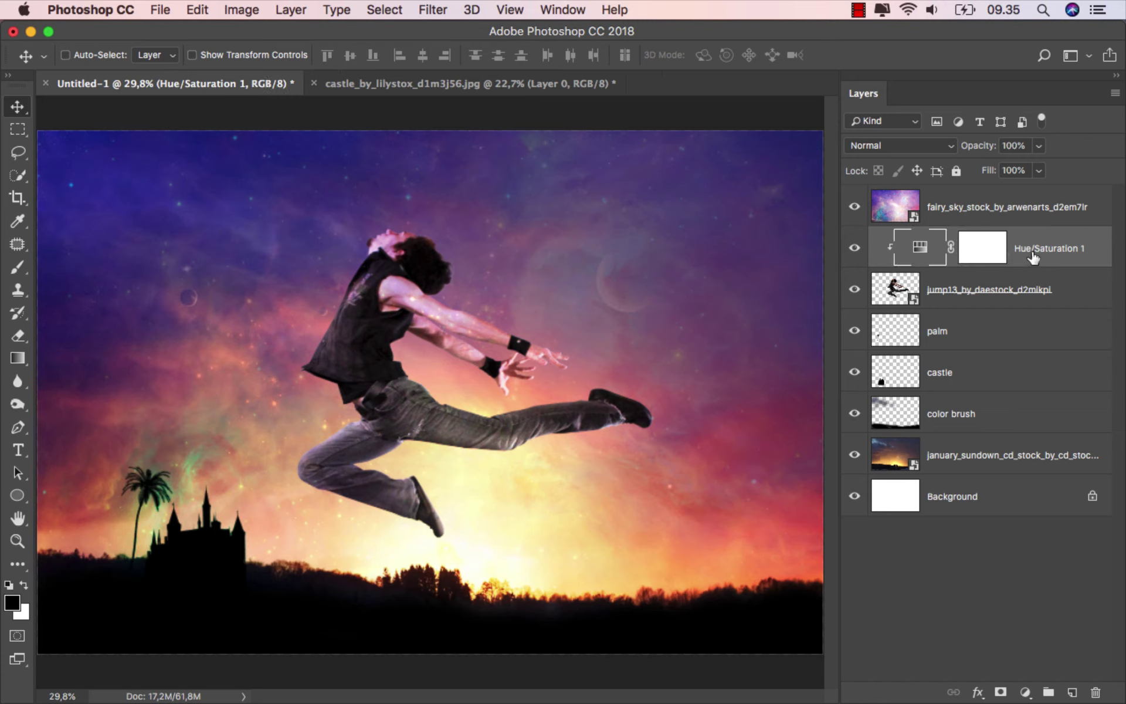
Step: Clip a Curves adjustment to the dancer and brighten its combined RGB curve
left_click(1028, 692)
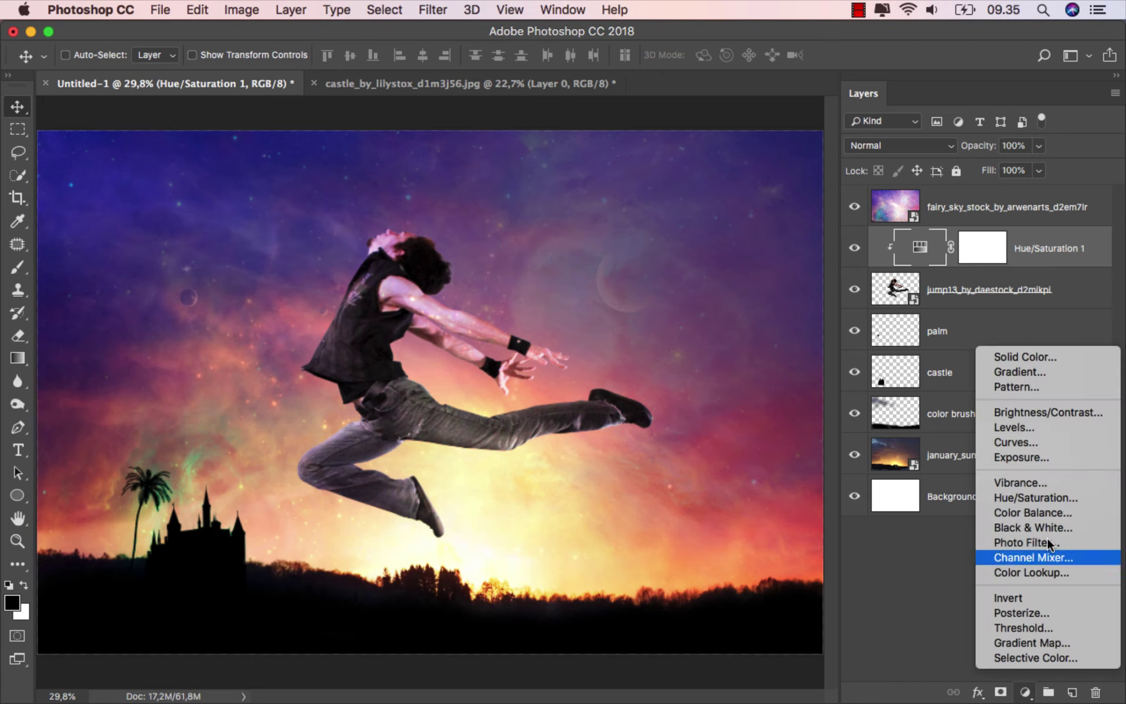
left_click(1062, 450)
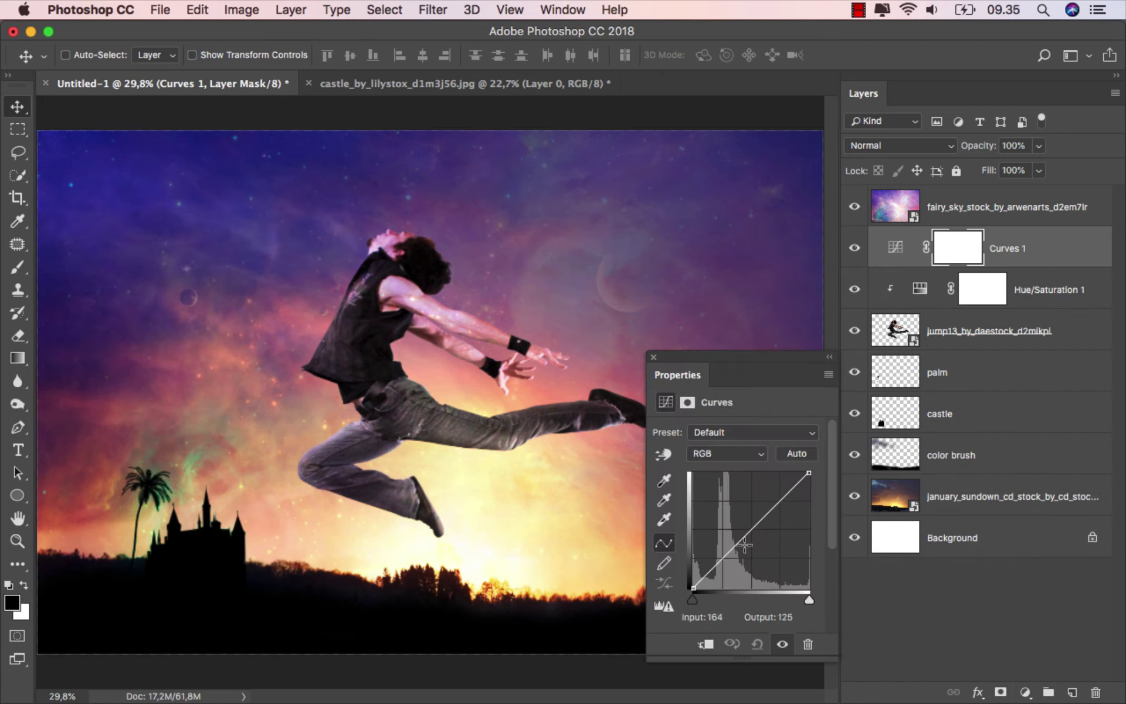
left_click(705, 643)
left_click(726, 454)
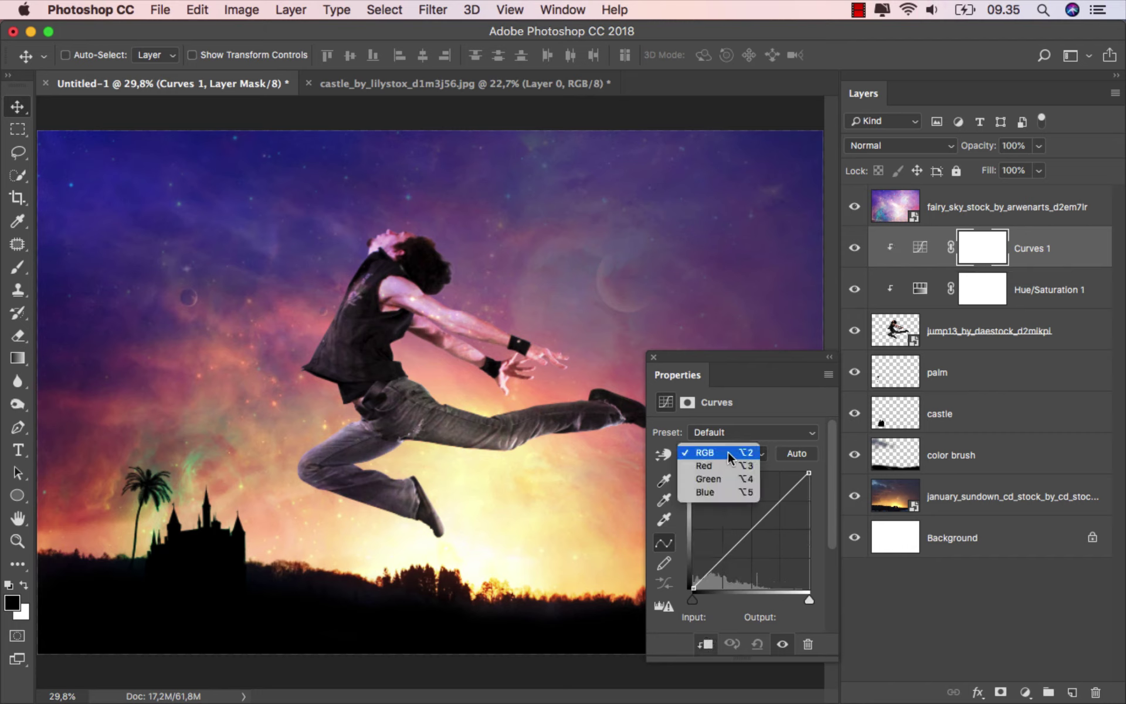
left_click(727, 451)
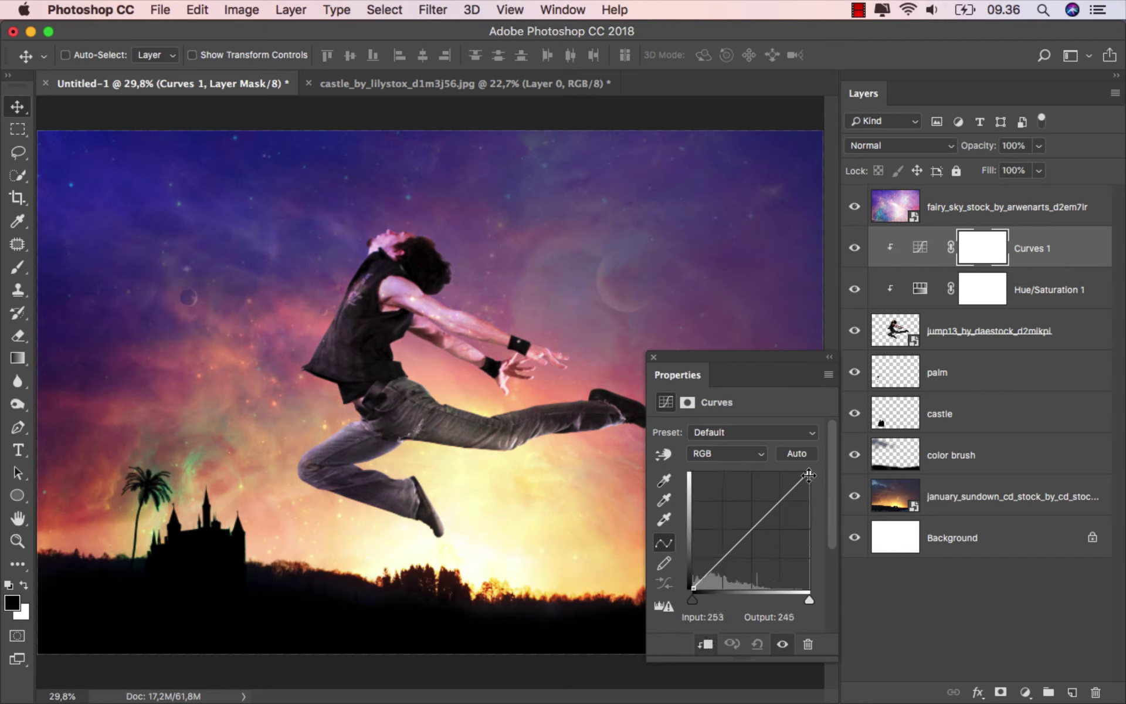
left_click_drag(809, 475, 749, 472)
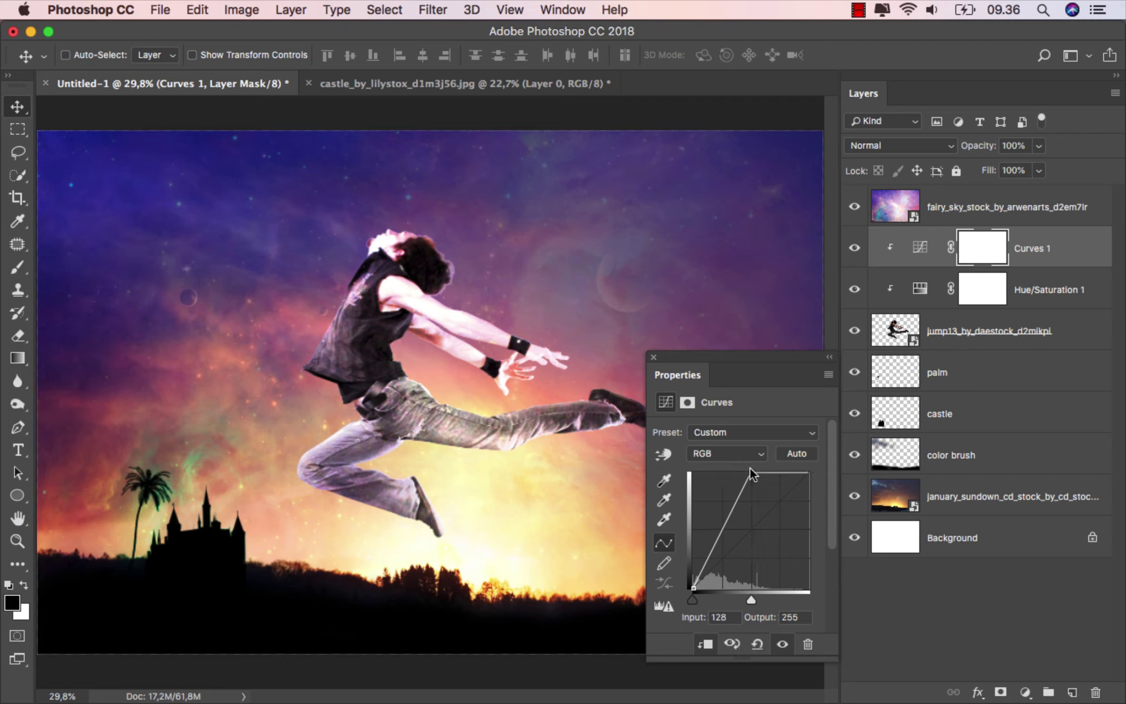
Step: Raise the red and green highlights and lower blue output to 197 to warm the dancer
left_click(730, 452)
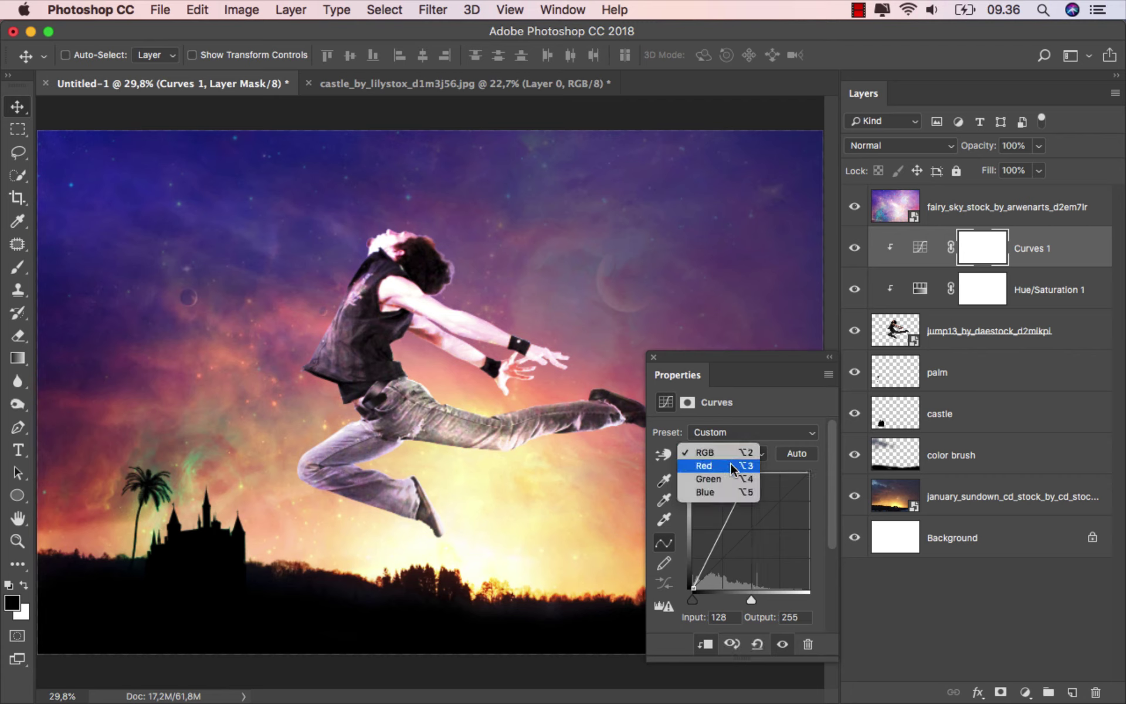
left_click(730, 462)
left_click_drag(809, 473, 779, 472)
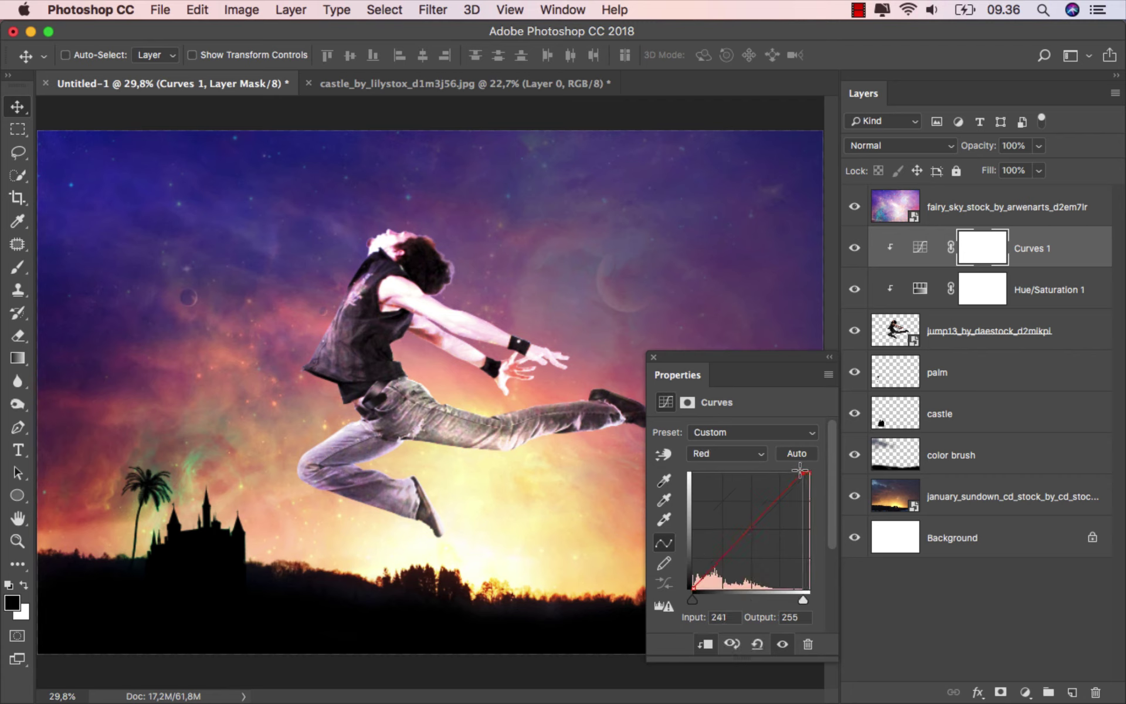
left_click(729, 454)
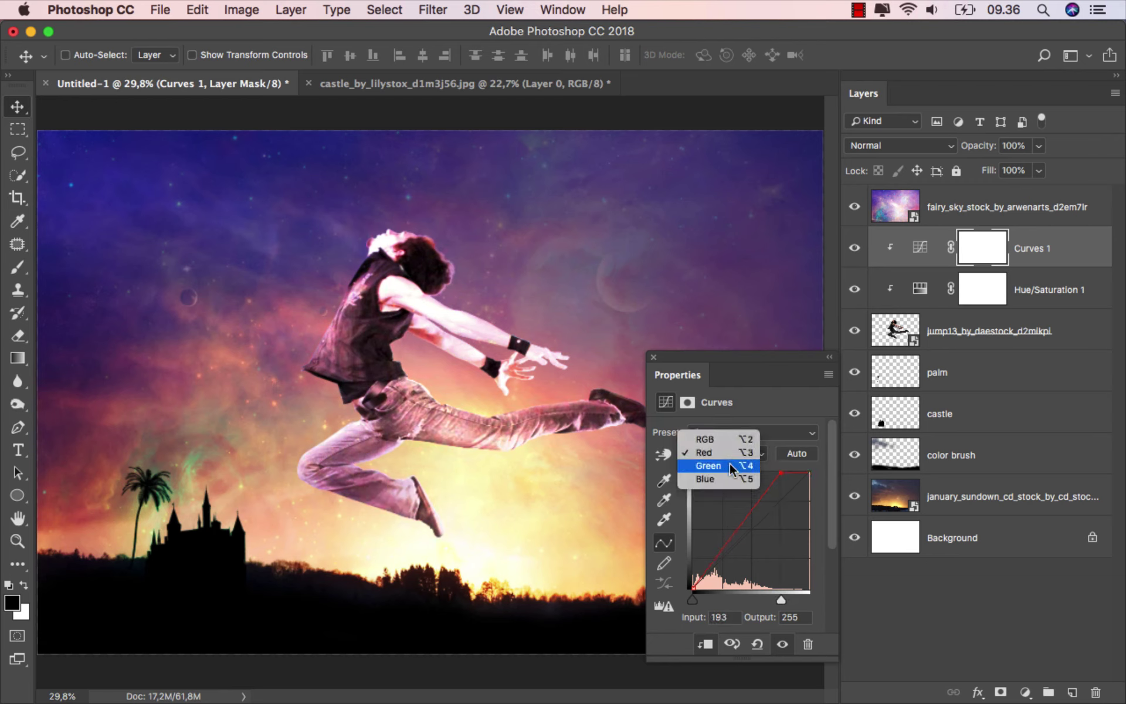
left_click(733, 462)
left_click_drag(809, 472, 793, 467)
left_click(732, 459)
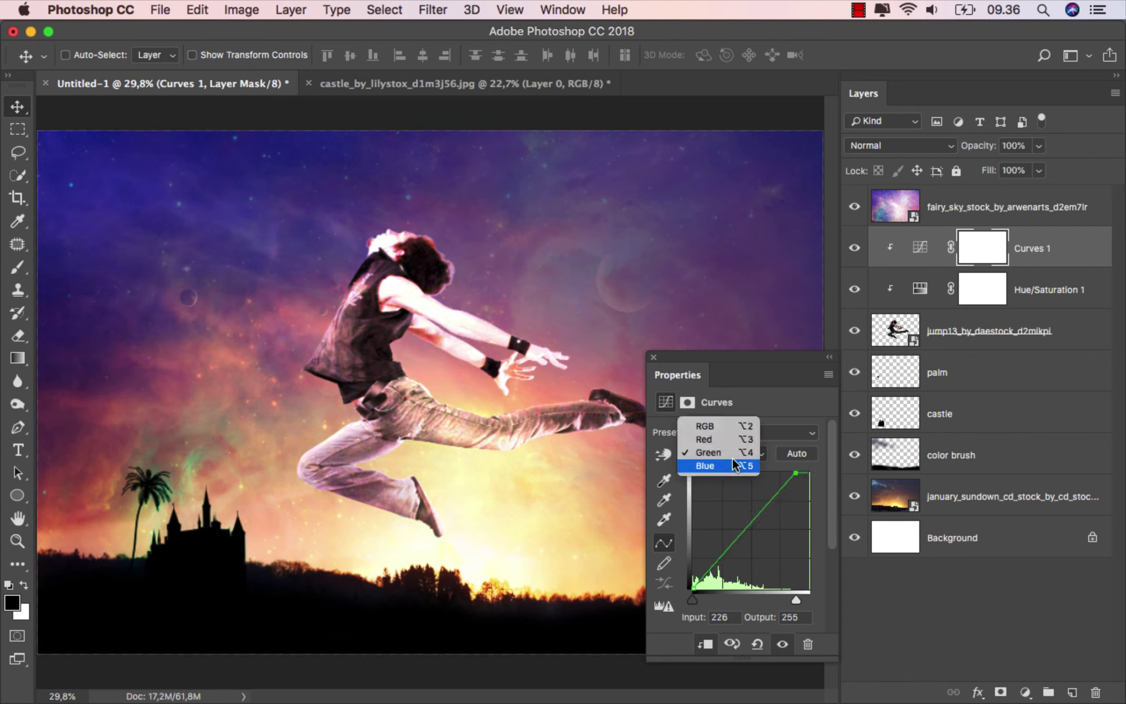
left_click(733, 466)
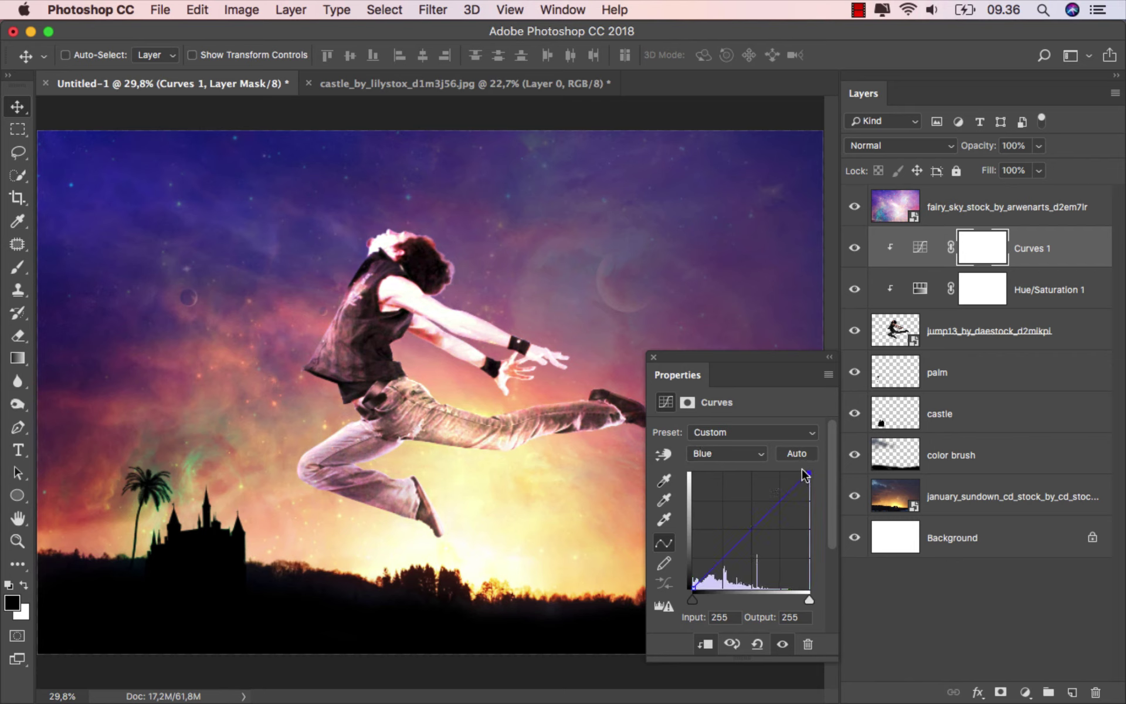
left_click_drag(807, 473, 820, 500)
left_click(653, 357)
Step: Invert the Curves 1 mask to black and load a soft round 75 px white brush
left_click(854, 247)
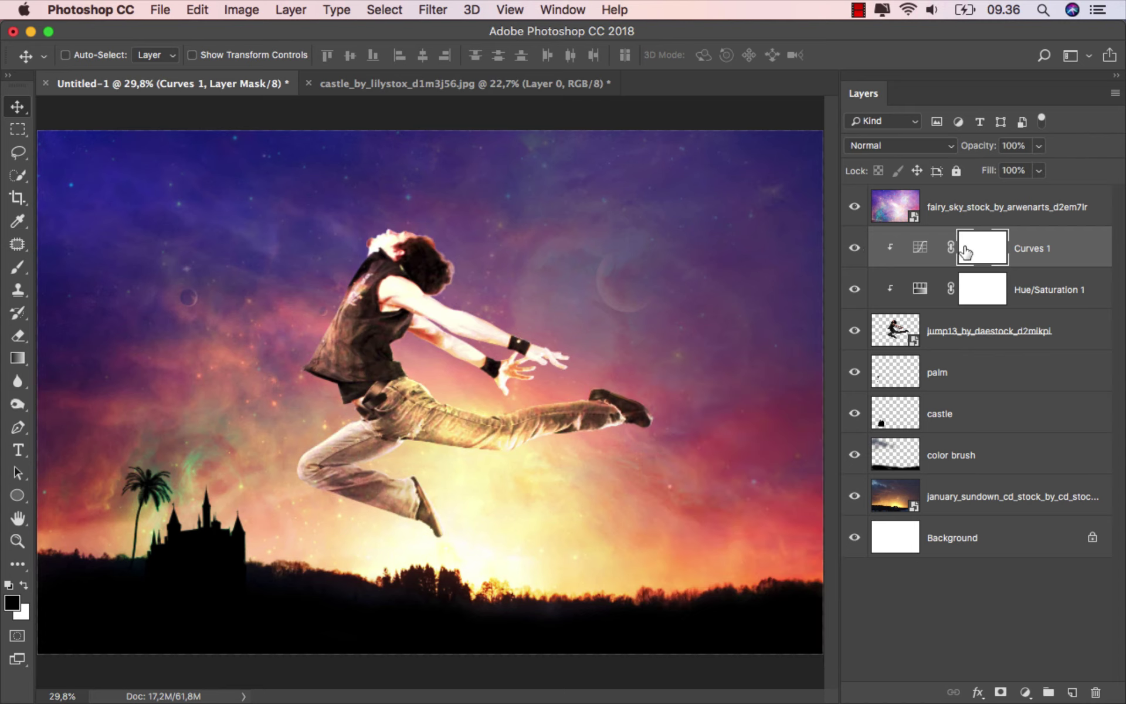
key("super+i")
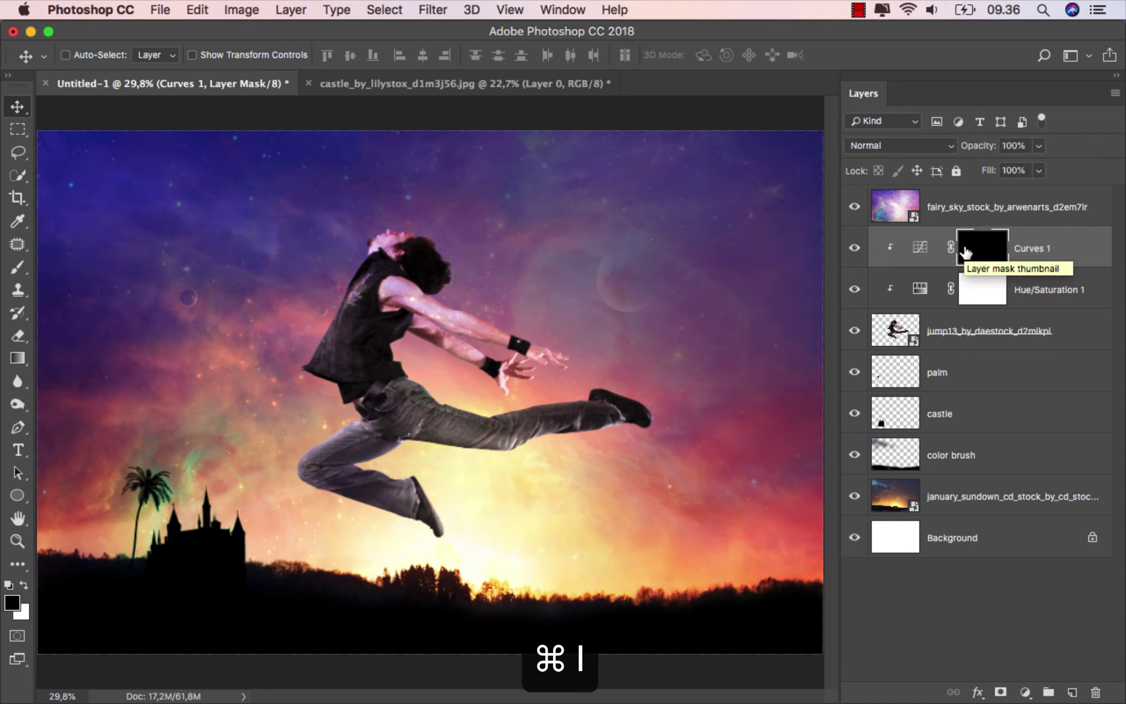
right_click(18, 269)
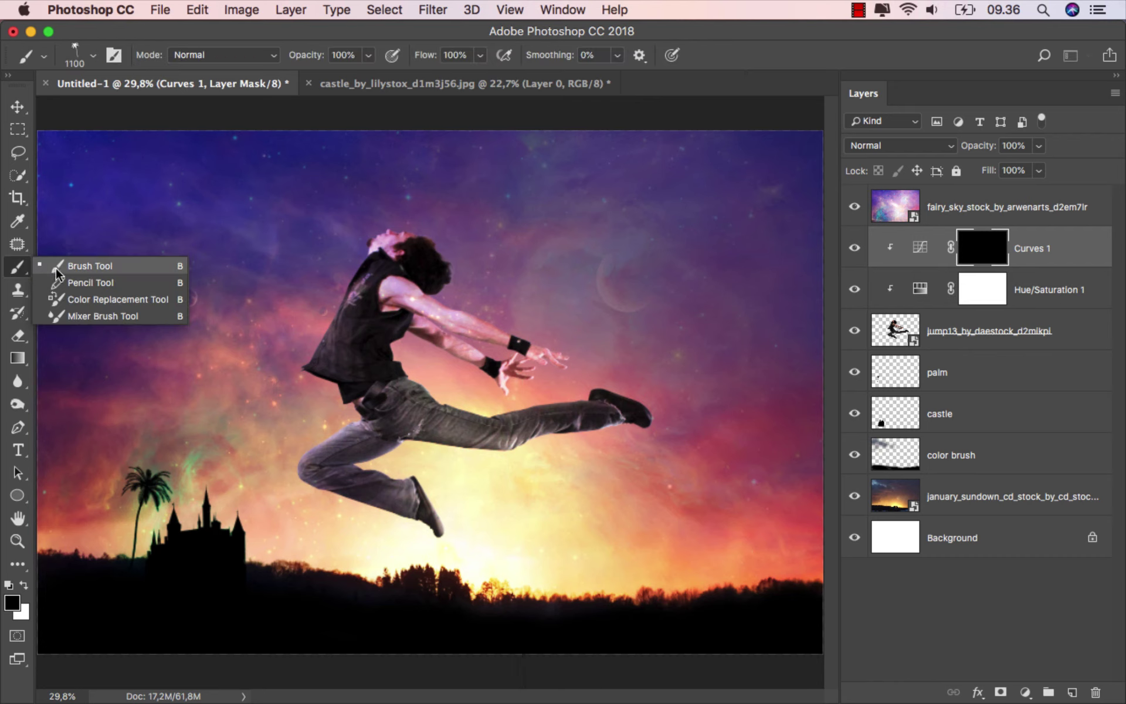
left_click(58, 266)
right_click(203, 301)
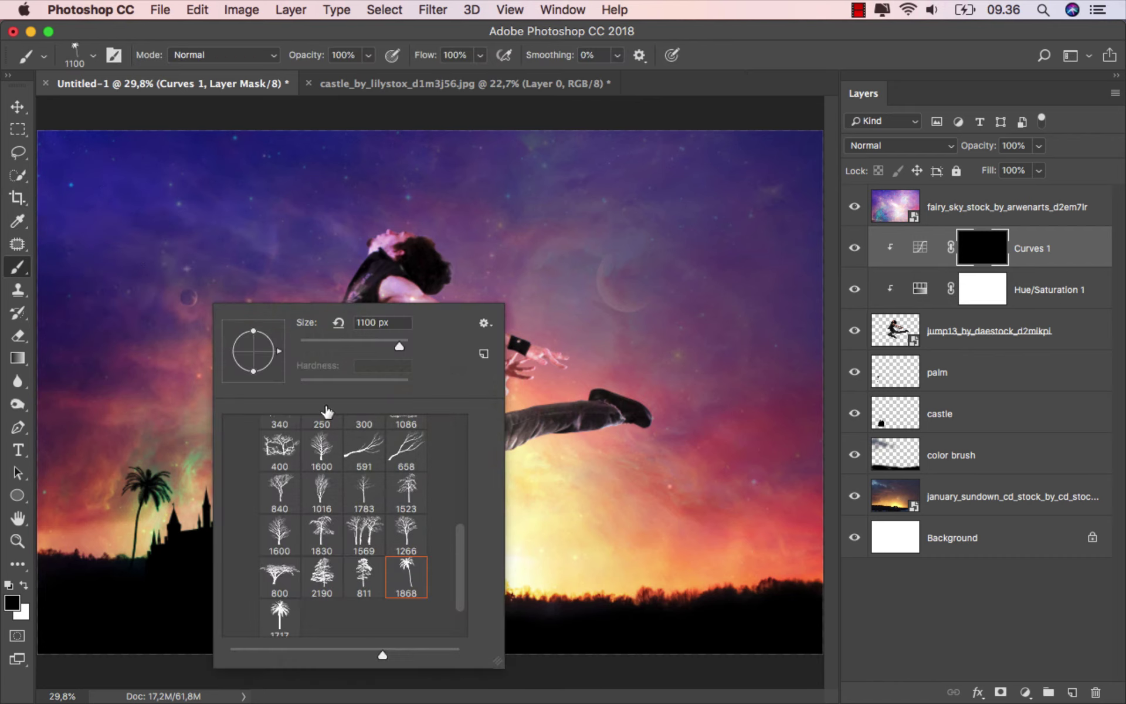
left_click_drag(456, 568, 460, 442)
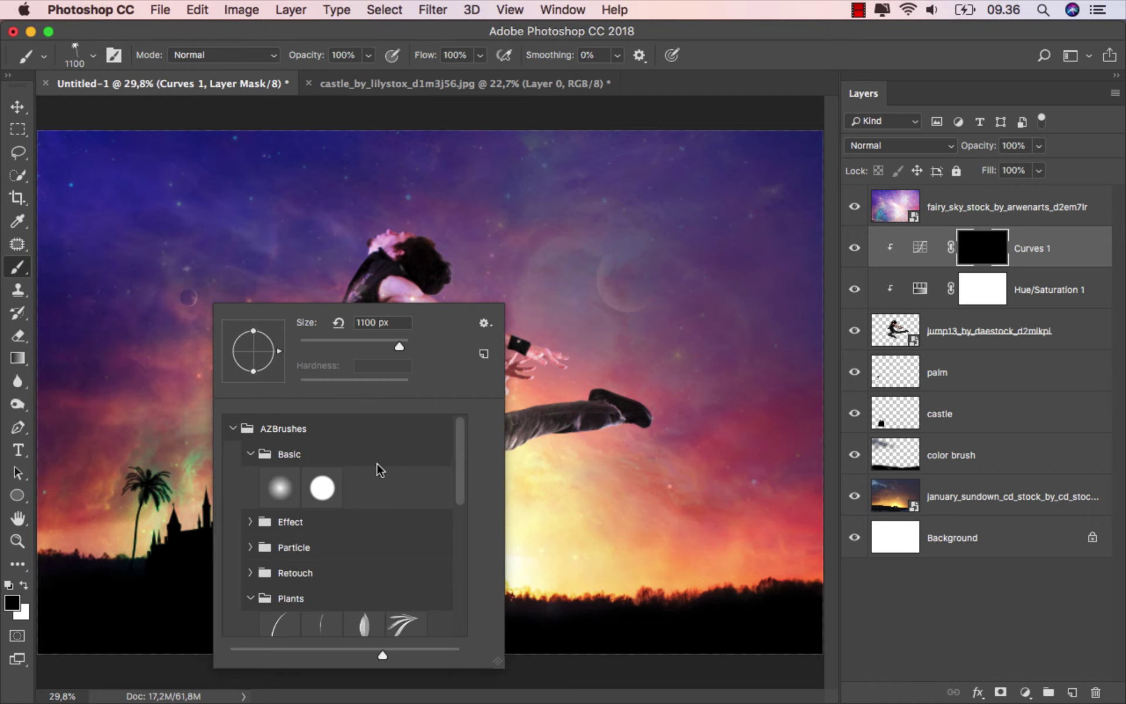
left_click(276, 486)
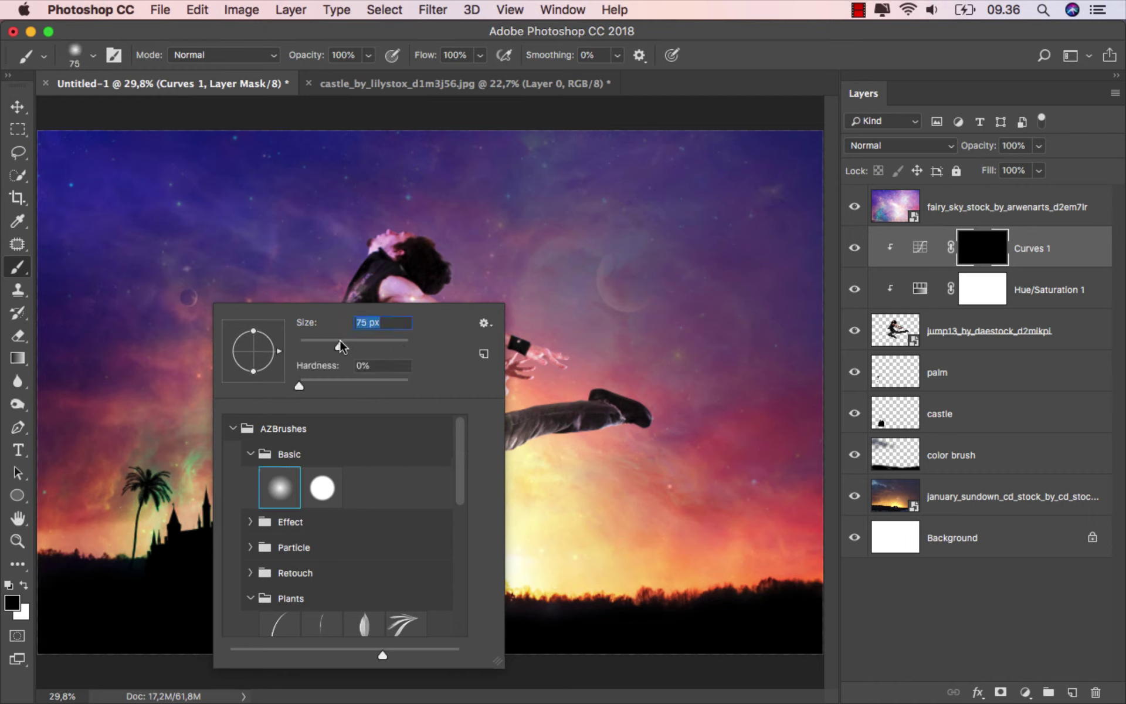
key("Return")
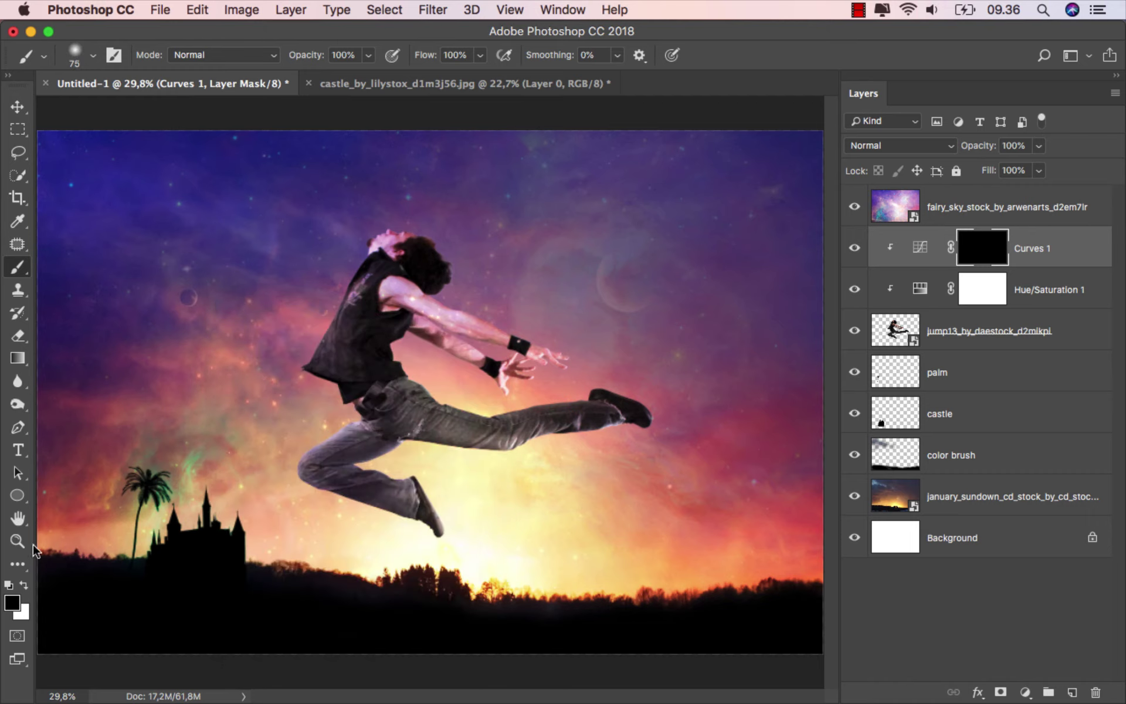
left_click(24, 584)
Step: Paint white on the Curves 1 mask along the knee, shoe edge and thigh underside
scroll(576, 455, "up", 1)
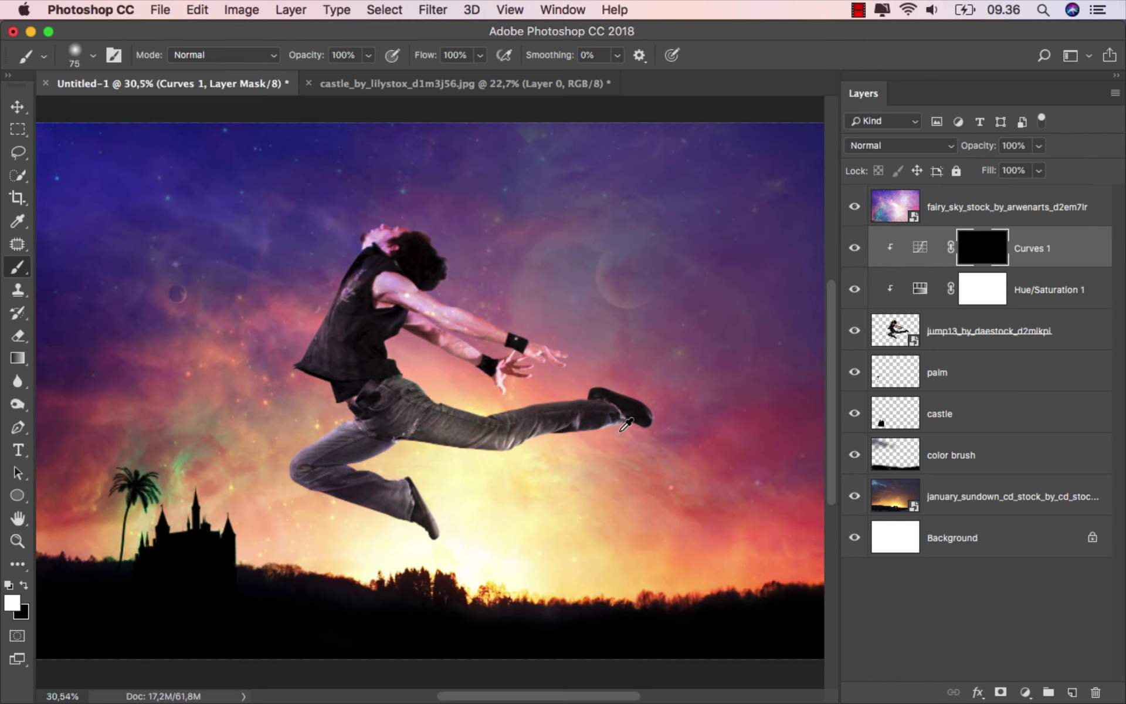
scroll(598, 452, "up", 3)
scroll(633, 448, "up", 2)
scroll(674, 444, "up", 2)
mouse_move(680, 443)
left_mouse_down()
mouse_move(703, 444)
mouse_move(612, 429)
mouse_move(572, 447)
mouse_move(470, 457)
mouse_move(367, 495)
mouse_move(174, 475)
mouse_move(344, 485)
mouse_move(477, 452)
mouse_move(625, 437)
left_mouse_up()
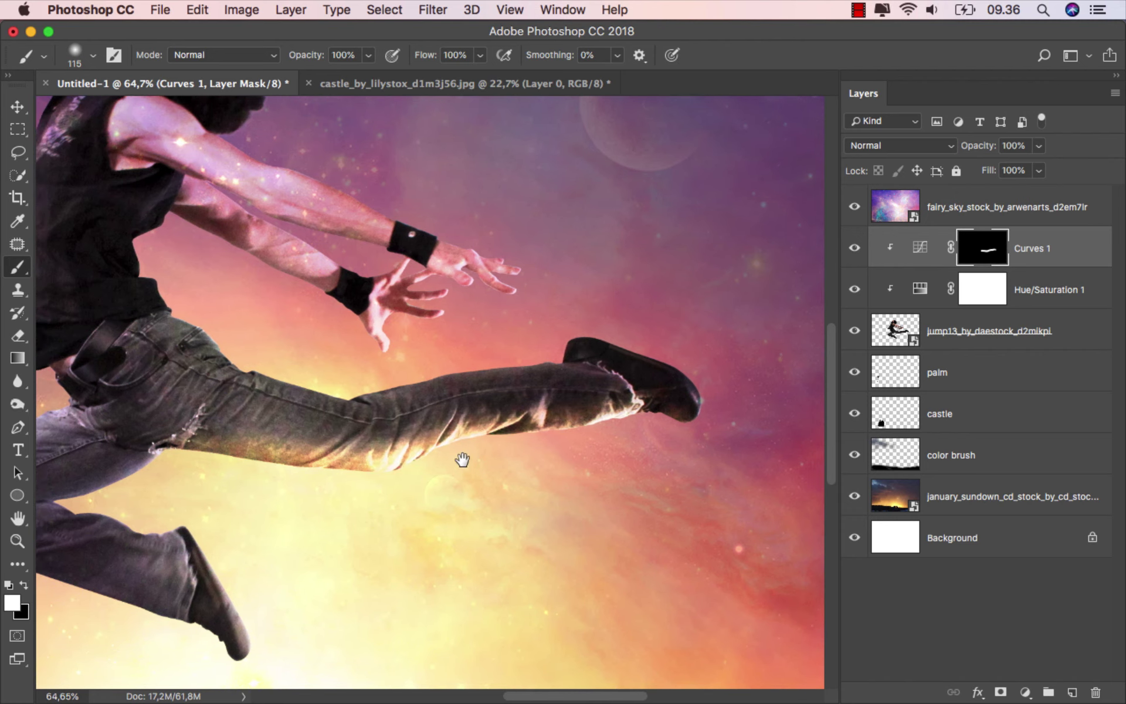
scroll(569, 427, "left", 5)
scroll(569, 427, "down", 2)
scroll(453, 381, "up", 2)
left_click(474, 403, "ctrl+alt")
left_click_drag(474, 403, 408, 423)
Step: Brighten the thigh, shoe and shin undersides, then paint black to remove excess light at the knee
scroll(447, 407, "up", 1)
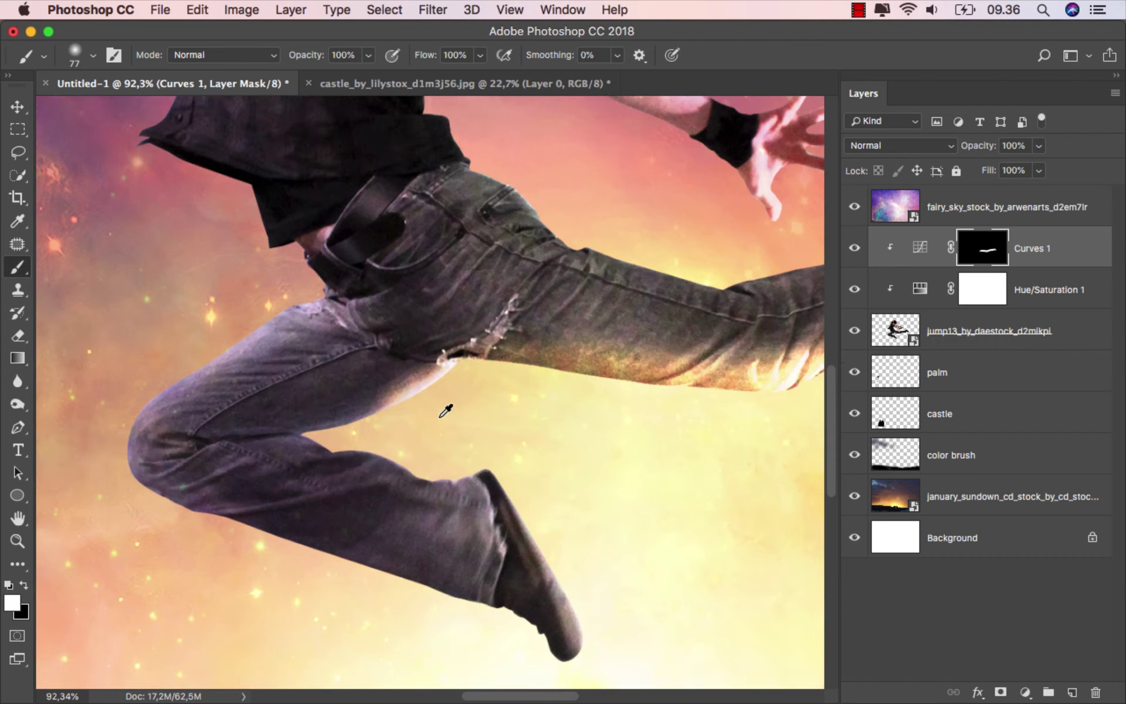
mouse_move(448, 384)
left_mouse_down()
mouse_move(314, 447)
mouse_move(283, 447)
left_mouse_up()
scroll(373, 451, "down", 1)
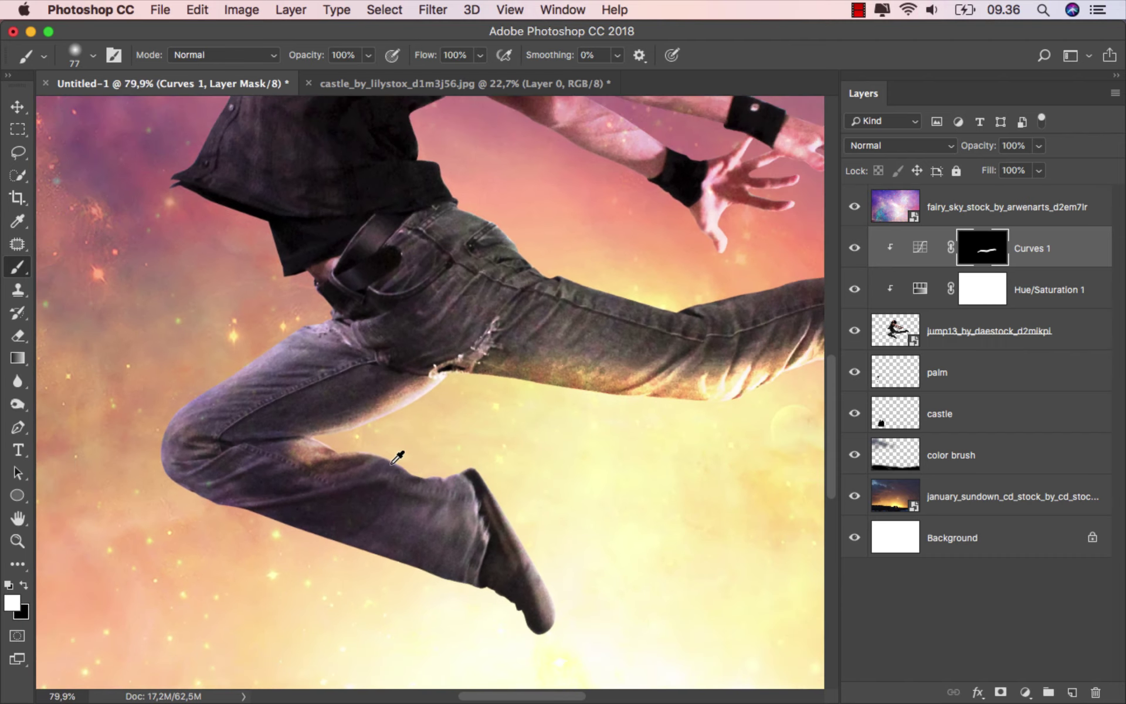
mouse_move(532, 628)
left_mouse_down()
mouse_move(484, 589)
mouse_move(210, 512)
left_mouse_up()
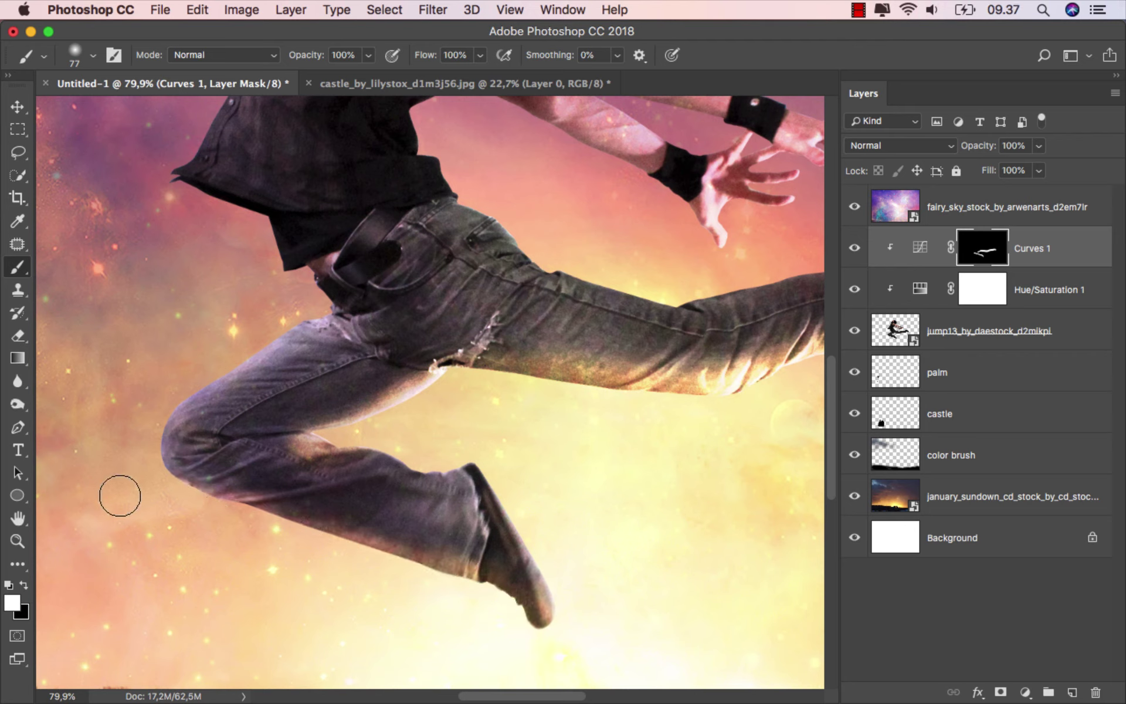
mouse_move(381, 567)
left_mouse_down()
mouse_move(447, 578)
mouse_move(532, 619)
mouse_move(535, 550)
mouse_move(498, 460)
left_mouse_up()
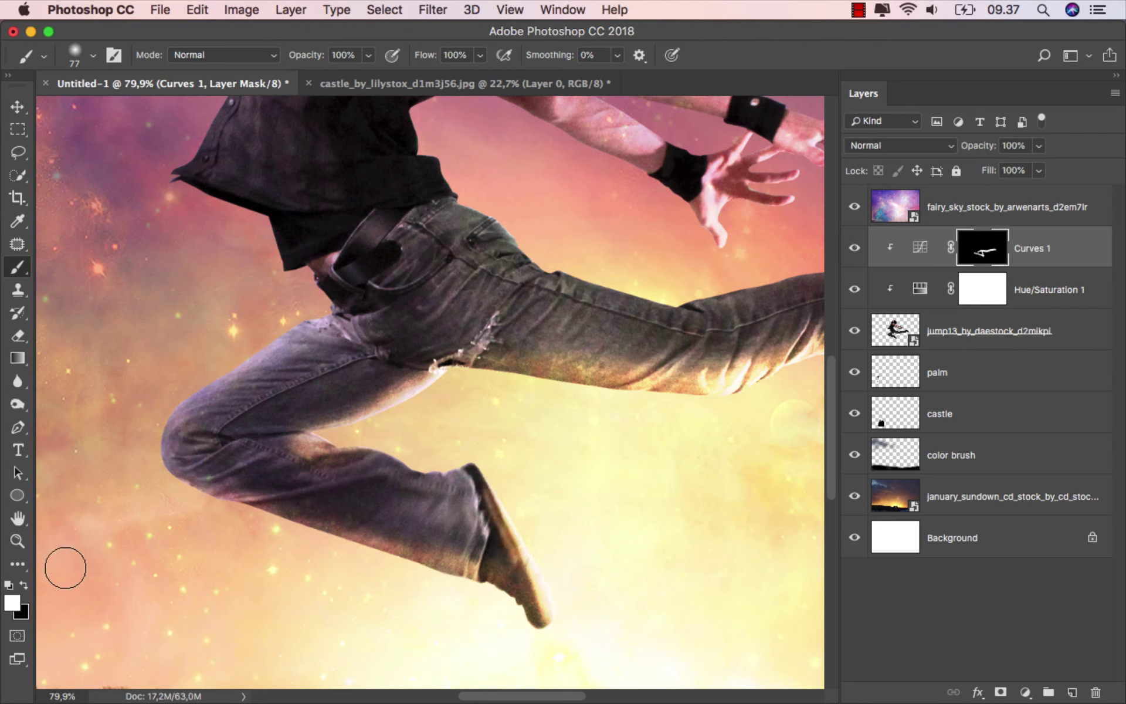
left_click(24, 584)
mouse_move(281, 455)
left_mouse_down()
mouse_move(344, 462)
mouse_move(277, 434)
left_mouse_up()
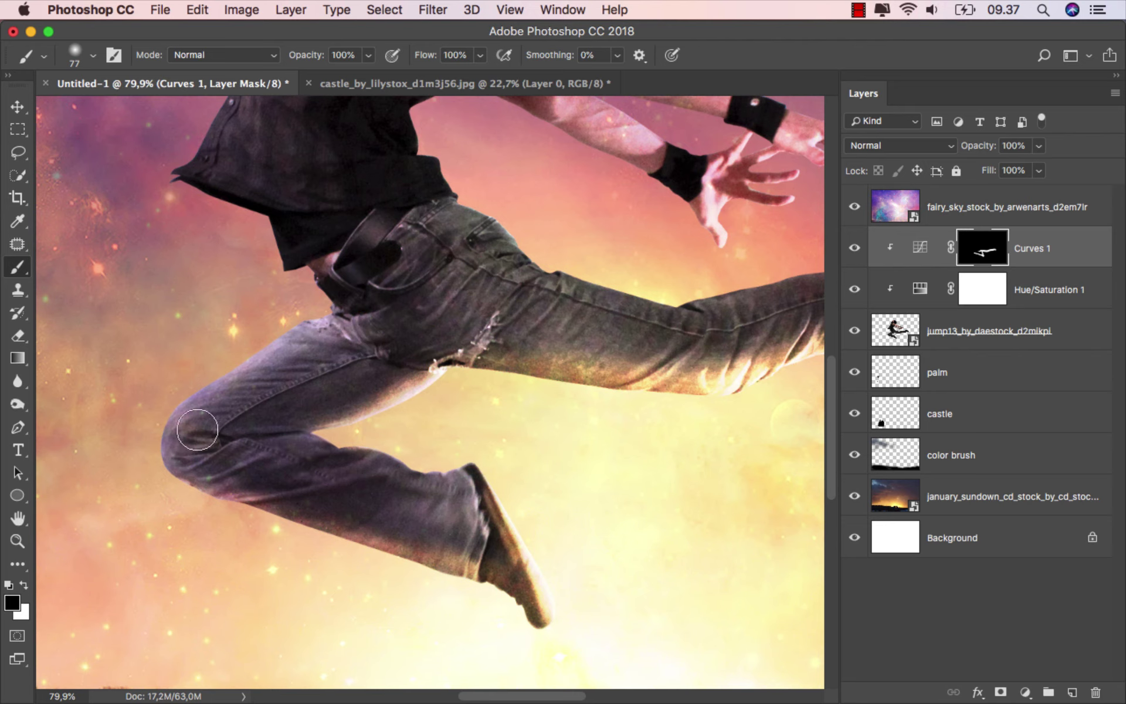
left_click(24, 584)
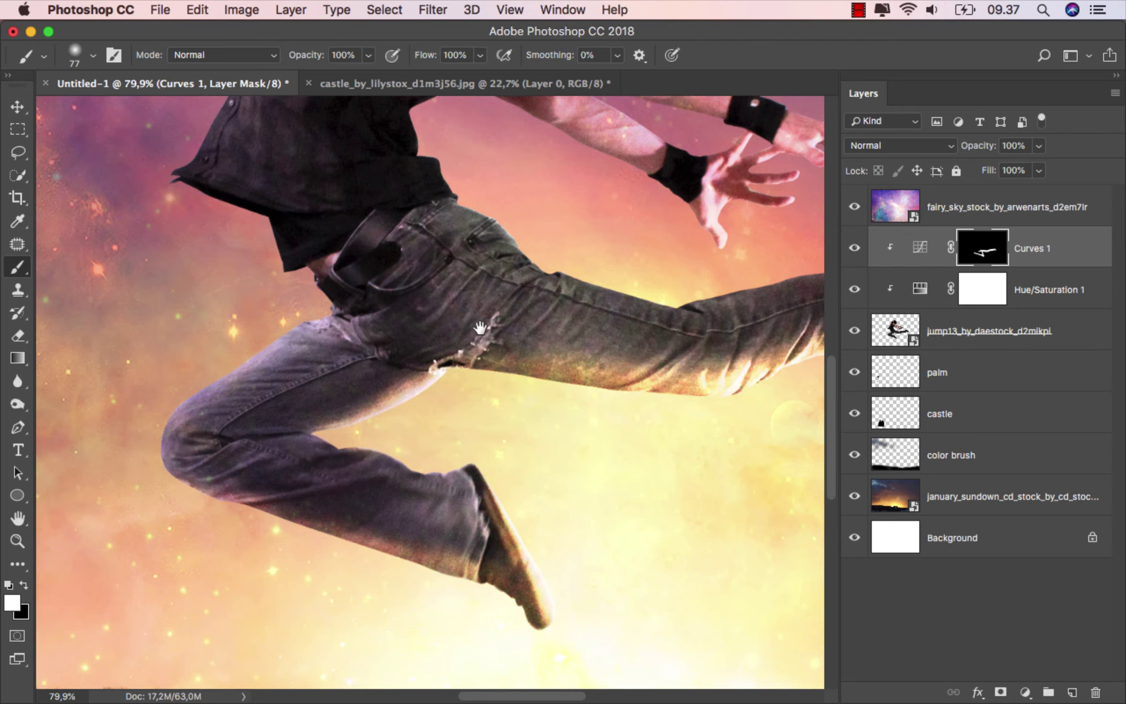
Step: Pan to the arms and paint warm rim light along their edges with a smaller brush
left_click_drag(483, 326, 313, 518)
scroll(290, 357, "up", 3)
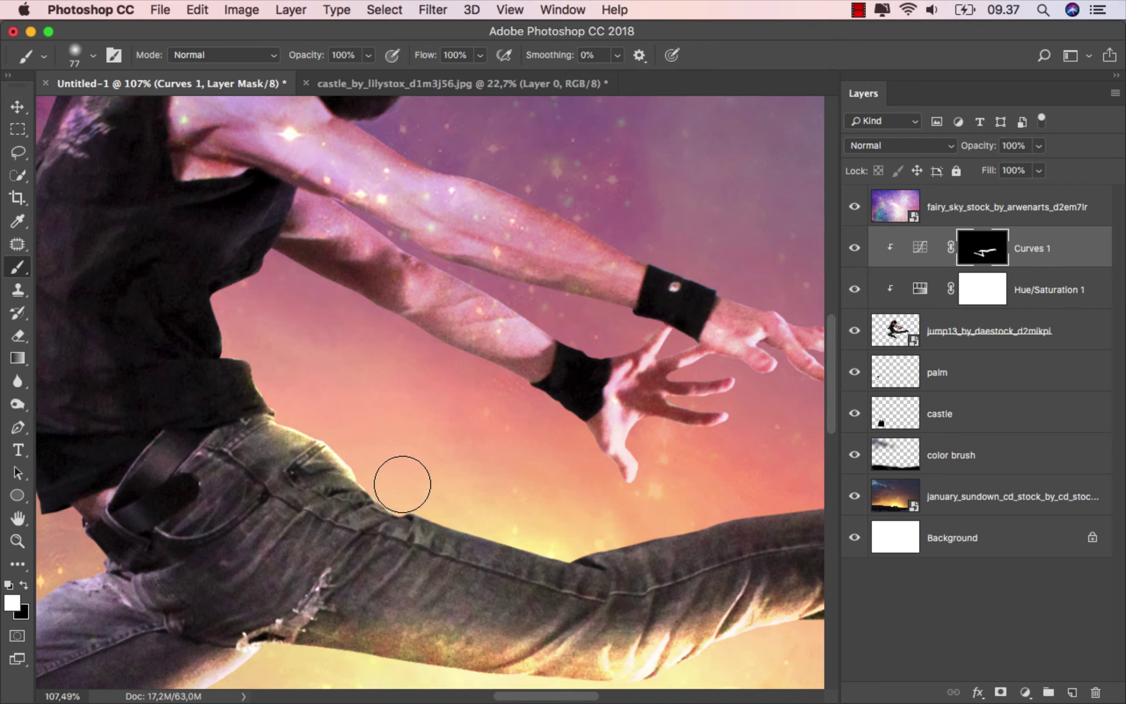
left_click_drag(593, 514, 490, 373)
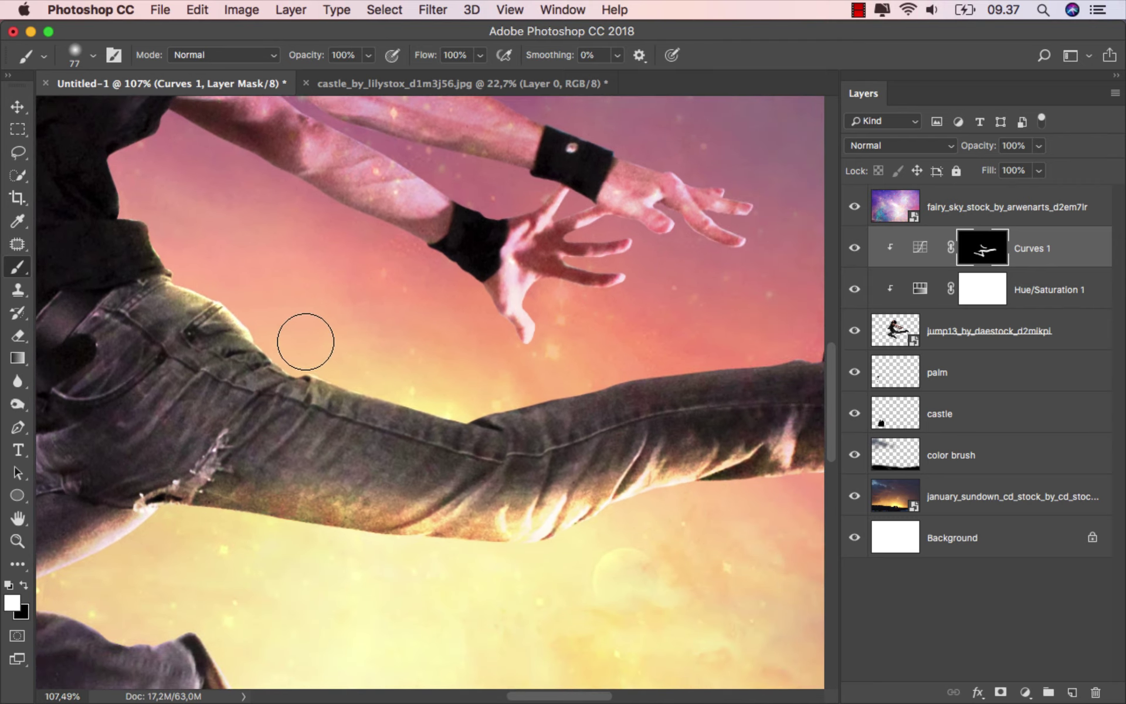
scroll(504, 385, "right", 5)
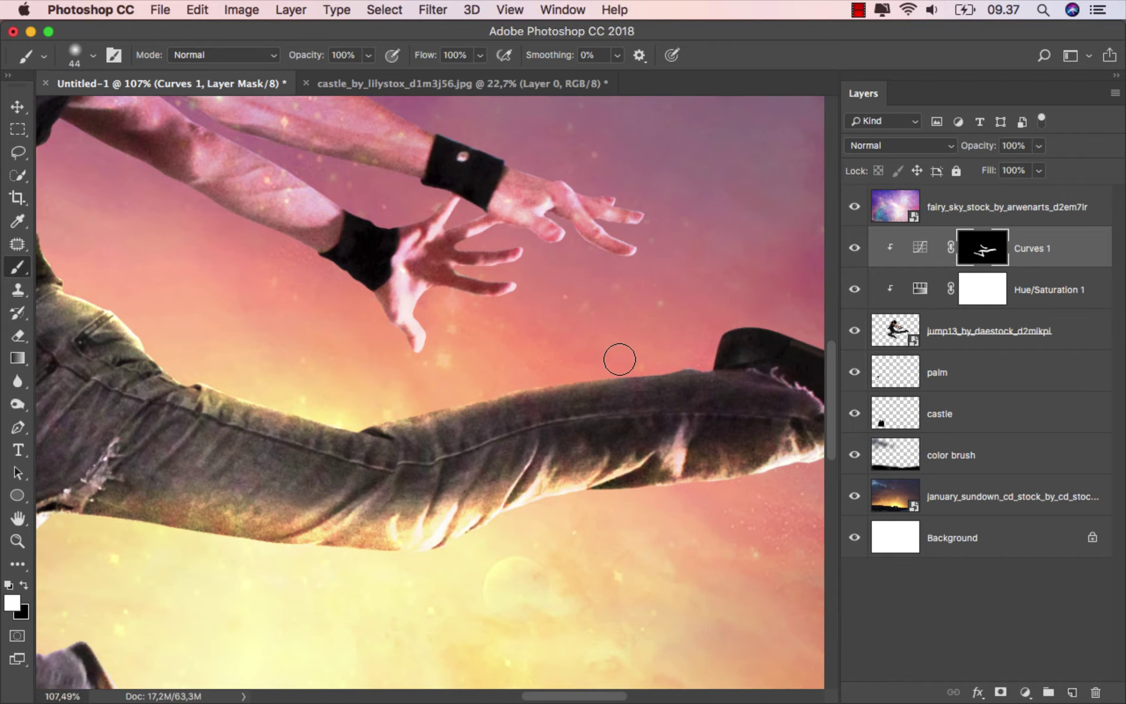
scroll(651, 350, "down", 2)
left_click_drag(522, 337, 308, 338)
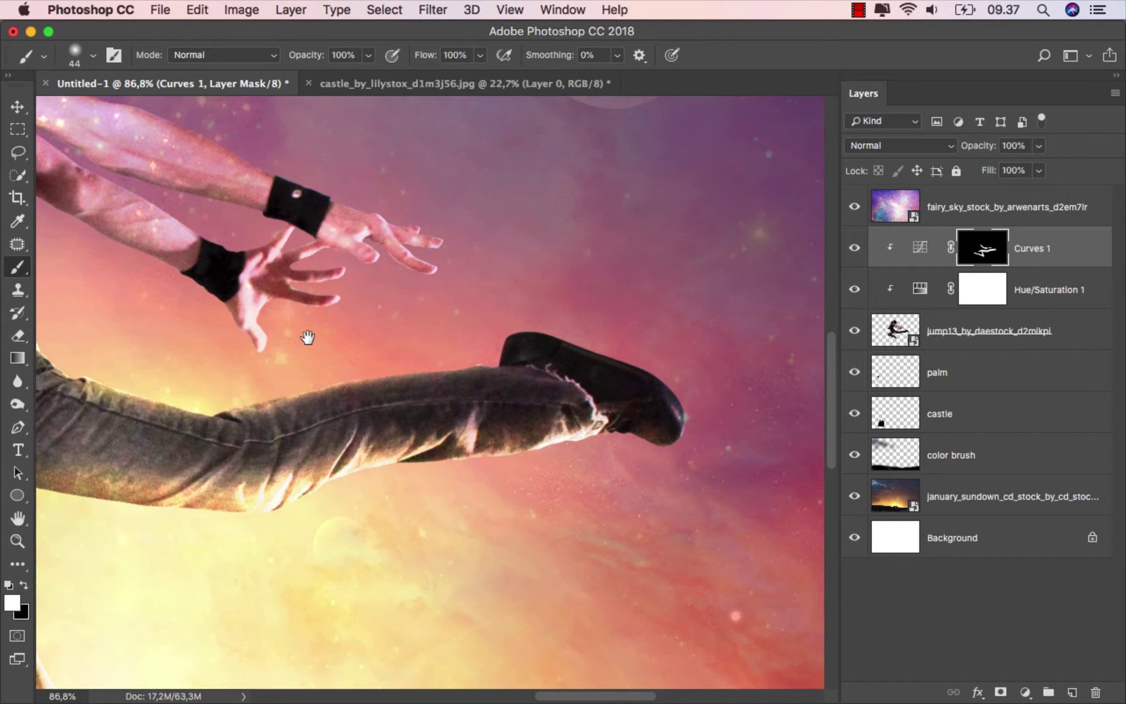
scroll(629, 415, "up", 2, "alt")
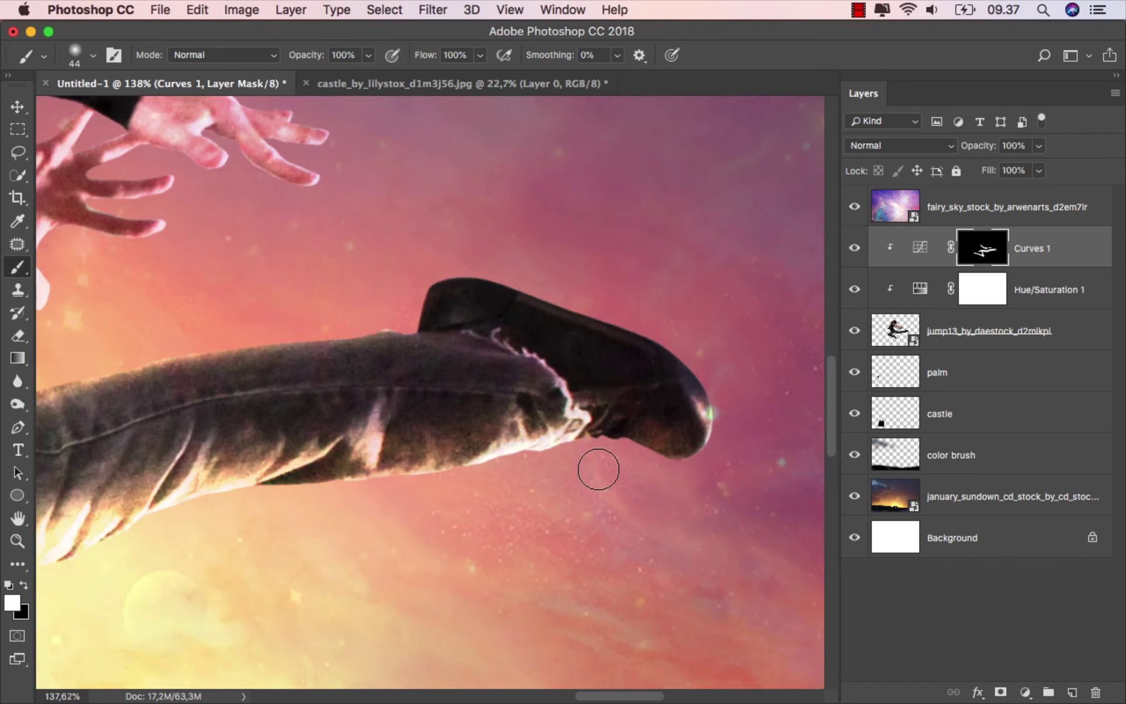
left_click_drag(215, 223, 642, 496)
left_click_drag(192, 354, 465, 369)
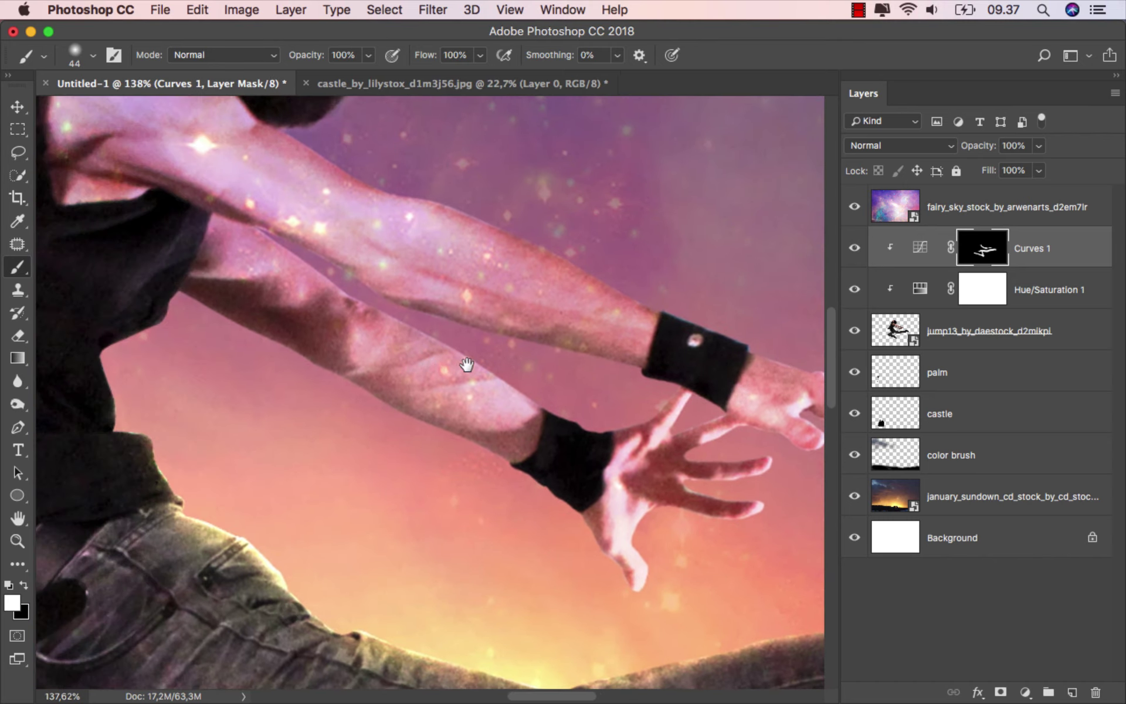
scroll(352, 360, "up", 1)
mouse_move(317, 316)
left_mouse_down()
mouse_move(285, 300)
mouse_move(665, 504)
mouse_move(395, 324)
mouse_move(414, 330)
left_mouse_up()
Step: Paint white rim highlights along the finger and hand edges with a smaller brush
scroll(395, 325, "up", 3)
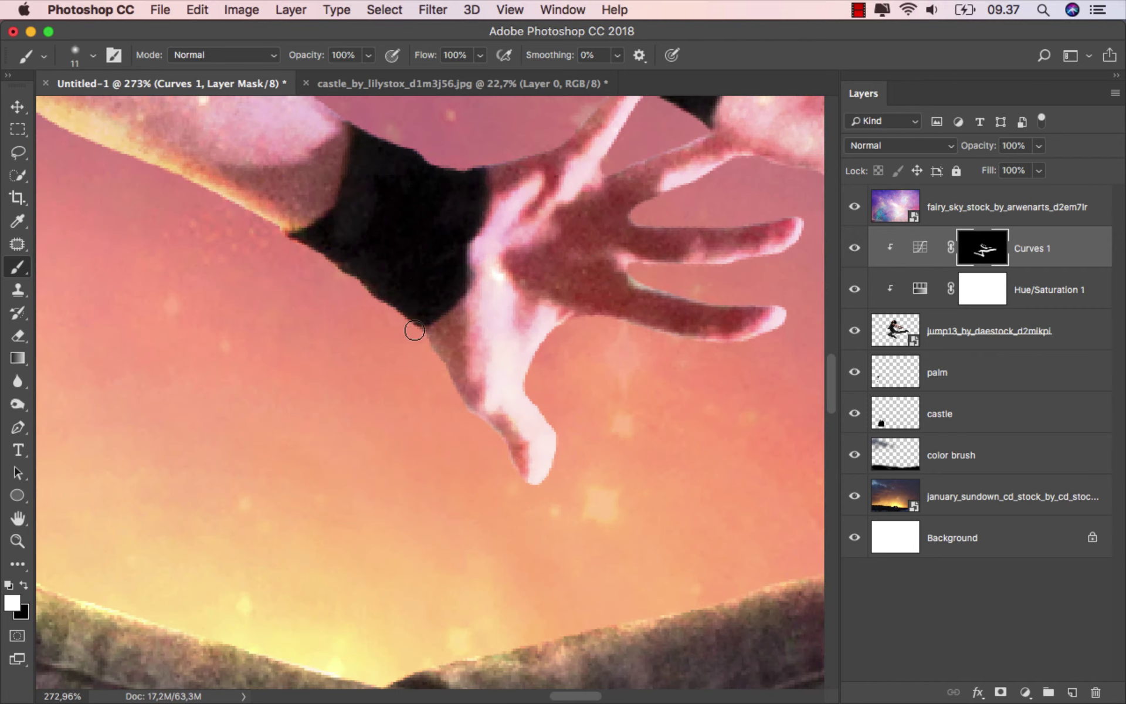
left_click_drag(485, 427, 509, 460)
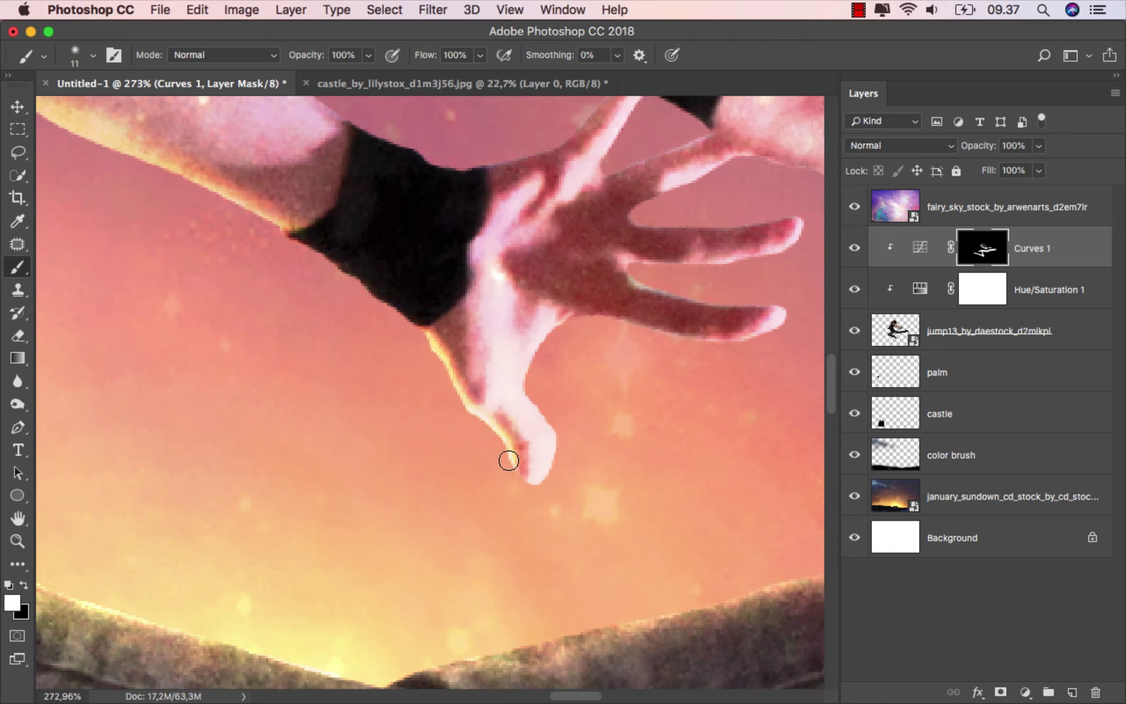
left_click_drag(616, 458, 508, 505)
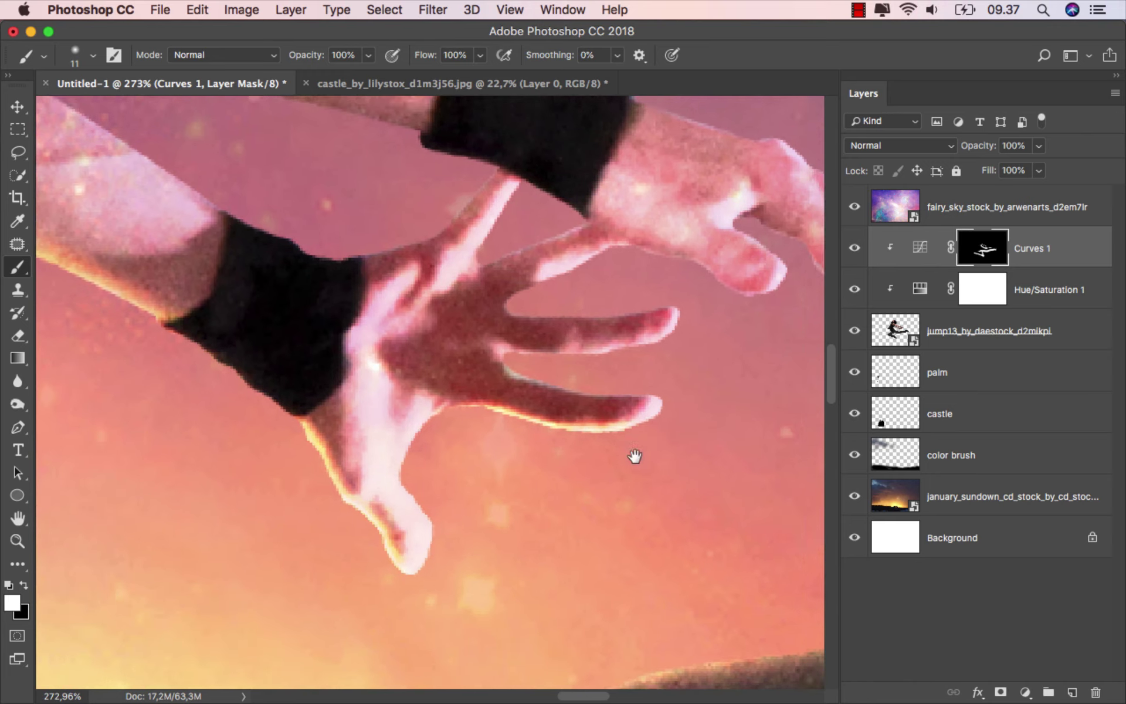
scroll(636, 455, "right", 4)
scroll(635, 455, "up", 3)
scroll(574, 424, "up", 1)
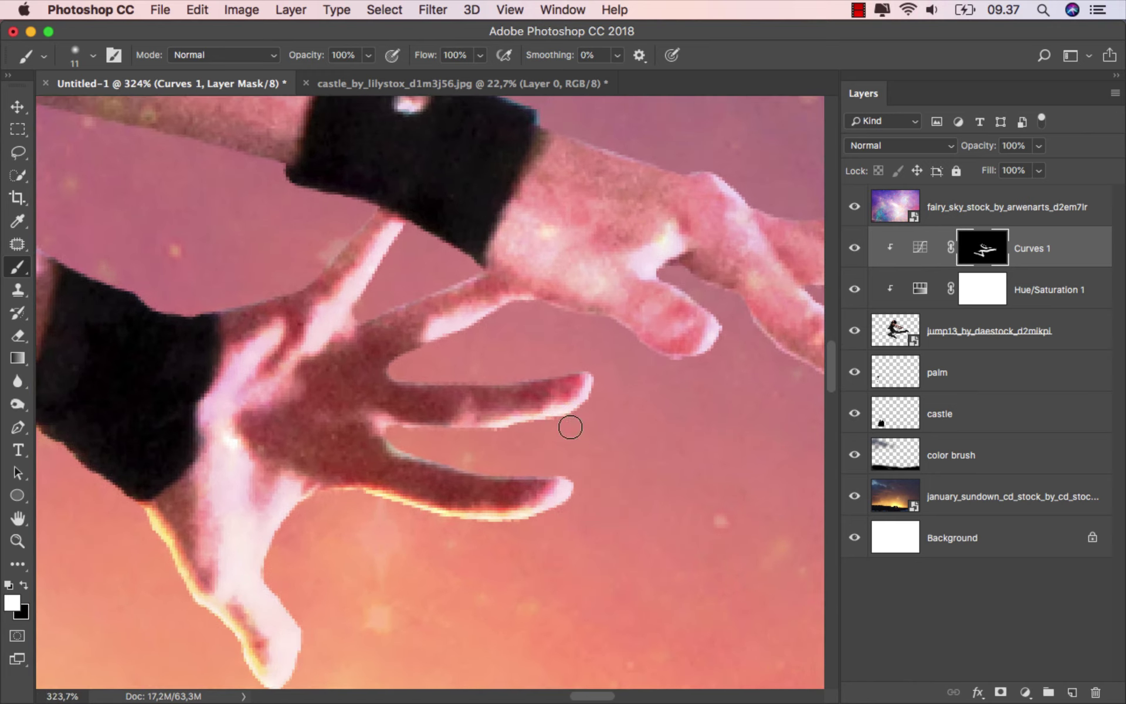
left_click_drag(571, 428, 558, 428)
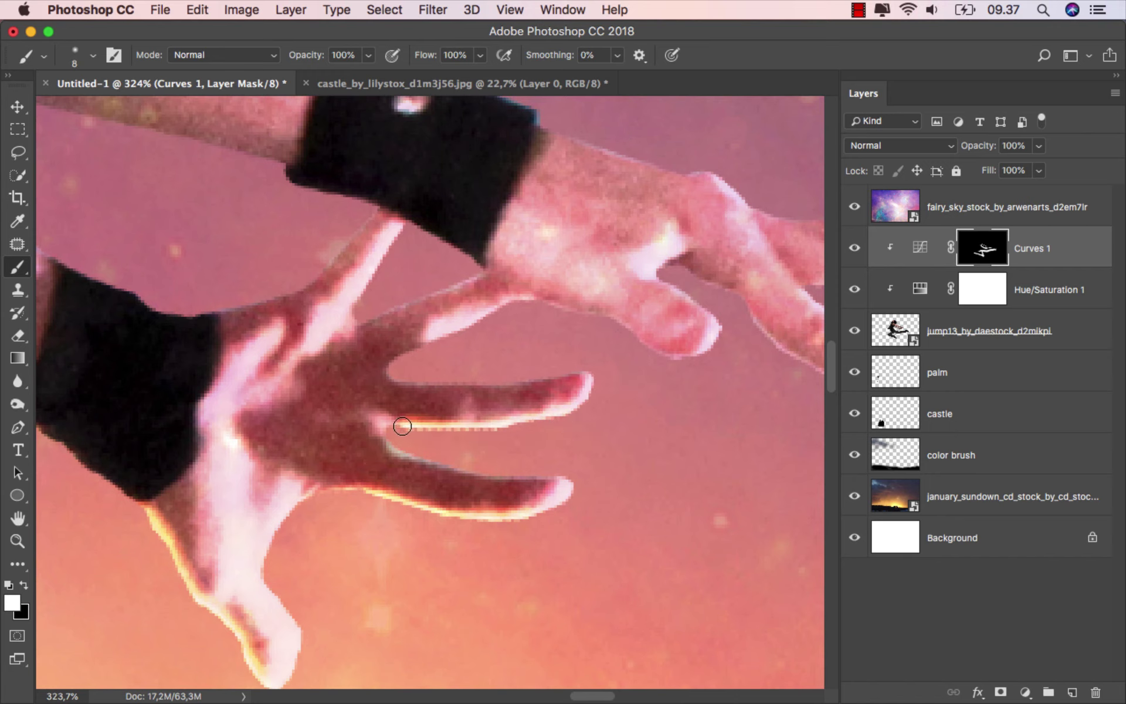
left_click_drag(453, 402, 435, 488)
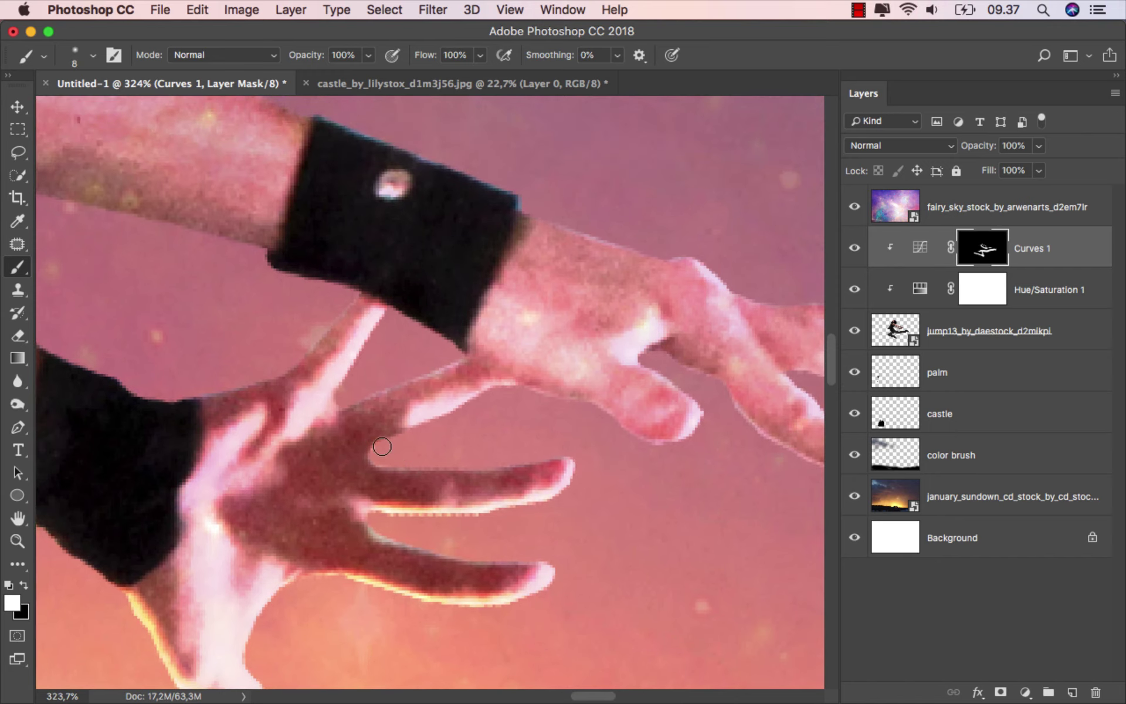
left_click_drag(528, 393, 694, 441)
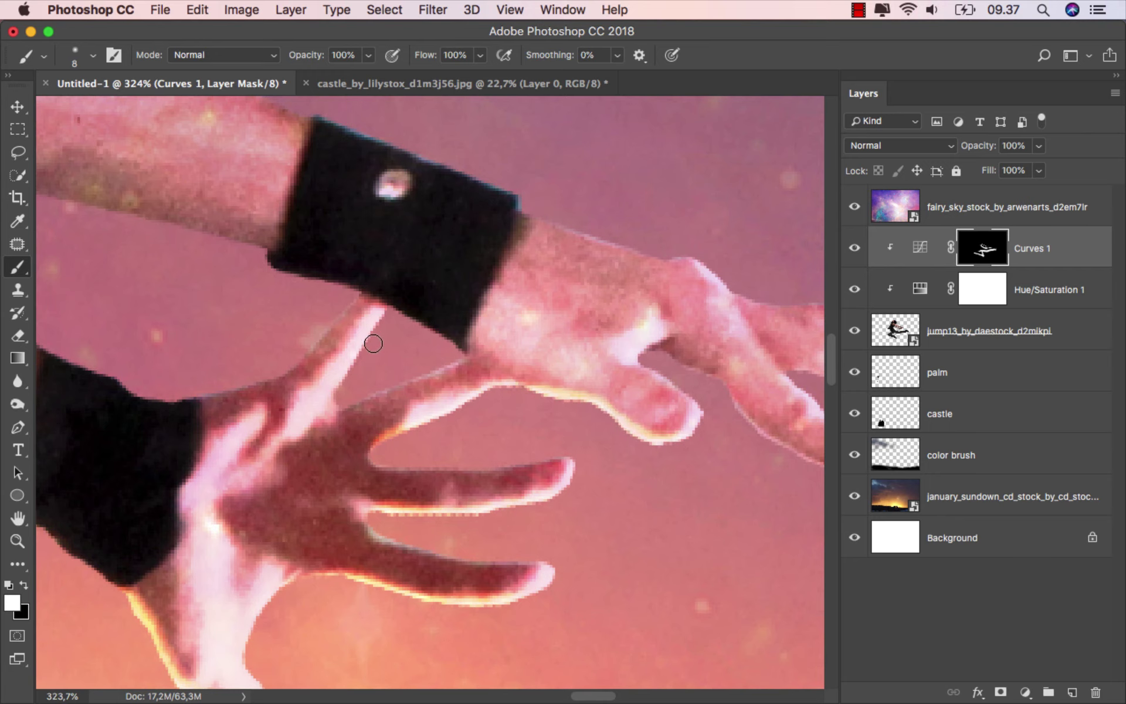
mouse_move(605, 380)
left_mouse_down()
mouse_move(529, 412)
mouse_move(374, 381)
mouse_move(452, 395)
mouse_move(533, 462)
mouse_move(584, 488)
mouse_move(641, 490)
left_mouse_up()
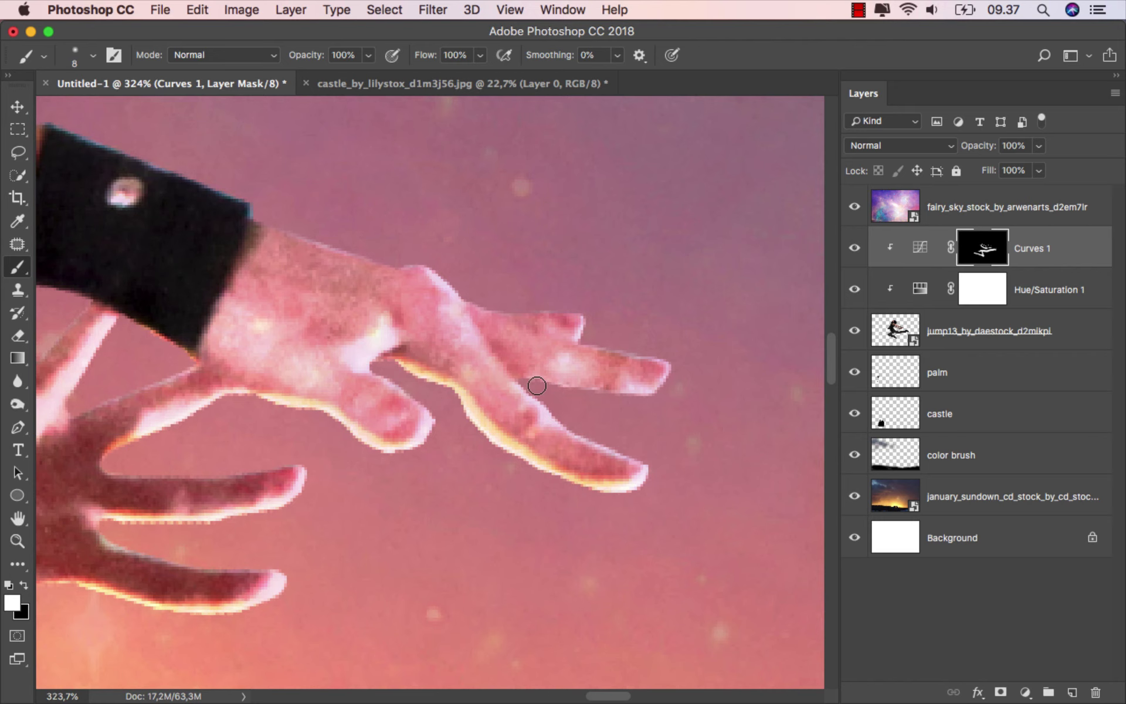
left_click_drag(563, 394, 635, 397)
Step: Paint and strengthen the white highlight along the forearm's lower edge
scroll(718, 379, "down", 5)
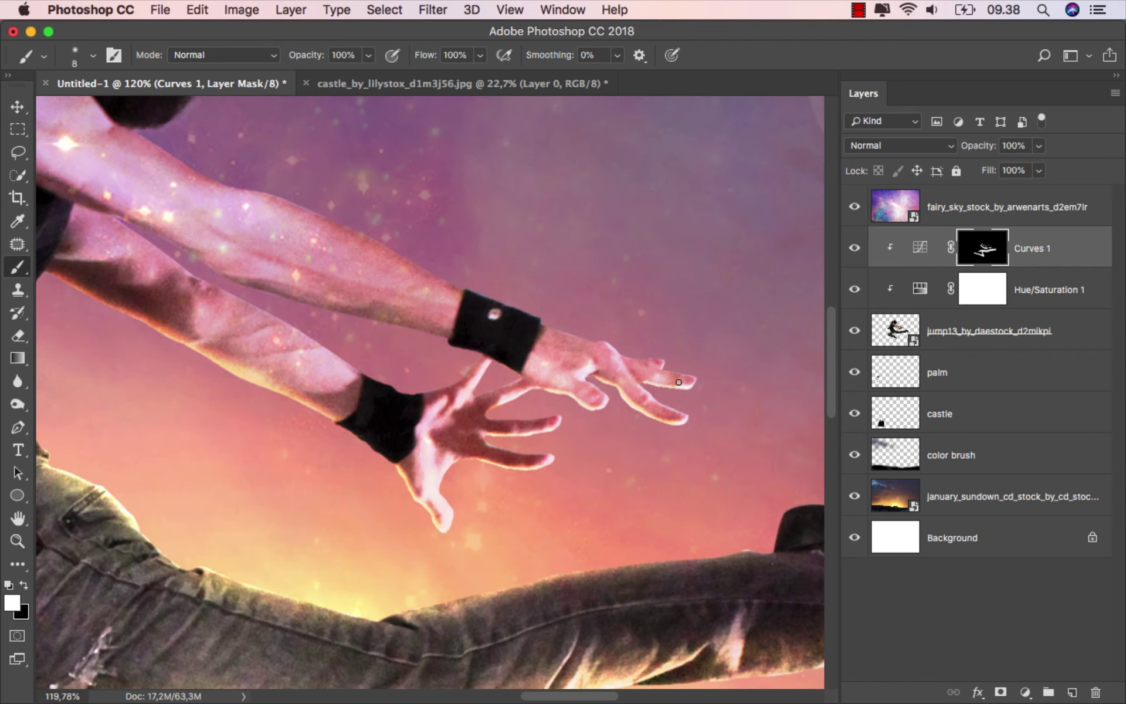
scroll(641, 436, "up", 2)
scroll(641, 436, "up", 2)
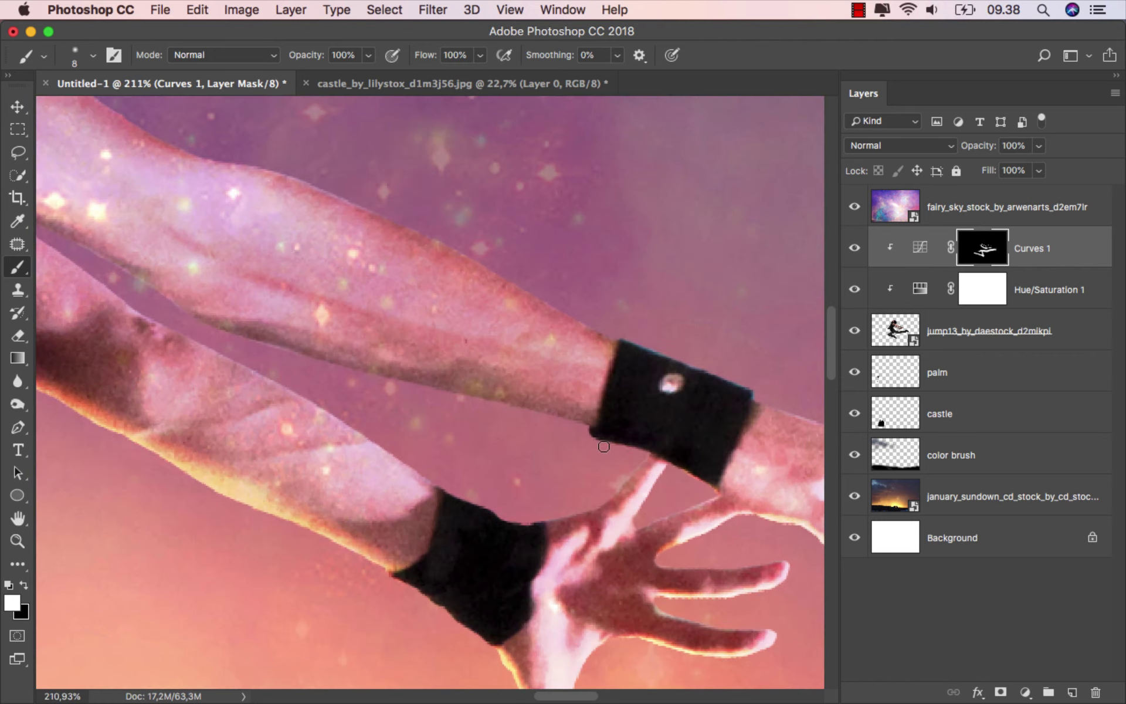
left_click_drag(580, 428, 376, 391)
scroll(465, 455, "up", 3)
scroll(466, 455, "left", 5)
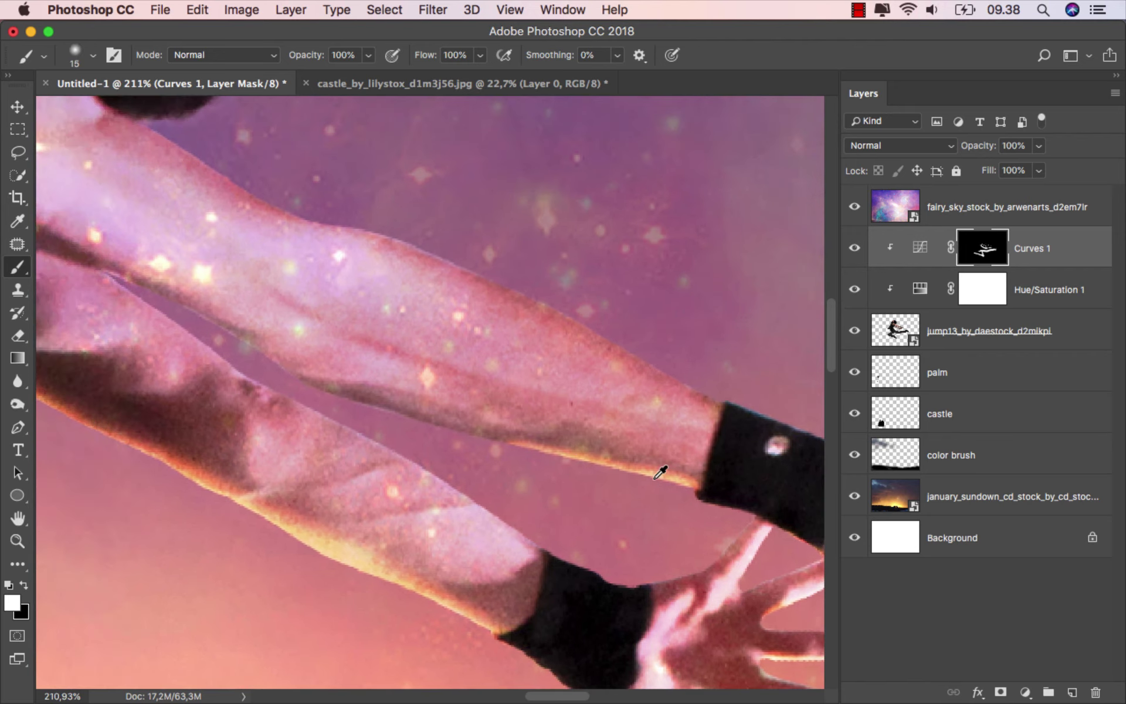
mouse_move(659, 473)
left_mouse_down()
mouse_move(648, 485)
mouse_move(369, 415)
mouse_move(528, 475)
left_mouse_up()
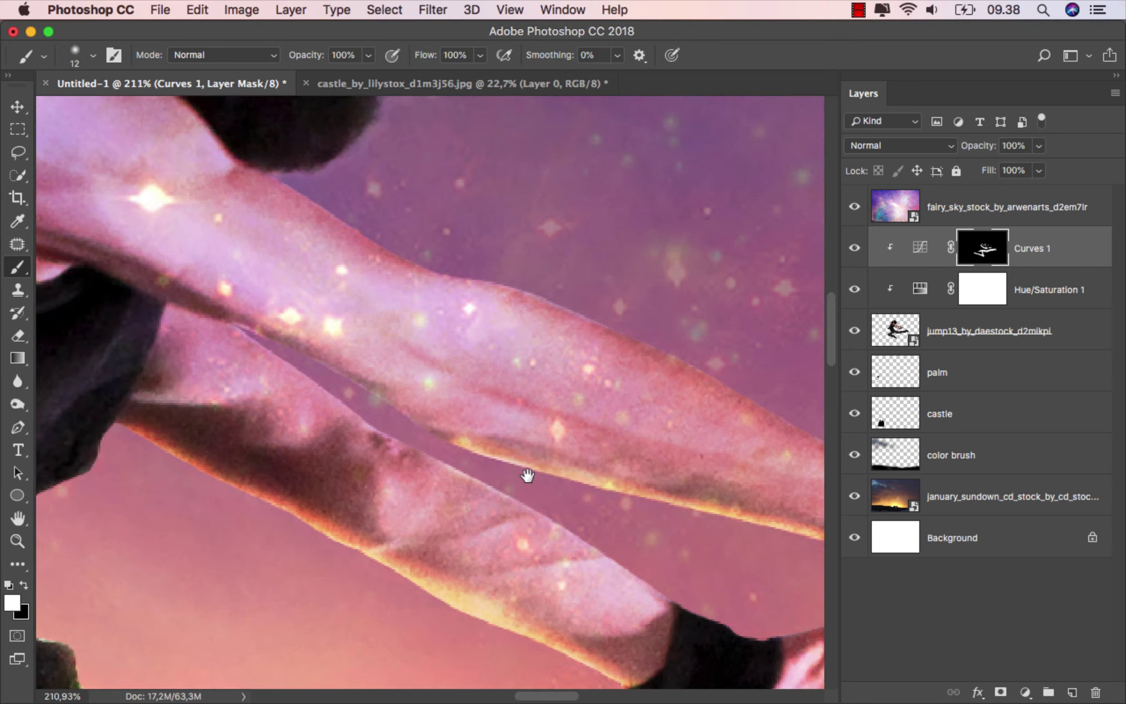
mouse_move(447, 447)
left_mouse_down()
mouse_move(483, 455)
mouse_move(427, 435)
mouse_move(336, 369)
mouse_move(206, 320)
mouse_move(306, 388)
left_mouse_up()
Step: Paint black to remove excess highlight along the forearm
left_click(26, 583)
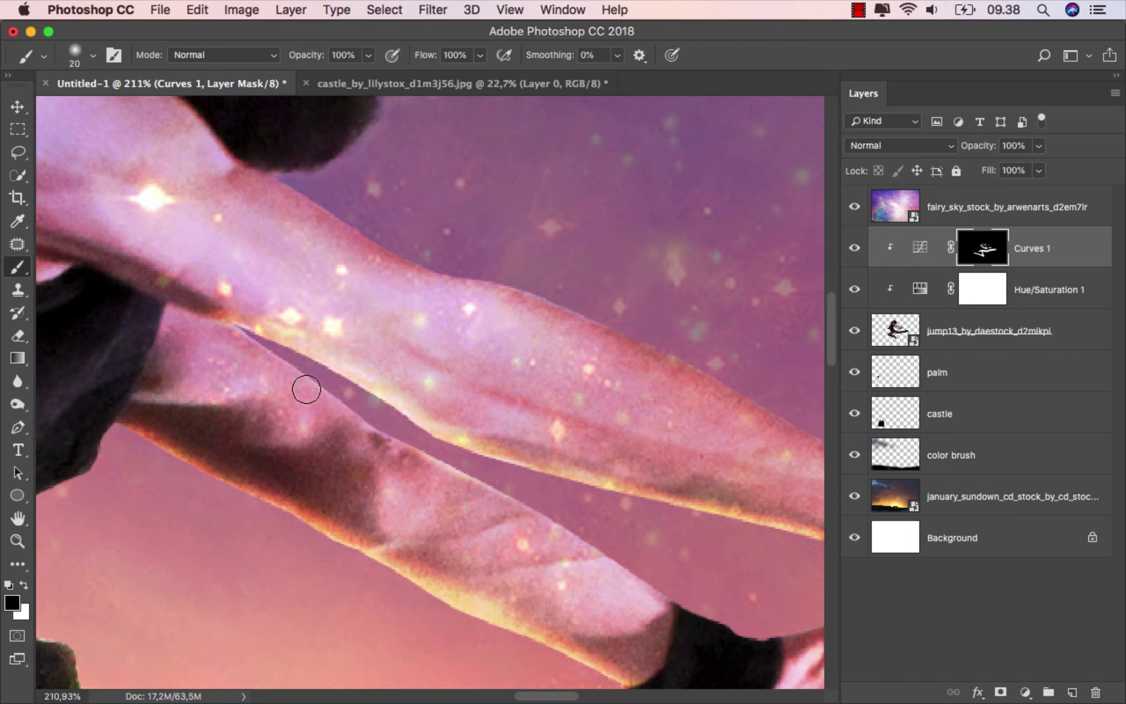
left_click_drag(208, 318, 326, 317)
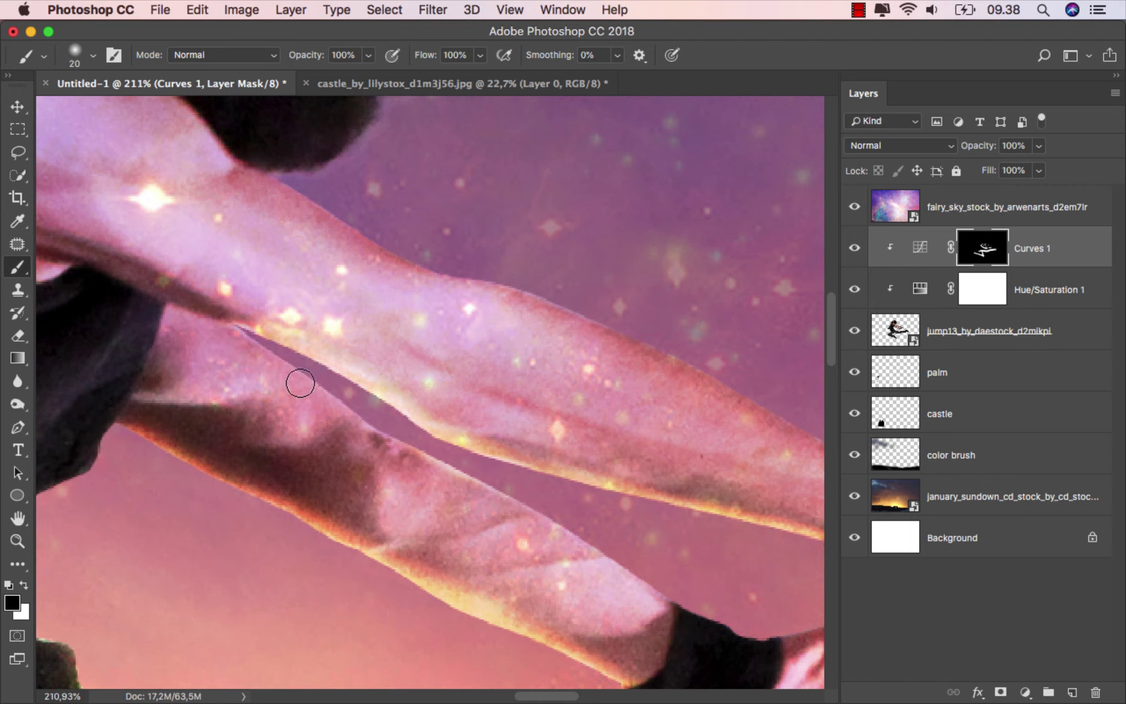
left_click_drag(418, 457, 529, 505)
scroll(648, 581, "right", 5)
scroll(648, 580, "down", 3)
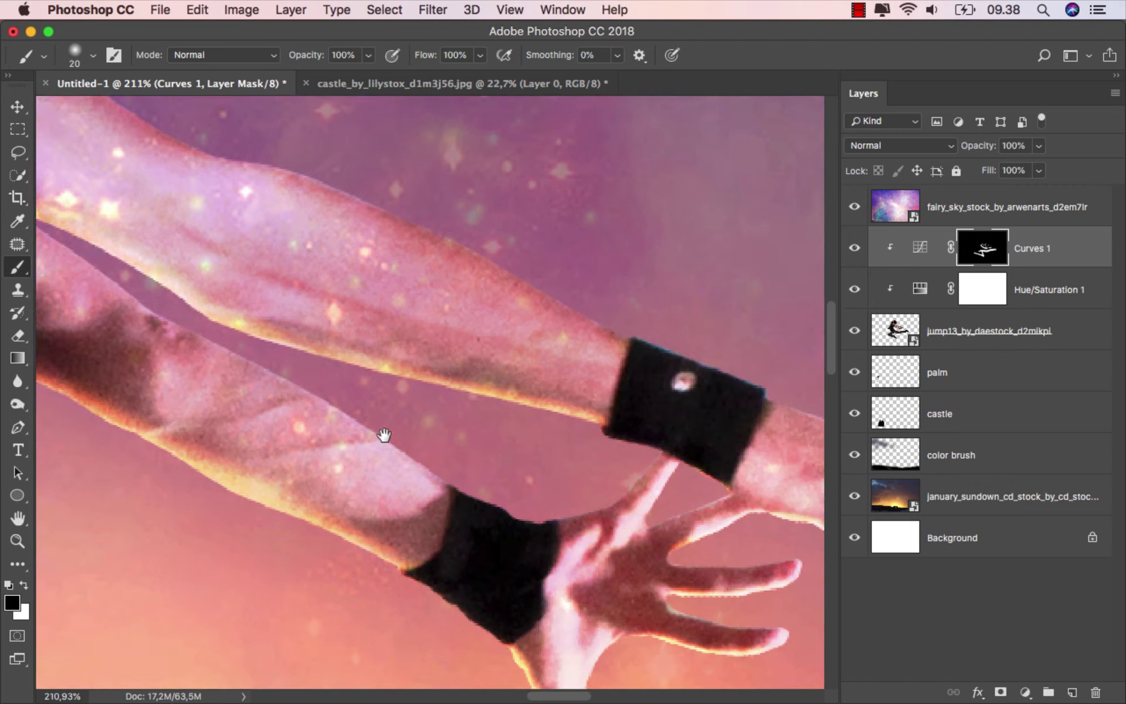
scroll(577, 474, "down", 3)
scroll(572, 472, "down", 3)
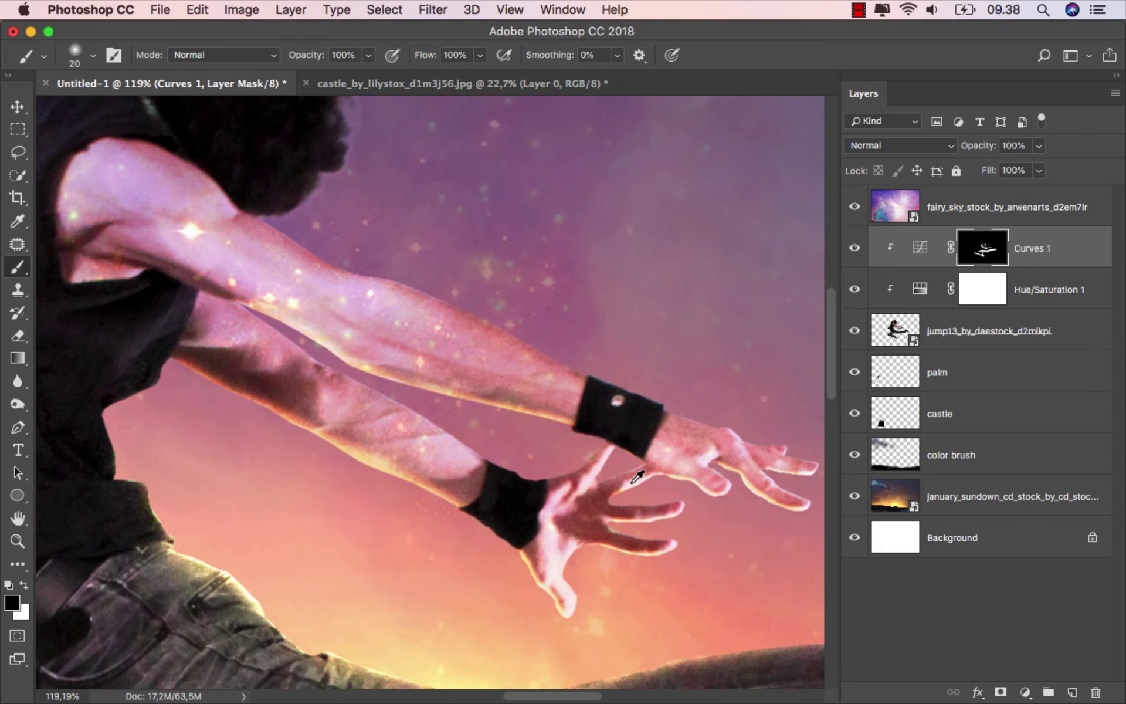
scroll(563, 471, "down", 3)
scroll(557, 470, "down", 1)
scroll(557, 470, "up", 1)
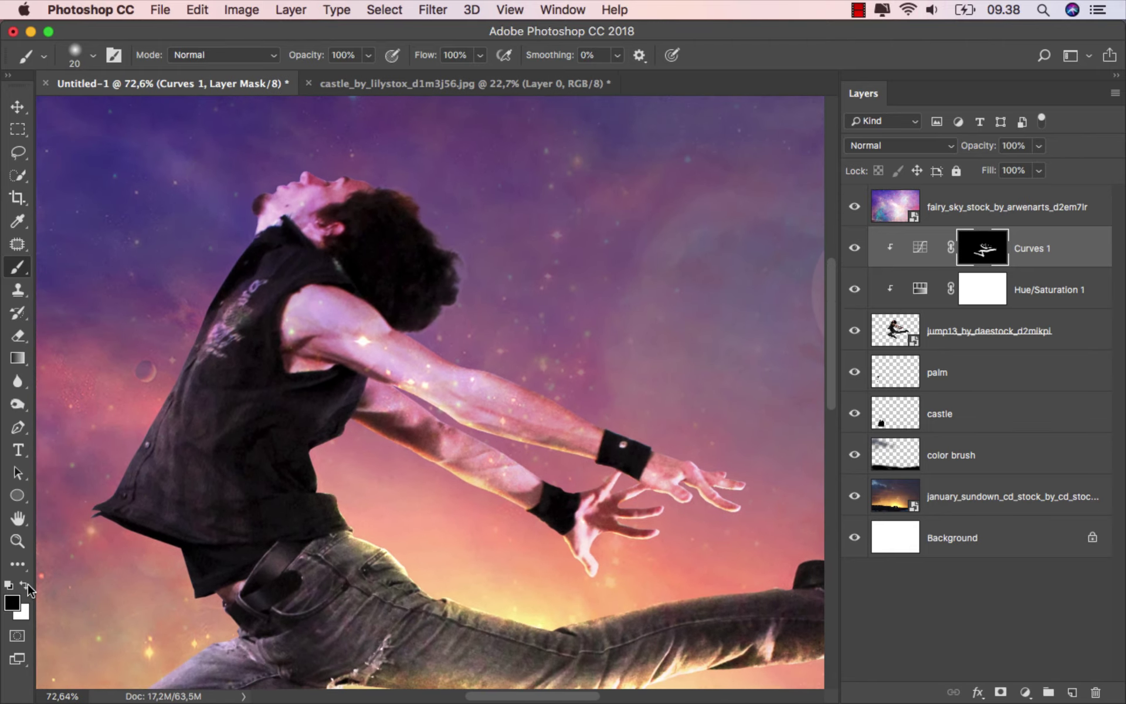
Step: Add a white glowing highlight along the hair edge with a larger brush
left_click(24, 584)
scroll(469, 264, "up", 1)
scroll(469, 263, "up", 3)
left_click_drag(427, 259, 477, 263)
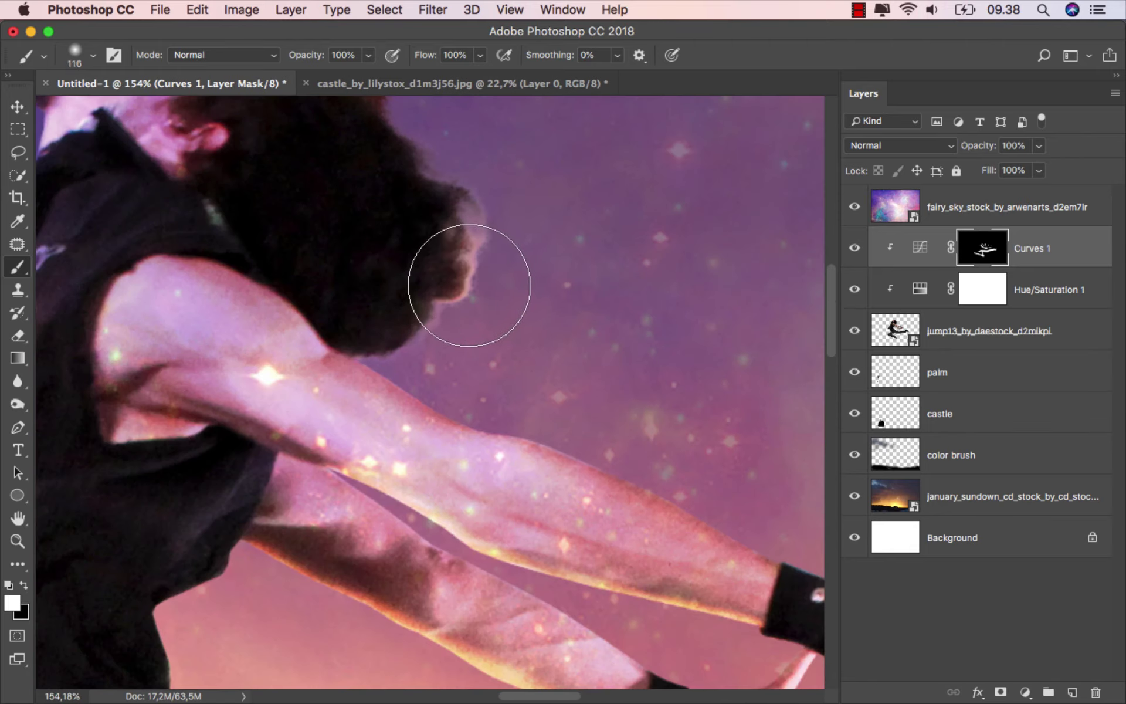
mouse_move(432, 302)
left_mouse_down()
mouse_move(379, 322)
mouse_move(470, 266)
left_mouse_up()
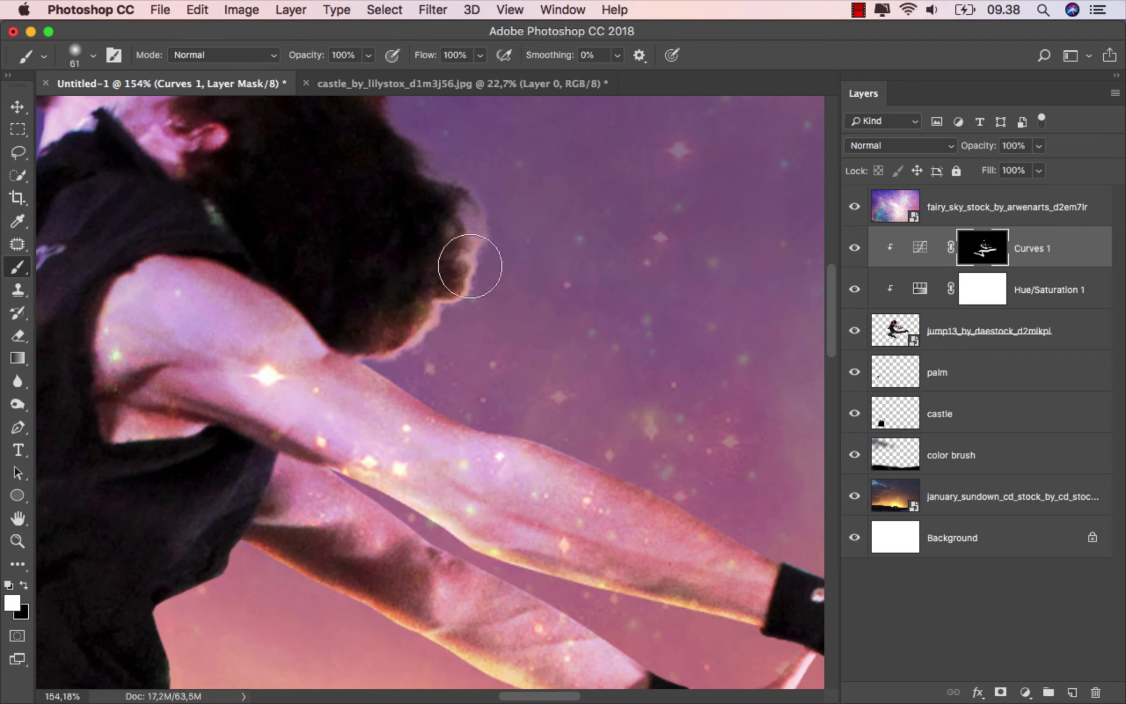
scroll(470, 265, "up", 3)
mouse_move(463, 376)
left_mouse_down()
mouse_move(466, 301)
mouse_move(432, 251)
mouse_move(439, 207)
mouse_move(371, 182)
left_mouse_up()
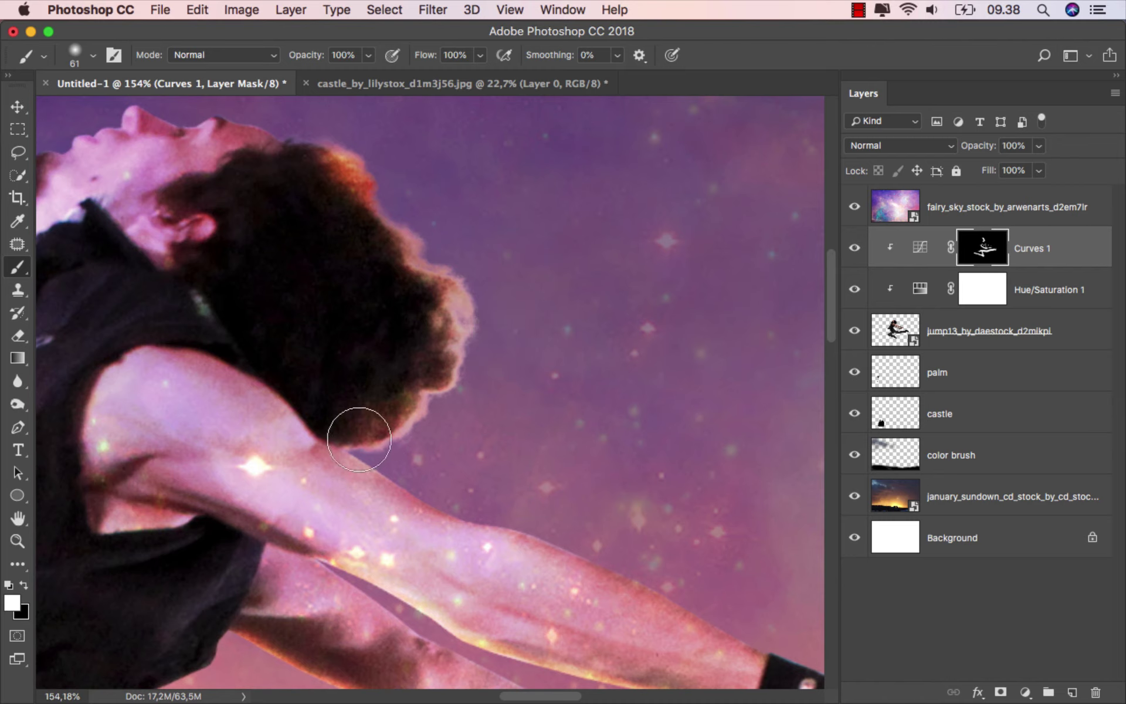
Step: Paint black to trim the glow from the top of the hair
left_click(23, 583)
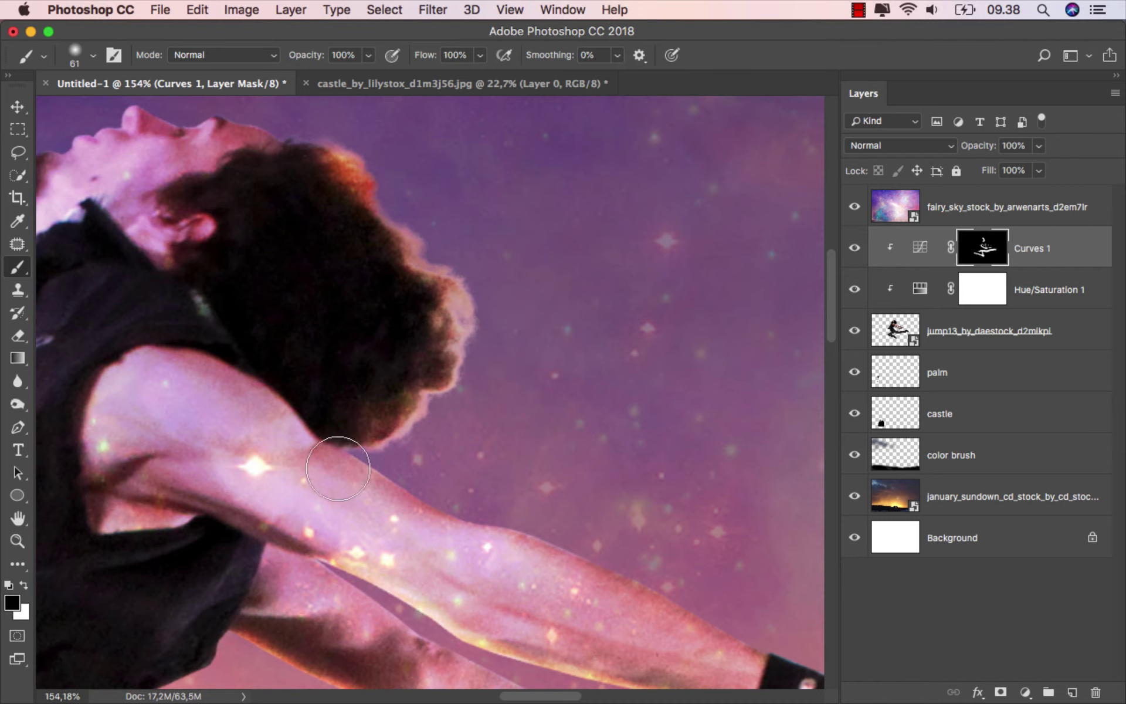
left_click_drag(329, 165, 344, 146)
left_click_drag(396, 195, 486, 216)
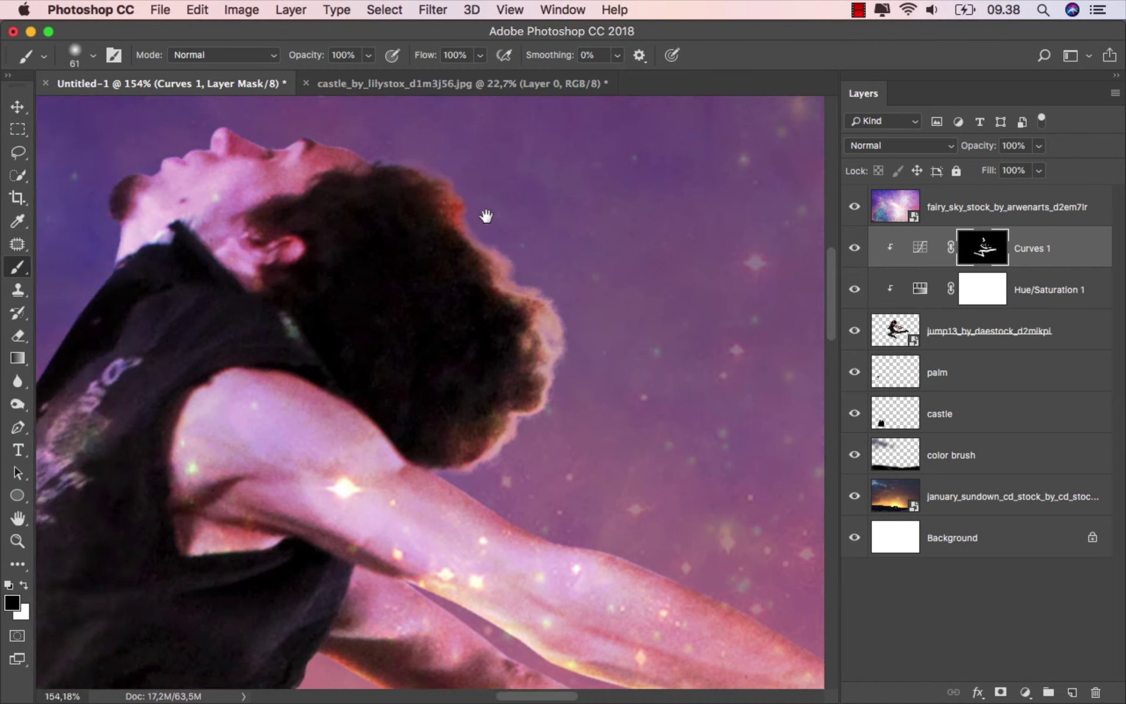
scroll(467, 382, "down", 5)
scroll(467, 382, "down", 2)
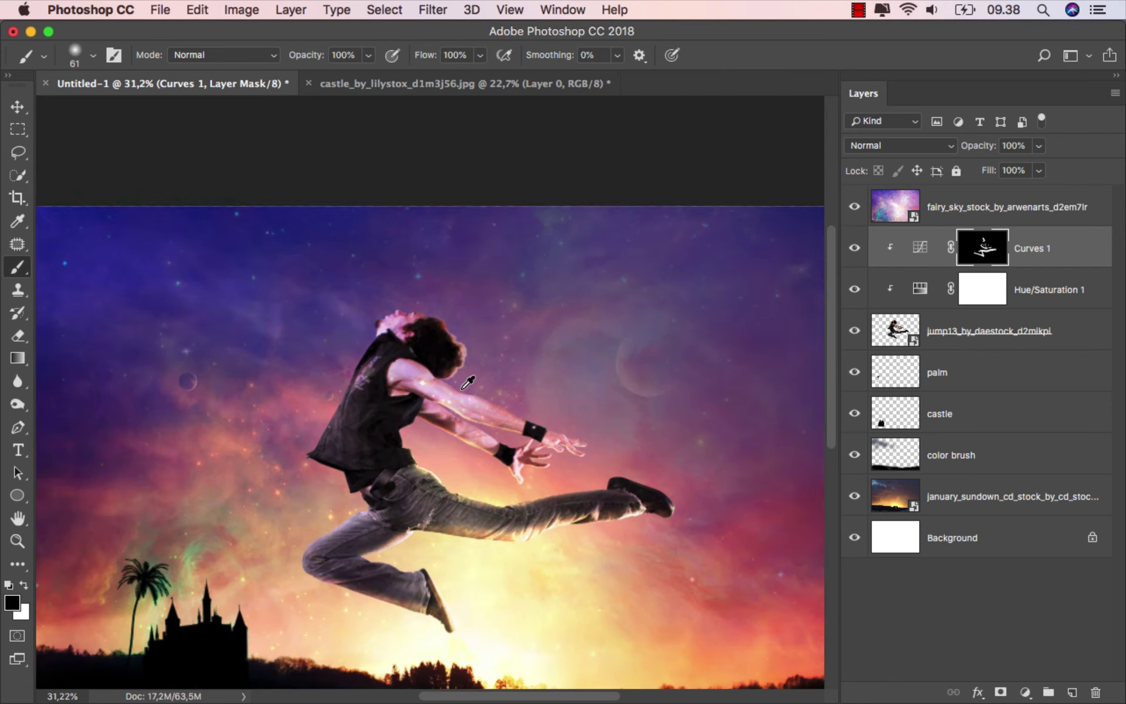
scroll(467, 382, "down", 1)
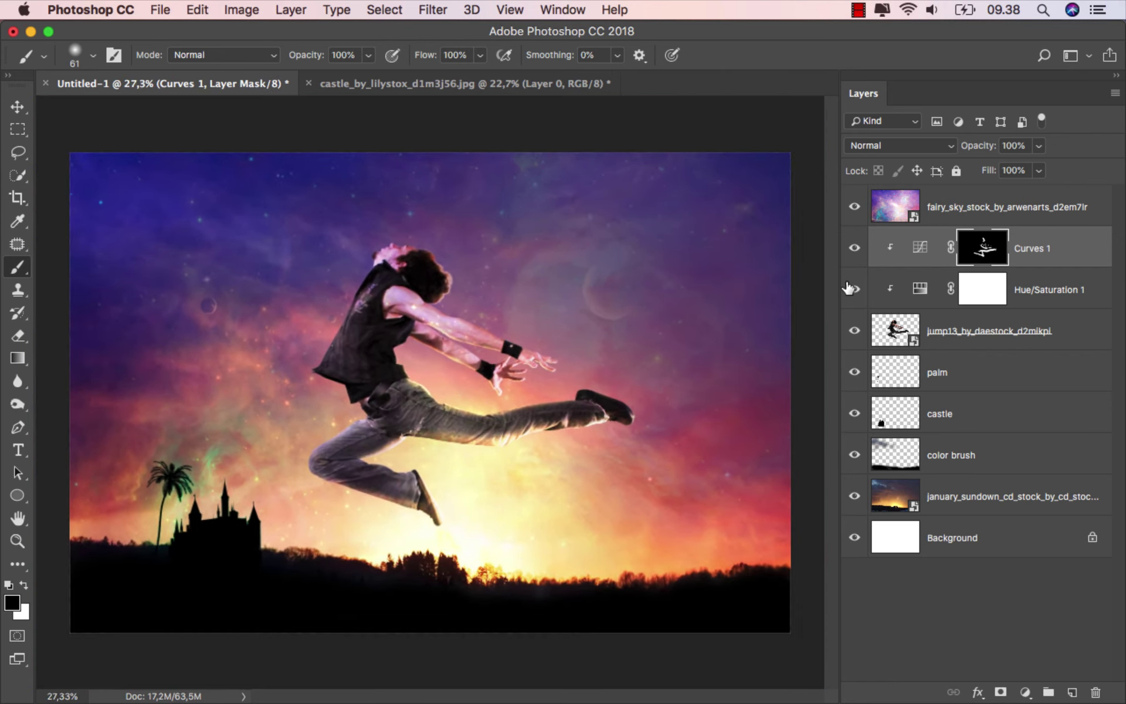
Step: Toggle Curves 1 to compare, fit the image, and target the adjustment instead of its mask
left_click(853, 246)
key("super+0")
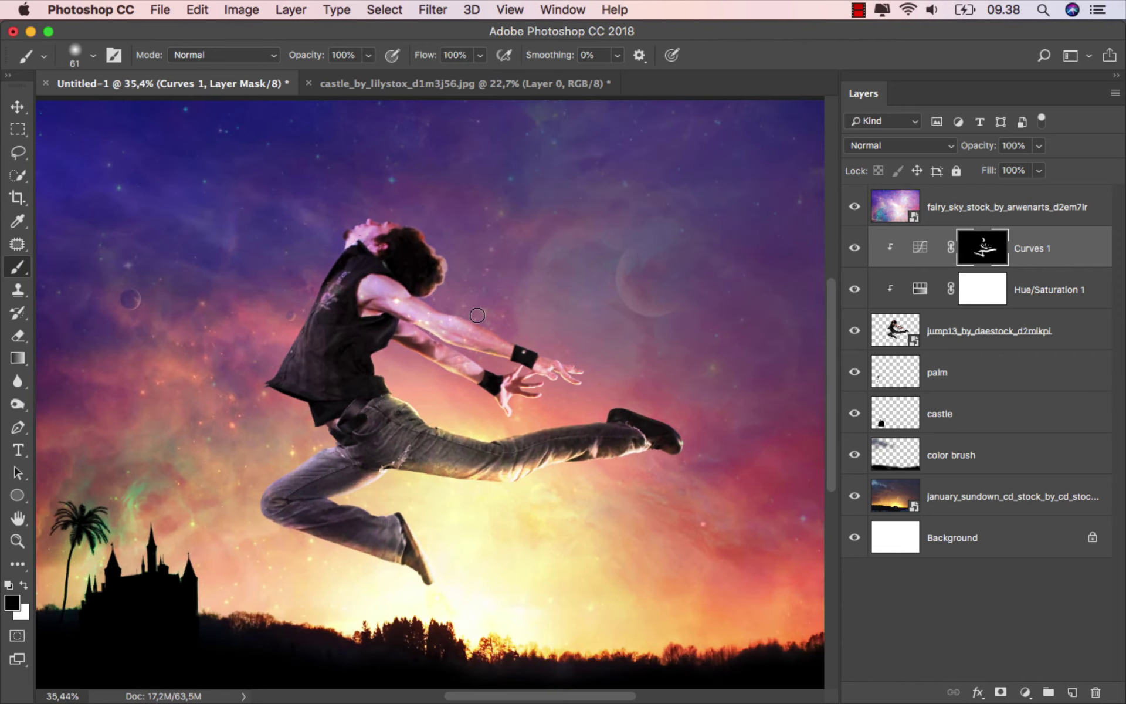
key("super+0")
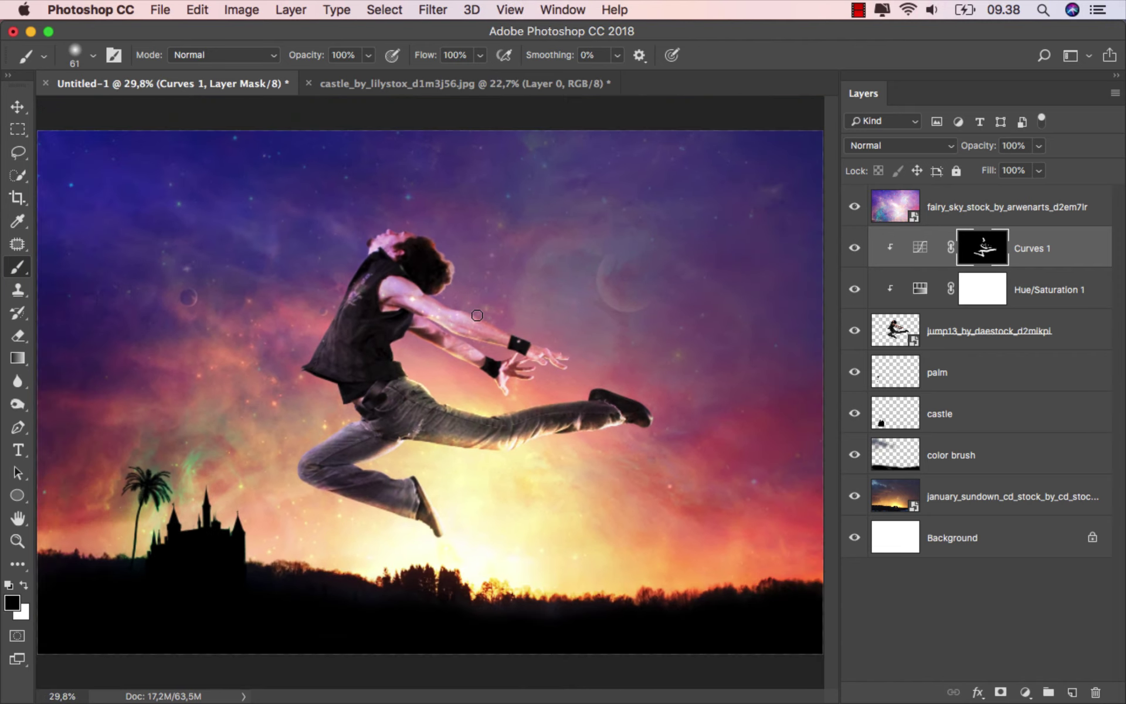
key("super+2")
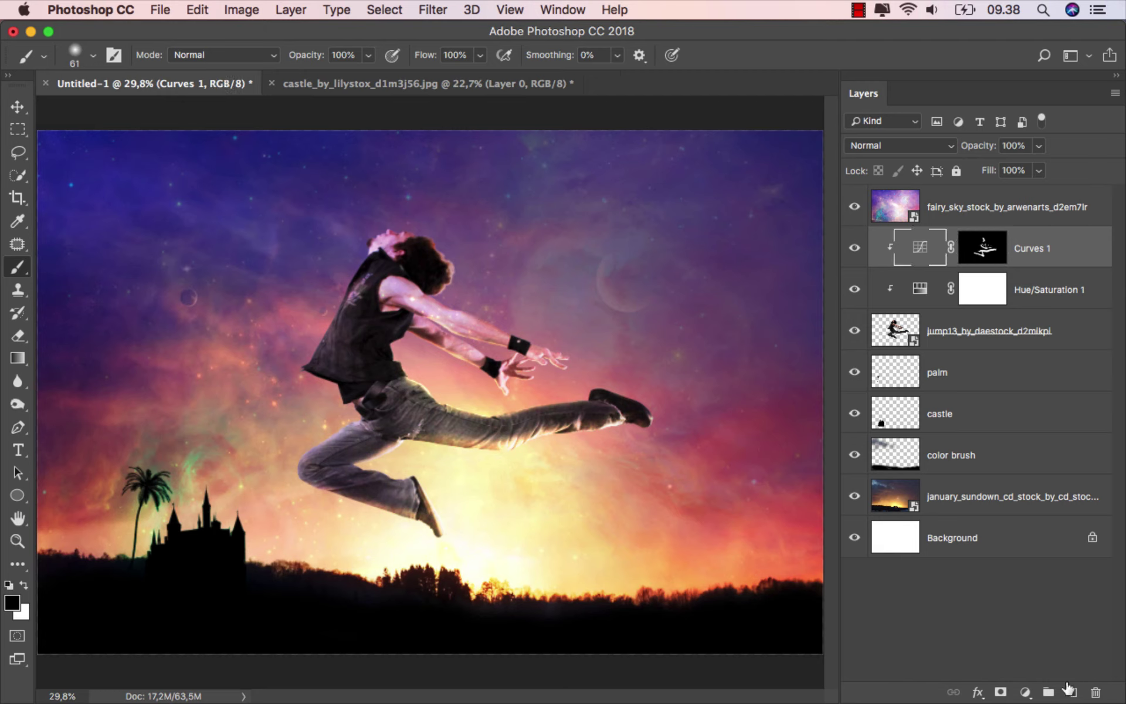
Step: Add a new layer named 'color', clipped to the dancer, in Color Dodge mode
left_click(1073, 692)
right_click(987, 252)
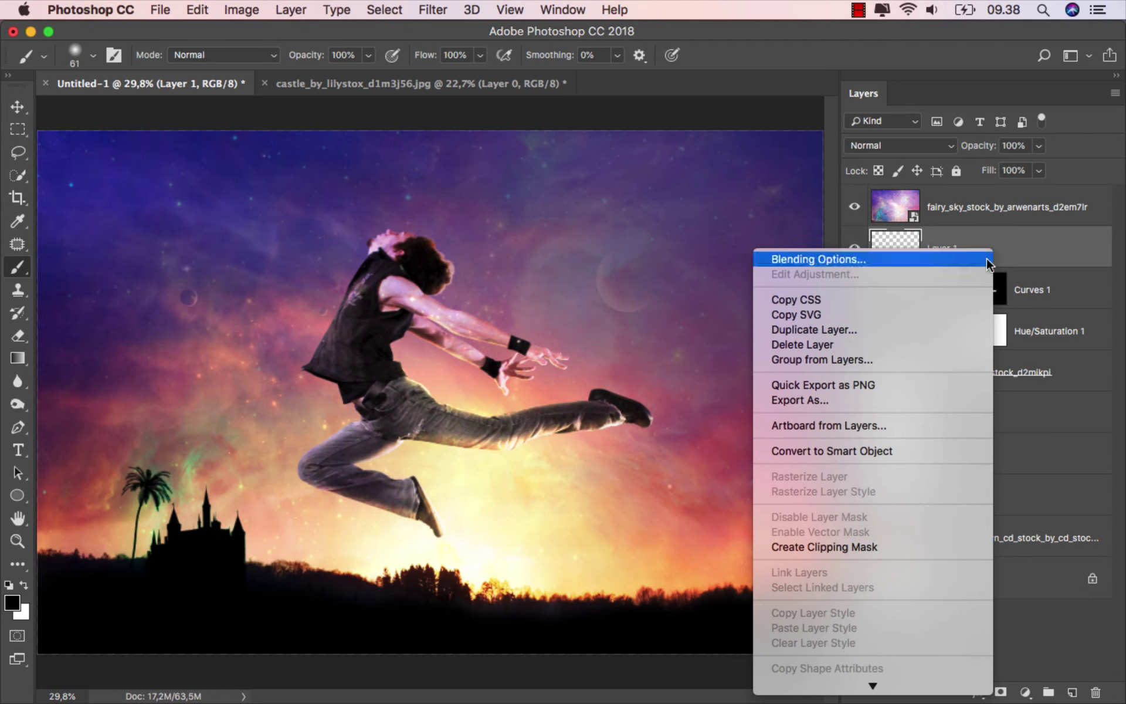
left_click(854, 547)
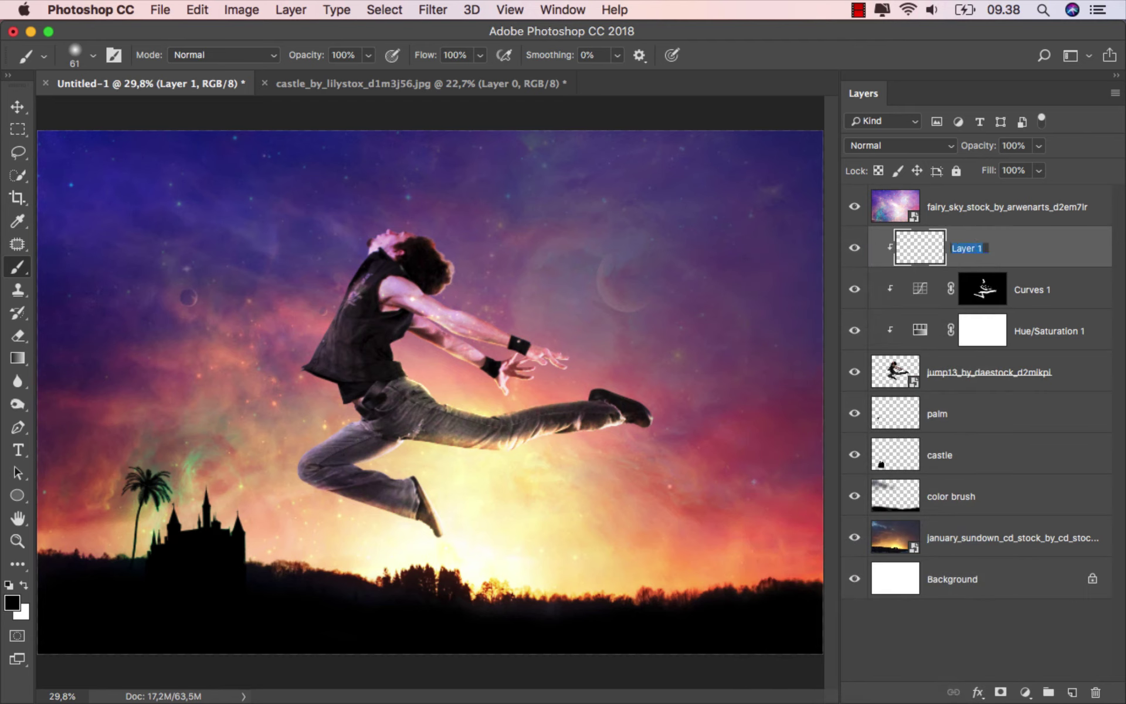
left_click(966, 248)
type("color")
key("Return")
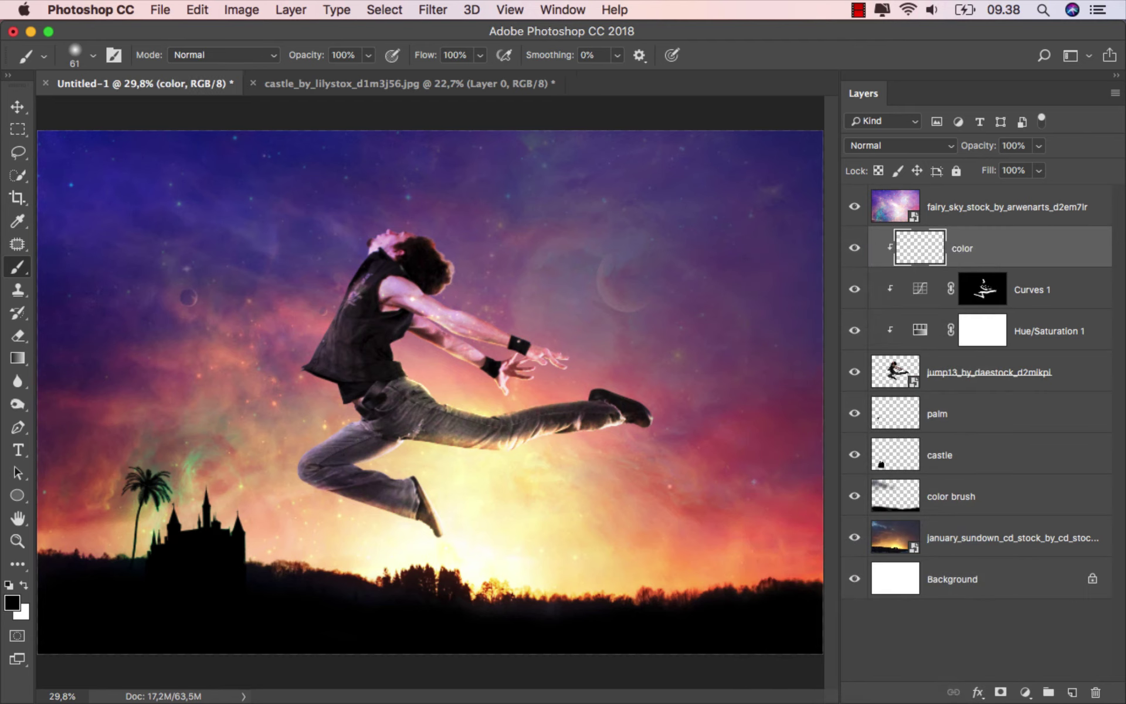
left_click(892, 146)
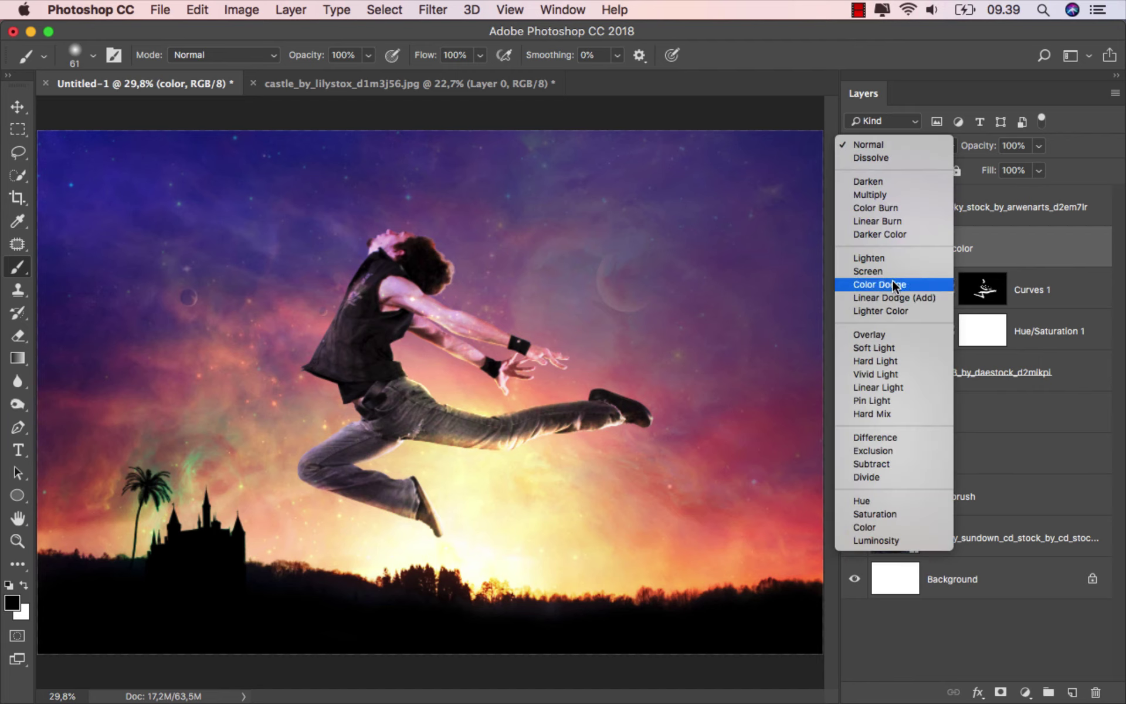
left_click(892, 285)
Step: Set the foreground colour to the muted tan #7e7153
left_click(17, 607)
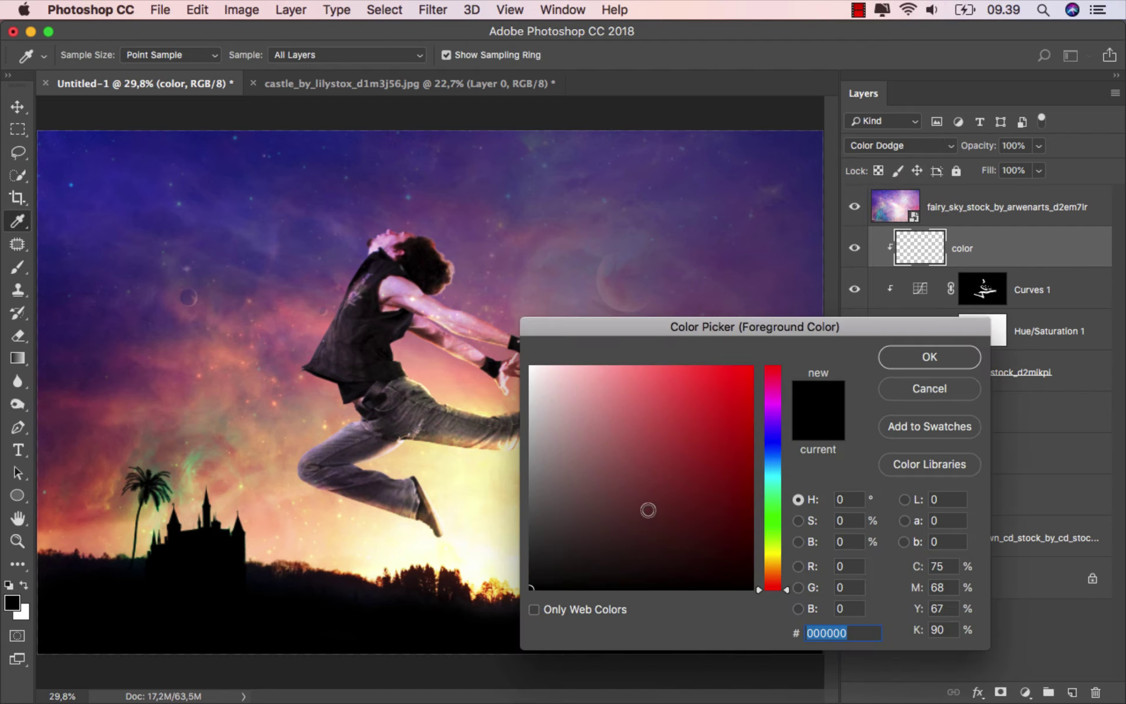
left_click_drag(638, 502, 616, 495)
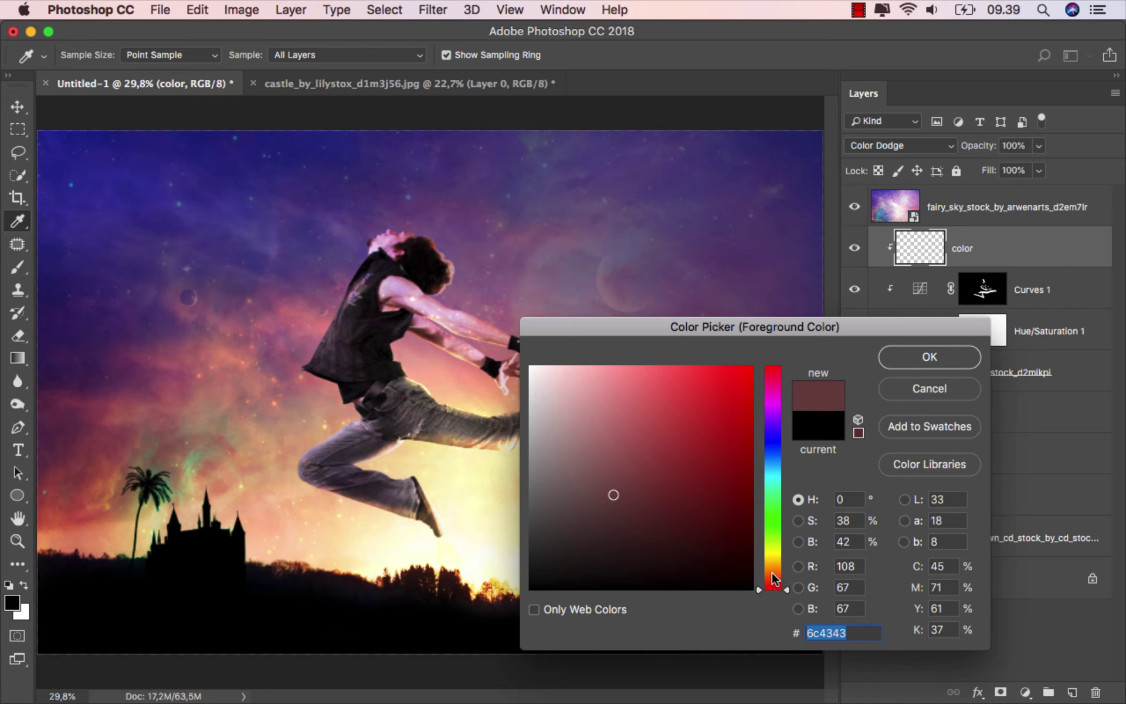
left_click_drag(773, 577, 775, 564)
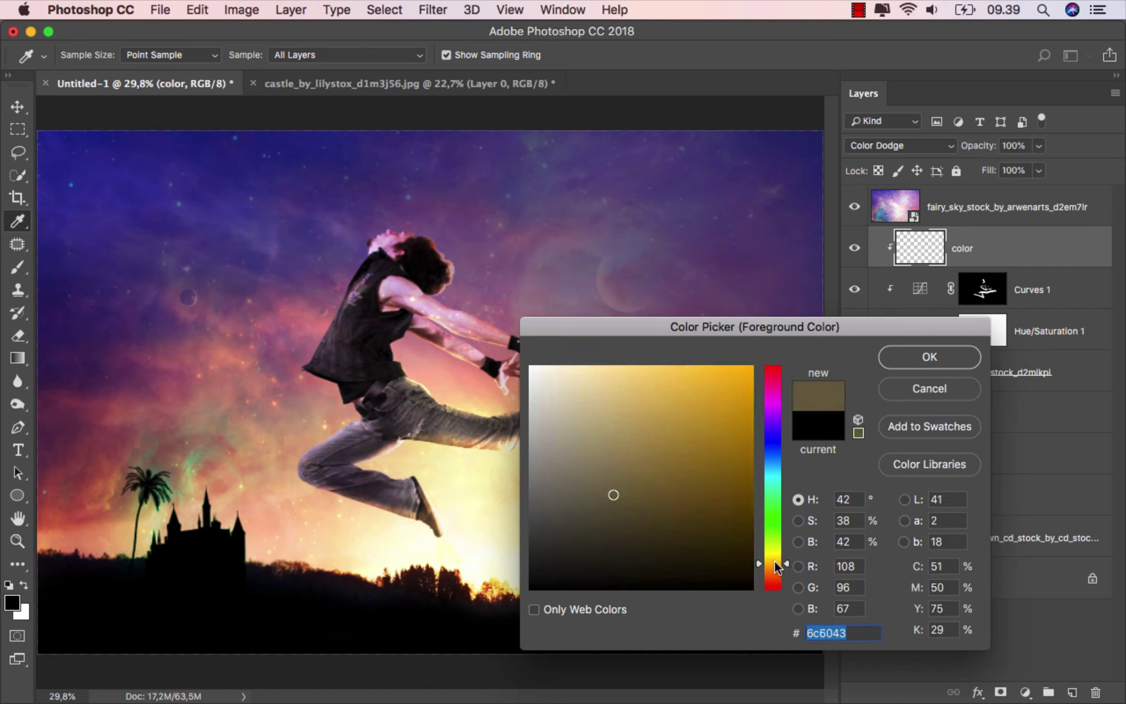
left_click_drag(614, 492, 606, 477)
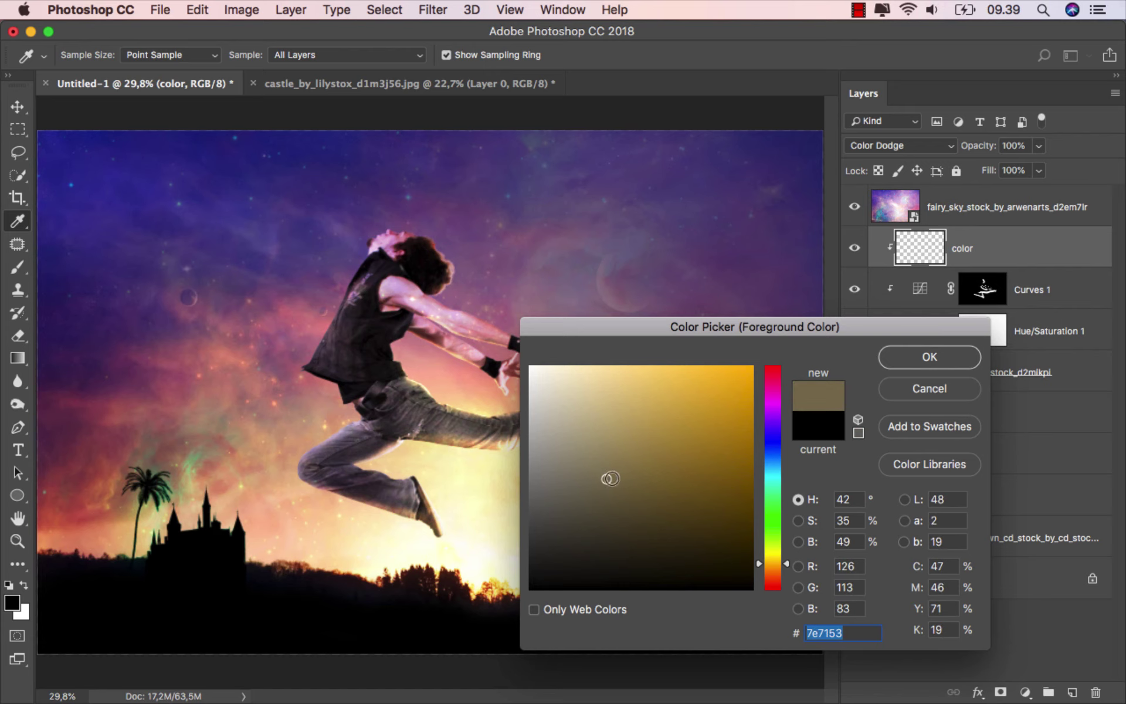
left_click(903, 359)
Step: Paint warm tan light along the underside of the leg
scroll(675, 446, "up", 3)
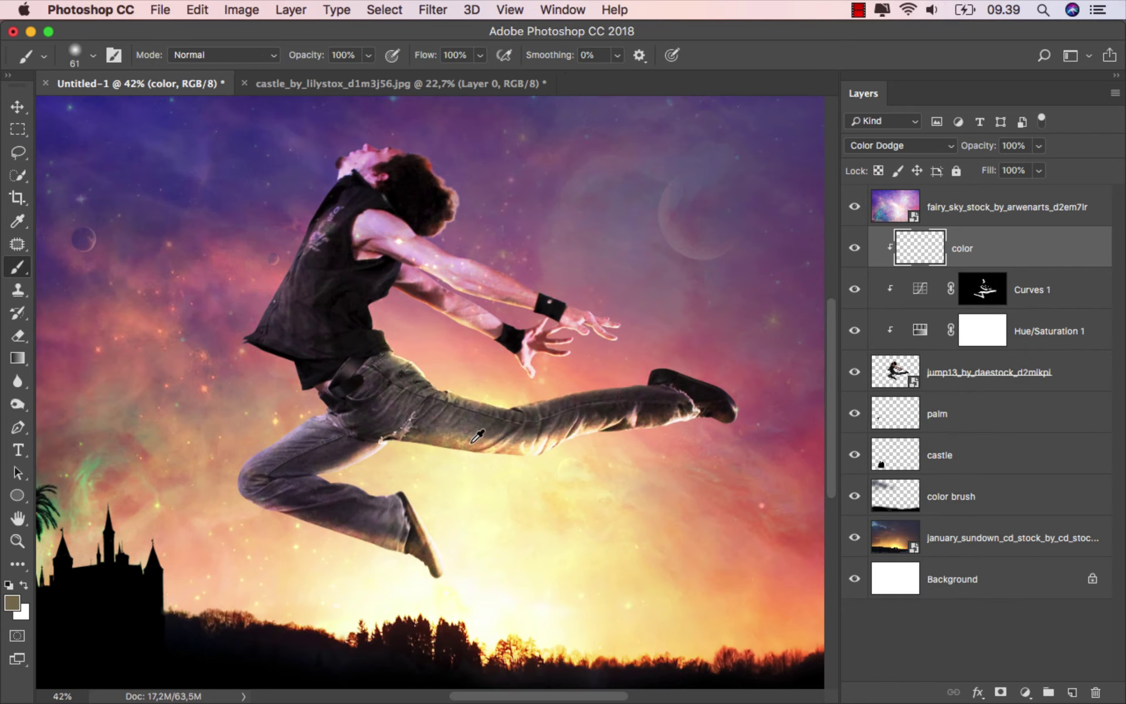
scroll(643, 442, "up", 1)
scroll(728, 427, "up", 2)
scroll(765, 411, "up", 1)
scroll(765, 411, "up", 3)
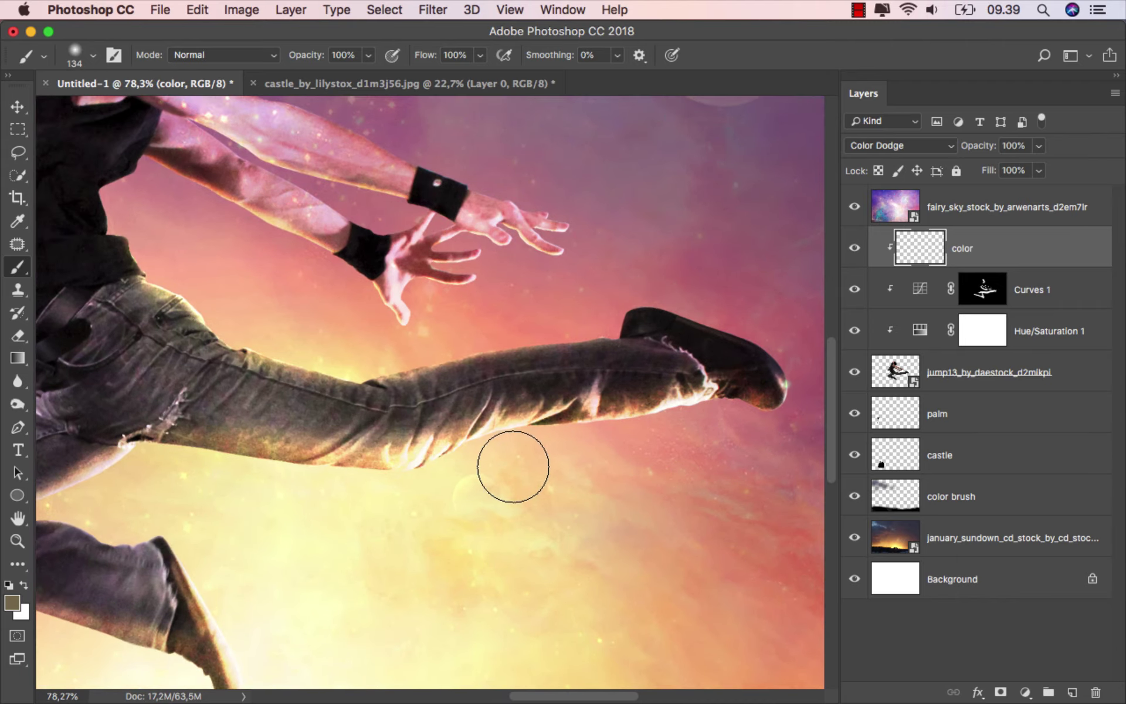
mouse_move(427, 497)
left_mouse_down()
mouse_move(229, 491)
mouse_move(392, 410)
mouse_move(301, 422)
left_mouse_up()
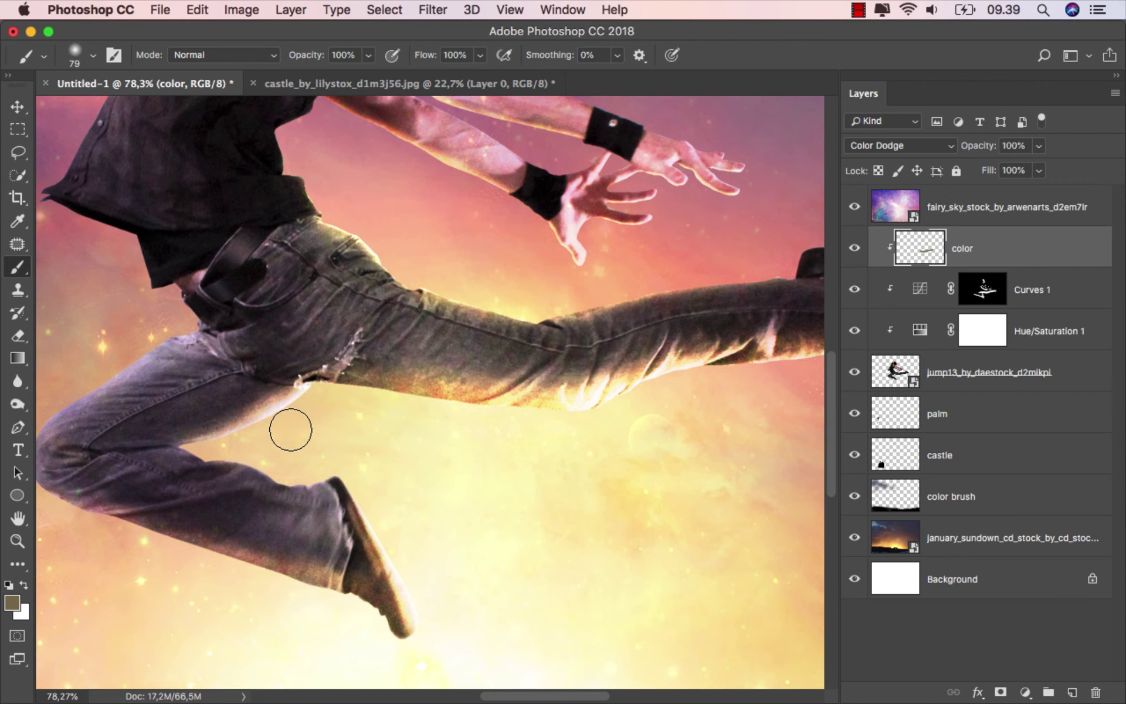
scroll(410, 557, "down", 2)
mouse_move(432, 593)
left_mouse_down()
mouse_move(381, 586)
mouse_move(347, 555)
mouse_move(93, 475)
left_mouse_up()
Step: Lower the brush opacity to 11% and paint a soft glow along the lower leg
key("bracketright")
key("bracketright")
key("bracketright")
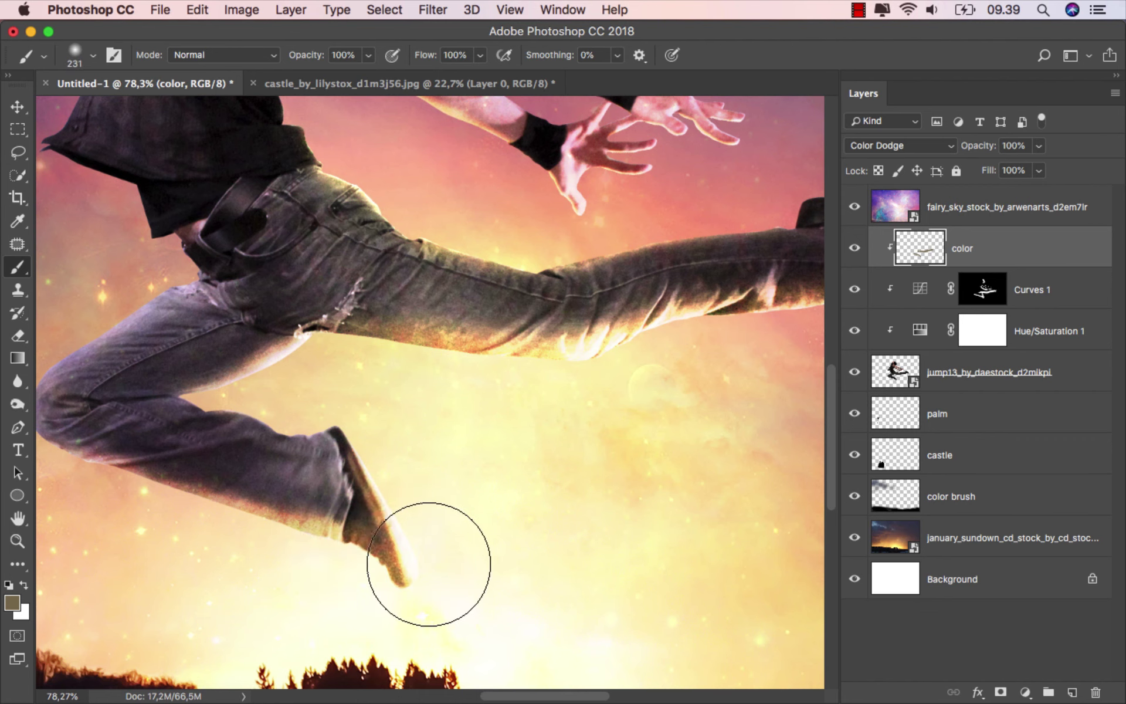
scroll(548, 558, "down", 3)
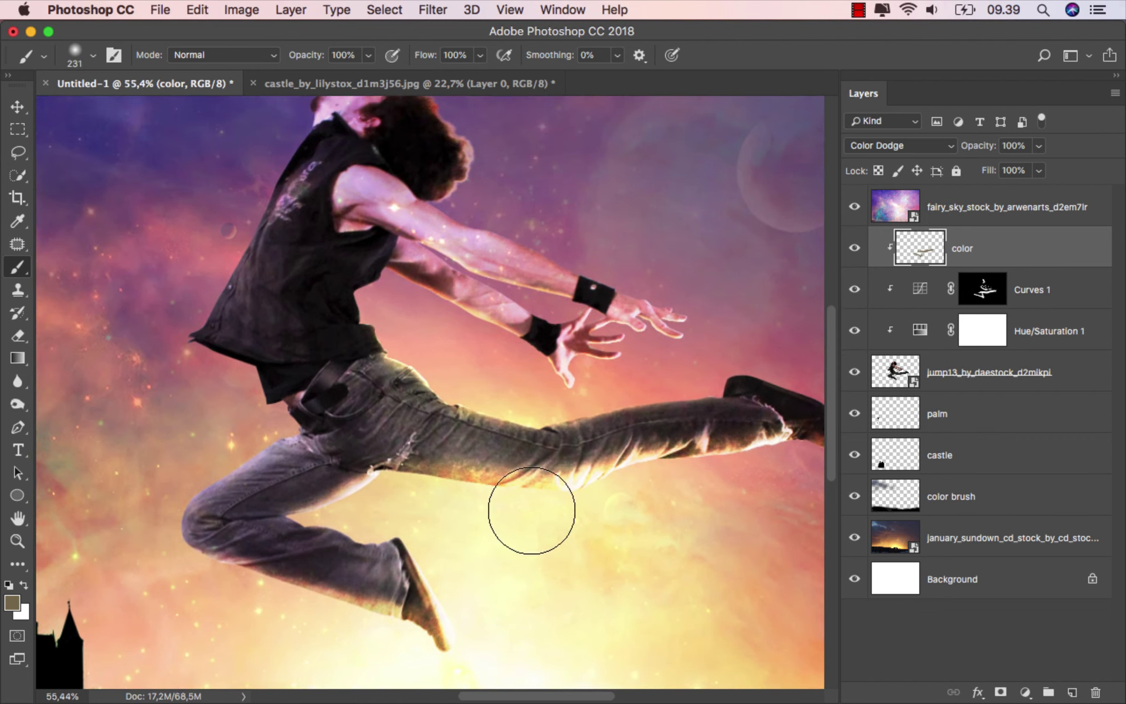
left_click(369, 55)
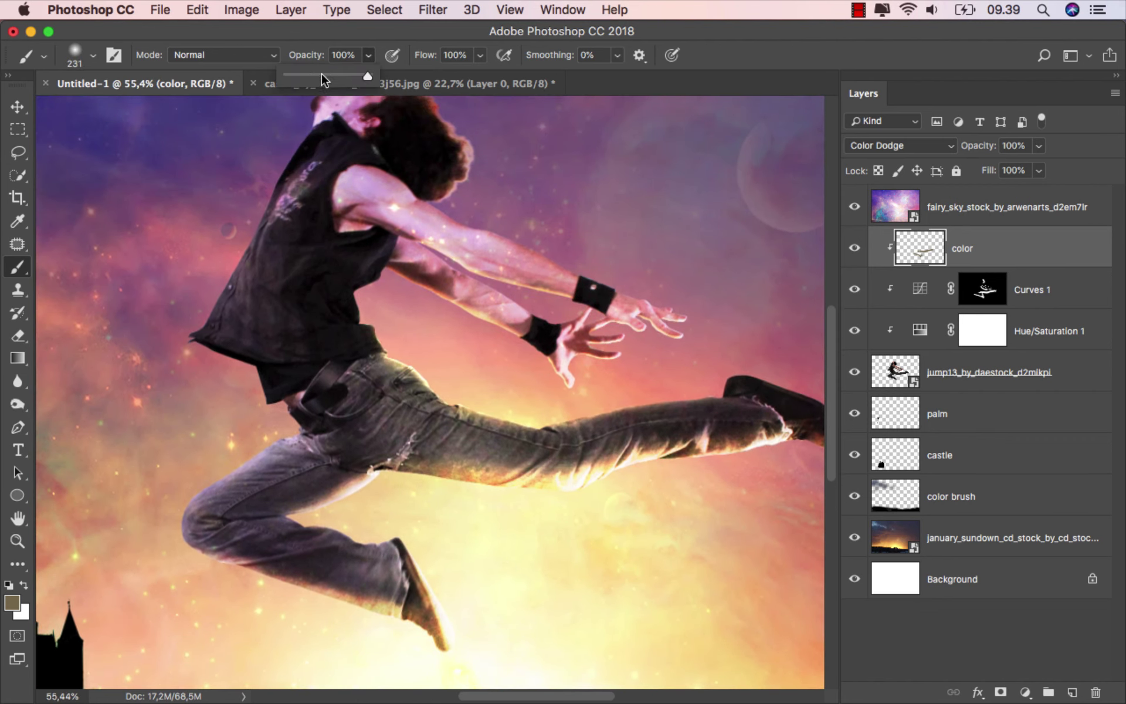
left_click(321, 37)
scroll(498, 381, "up", 1)
scroll(422, 469, "up", 1)
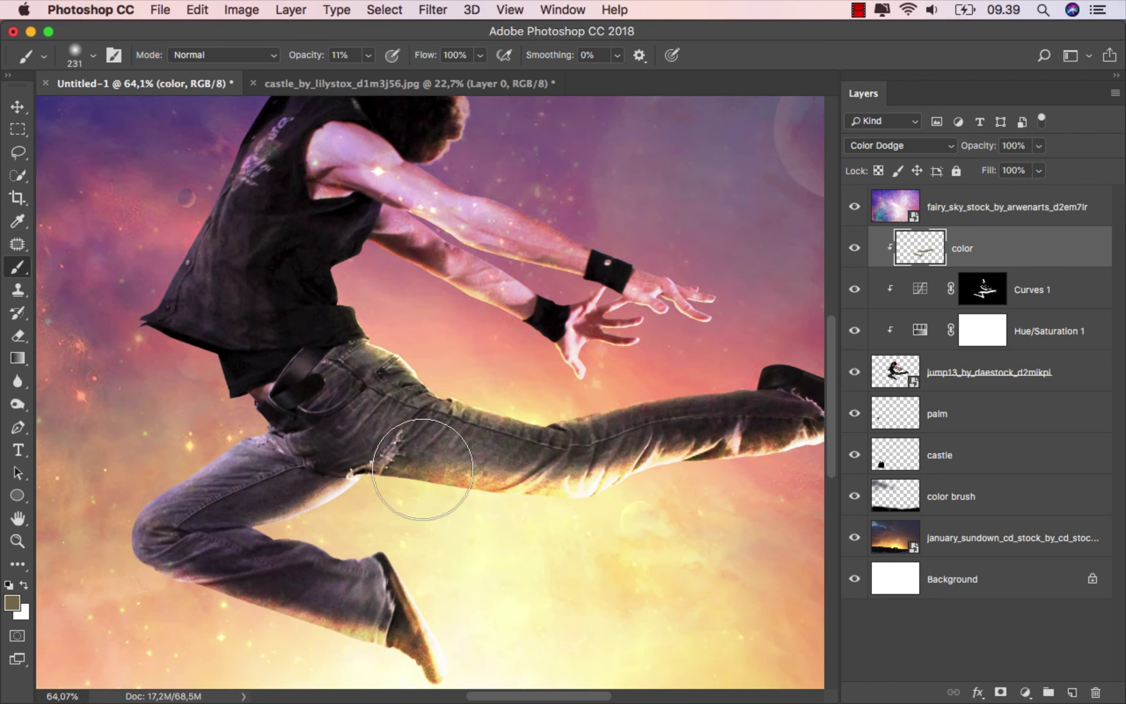
key("bracketleft")
key("bracketleft")
mouse_move(377, 472)
left_mouse_down()
mouse_move(566, 478)
mouse_move(610, 468)
left_mouse_up()
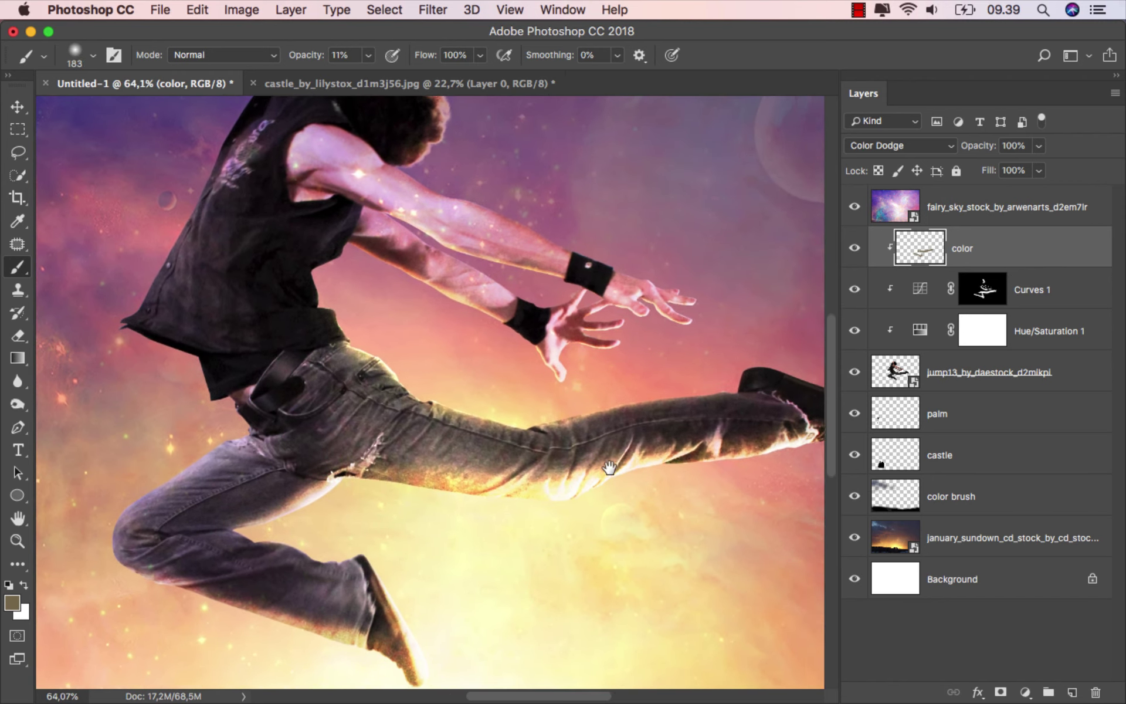
Step: Paint the soft glow over the forearm, hands and upper arm with a smaller brush
scroll(666, 528, "up", 2)
scroll(399, 398, "up", 3)
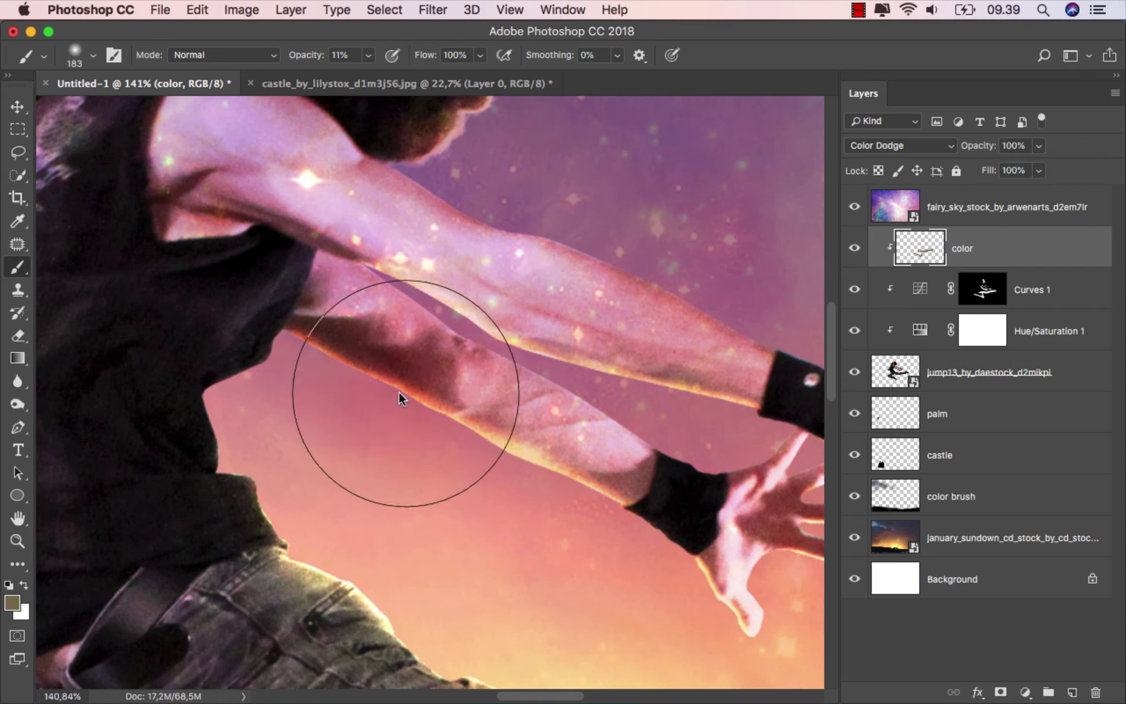
left_click_drag(398, 397, 350, 392)
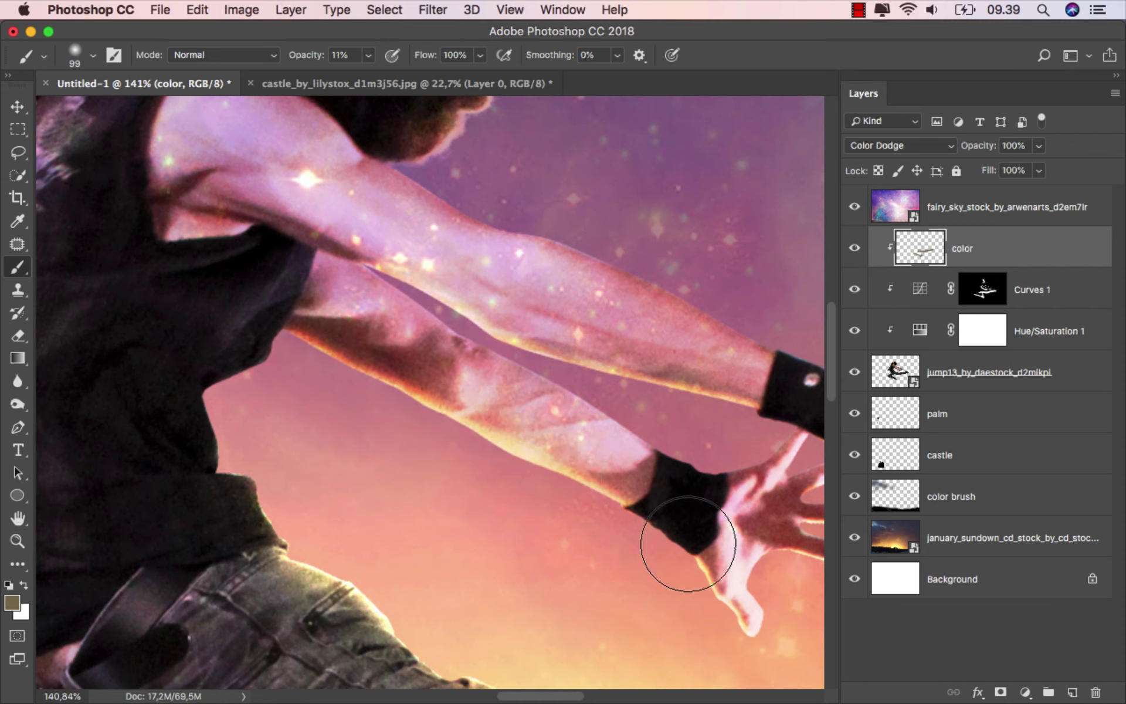
scroll(688, 543, "down", 2)
scroll(688, 544, "right", 4)
left_click_drag(696, 394, 679, 394)
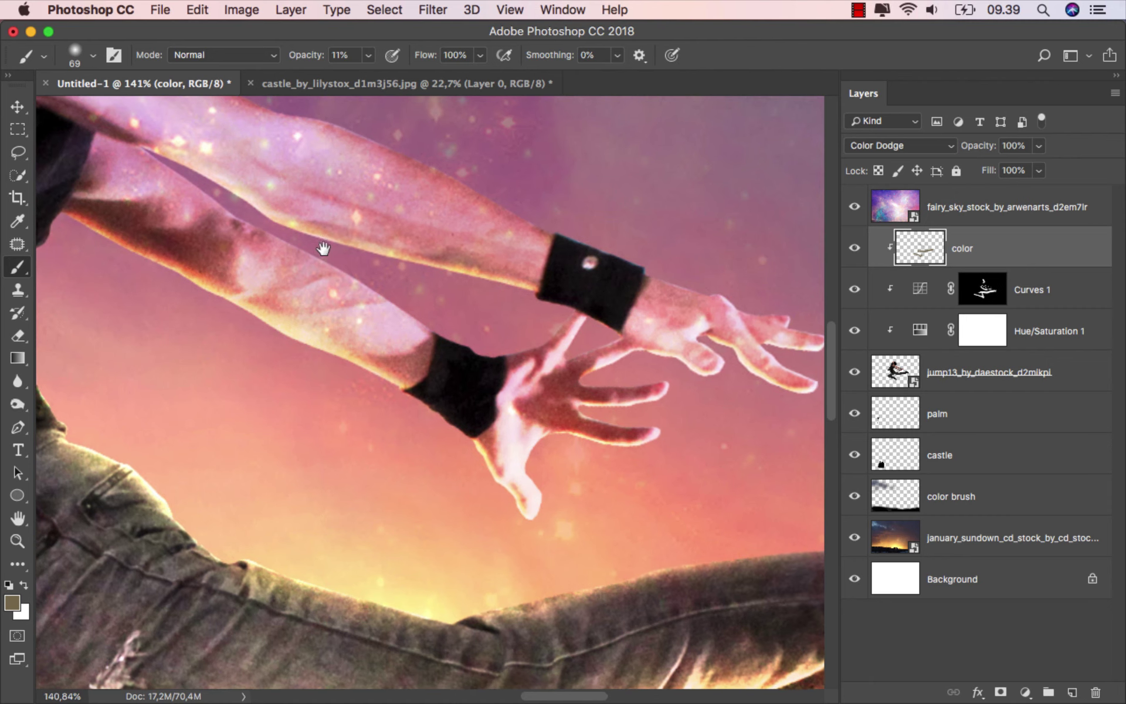
left_click_drag(323, 249, 519, 360)
key("bracketleft")
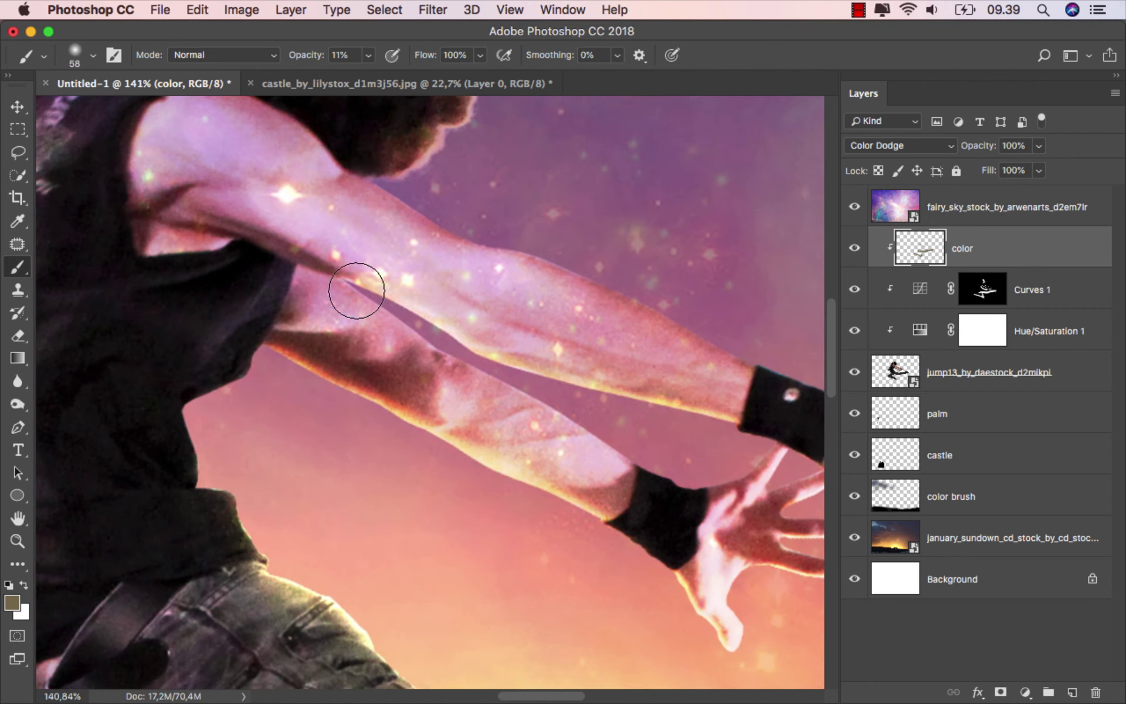
Step: Extend the soft glow toward the shoulder and head with a resized brush
scroll(356, 290, "down", 5)
scroll(409, 389, "down", 3)
key("bracketright")
key("bracketright")
key("bracketright")
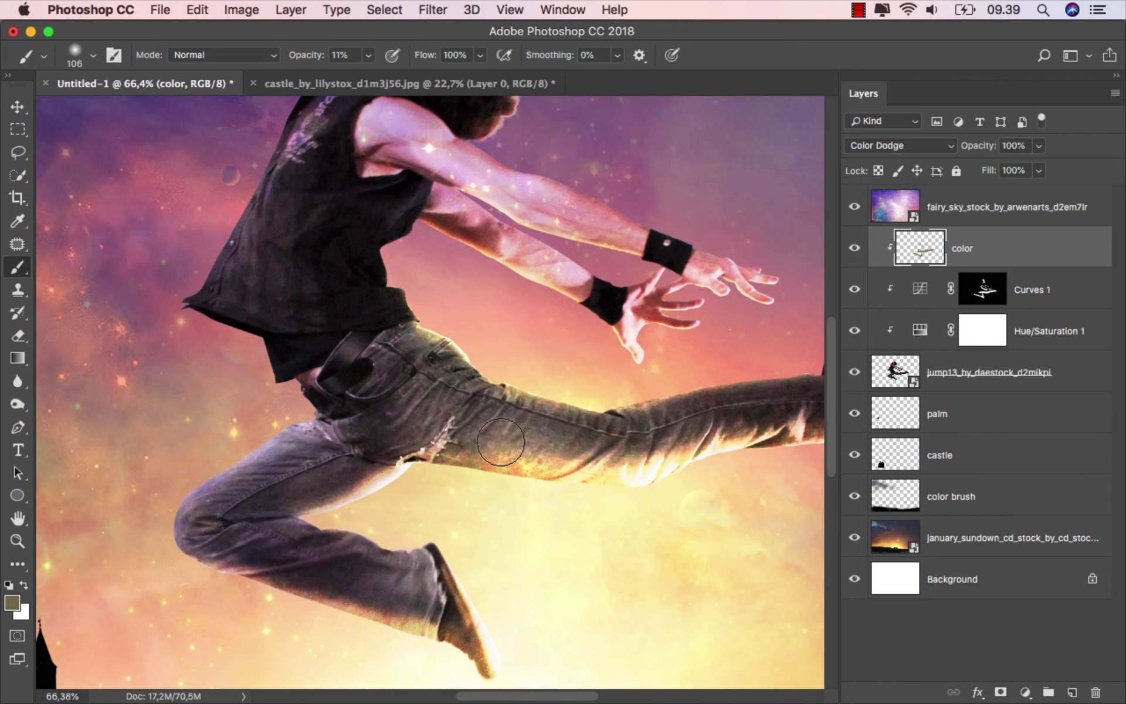
scroll(586, 498, "up", 2)
scroll(586, 498, "right", 1)
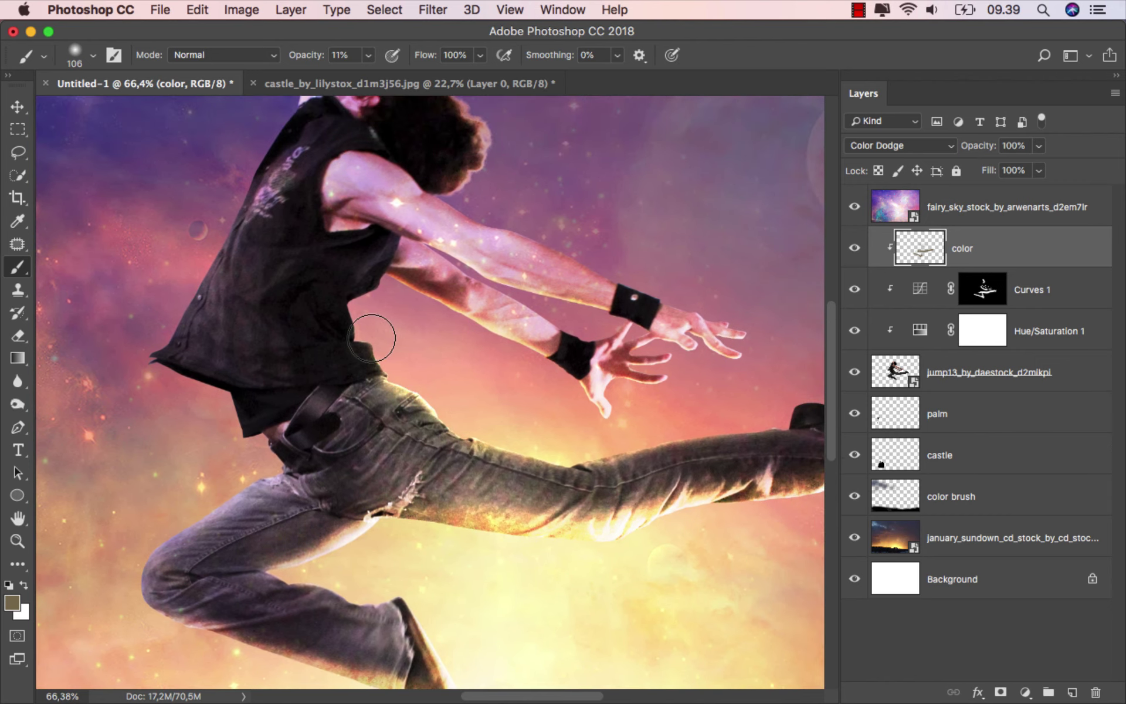
mouse_move(297, 396)
left_mouse_down()
mouse_move(314, 450)
mouse_move(280, 528)
left_mouse_up()
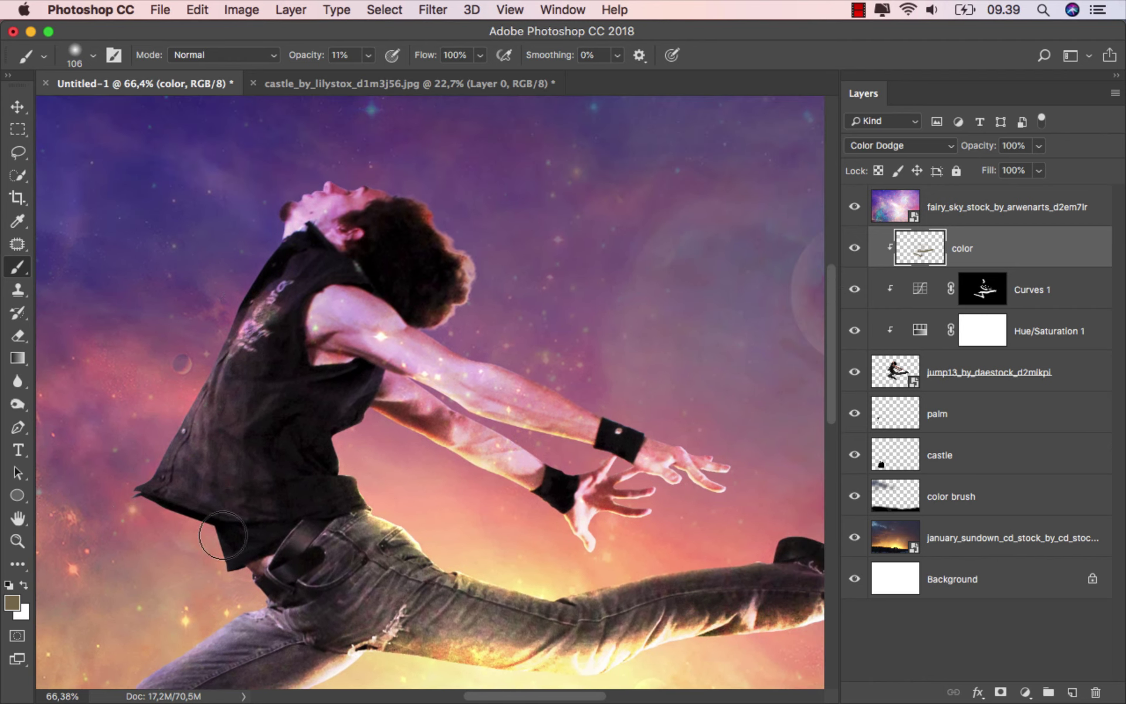
scroll(275, 472, "down", 3)
scroll(551, 463, "down", 1)
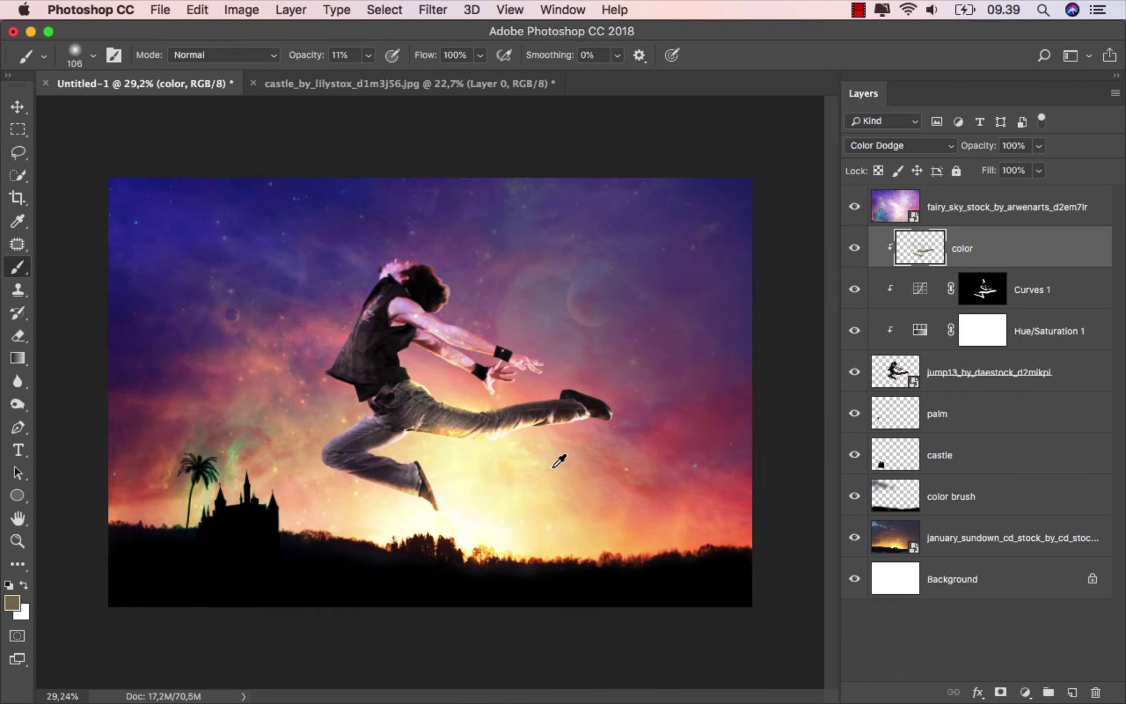
scroll(551, 463, "up", 2)
Step: Toggle the color layer off and on to compare the glow
left_click(854, 249)
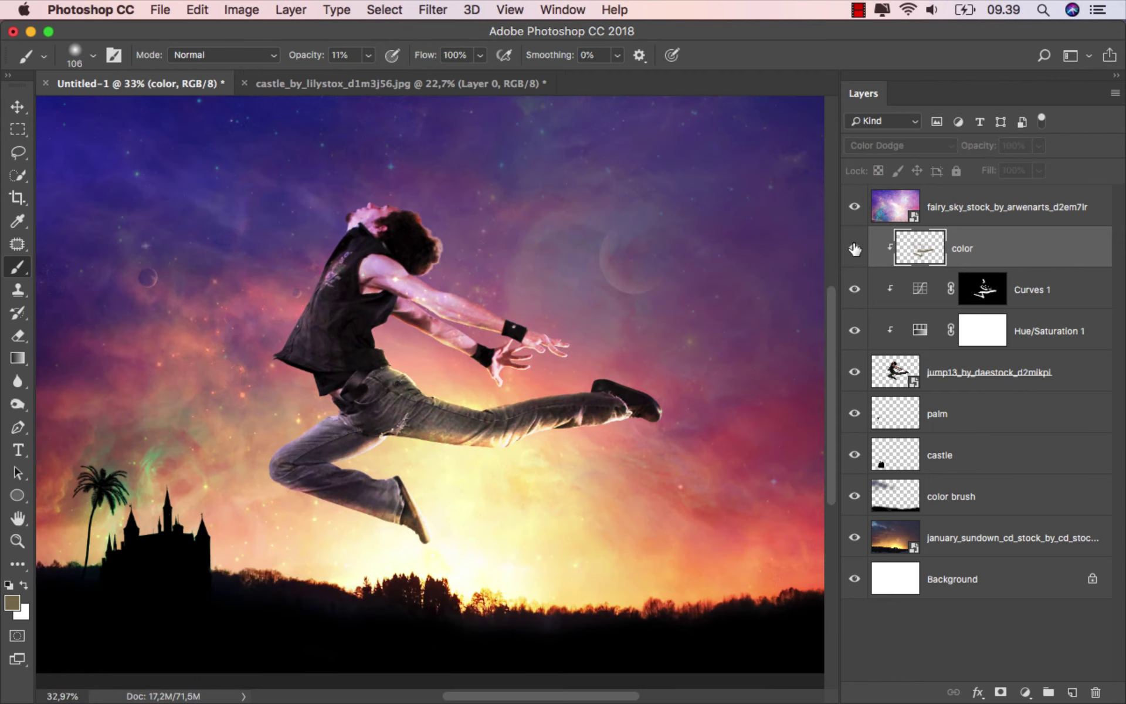
scroll(531, 331, "up", 1)
scroll(531, 332, "up", 2)
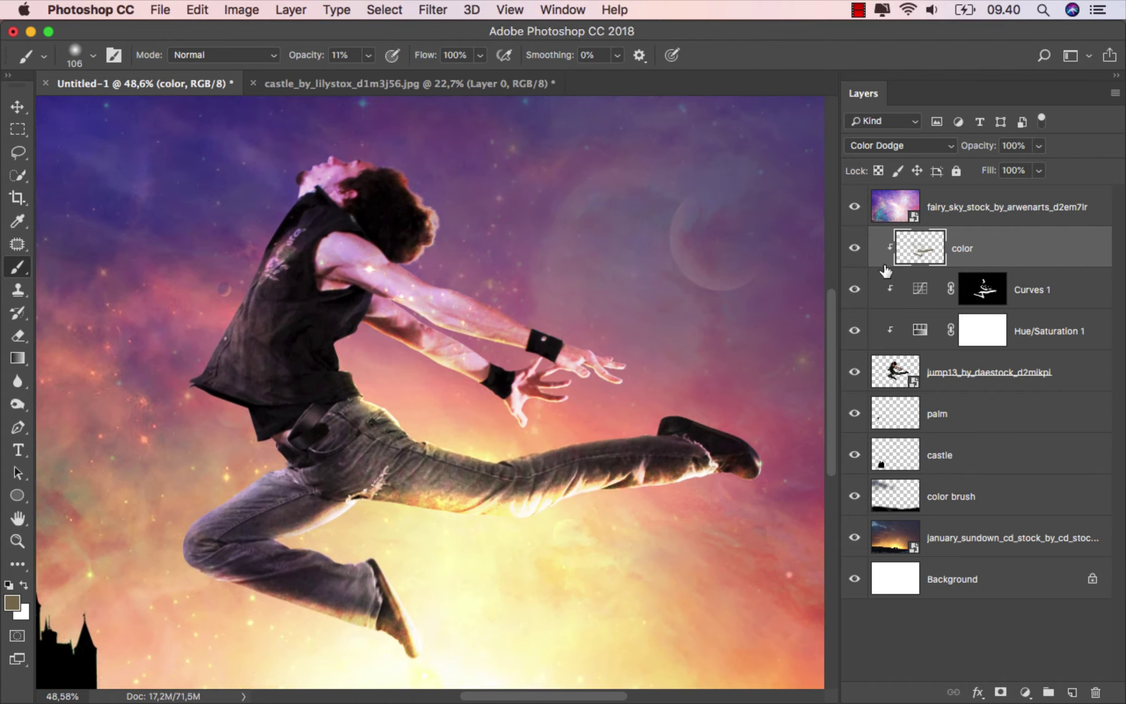
left_click(855, 248)
left_click(855, 248)
scroll(698, 301, "down", 2)
scroll(648, 327, "down", 1)
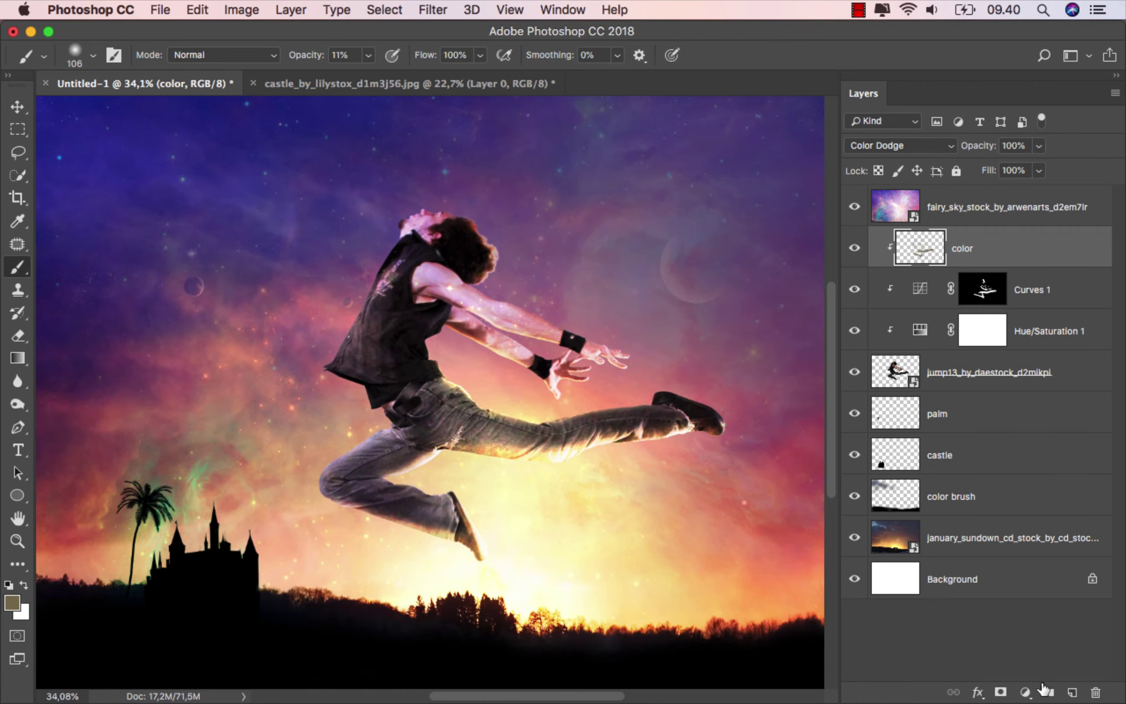
left_click(1026, 691)
Step: Add an Exposure 1 adjustment clipped to the dancer at -0.93 exposure and 0.93 gamma
left_click(1054, 457)
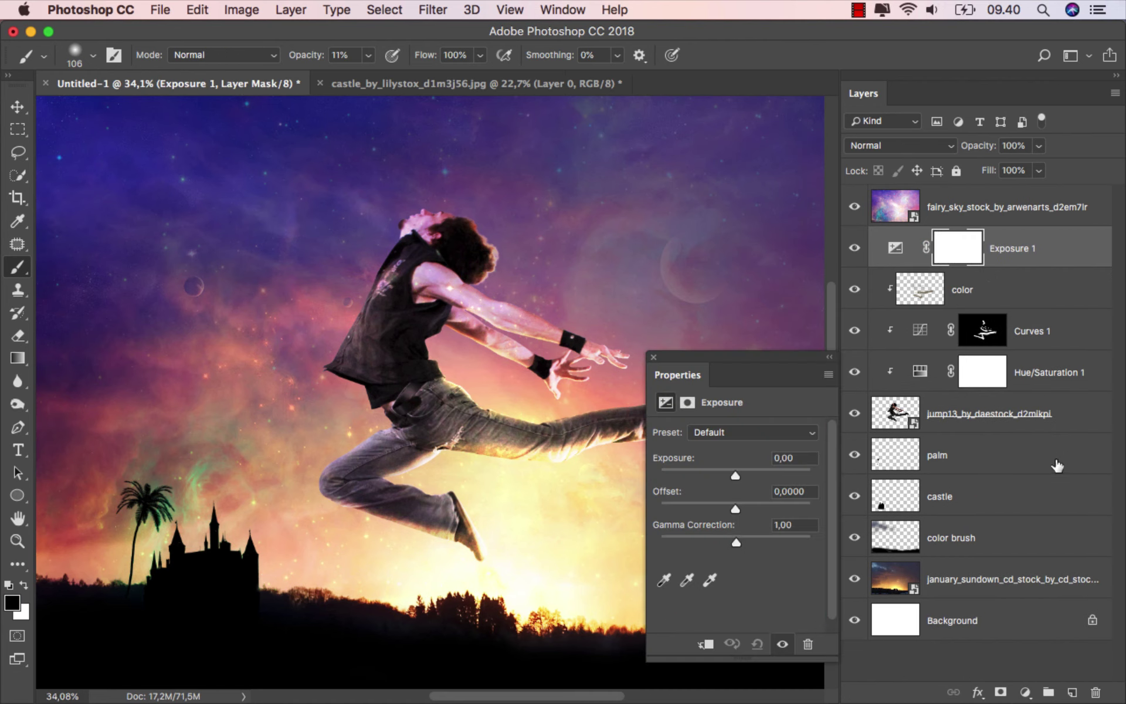
left_click(708, 642)
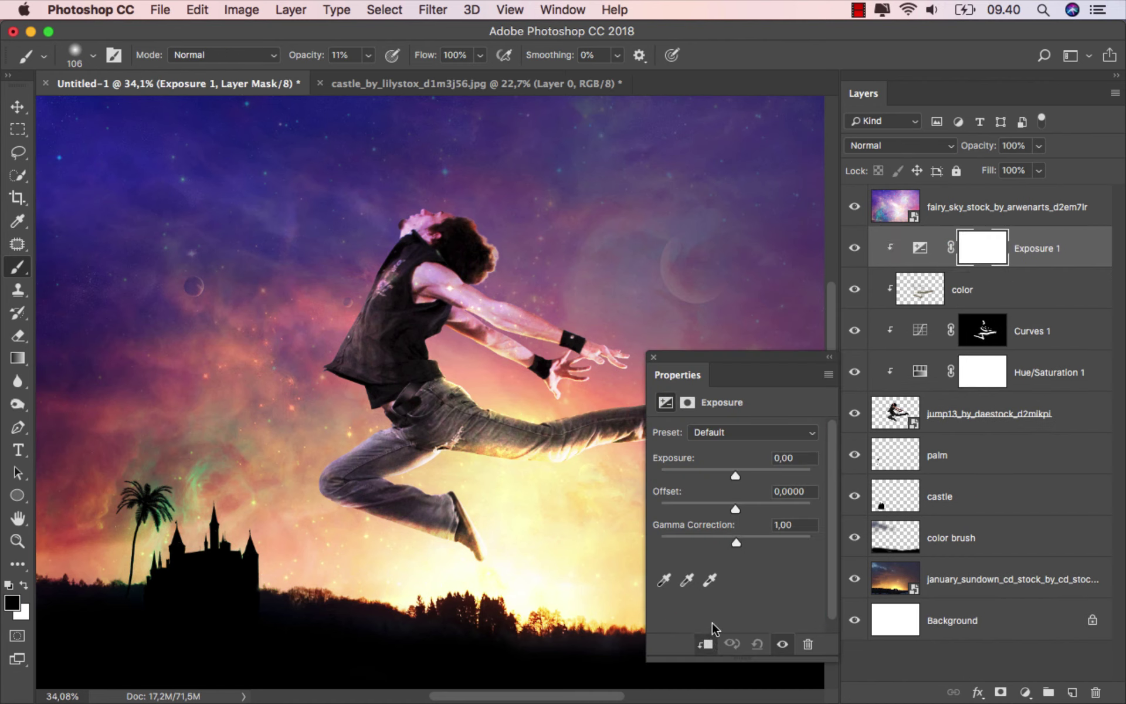
left_click_drag(732, 474, 723, 474)
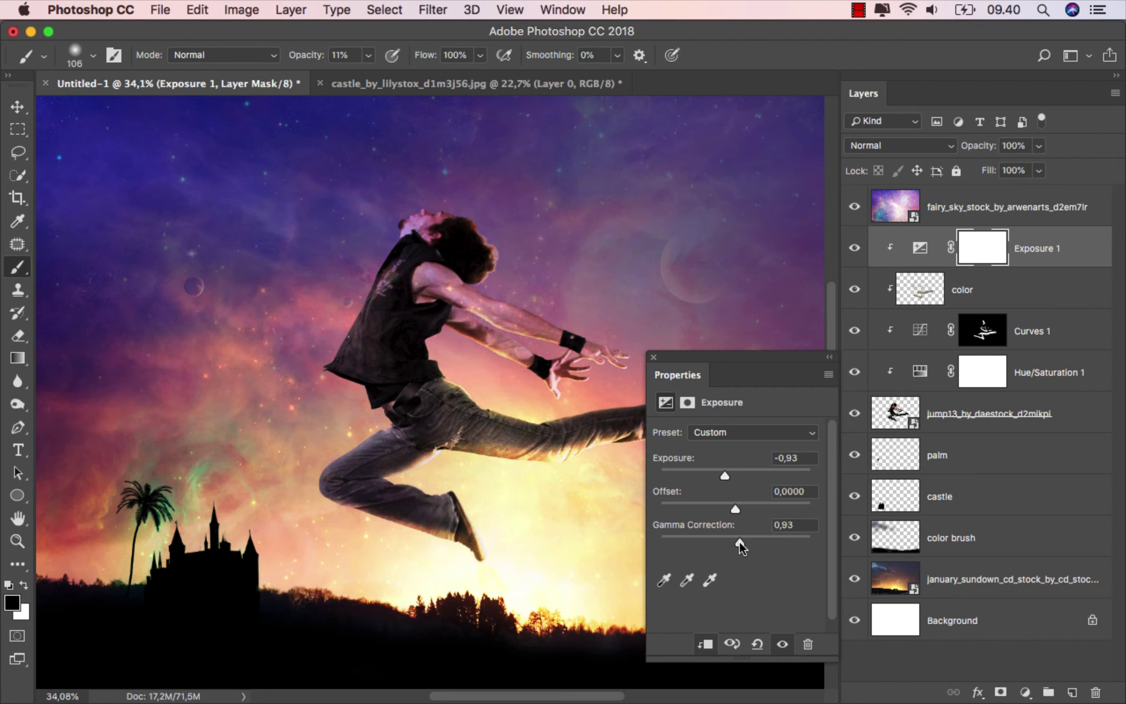
left_click(651, 357)
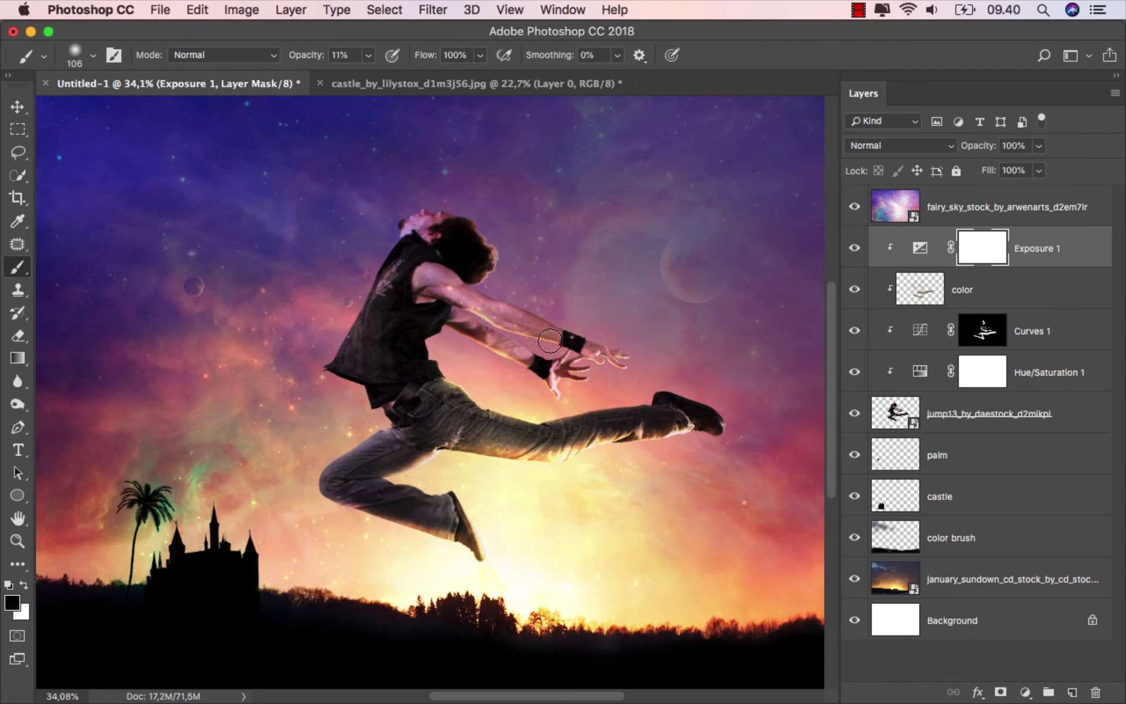
Step: Invert the Exposure 1 mask to hide the darkening and restore full brush opacity
key("super+0")
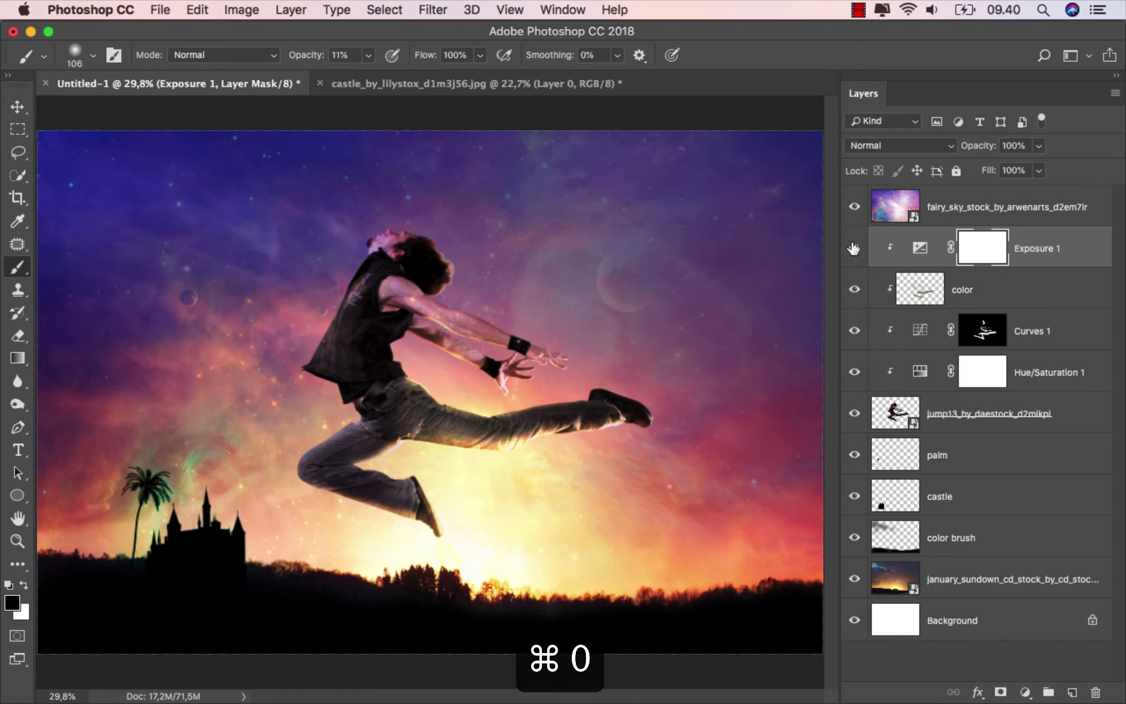
left_click(853, 248)
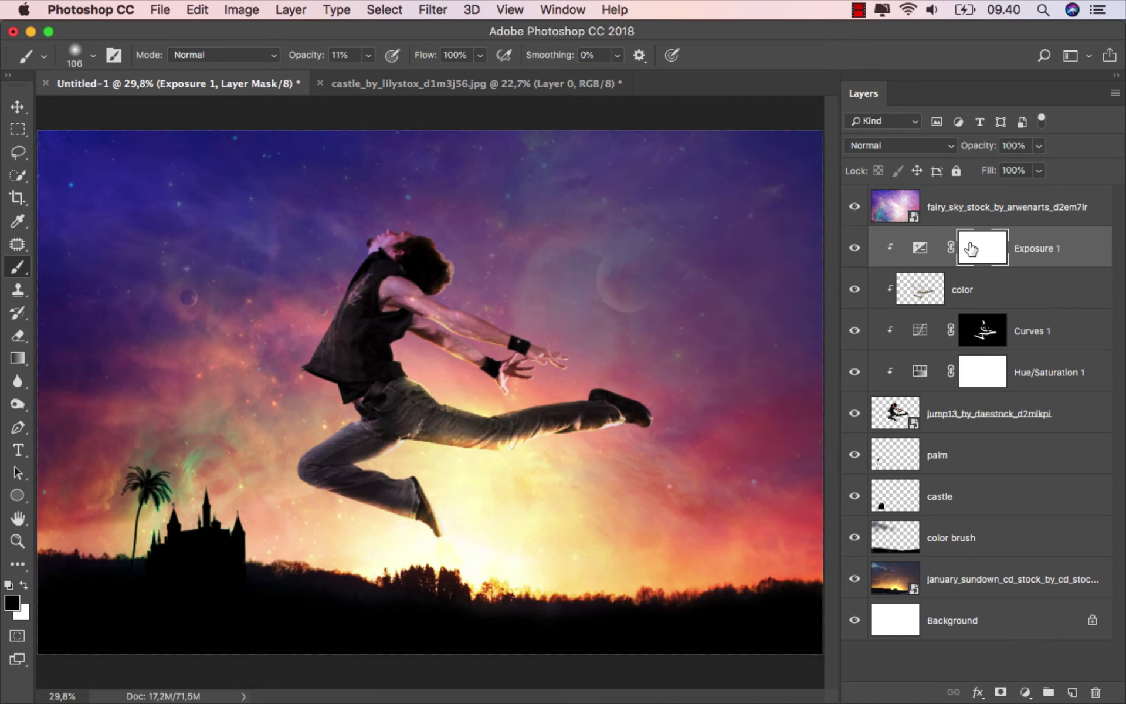
key("super+i")
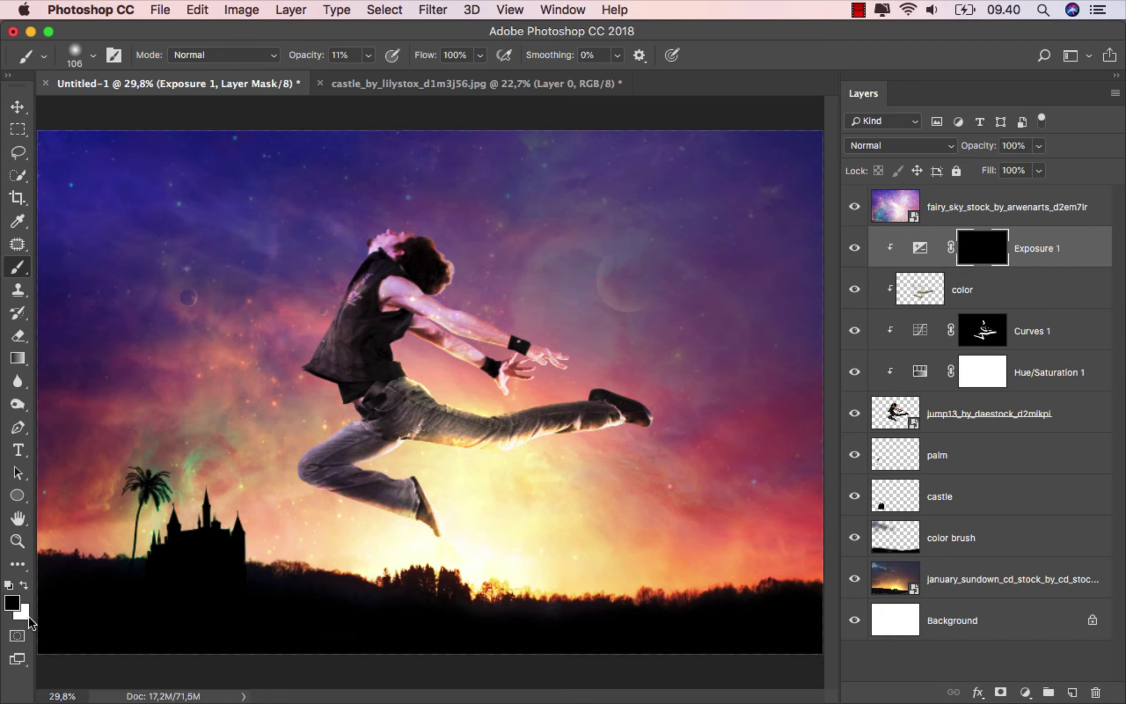
scroll(460, 342, "up", 5)
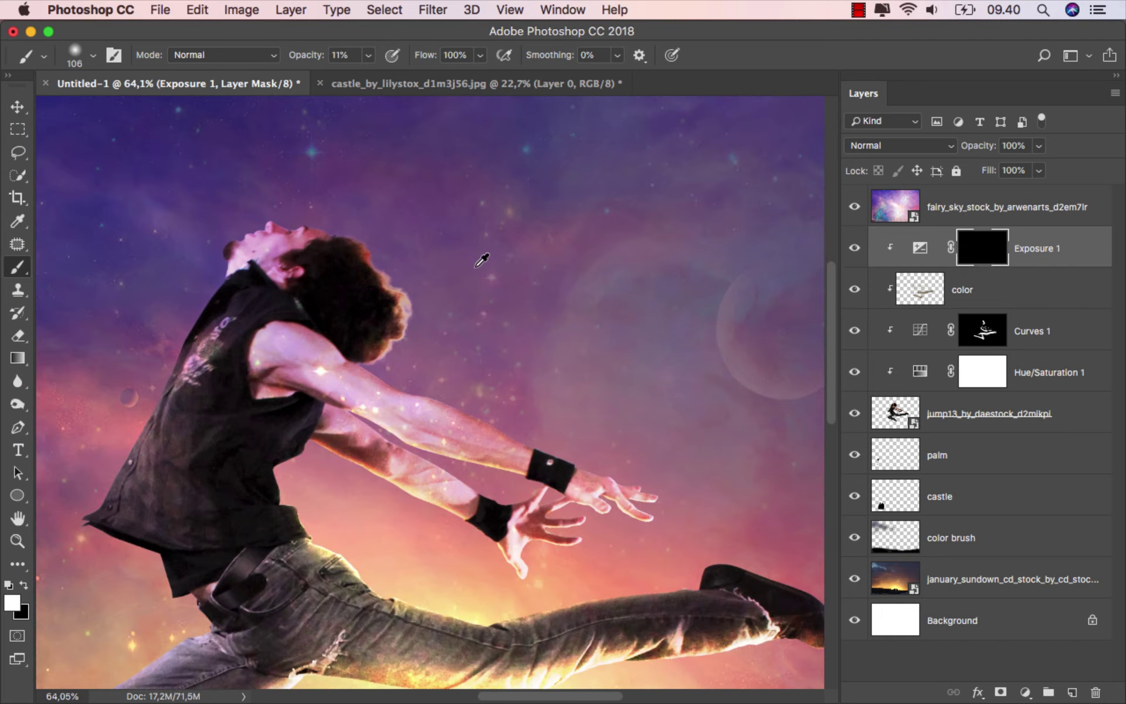
left_click(367, 55)
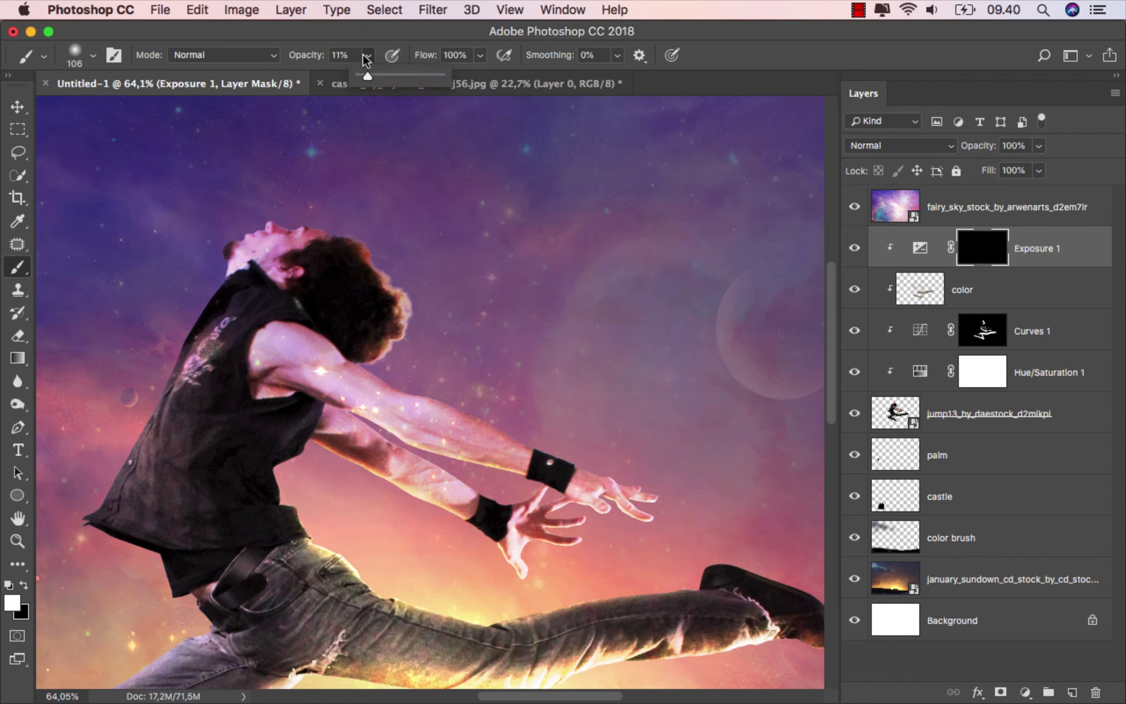
Step: Paint the darkening back along the forearm and resize the brush to about 56 px
scroll(422, 344, "up", 1)
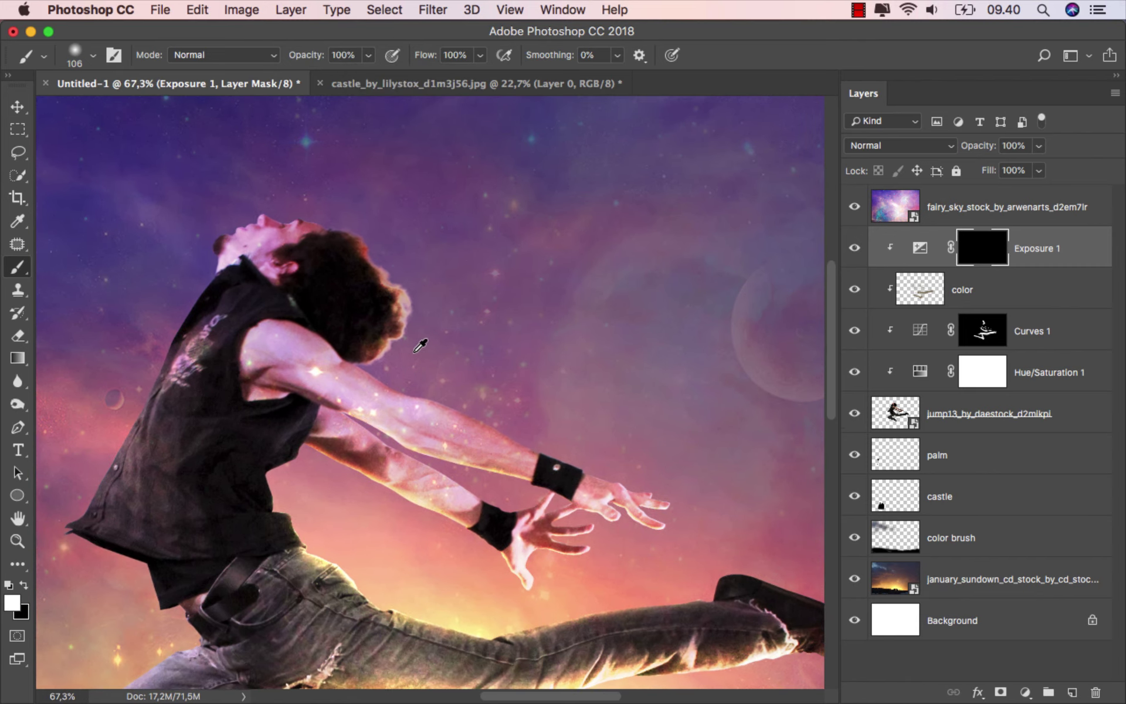
scroll(417, 367, "up", 1)
scroll(404, 375, "up", 1)
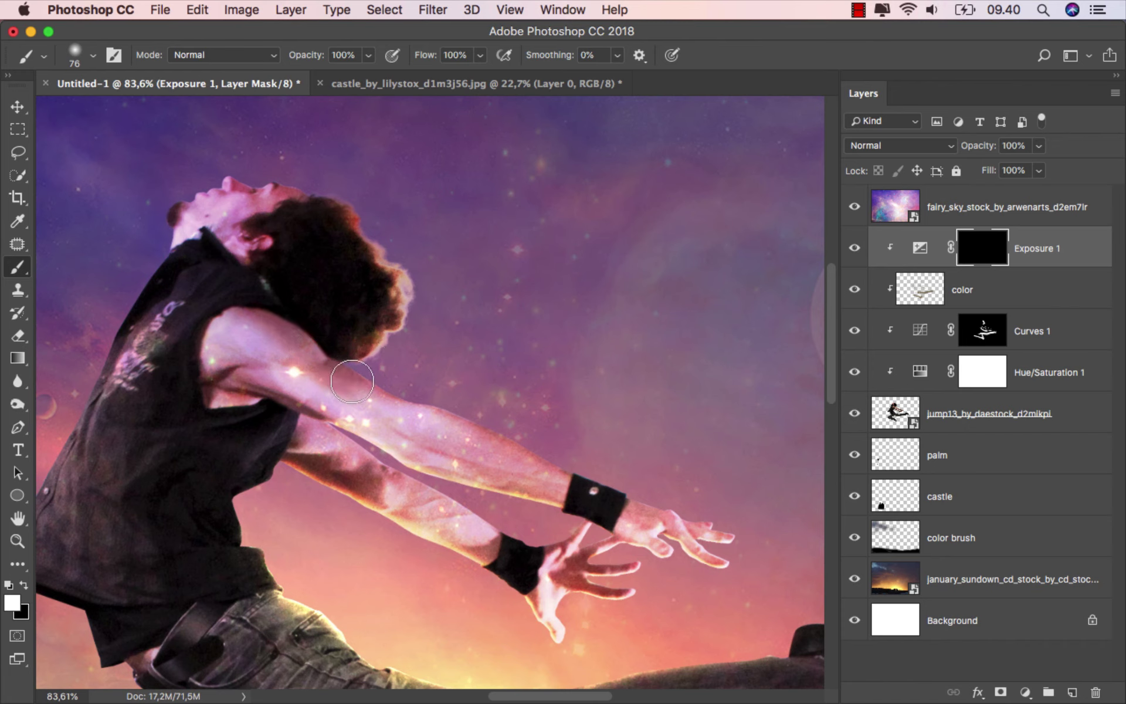
left_click_drag(485, 423, 754, 486)
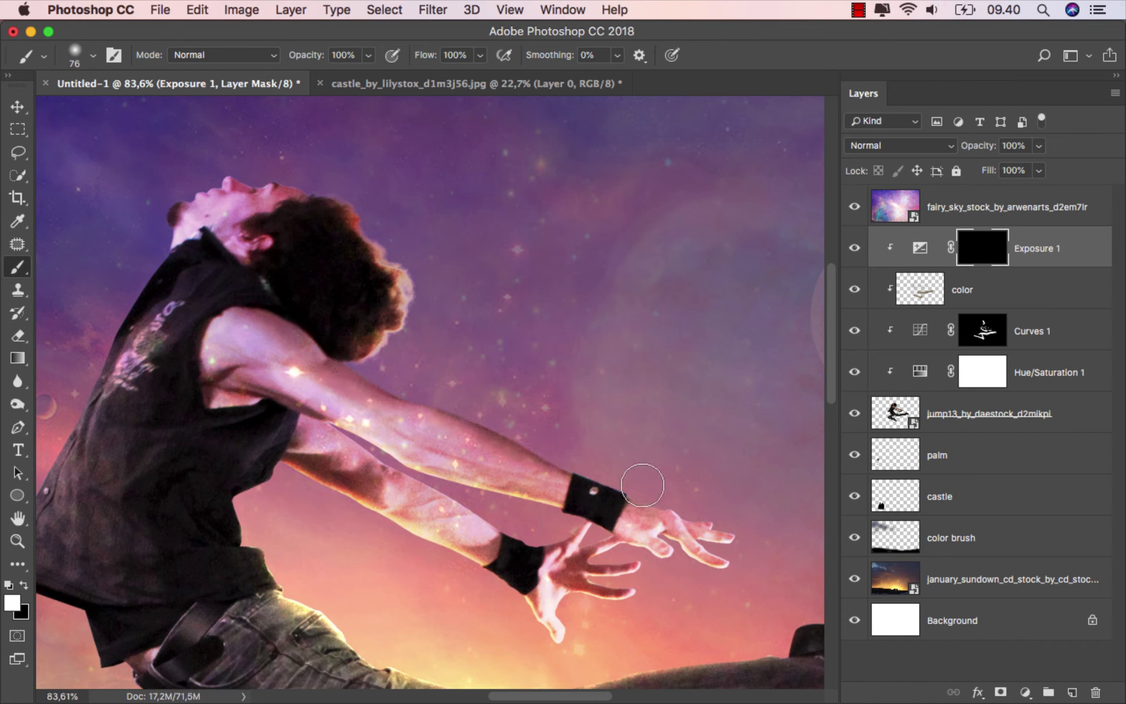
scroll(510, 457, "up", 2)
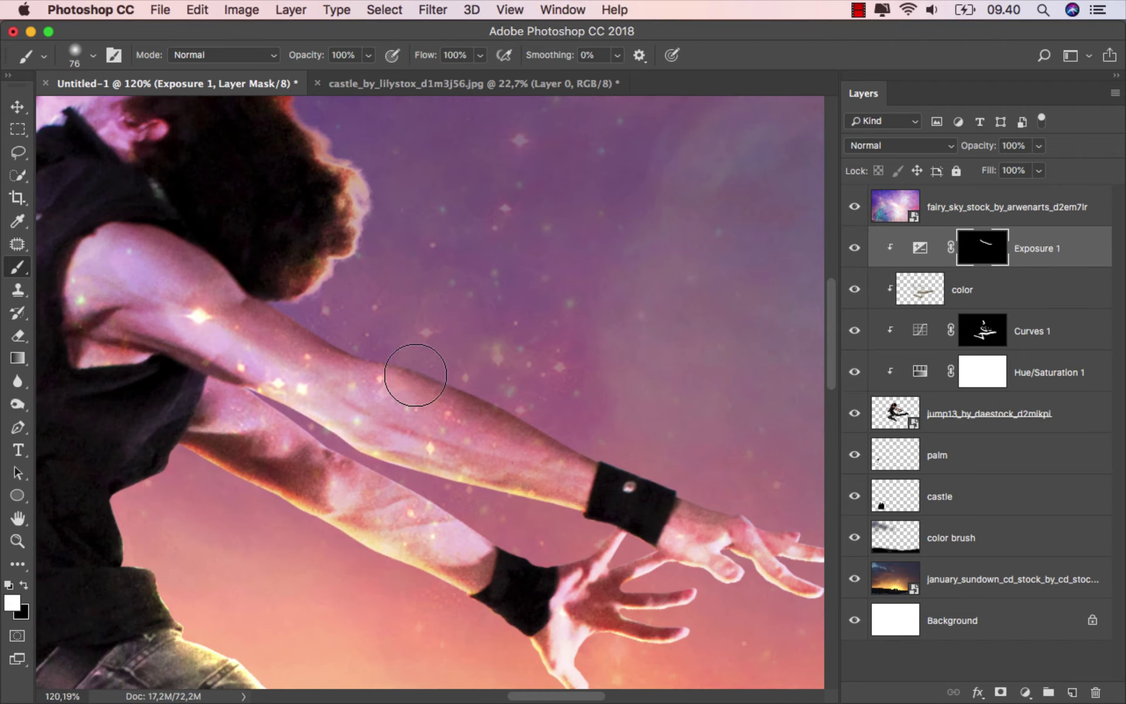
left_click_drag(463, 388, 454, 393)
Step: Shade the forearm and its lower edge with a smaller brush
scroll(446, 404, "up", 5)
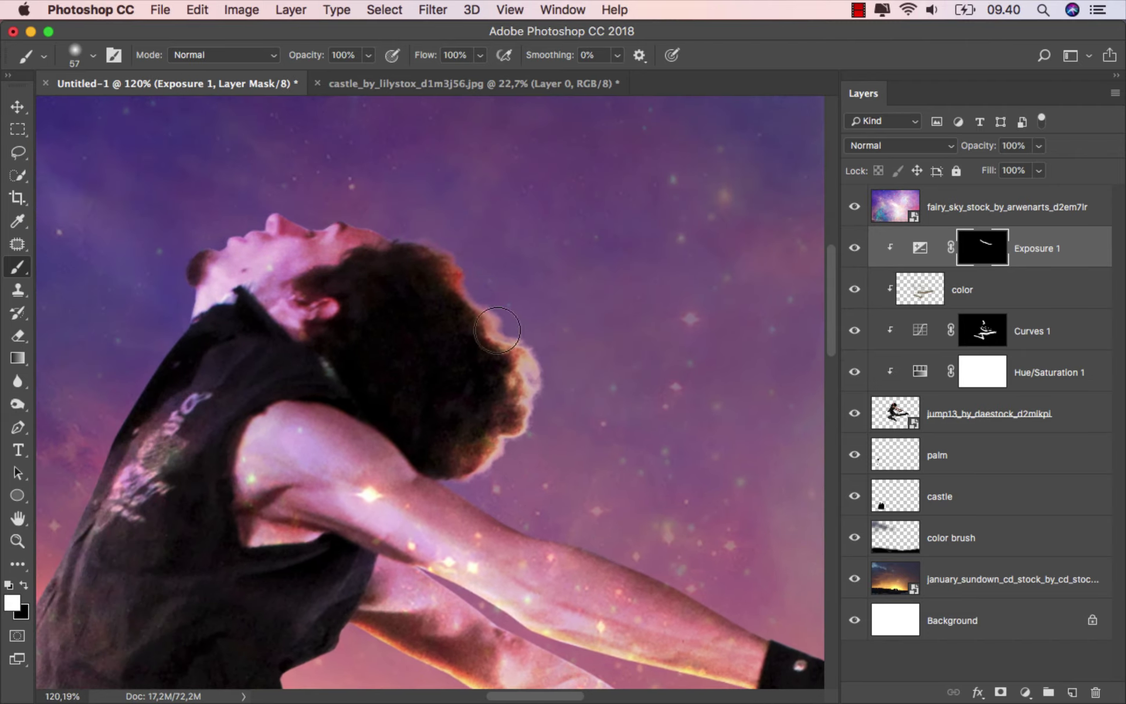
scroll(532, 332, "down", 4)
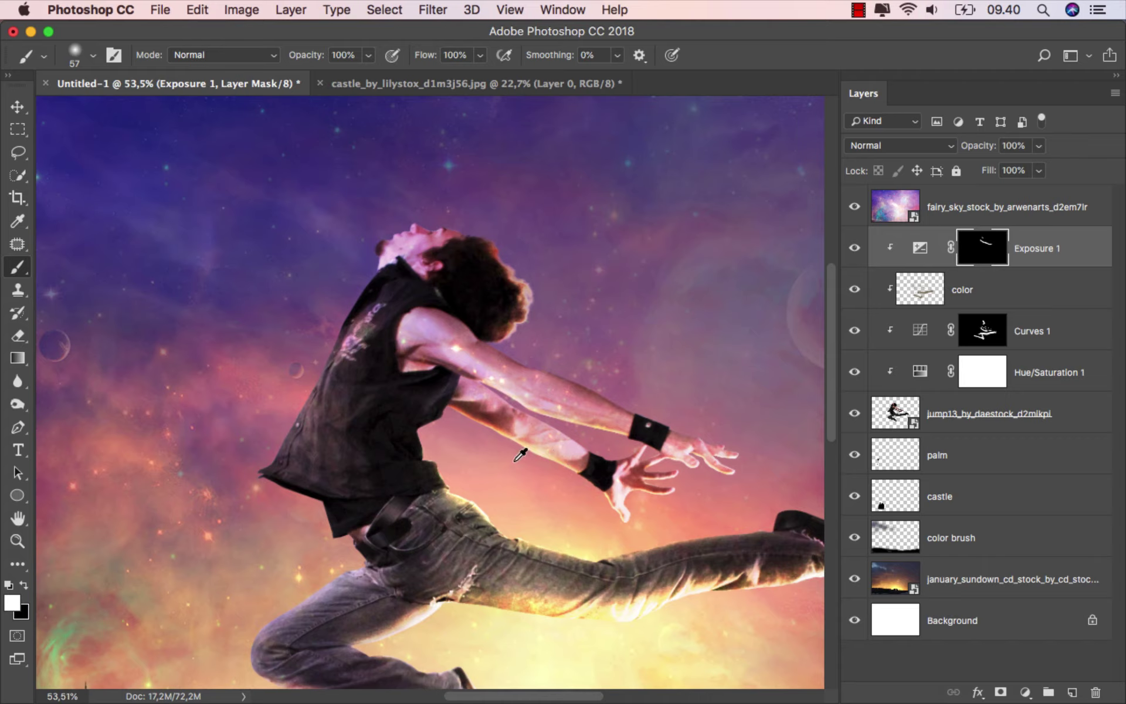
scroll(495, 427, "up", 3)
scroll(492, 368, "up", 5)
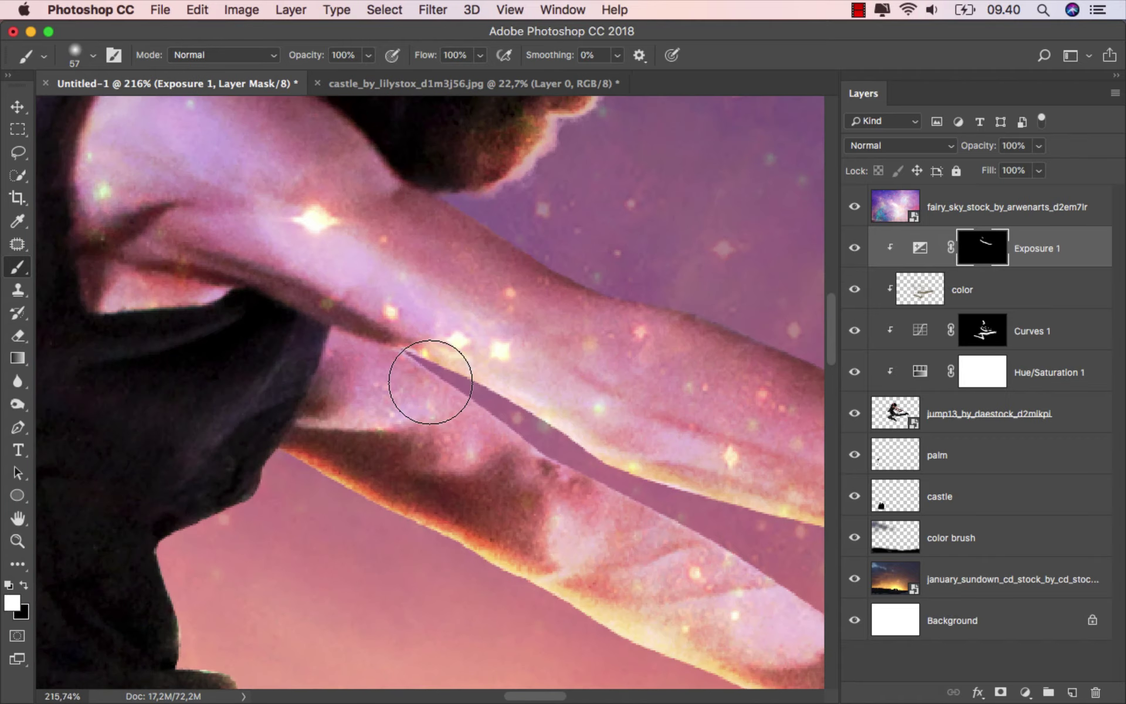
key("bracketleft")
mouse_move(355, 364)
left_mouse_down()
mouse_move(635, 510)
mouse_move(482, 397)
mouse_move(678, 489)
left_mouse_up()
mouse_move(754, 531)
left_mouse_down()
mouse_move(704, 487)
mouse_move(580, 442)
mouse_move(329, 293)
mouse_move(88, 181)
mouse_move(118, 238)
mouse_move(111, 262)
left_mouse_up()
scroll(372, 307, "down", 2)
scroll(459, 329, "down", 2)
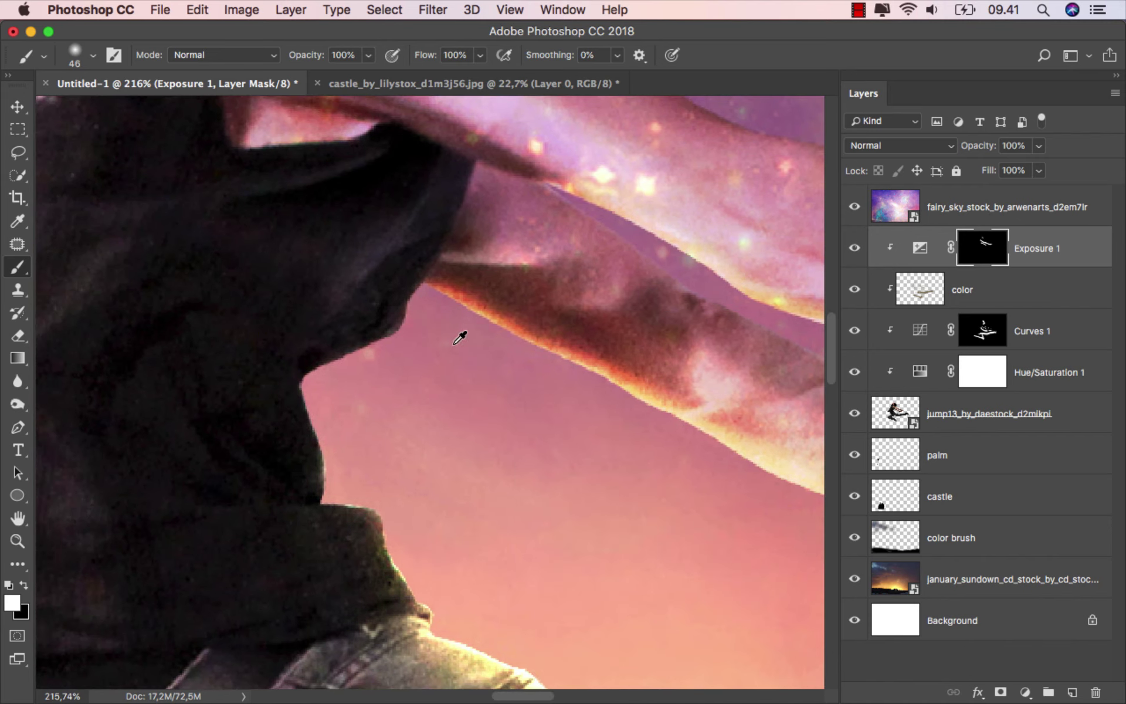
scroll(459, 339, "down", 2)
scroll(448, 345, "down", 3)
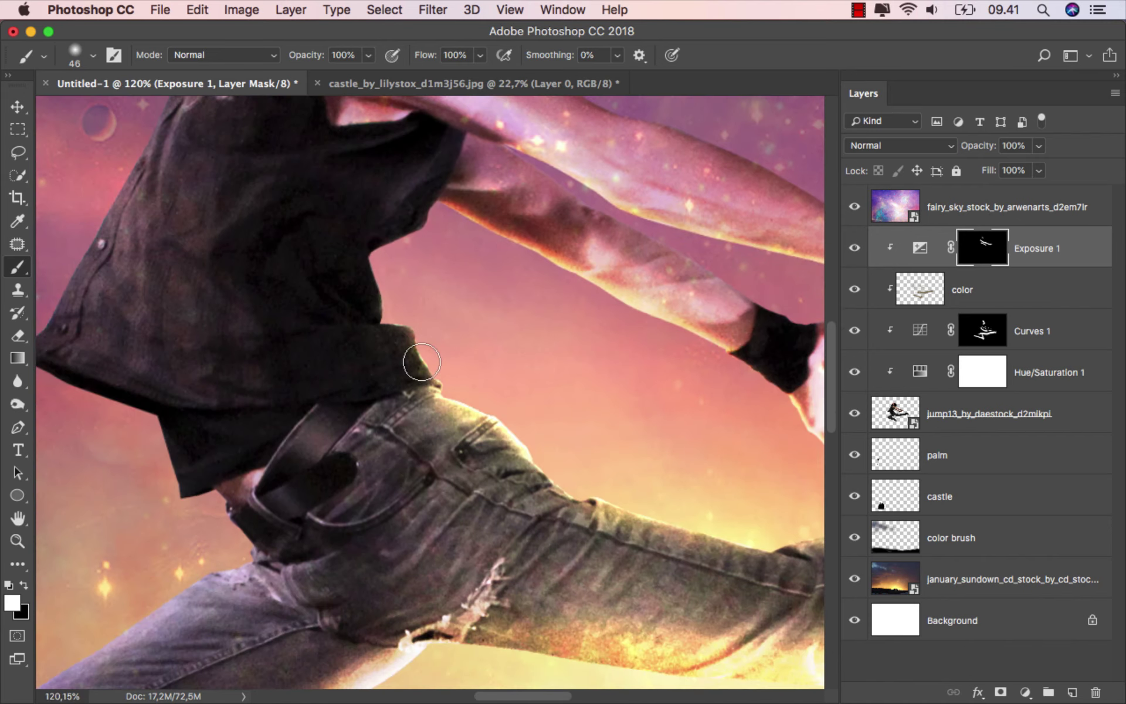
scroll(420, 358, "down", 1)
scroll(416, 355, "down", 2)
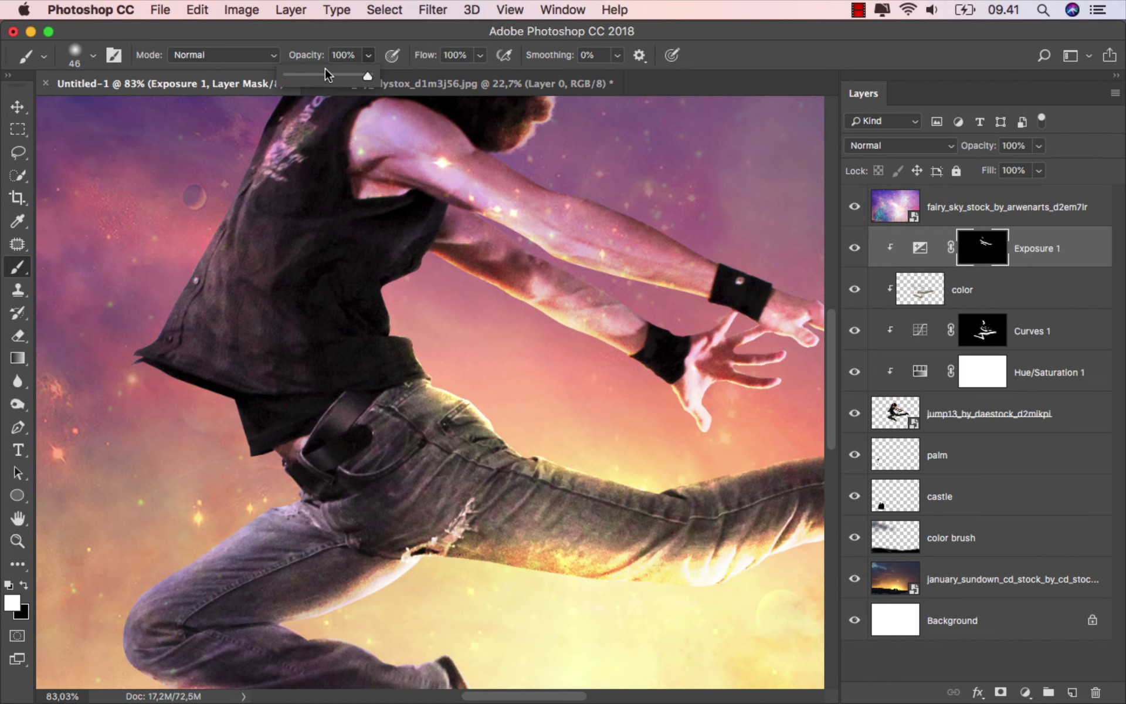
Step: Paint soft 27% strokes with a ~98 px brush over the bent thigh, shirt and shoulder
scroll(427, 340, "right", 5)
scroll(427, 339, "down", 2)
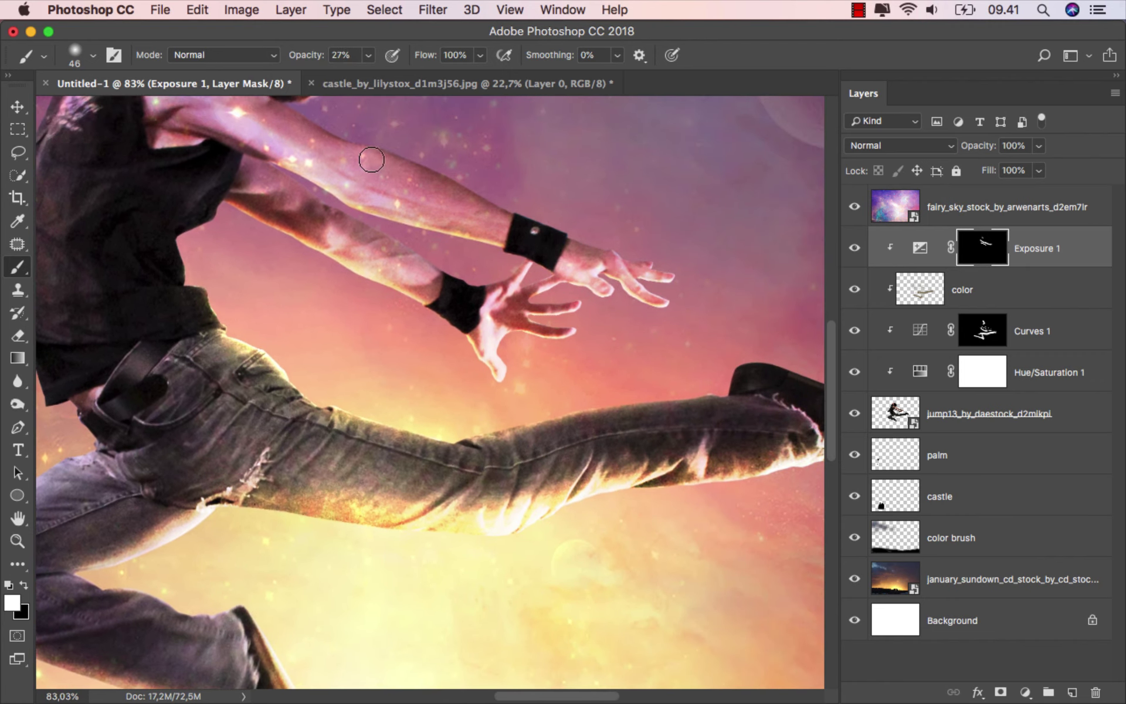
scroll(307, 134, "down", 2)
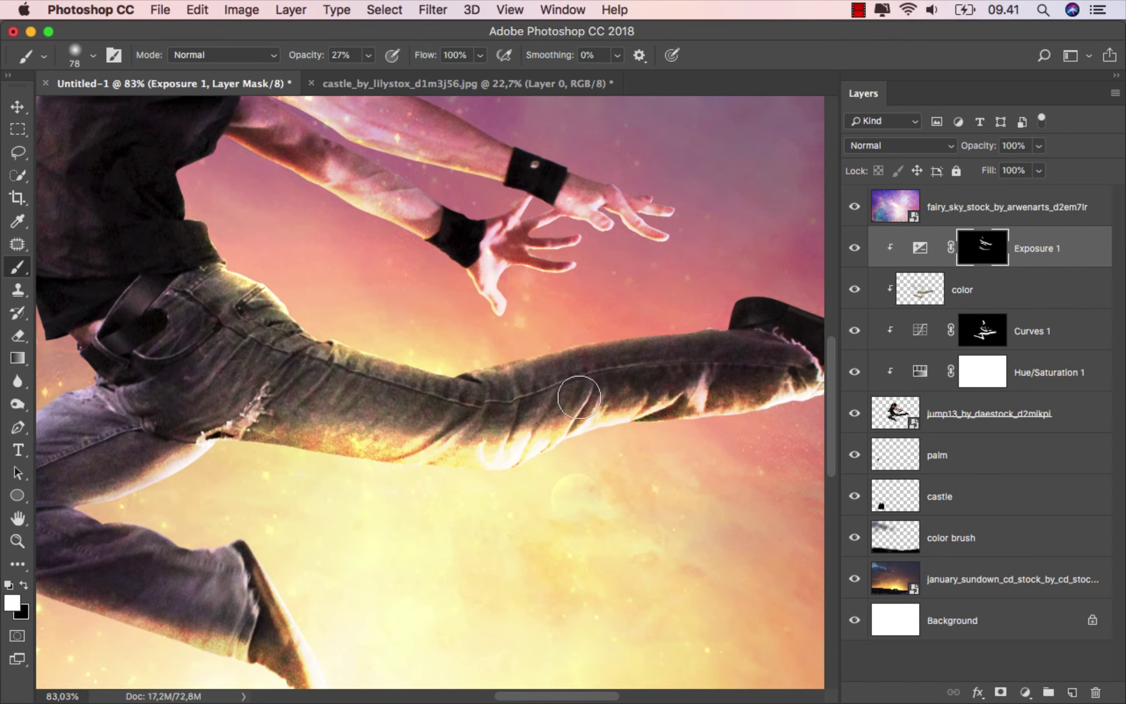
left_click_drag(761, 360, 706, 354)
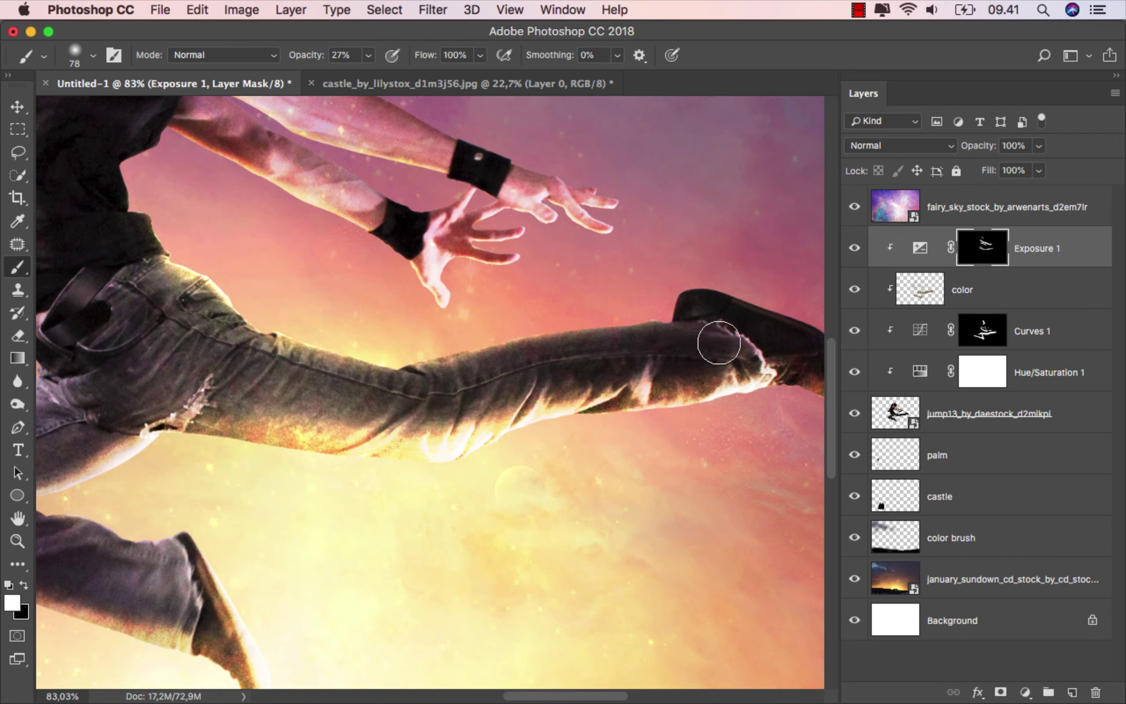
left_click_drag(302, 402, 480, 336)
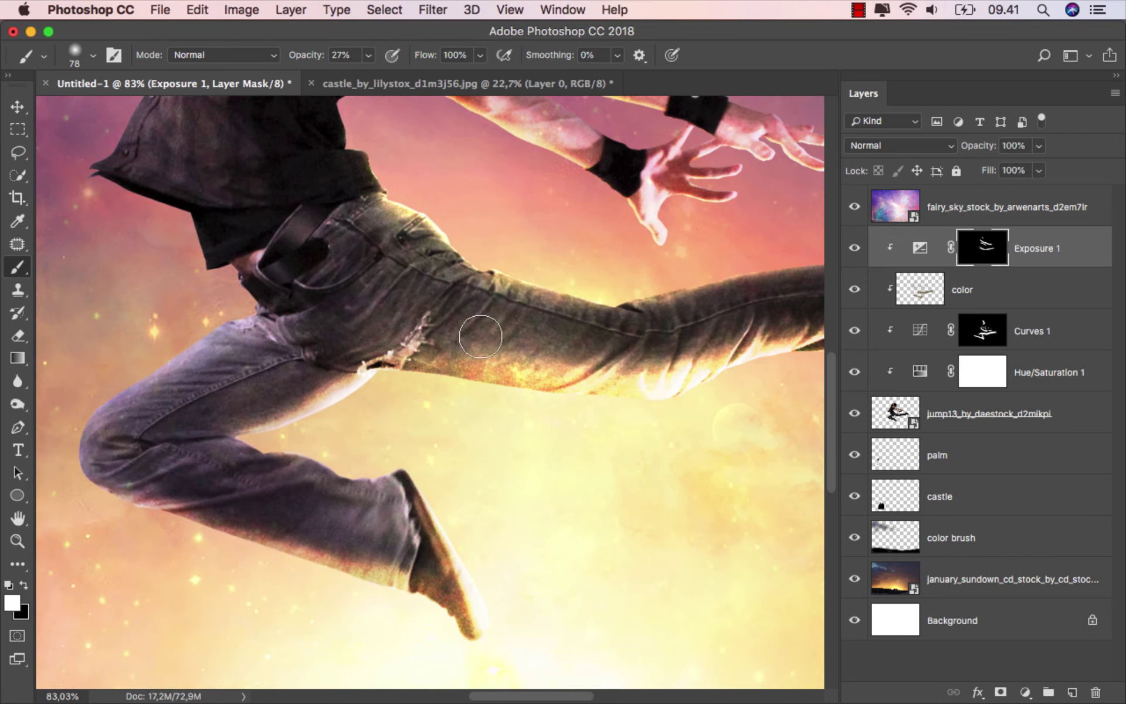
left_click_drag(243, 370, 250, 371)
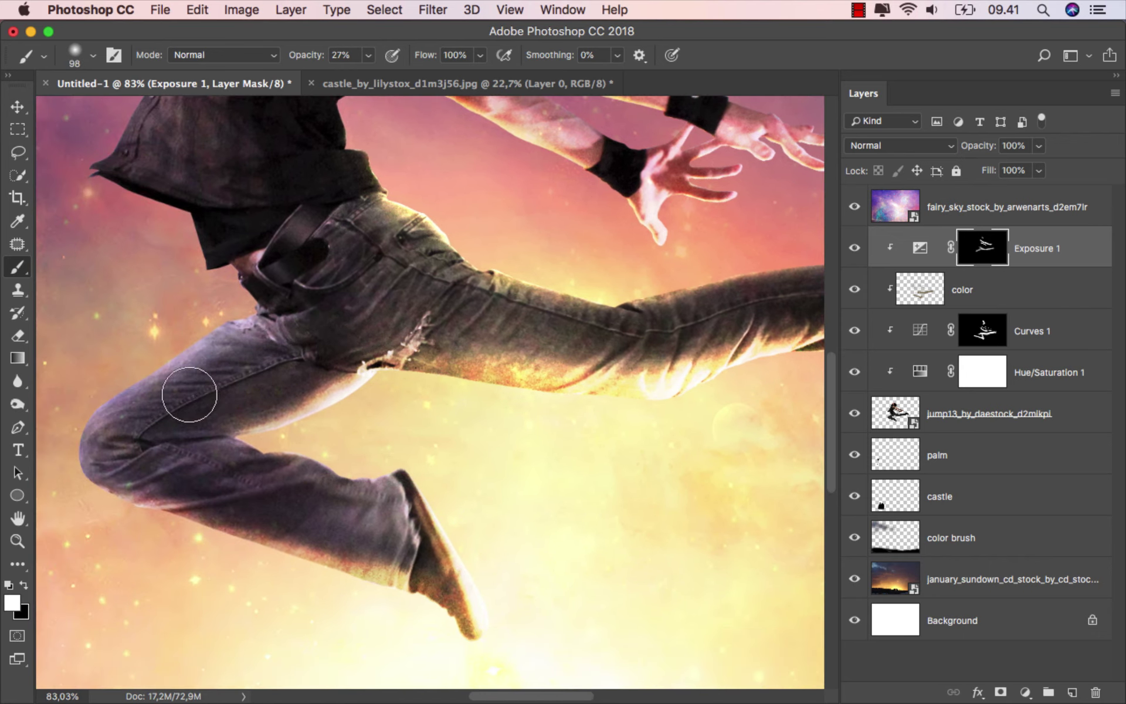
left_click_drag(151, 439, 296, 293)
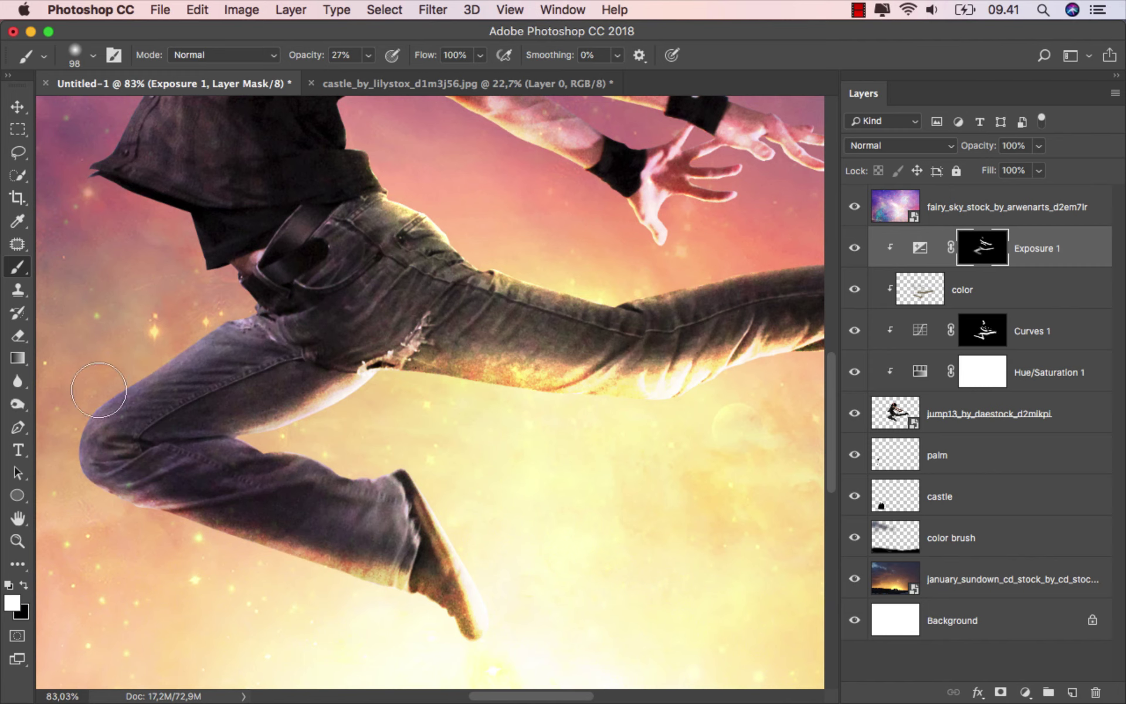
scroll(270, 457, "down", 5)
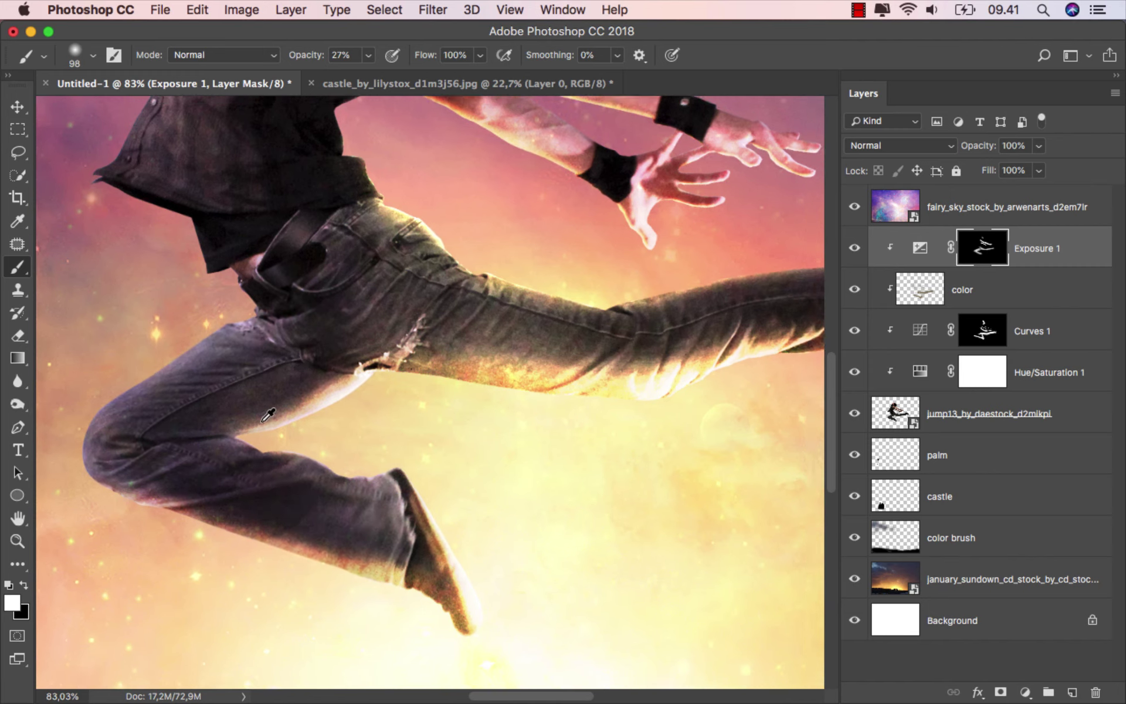
scroll(350, 391, "up", 3)
left_click_drag(279, 218, 253, 249)
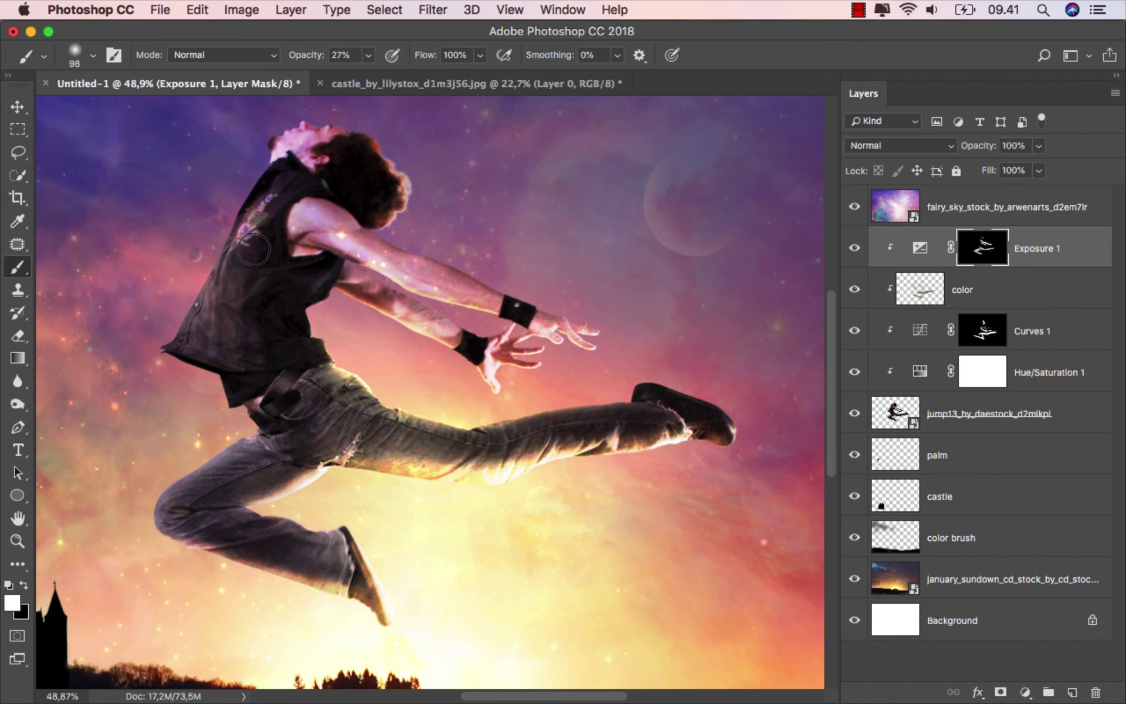
scroll(369, 434, "down", 2)
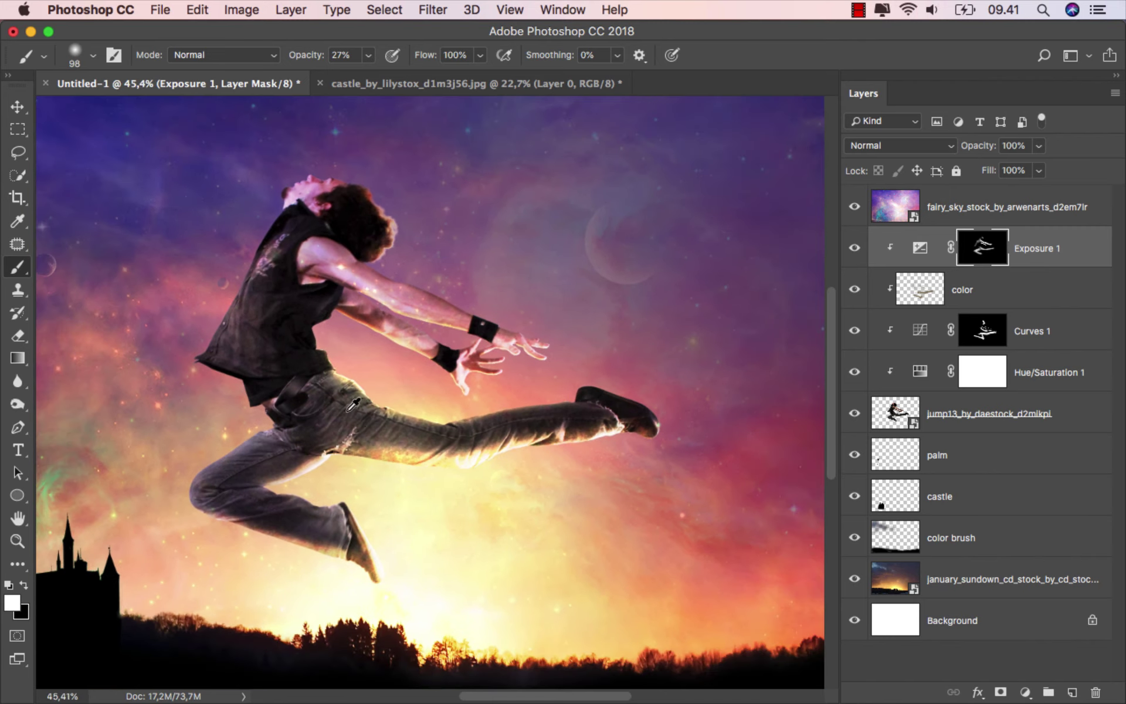
Step: Compare the exposure effect, then add a new layer clipped to the dancer above Exposure 1
left_click(854, 247)
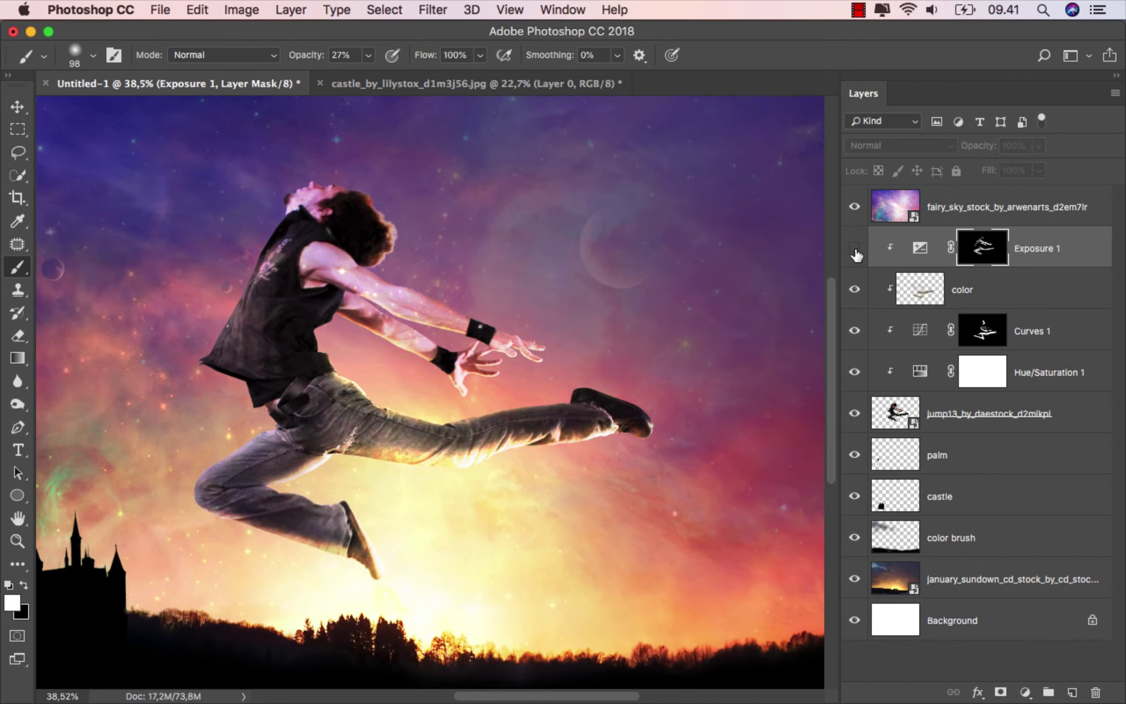
key("ctrl+2")
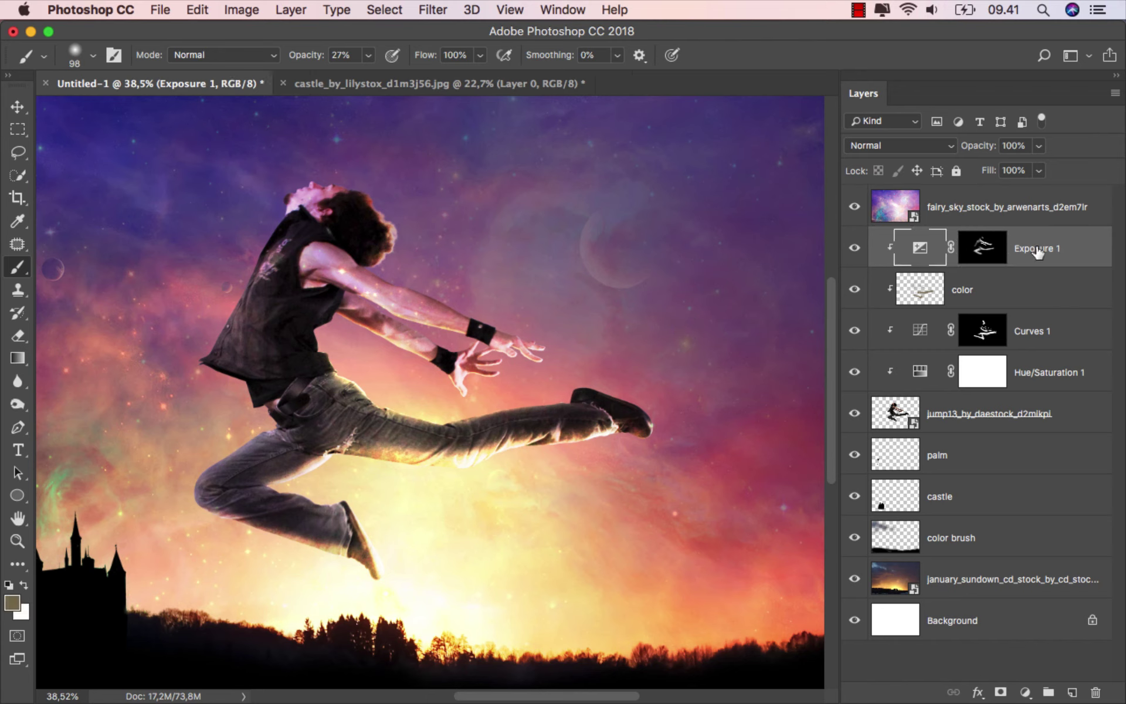
left_click(1074, 691)
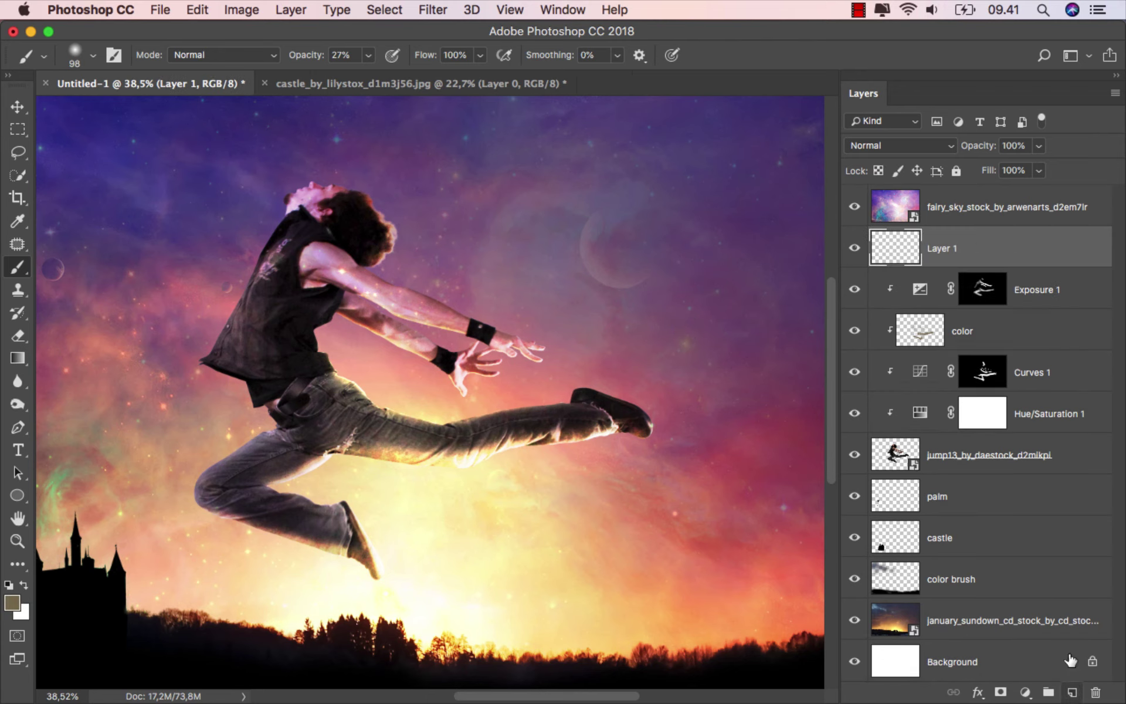
right_click(995, 249)
left_click(882, 531)
type("black")
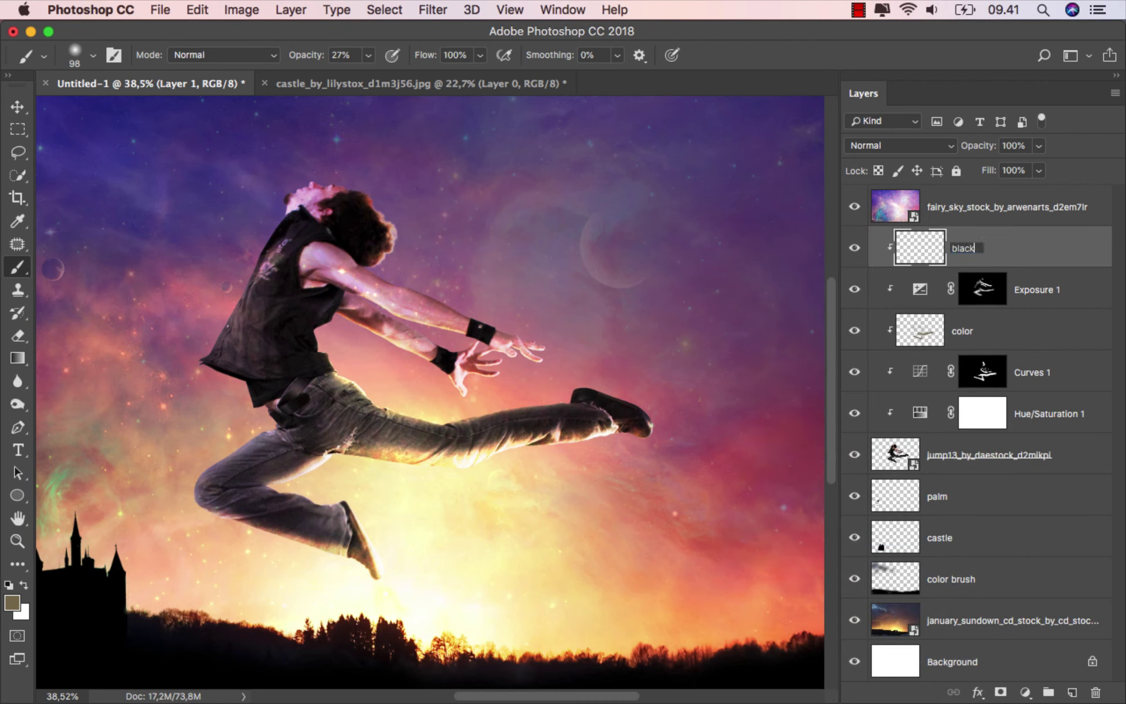
Step: Name the clipped layer 'black' and set its blend mode to Soft Light
key("Return")
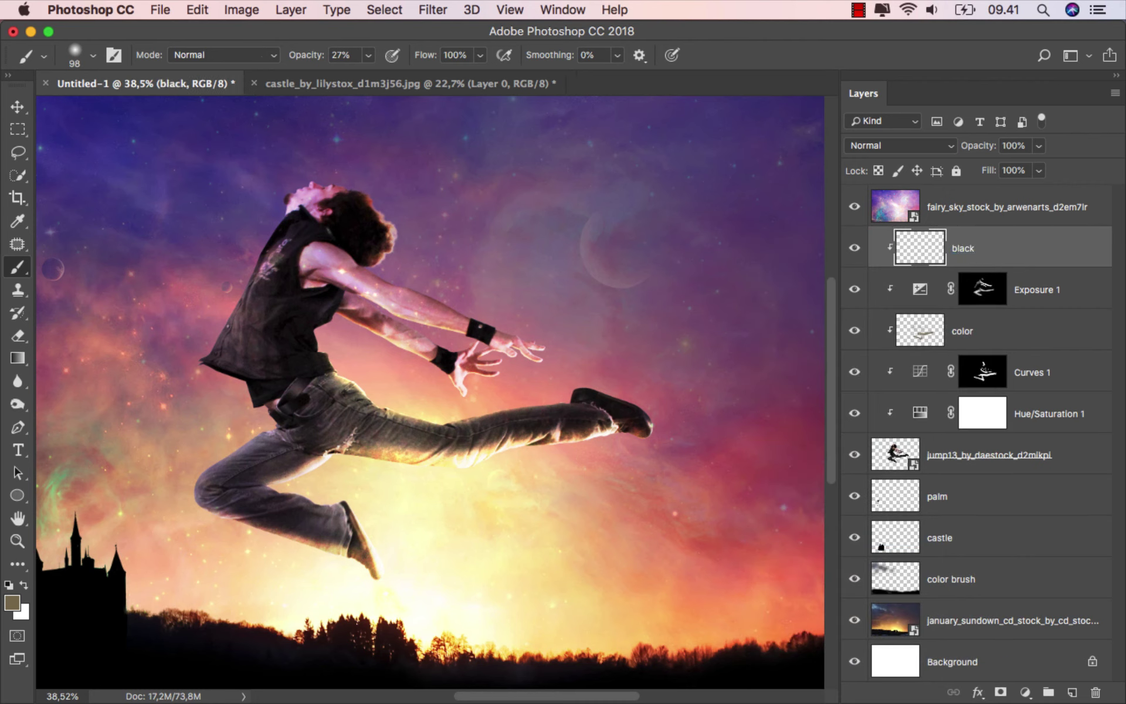
left_click(911, 148)
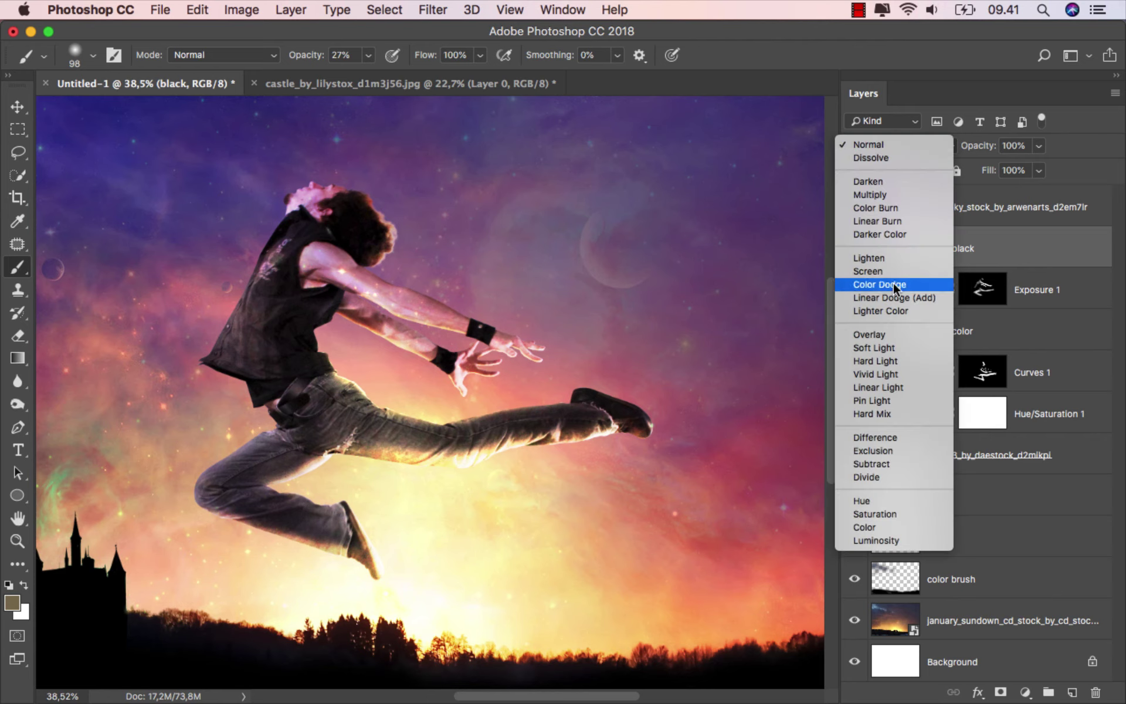
left_click(896, 346)
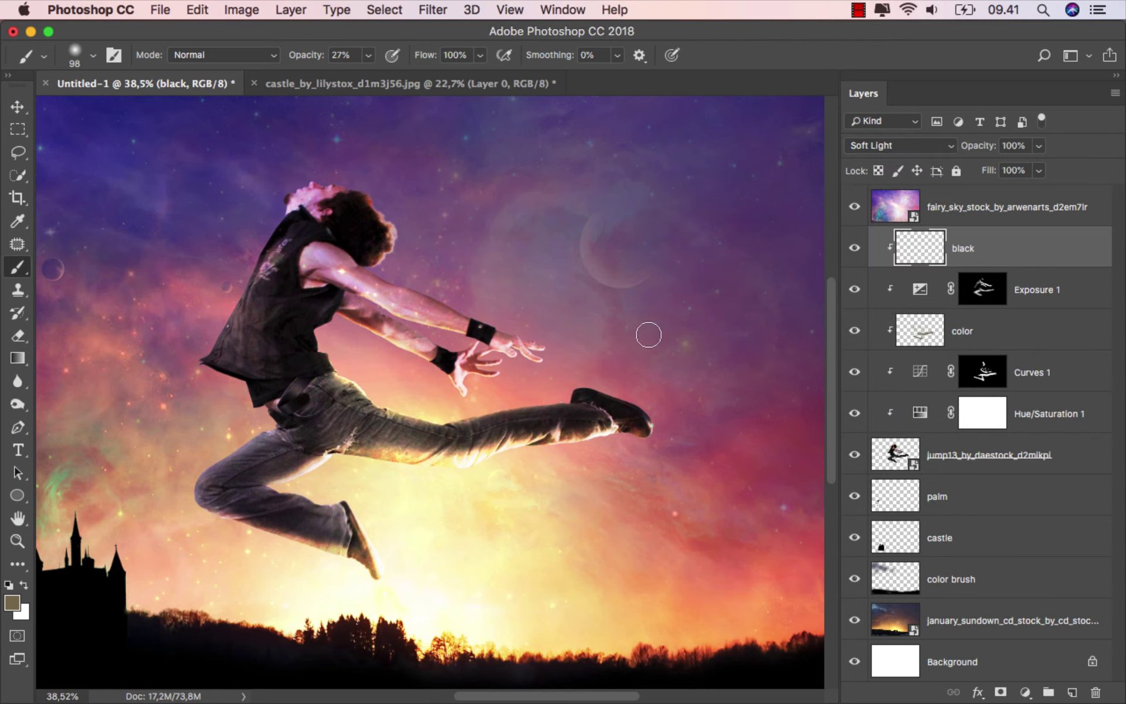
scroll(412, 441, "up", 1)
scroll(363, 451, "up", 1)
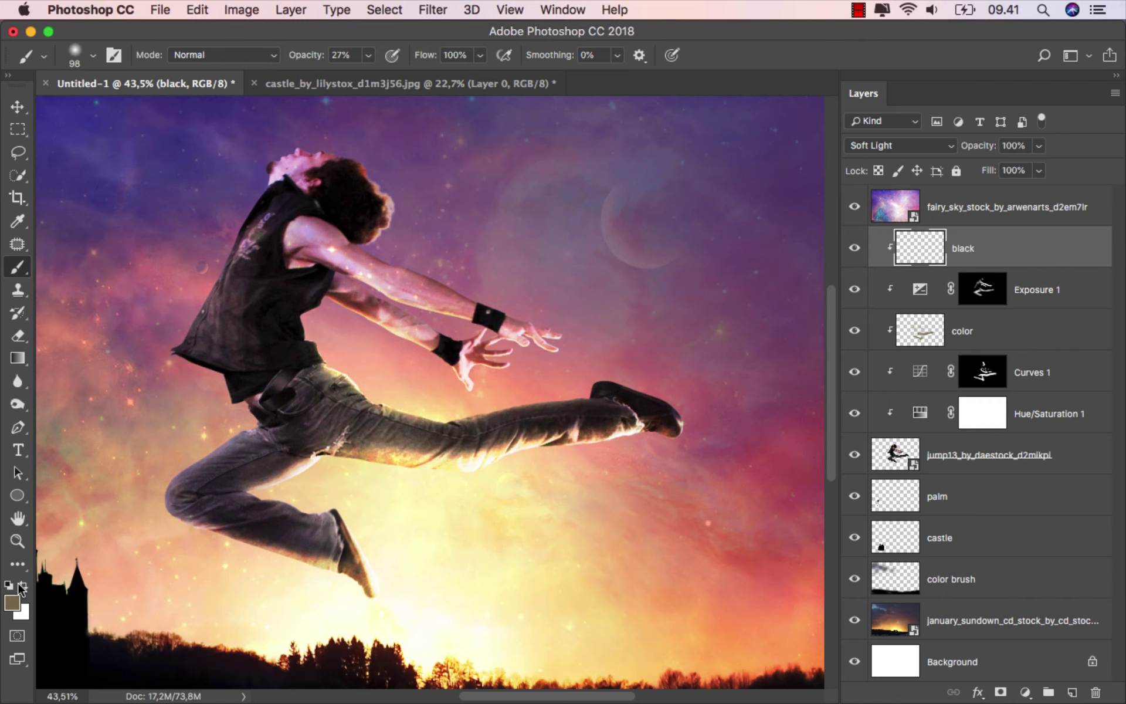
Step: Set the brush to 13% opacity and about 69 px, and faintly darken the upper arm
scroll(315, 440, "up", 3)
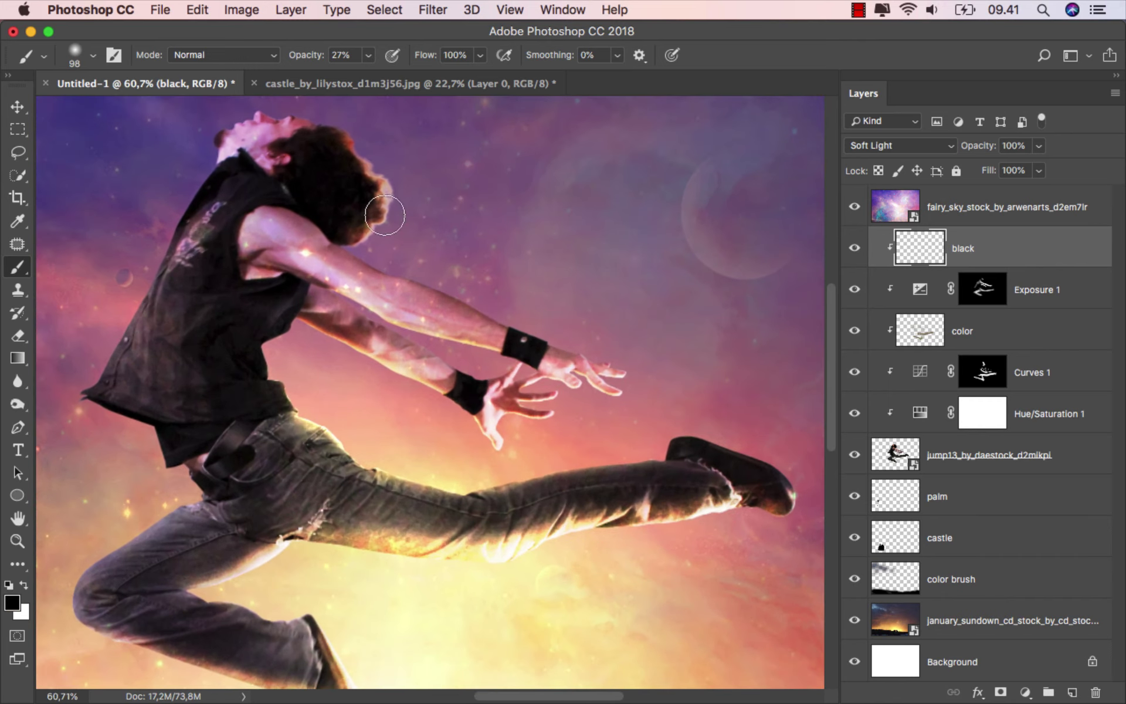
left_click(368, 55)
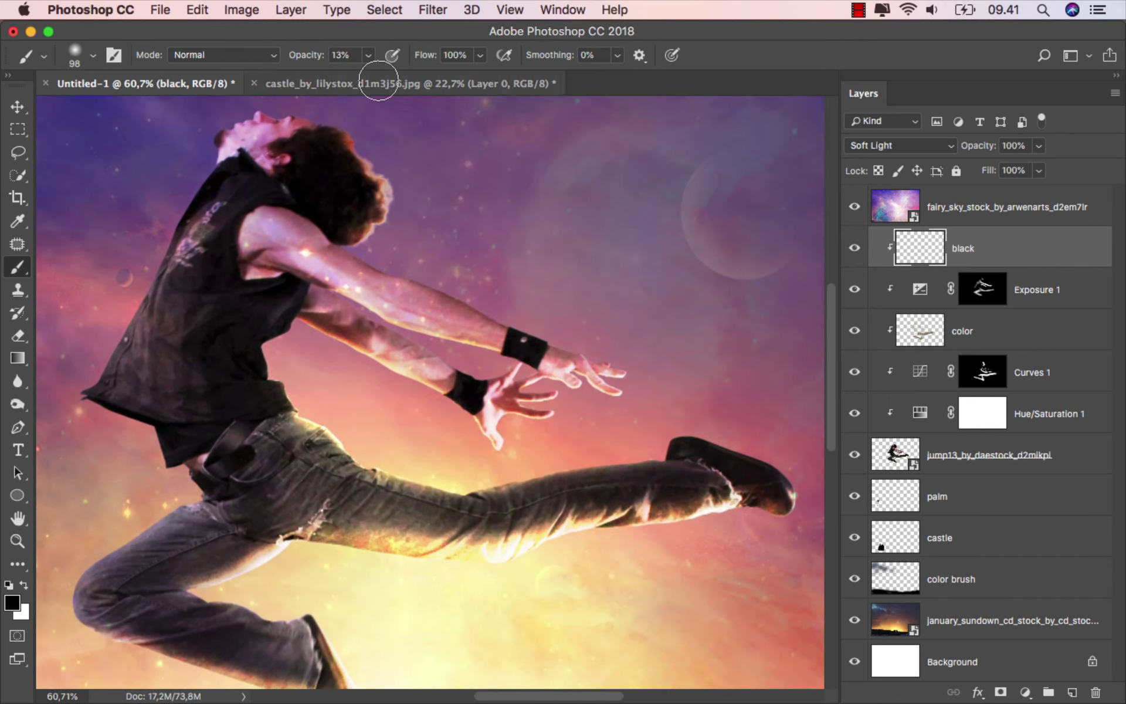
scroll(385, 235, "up", 1)
mouse_move(403, 288)
left_mouse_down()
mouse_move(386, 288)
mouse_move(496, 298)
left_mouse_up()
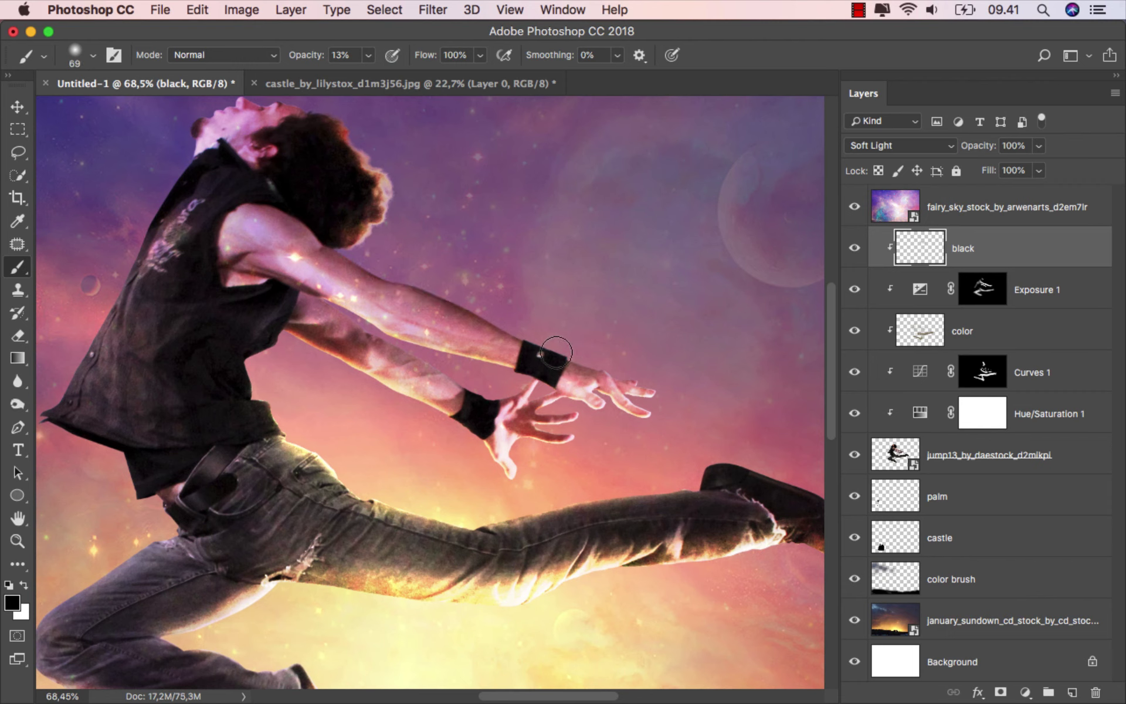
left_click_drag(556, 352, 347, 268)
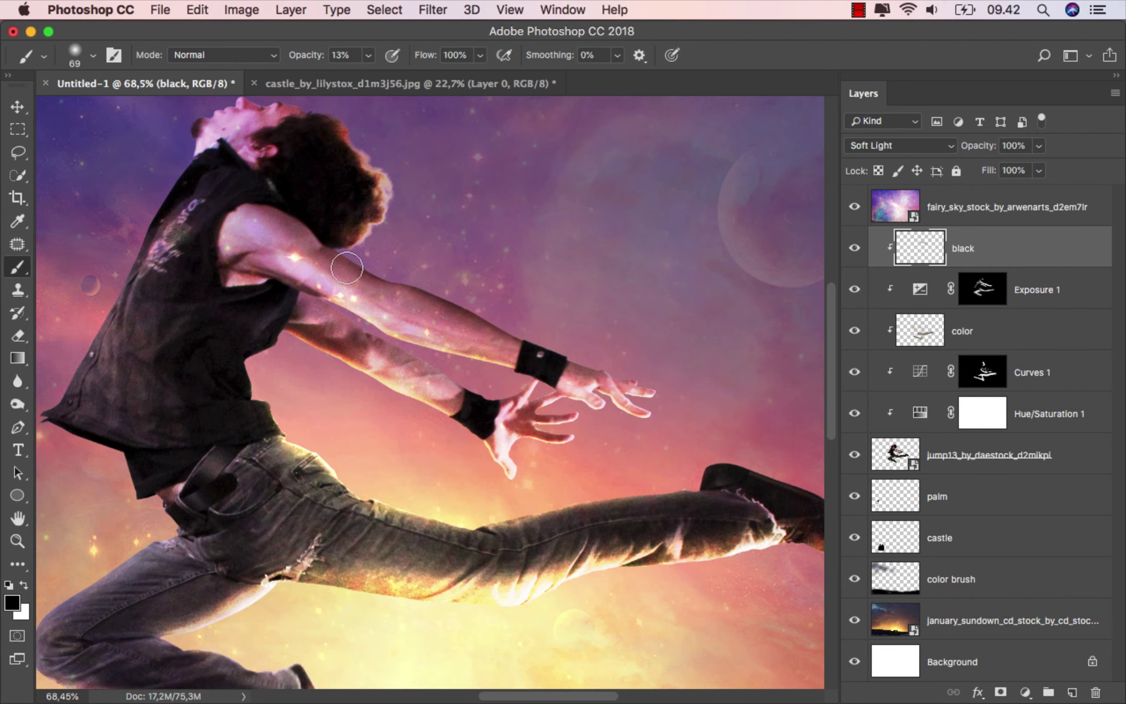
Step: Shrink the brush to about 39 px and shade the forearm down toward the wristband
scroll(445, 351, "up", 1)
scroll(410, 358, "up", 2)
left_click_drag(422, 360, 407, 359)
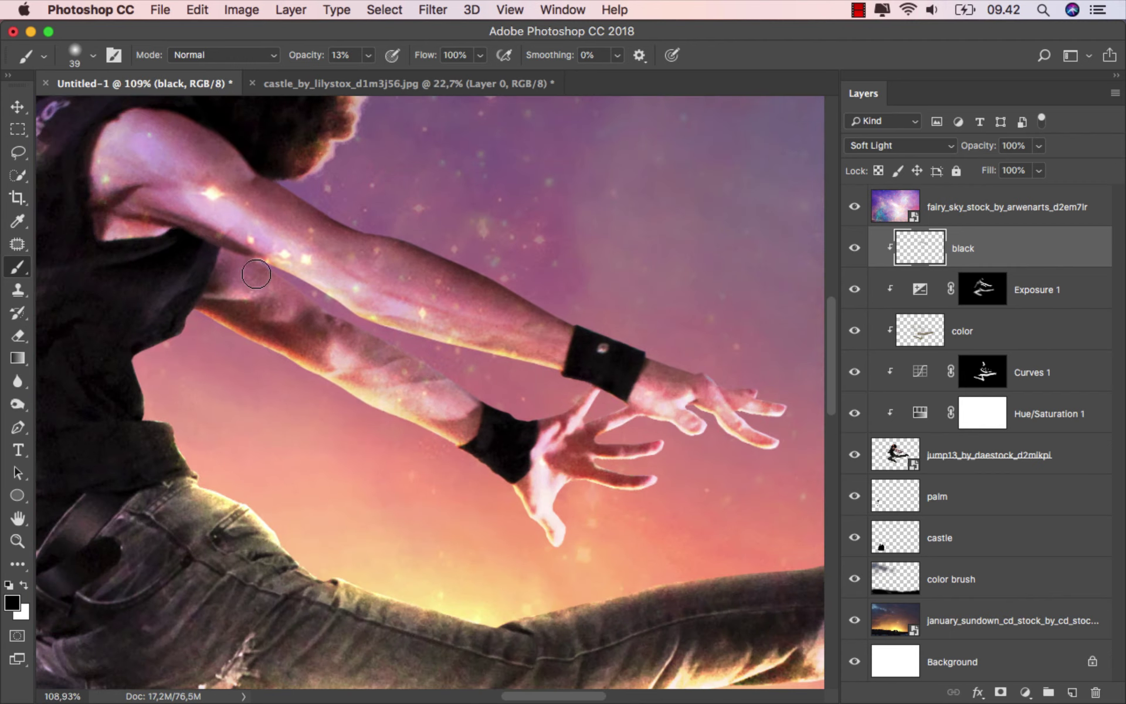
left_click_drag(306, 302, 516, 410)
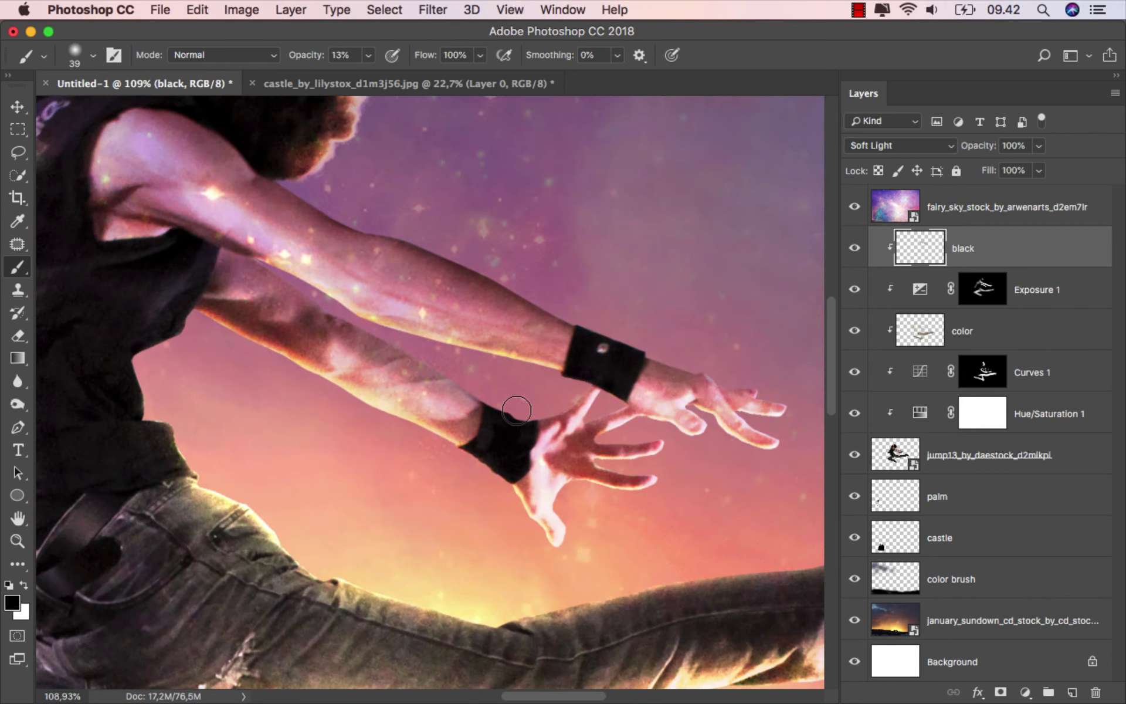
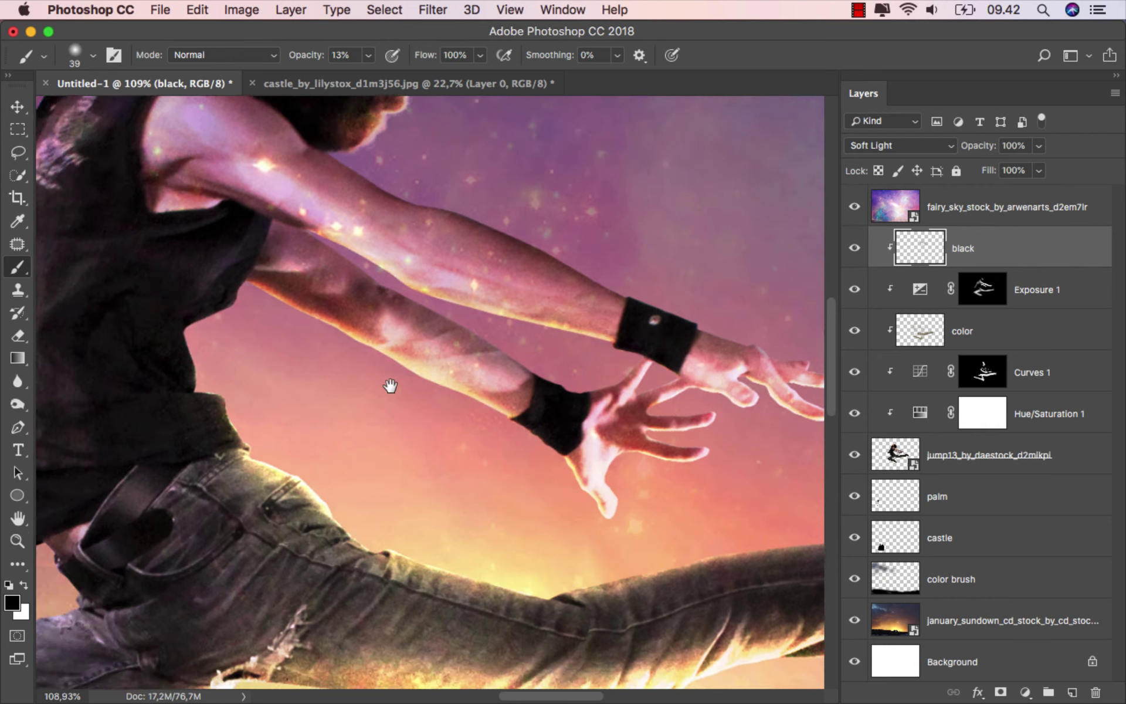
Step: Pan over the dancer's jeans, leg, hip and torso, then fit the whole image on screen
scroll(390, 384, "down", 10)
mouse_move(264, 404)
left_mouse_down()
mouse_move(306, 404)
mouse_move(319, 440)
left_mouse_up()
scroll(306, 403, "down", 2)
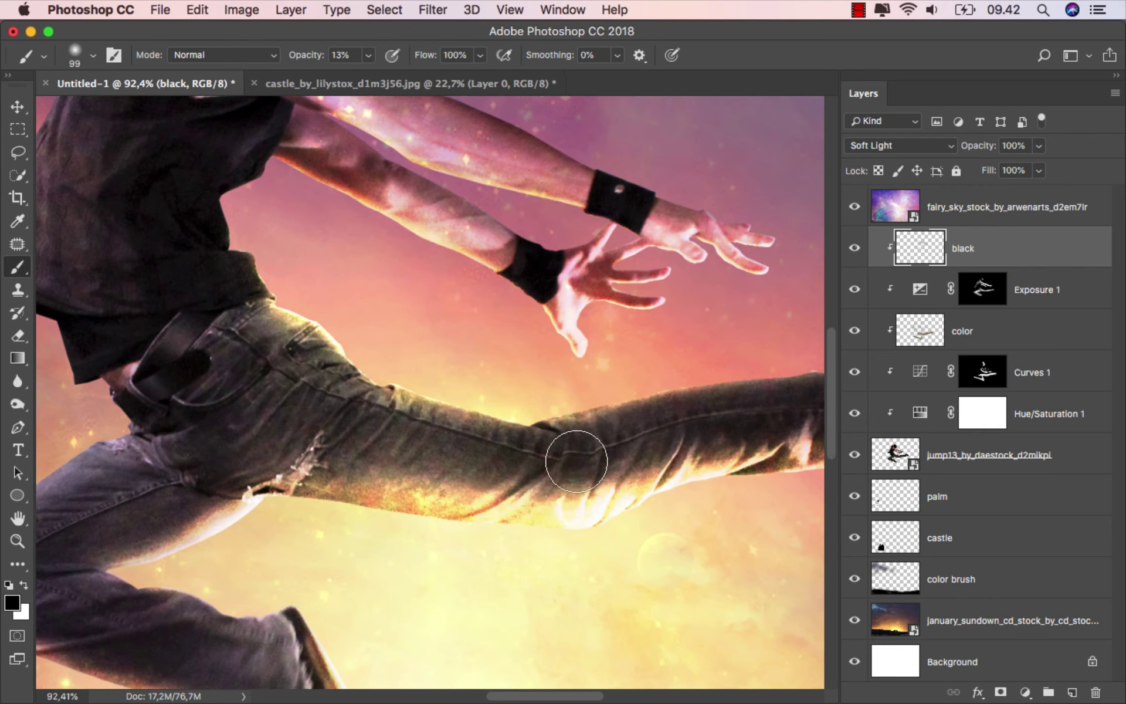
mouse_move(576, 458)
left_mouse_down()
mouse_move(413, 451)
mouse_move(437, 437)
left_mouse_up()
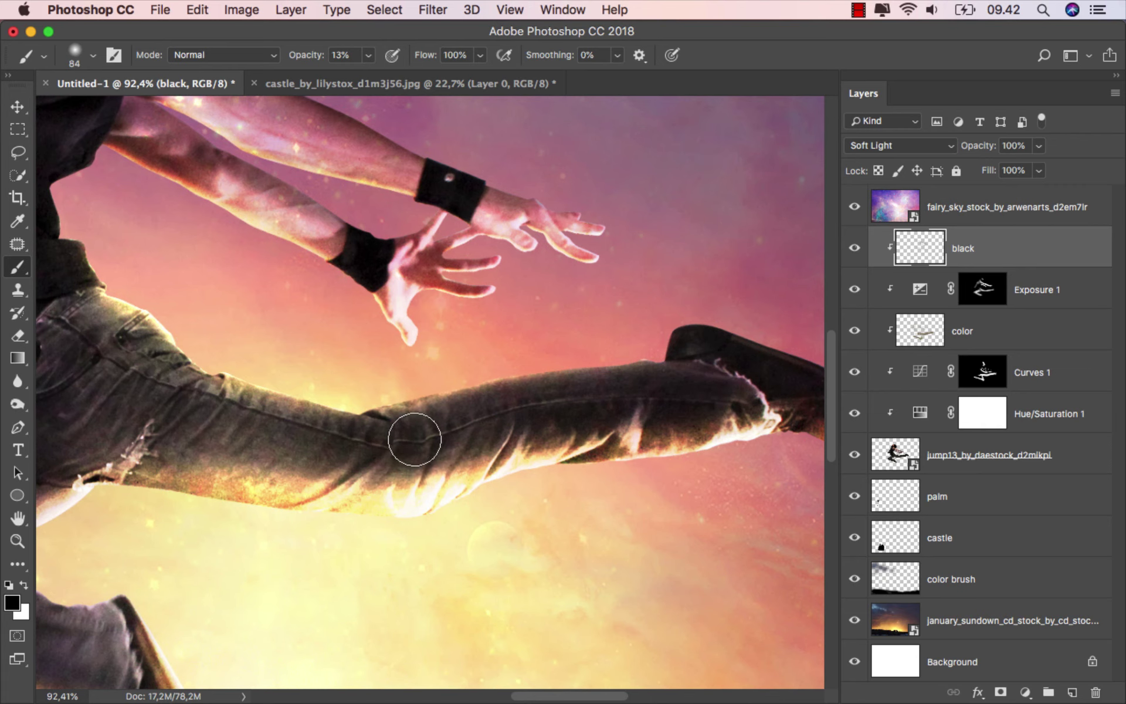
left_click_drag(193, 424, 432, 382)
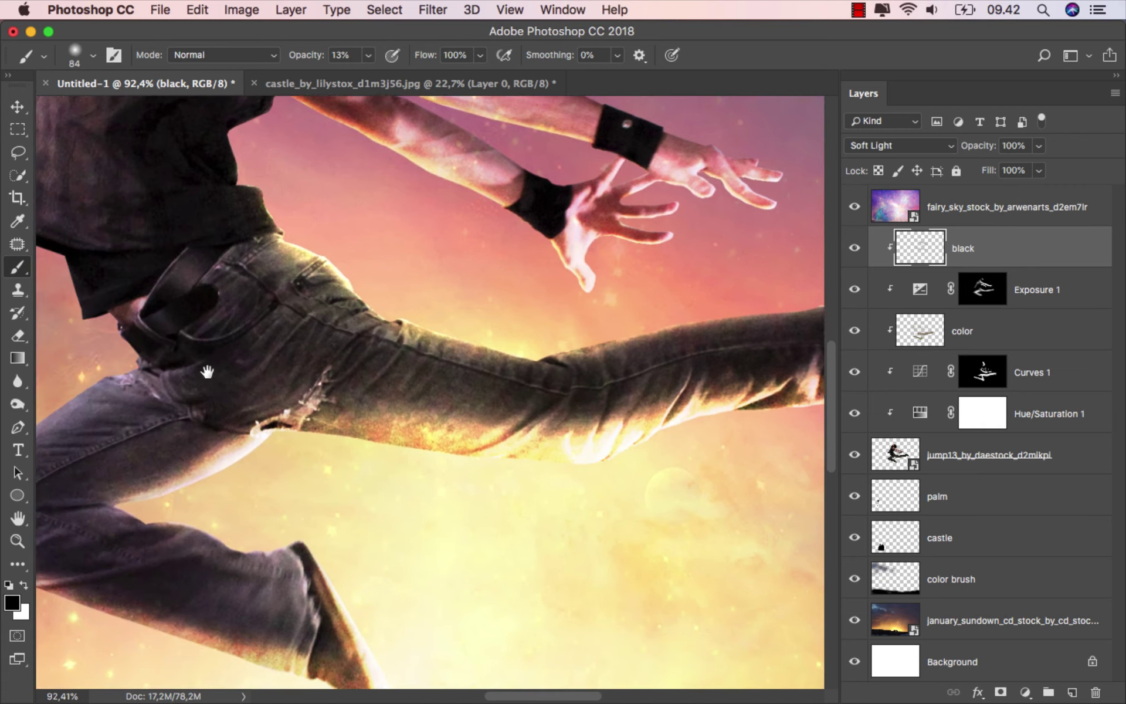
left_click_drag(209, 372, 281, 282)
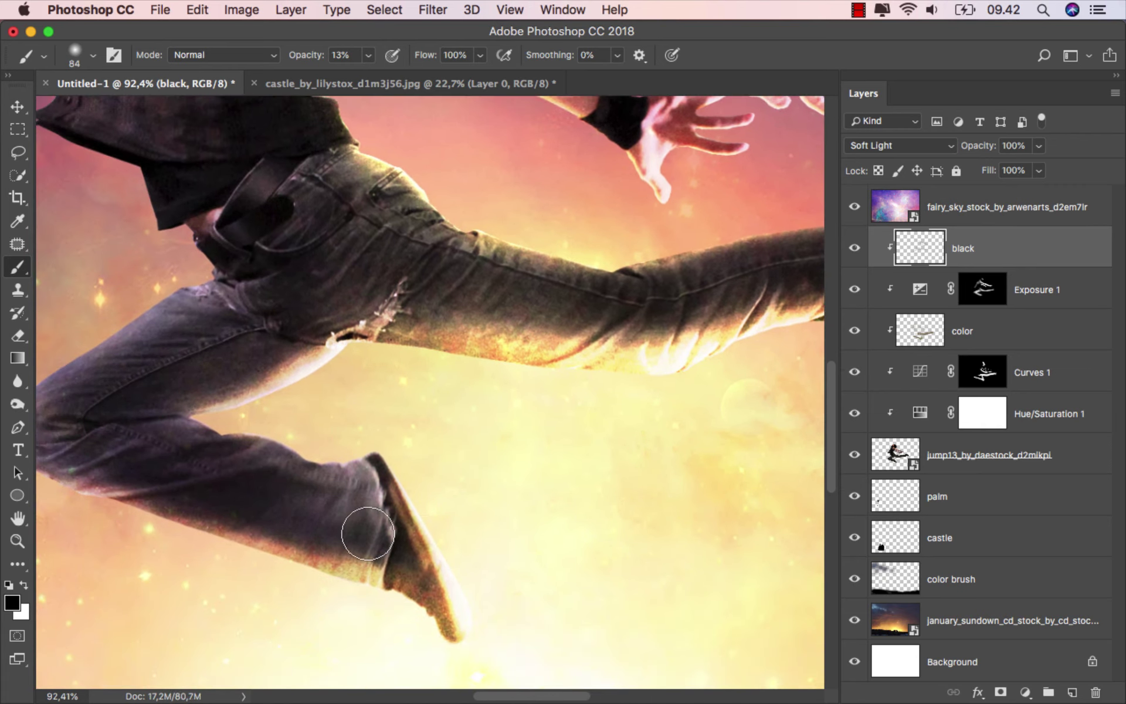
left_click_drag(76, 433, 202, 644)
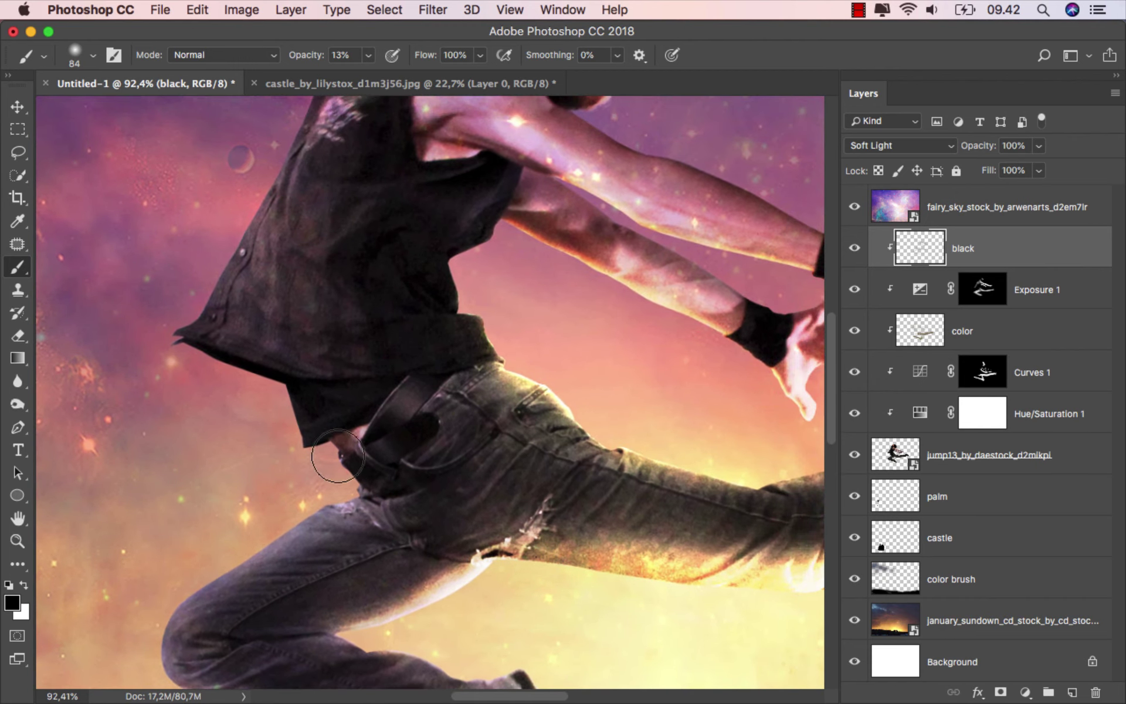
scroll(264, 451, "down", 3)
scroll(263, 451, "down", 3)
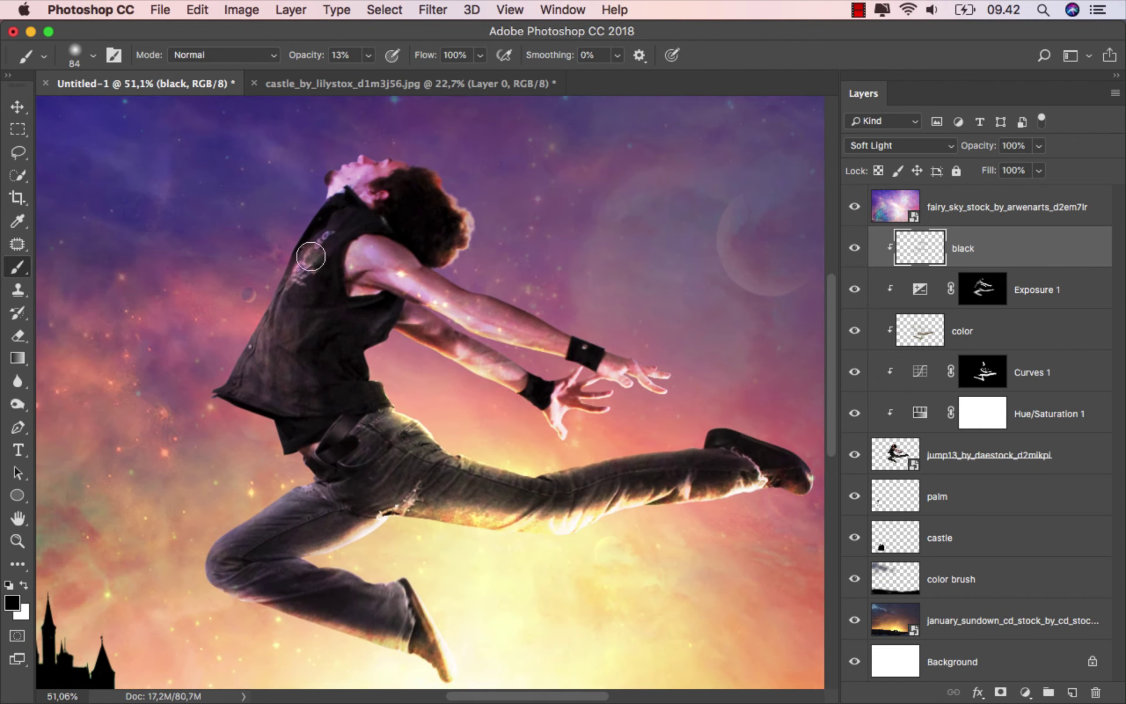
scroll(396, 387, "down", 1)
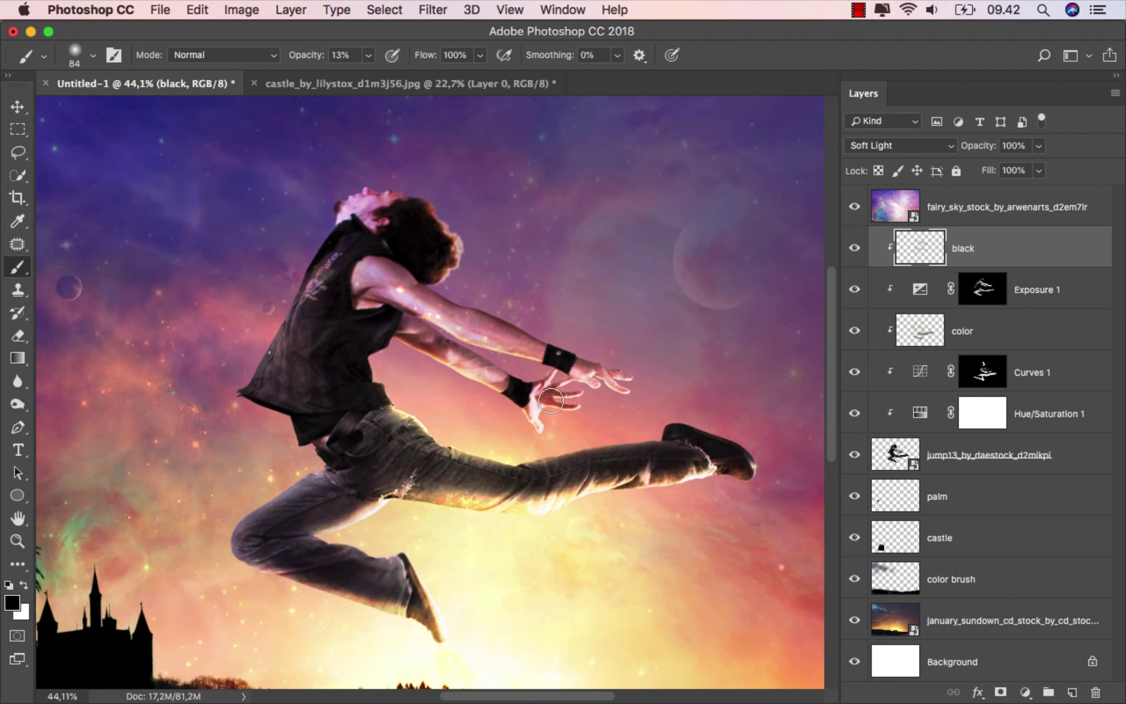
scroll(405, 368, "down", 1)
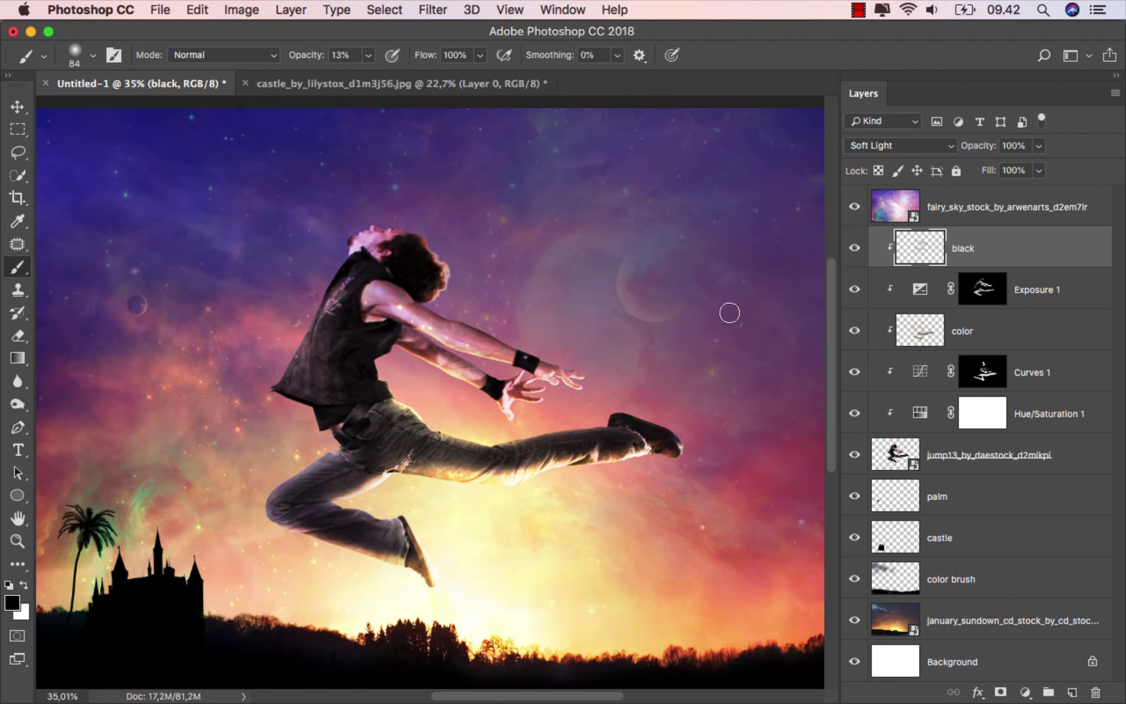
key("super+0")
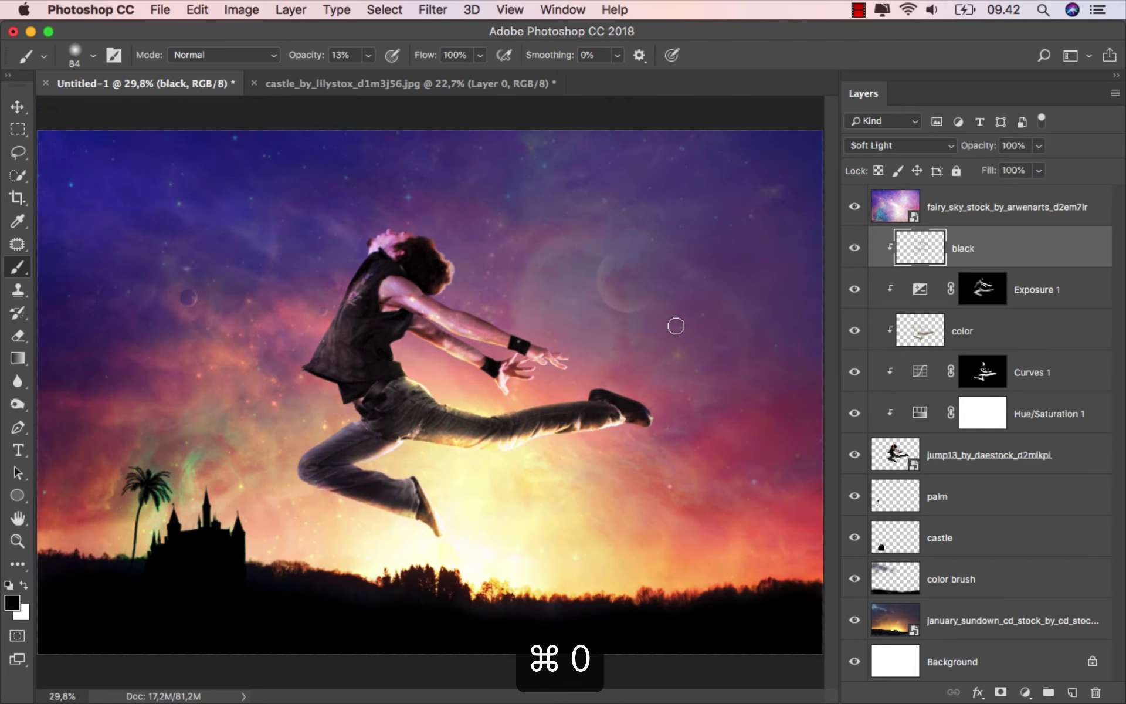
Step: With the Move tool, add a new empty layer named raw above fairy_sky_stock
left_click(17, 107)
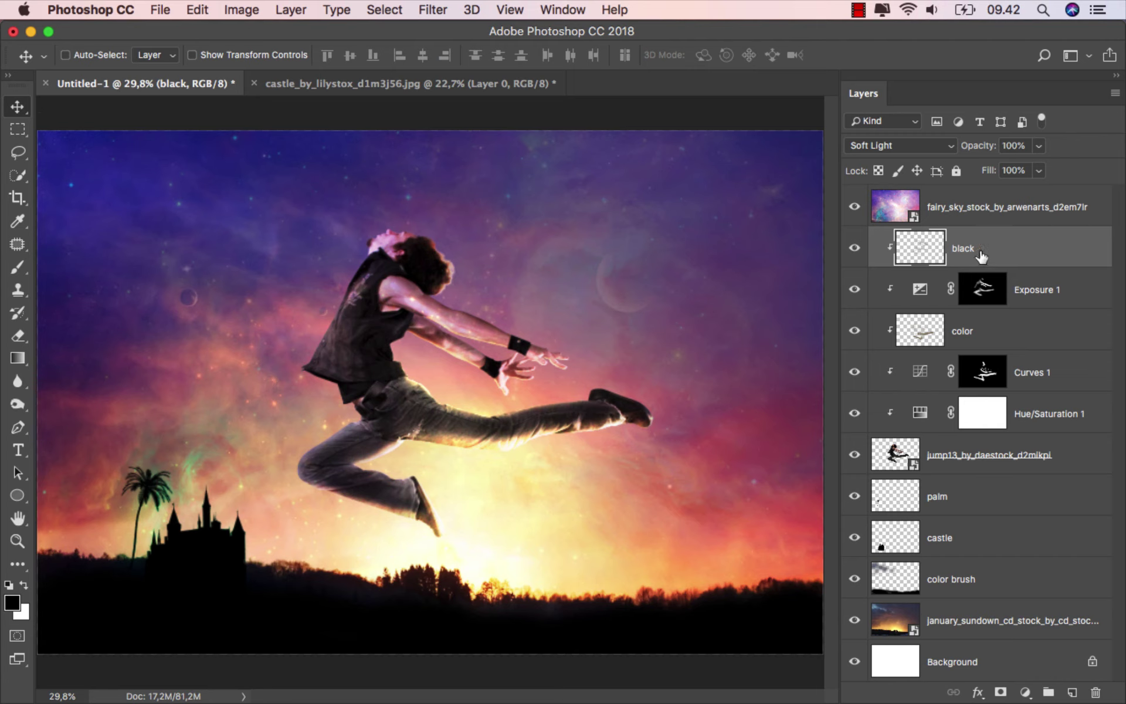
left_click(1032, 208)
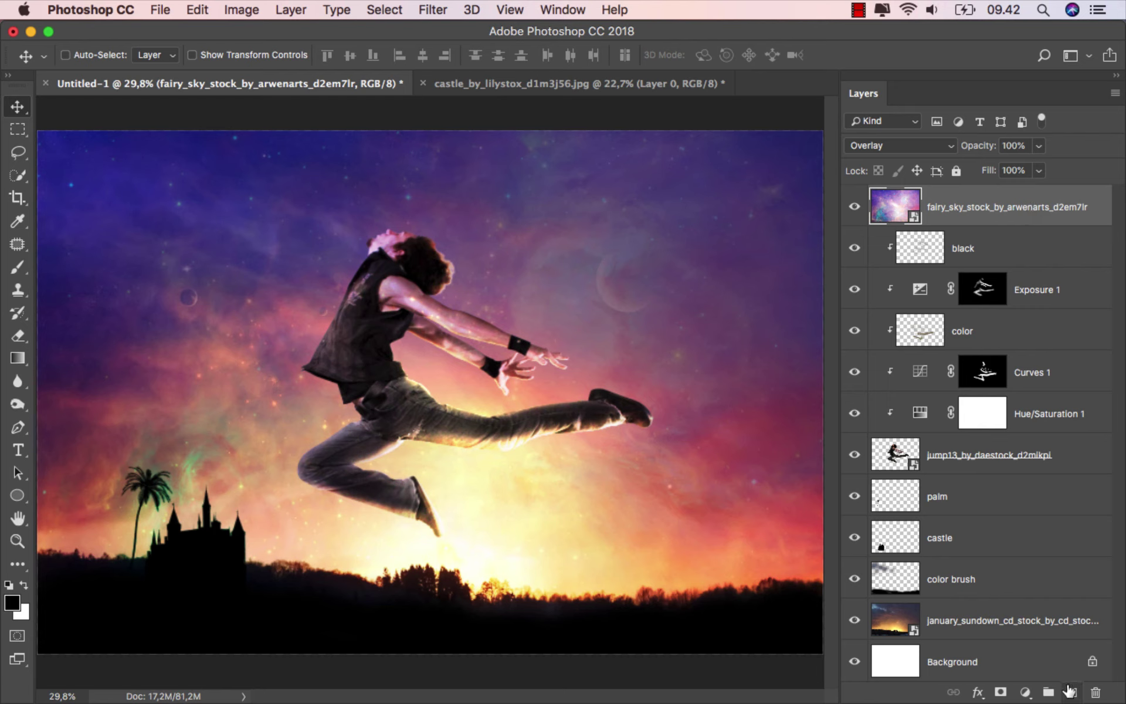
left_click(1072, 692)
double_click(937, 207)
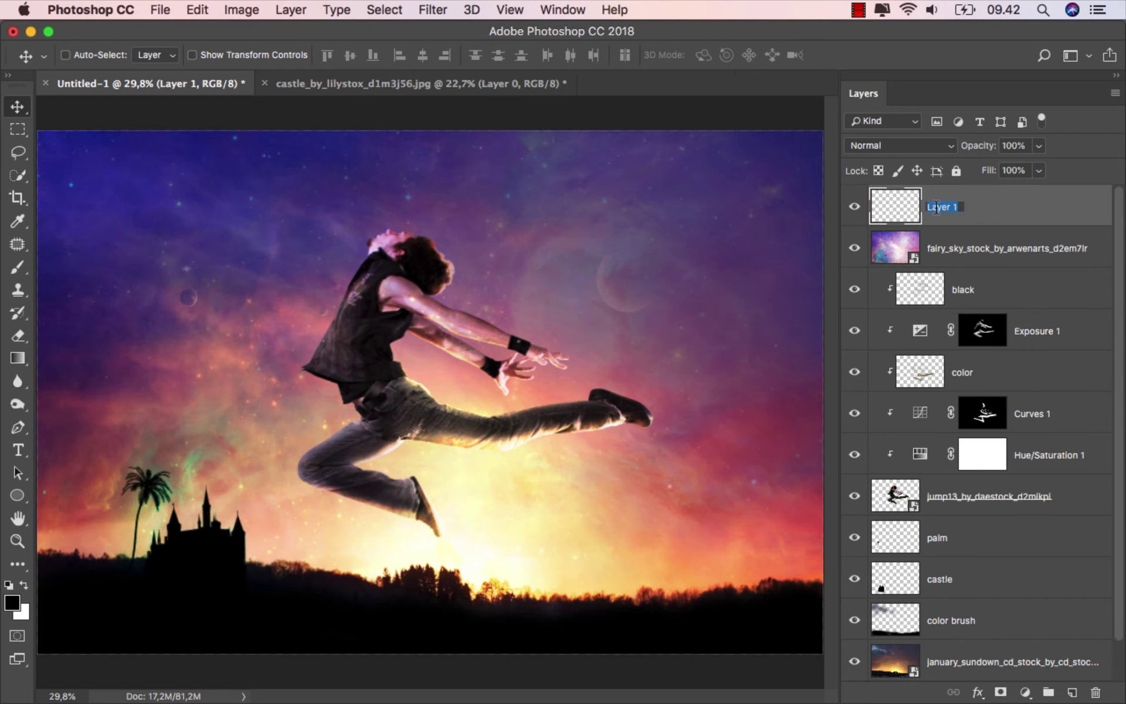
type("raw")
key("Return")
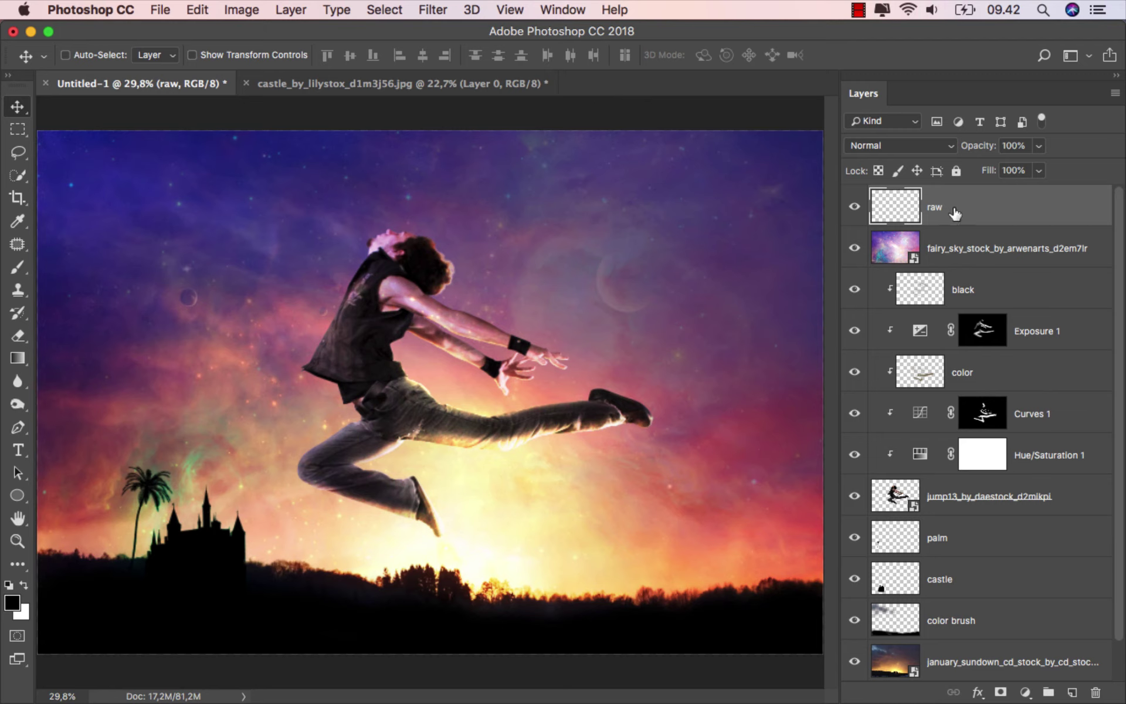
Step: Stamp all visible layers into raw and convert it to a Smart Object
key("alt+shift+super+e")
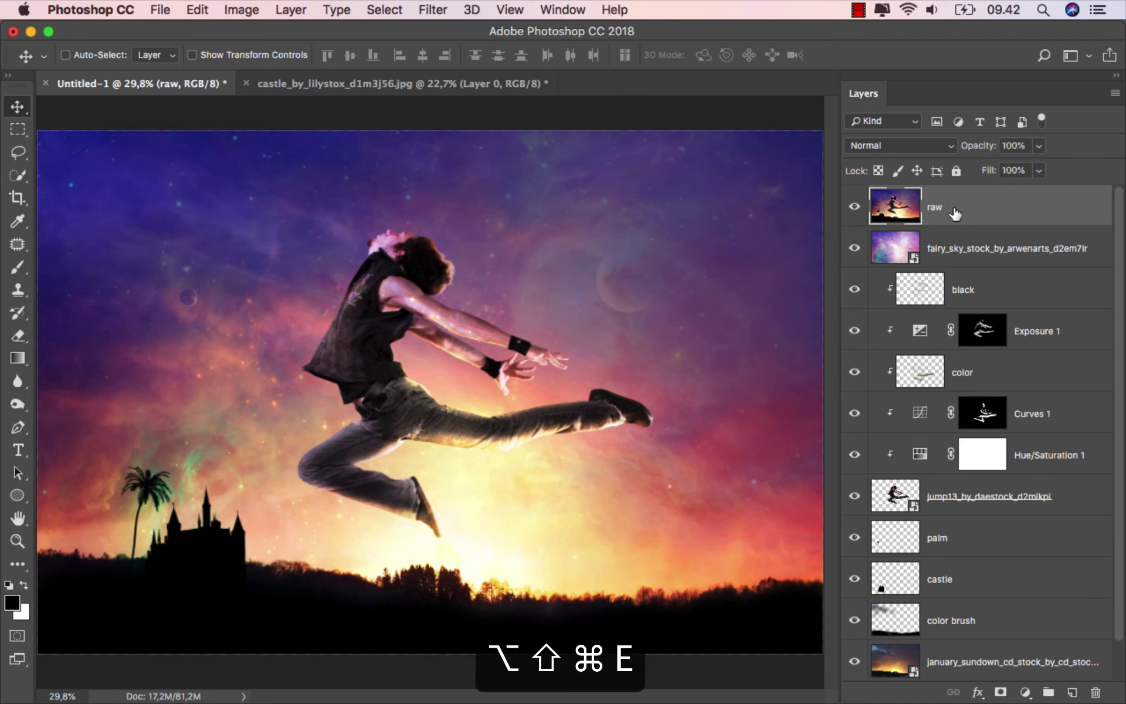
right_click(953, 207)
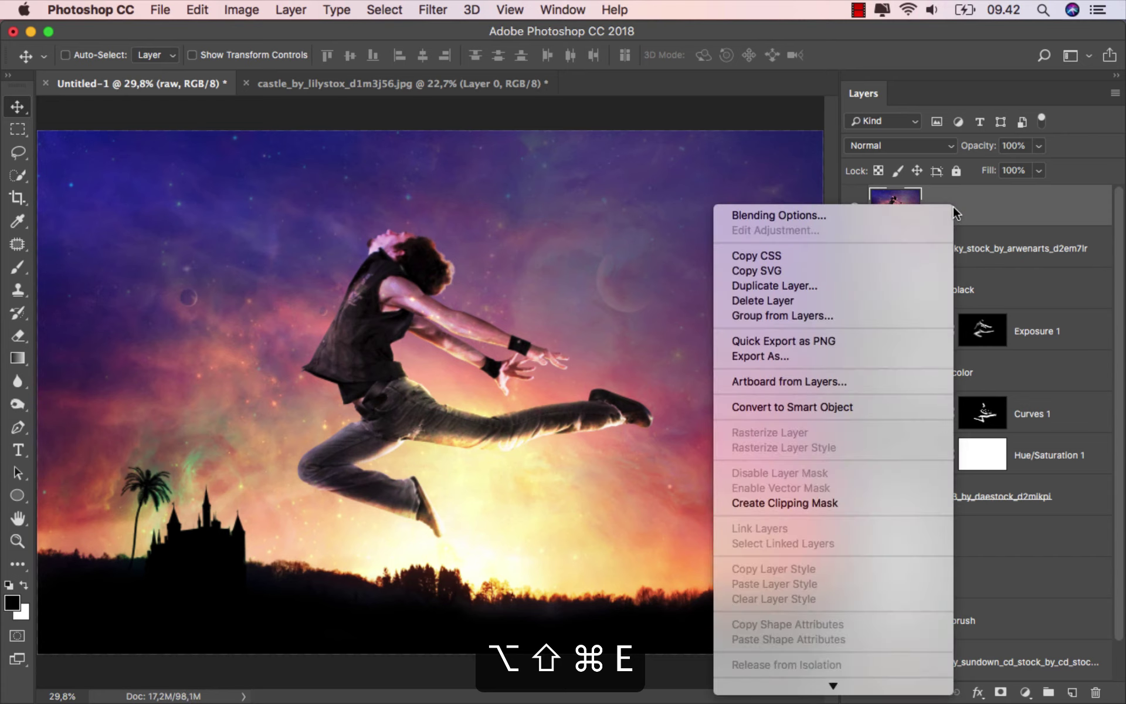
left_click(874, 406)
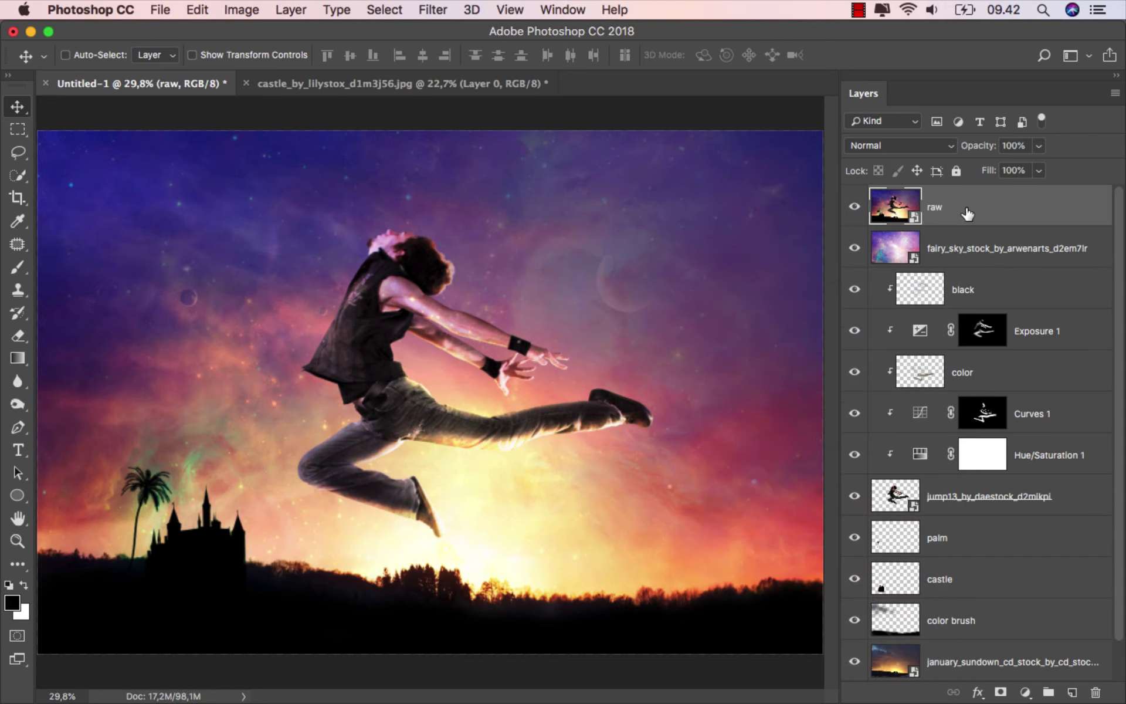
Step: Apply the Camera Raw Filter with parametric curve Highlights +20, Lights -9 and Darks -1
left_click(431, 10)
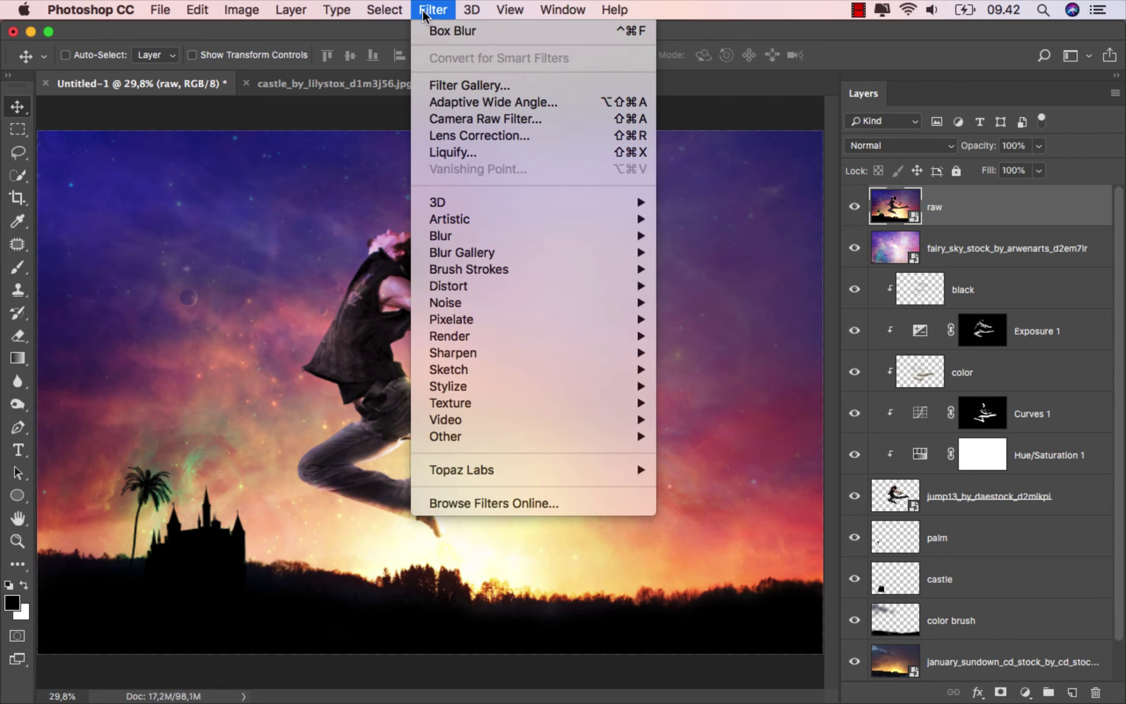
left_click(548, 118)
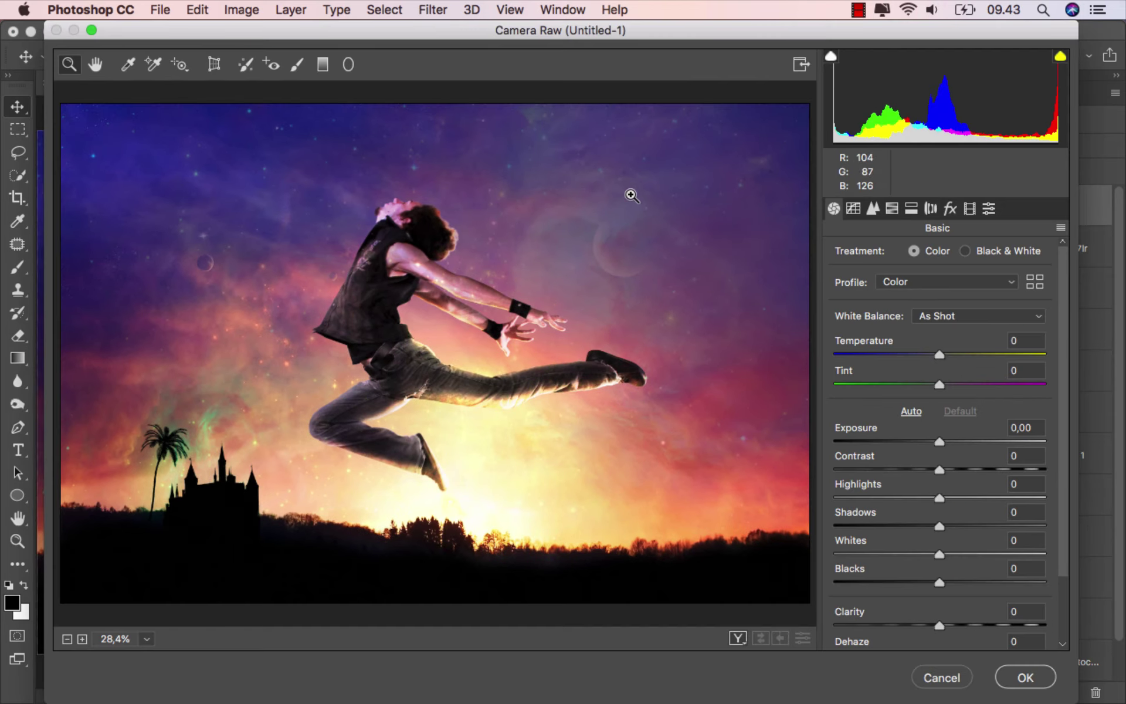
left_click(853, 209)
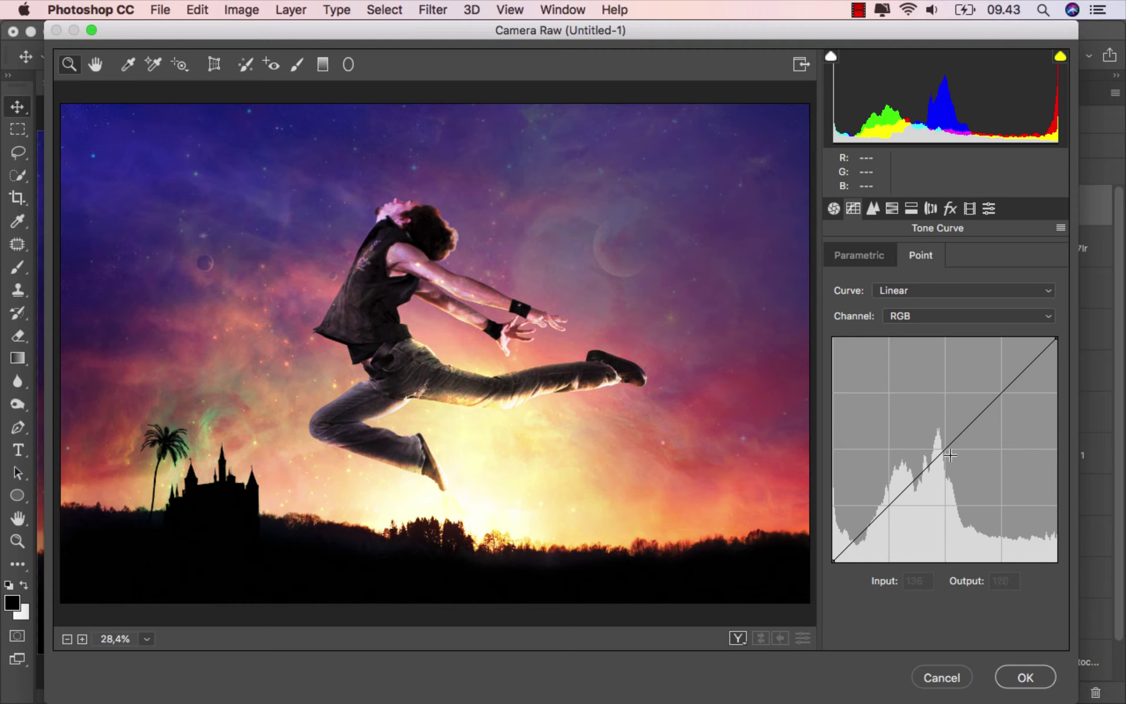
left_click(857, 256)
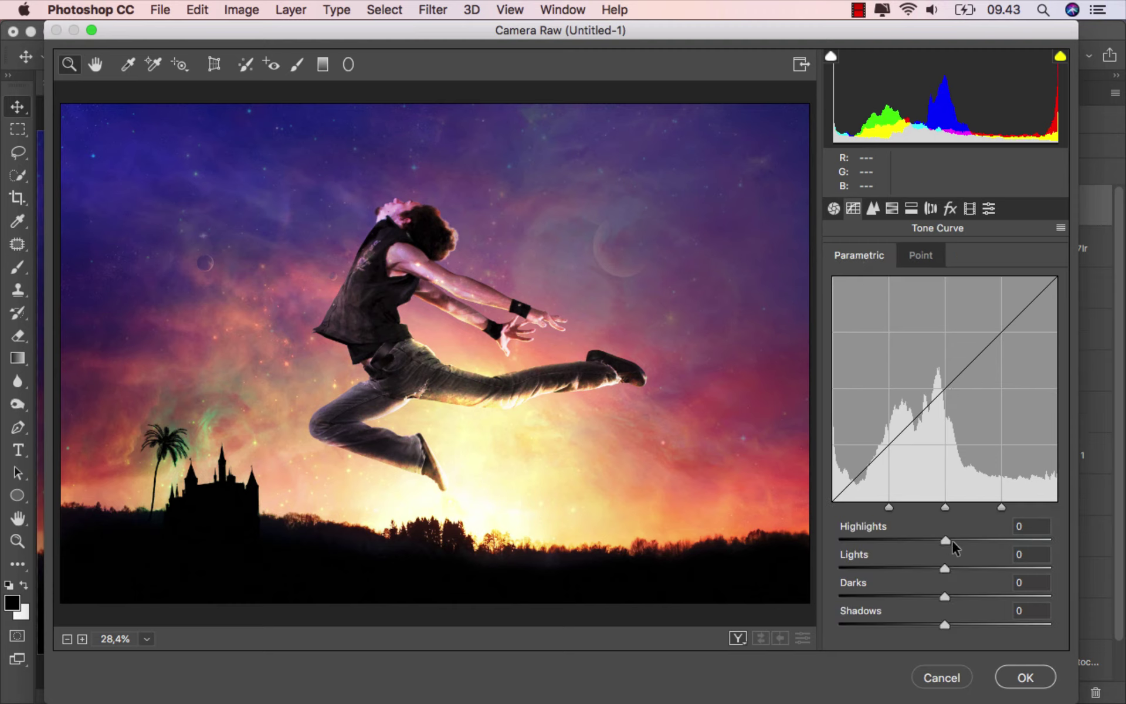
left_click_drag(952, 539, 965, 540)
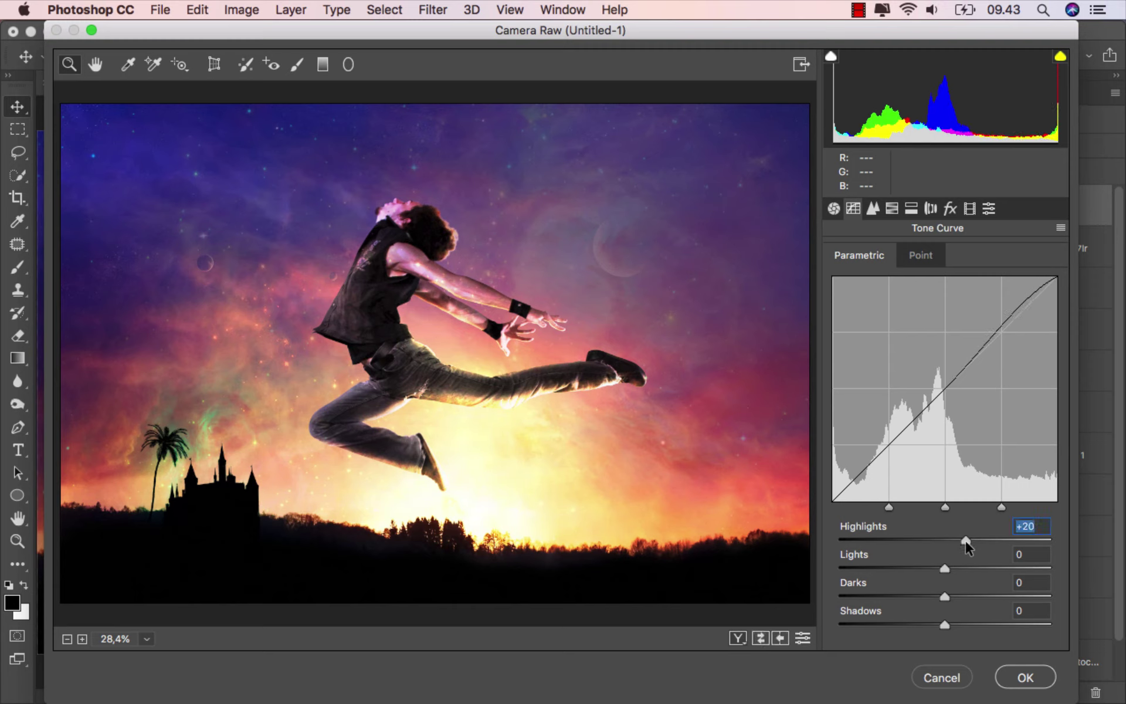
mouse_move(943, 568)
left_mouse_down()
mouse_move(918, 568)
mouse_move(932, 566)
left_mouse_up()
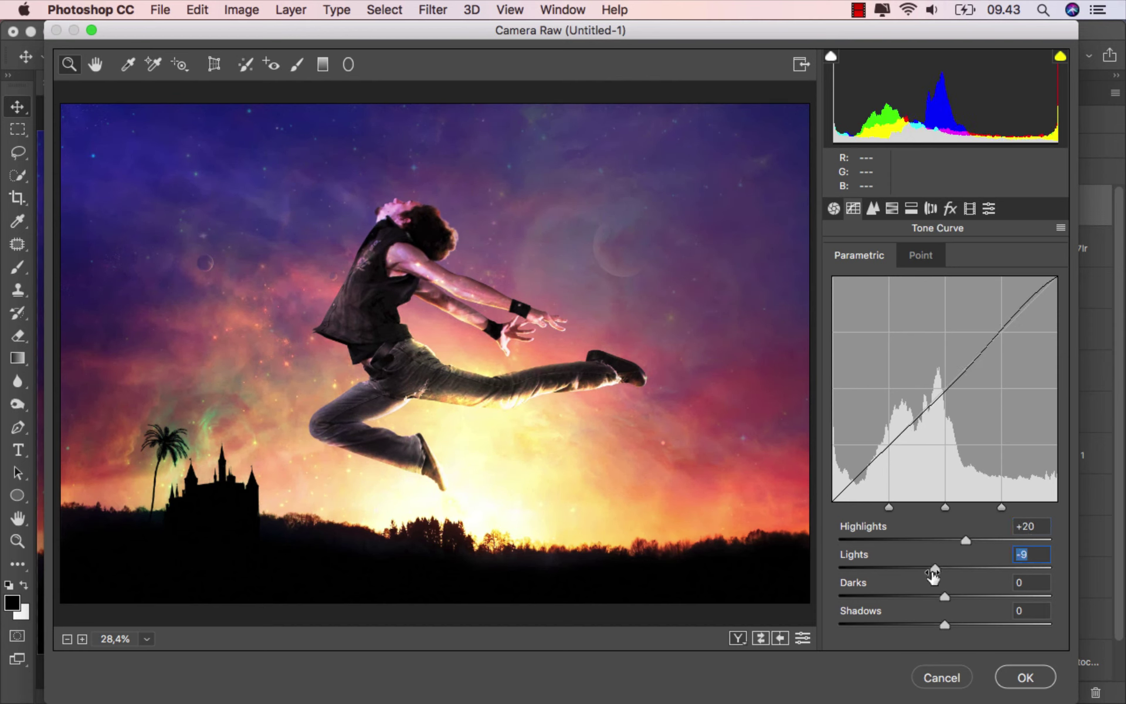
mouse_move(944, 597)
left_mouse_down()
mouse_move(870, 623)
mouse_move(935, 626)
left_mouse_up()
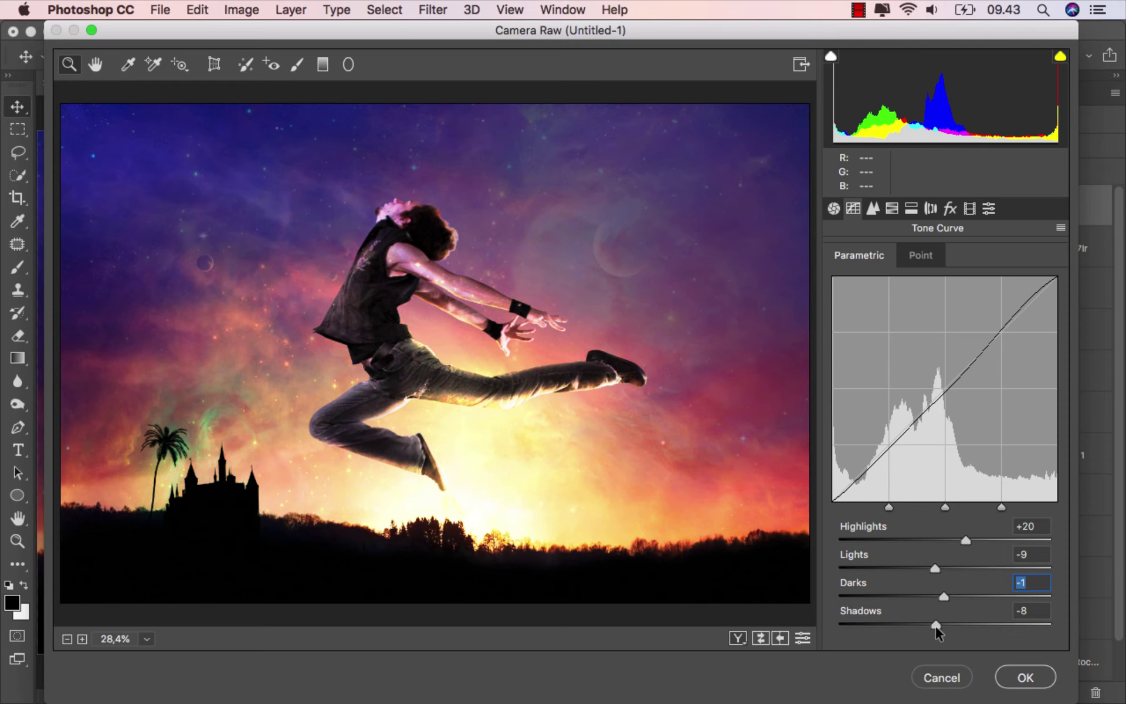
left_click(935, 626)
Step: Compare before and after, then switch the Tone Curve to Point mode
left_click(761, 636)
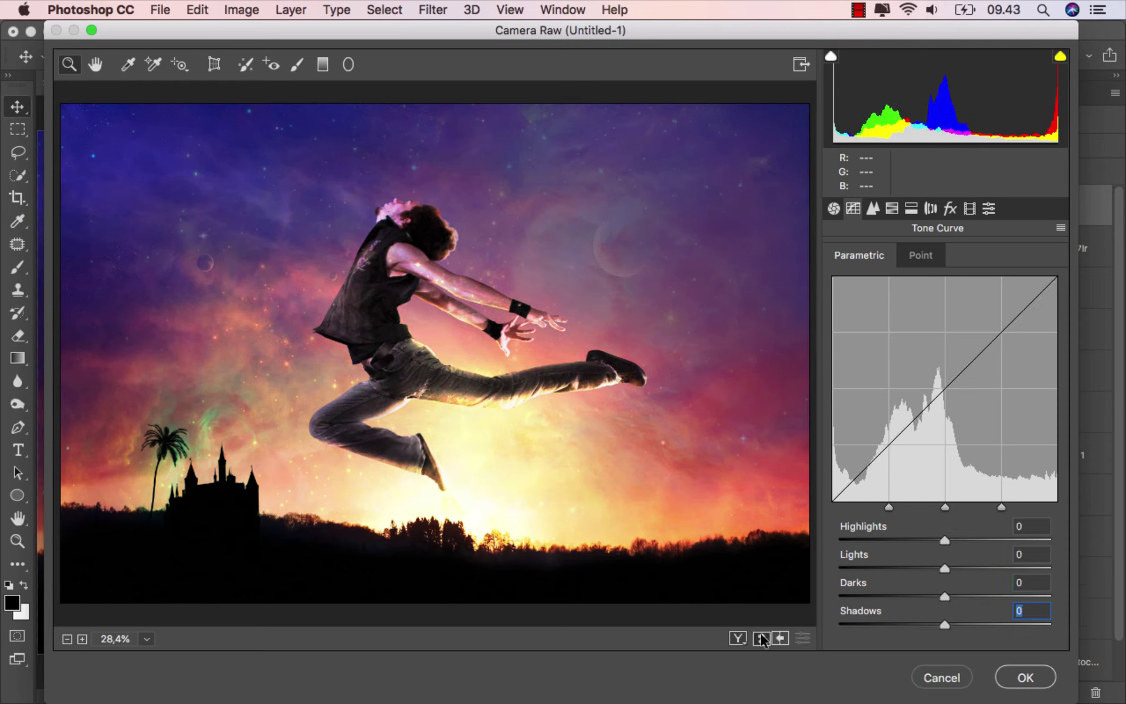
left_click(761, 636)
left_click(917, 255)
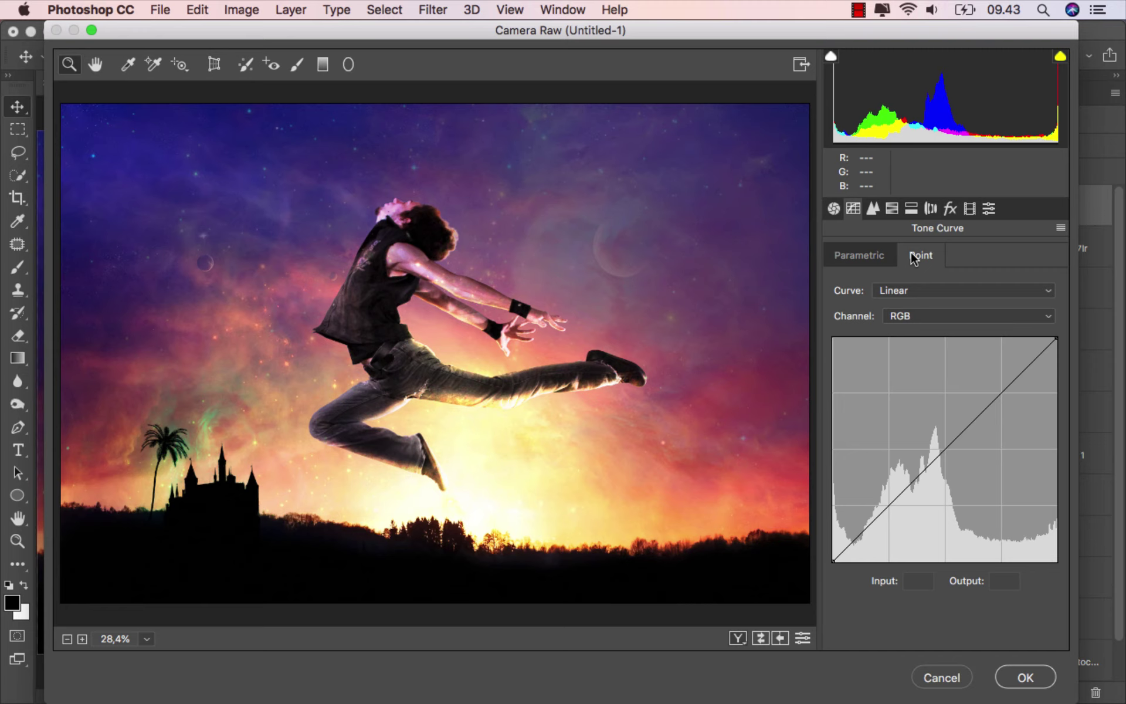
Step: Add midtone, highlight and shadow points to the RGB curve and set black output to 8
left_click(945, 450)
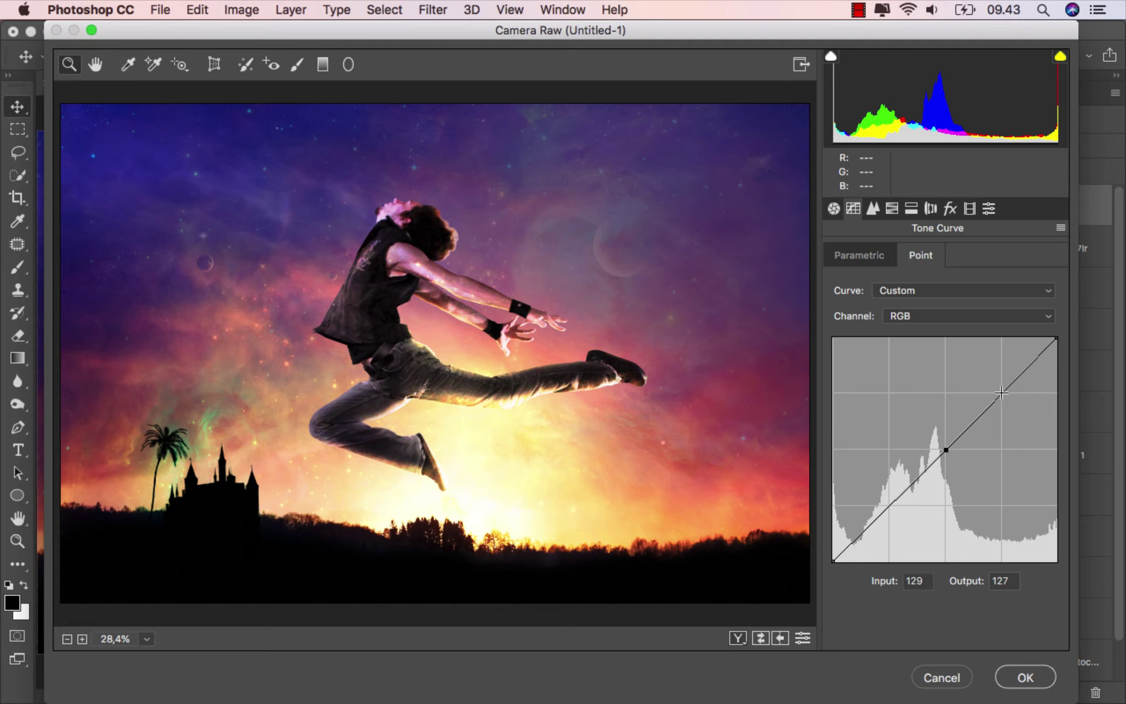
left_click_drag(1001, 393, 999, 386)
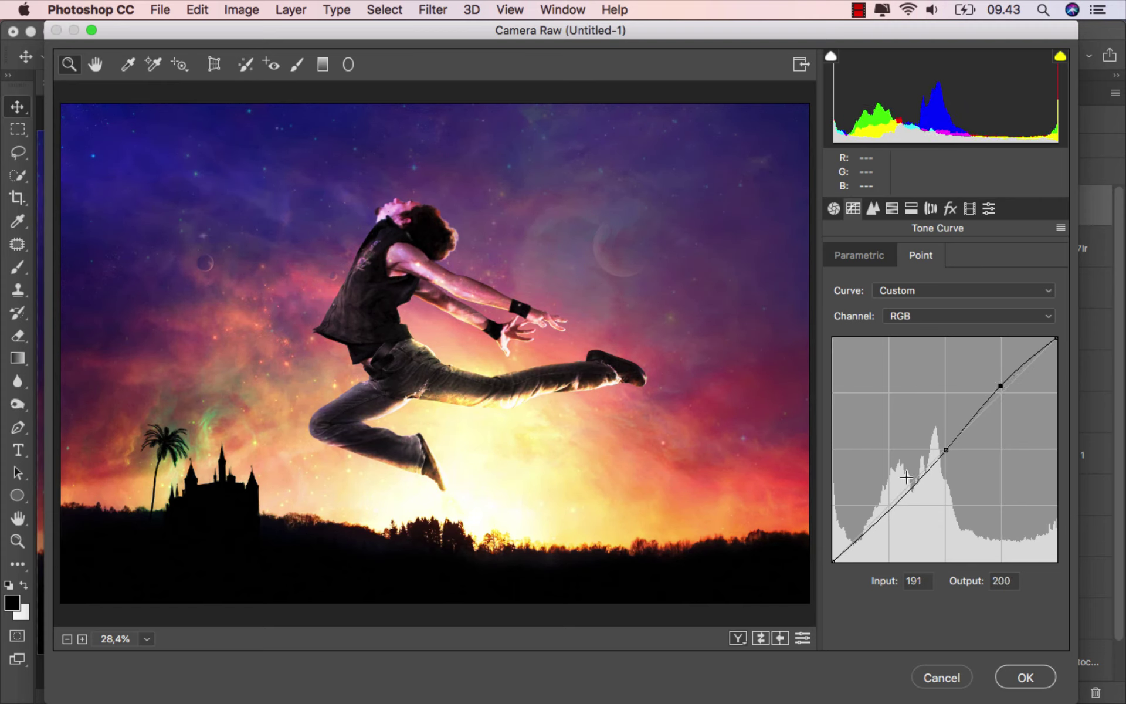
left_click(889, 507)
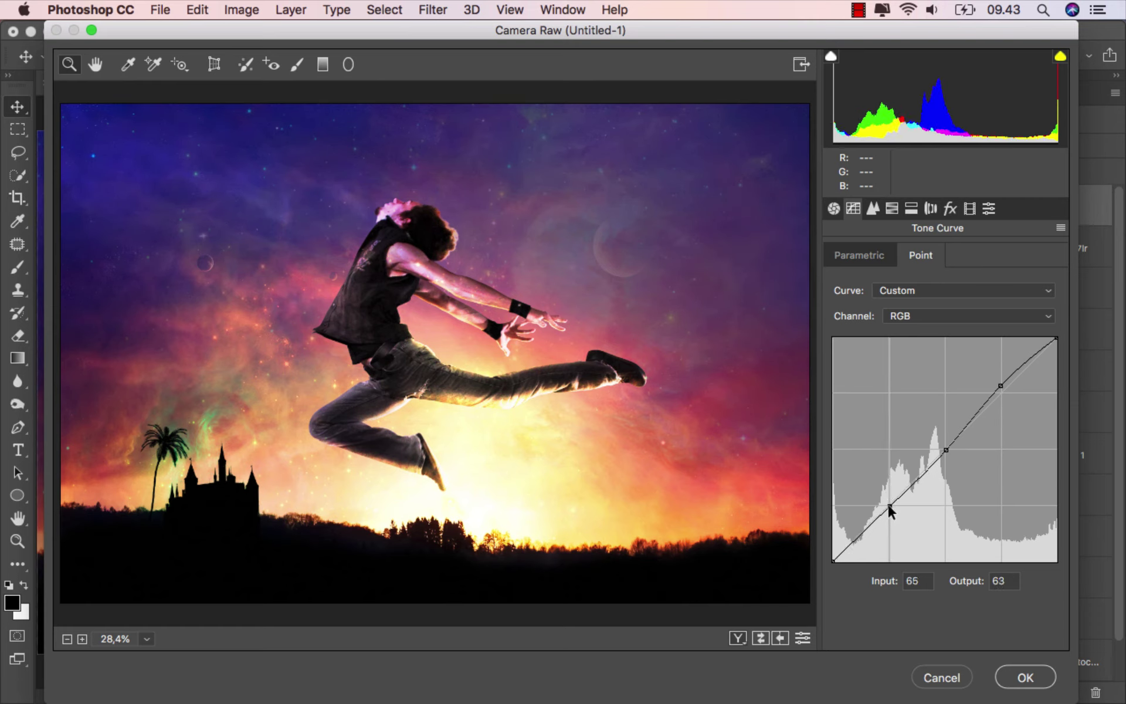
mouse_move(832, 562)
left_mouse_down()
mouse_move(822, 489)
mouse_move(825, 546)
left_mouse_up()
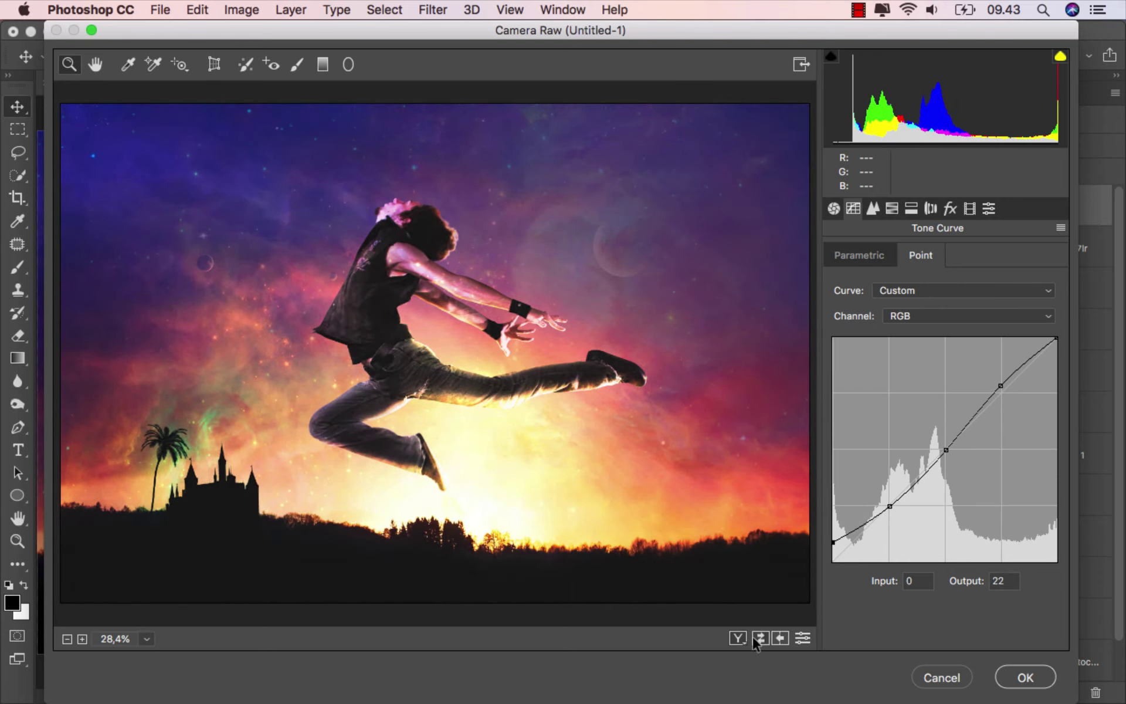
left_click(755, 638)
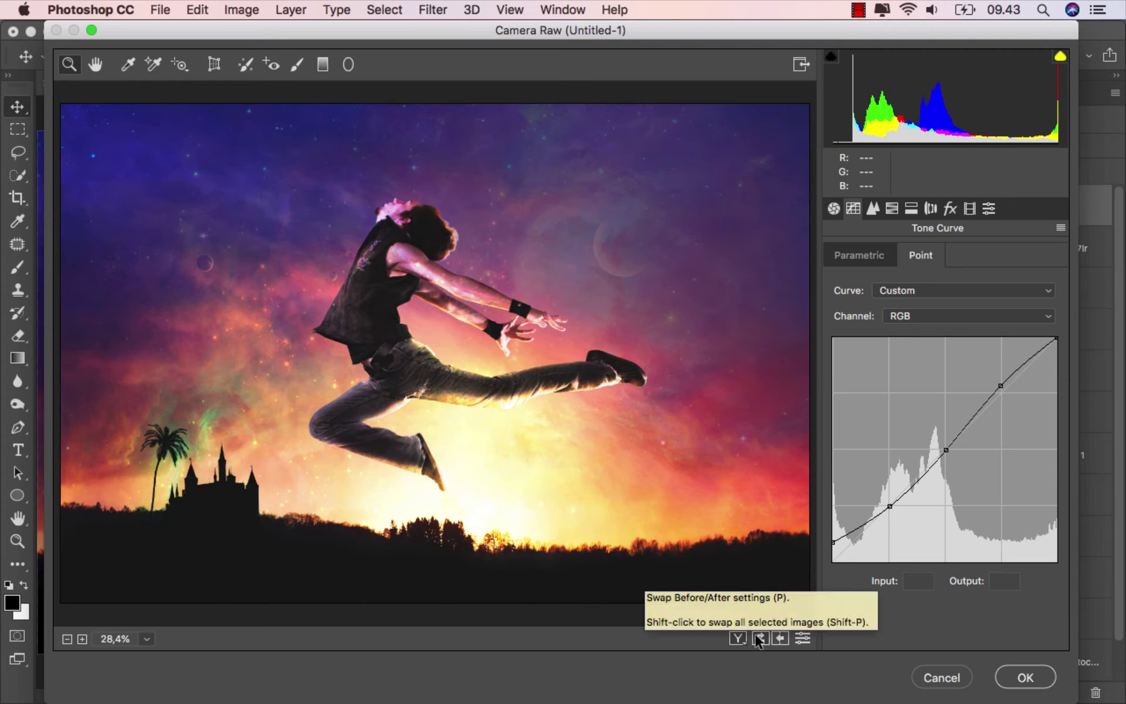
left_click_drag(833, 543, 833, 554)
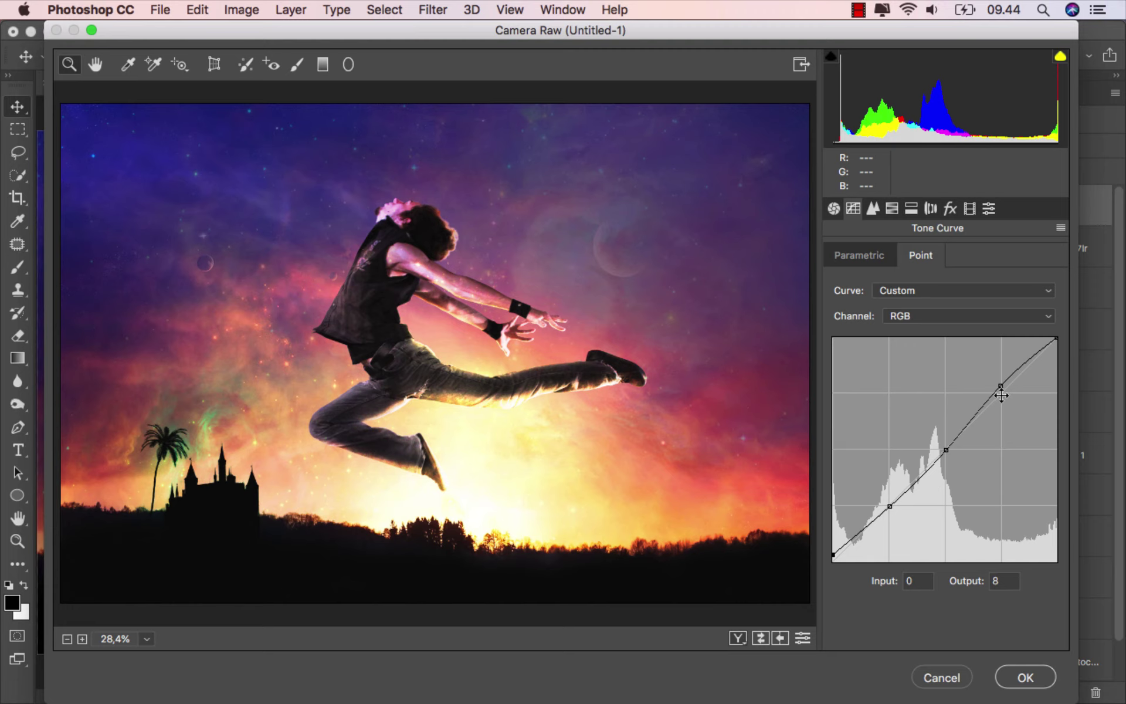
left_click_drag(890, 508, 885, 505)
Step: On the Blue channel curve, add shadow and highlight points and raise the black endpoint
left_click(940, 317)
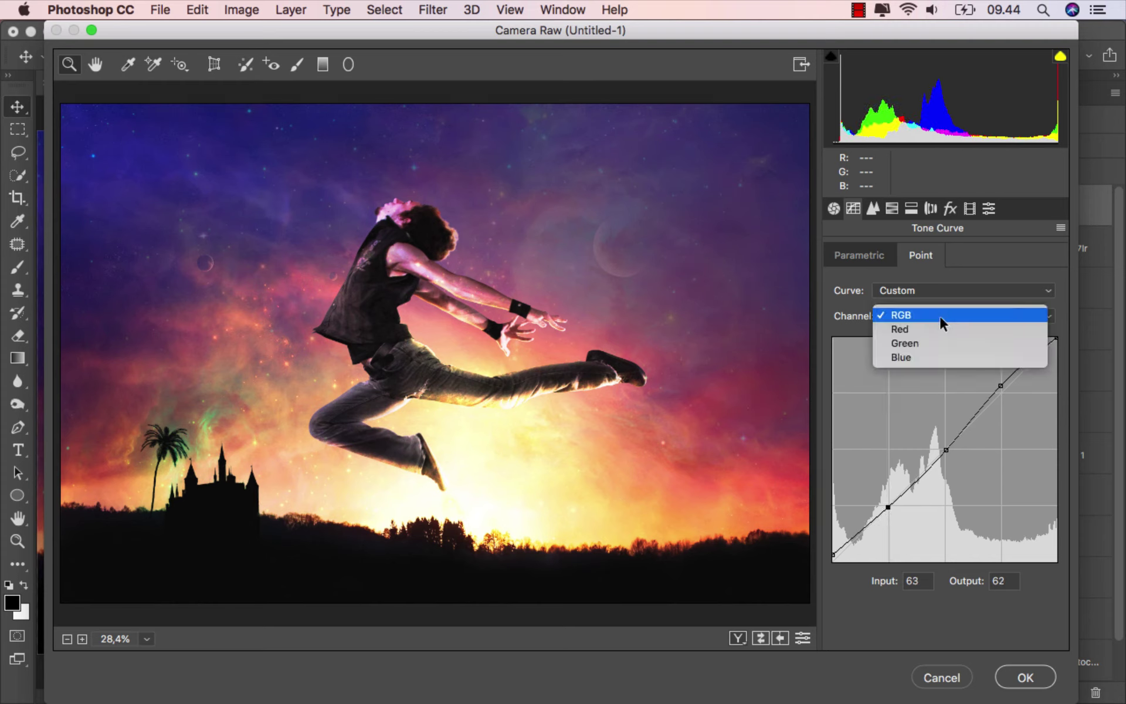
left_click(941, 352)
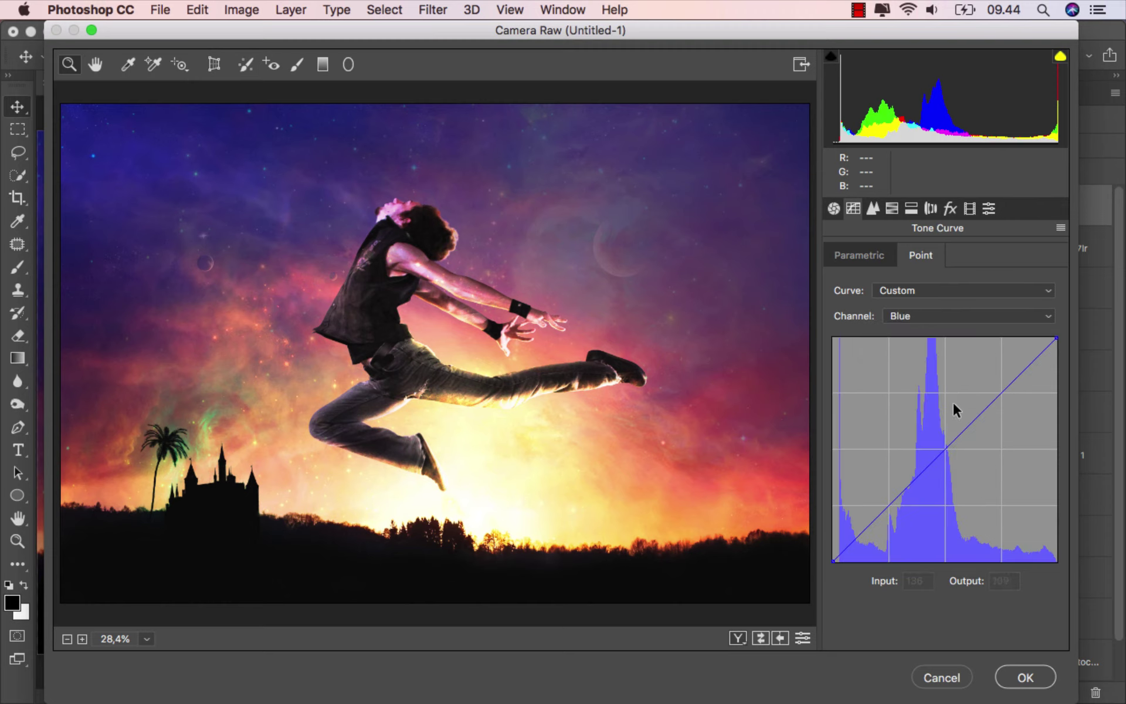
left_click(889, 505)
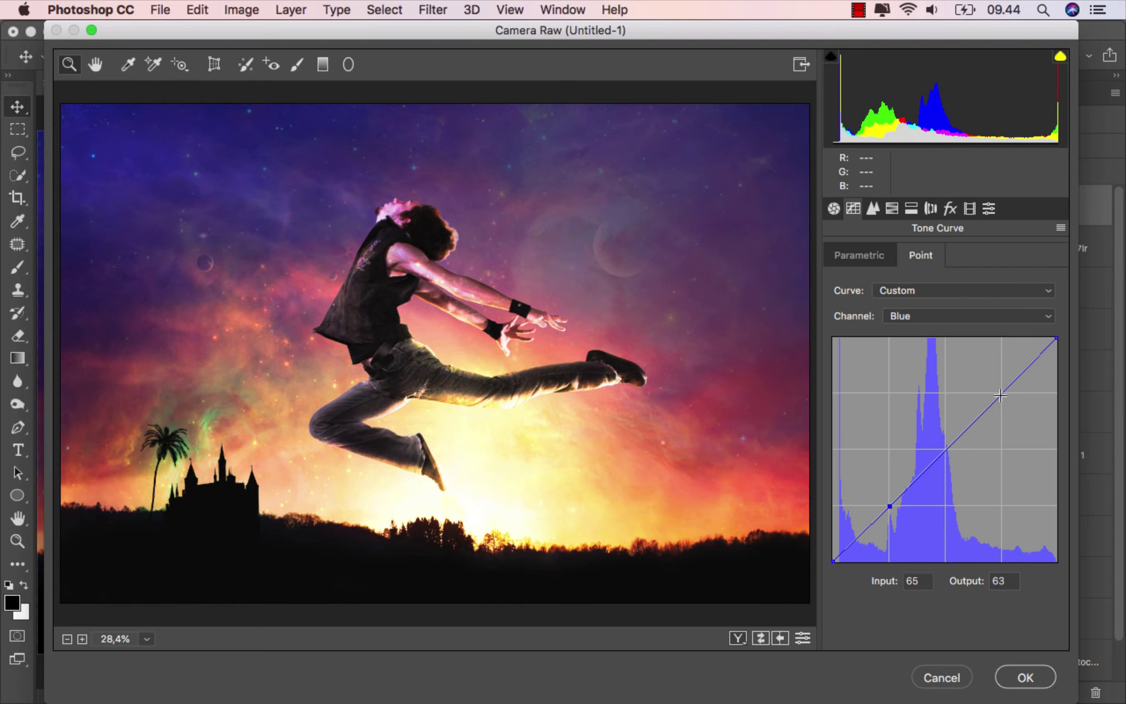
left_click_drag(1002, 394, 1000, 387)
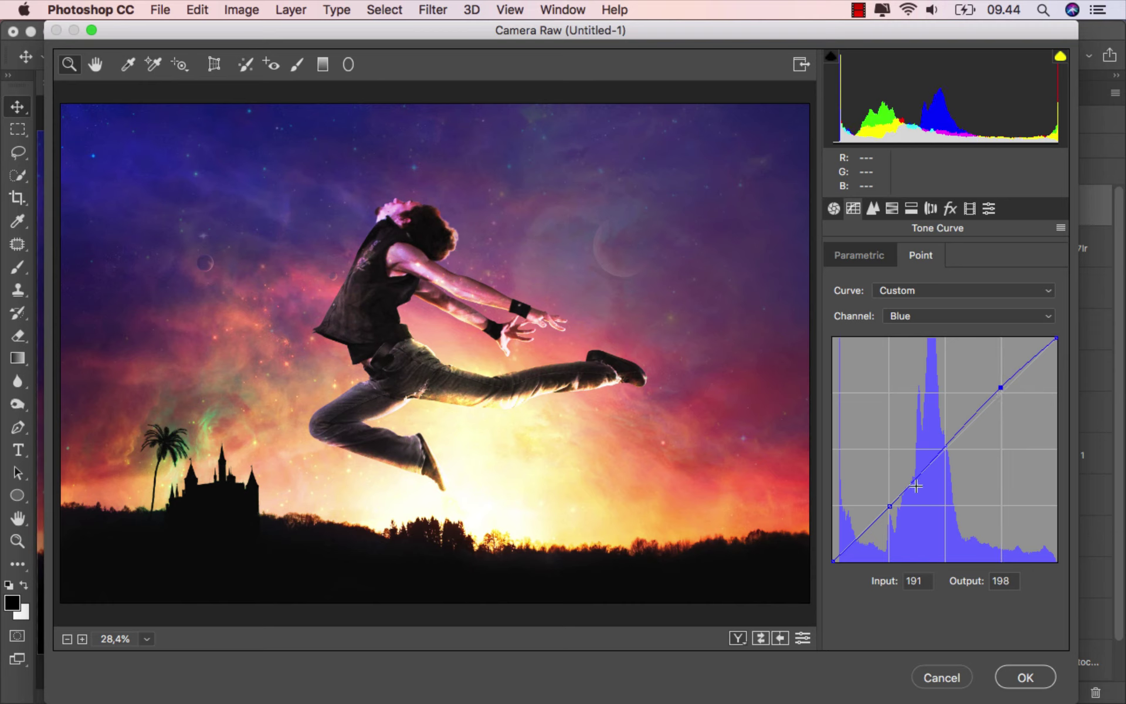
left_click(834, 561)
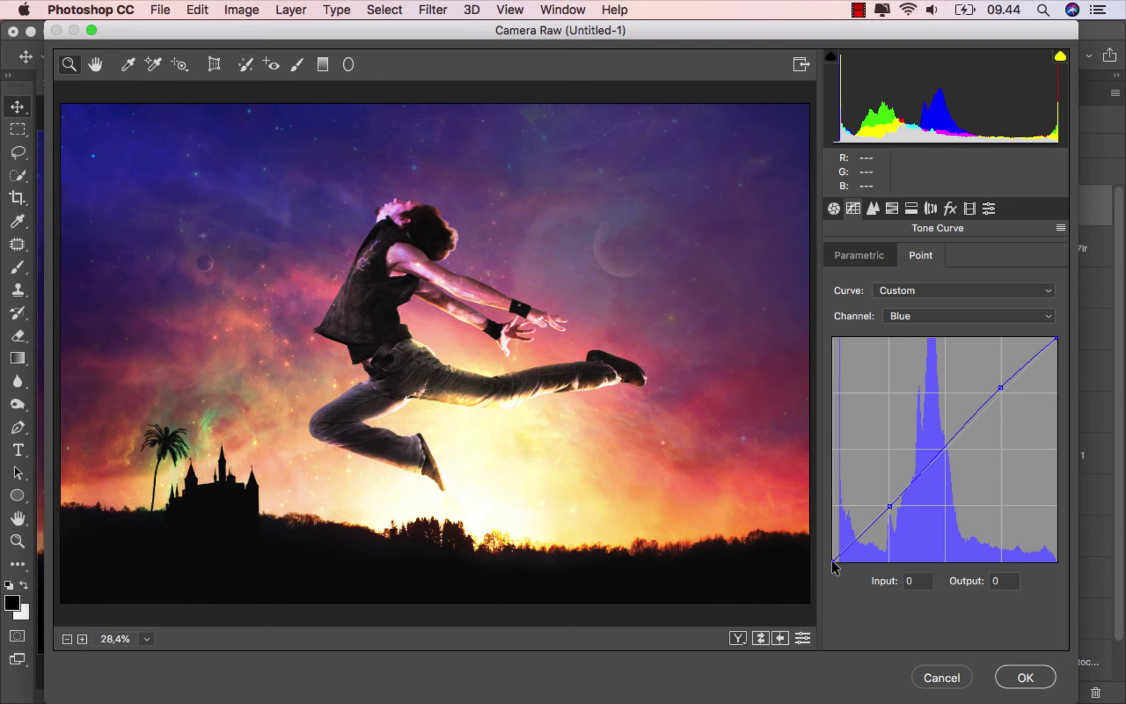
mouse_move(833, 561)
left_mouse_down()
mouse_move(832, 522)
mouse_move(829, 541)
left_mouse_up()
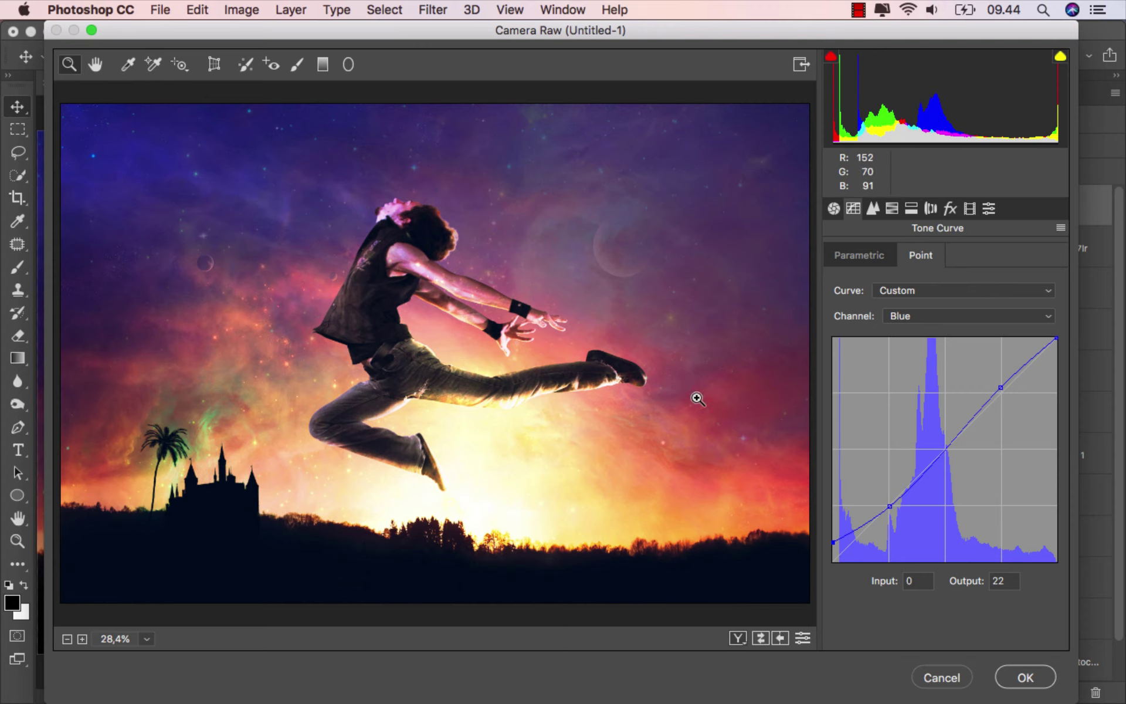
left_click(761, 637)
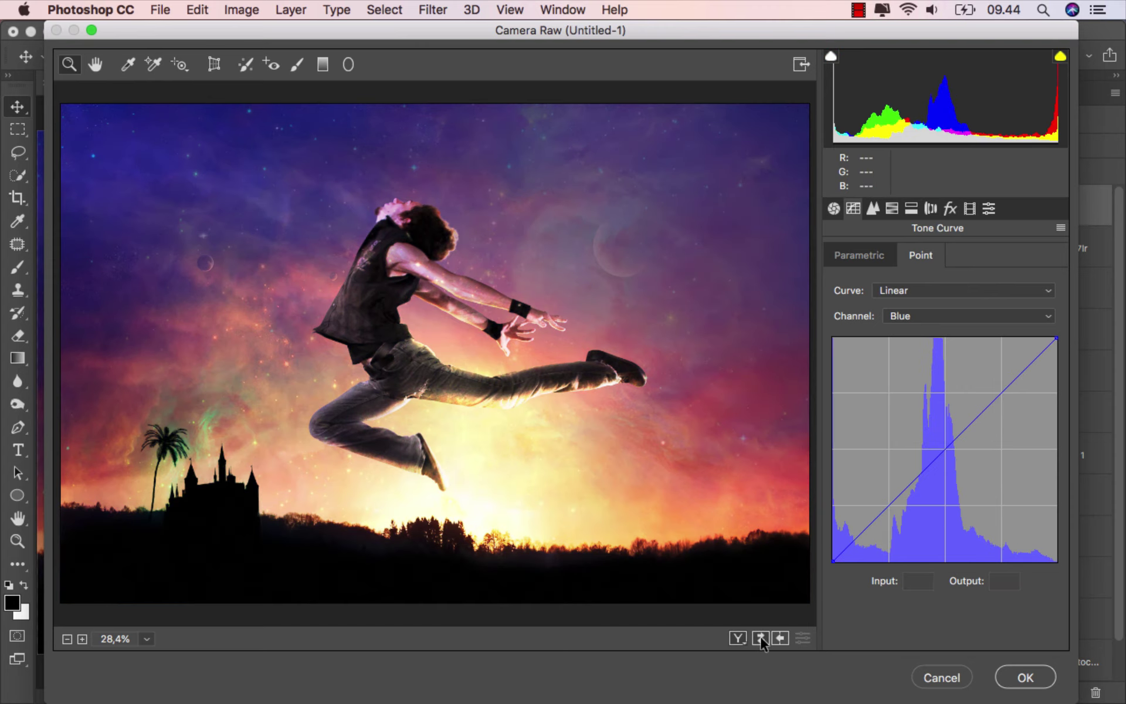
left_click(1020, 676)
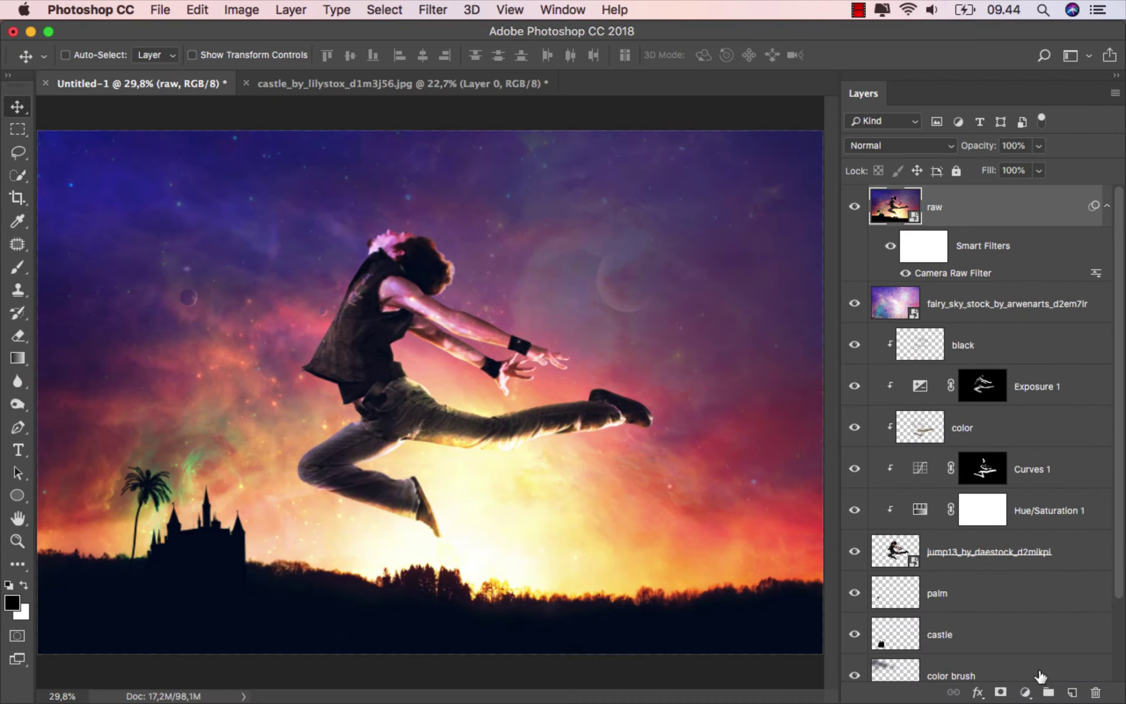
left_click(854, 206)
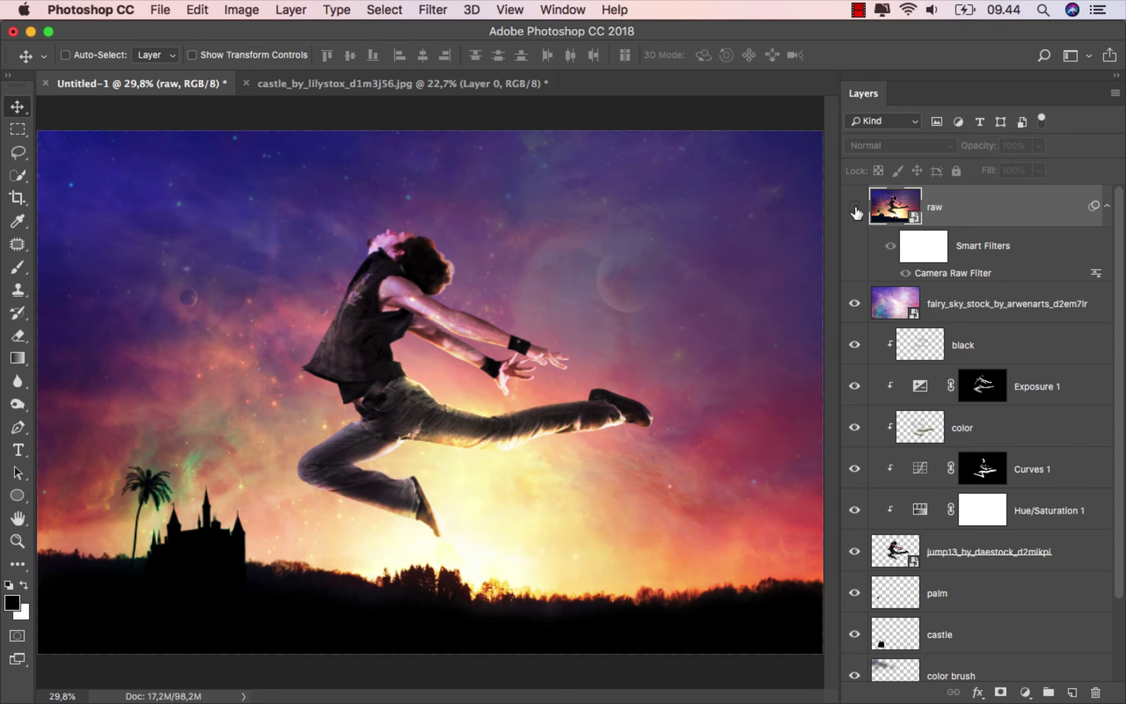
left_click(854, 208)
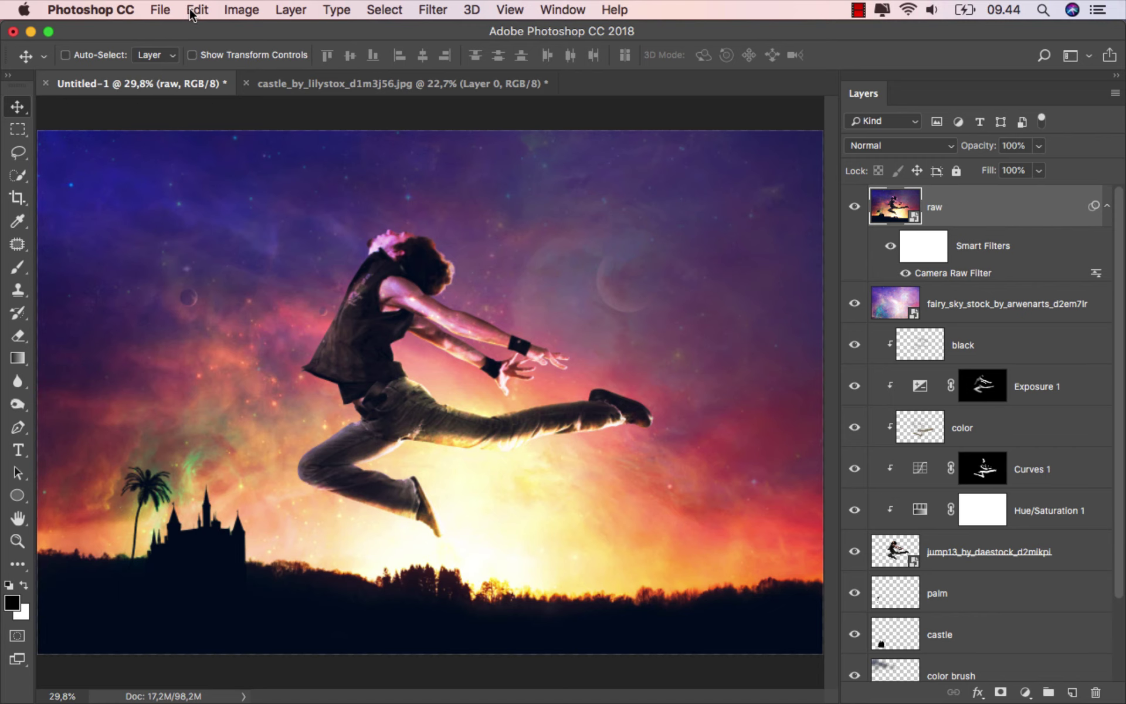
left_click(164, 10)
Step: Save the composite as JPEG named ok at Maximum quality 12
left_click(246, 182)
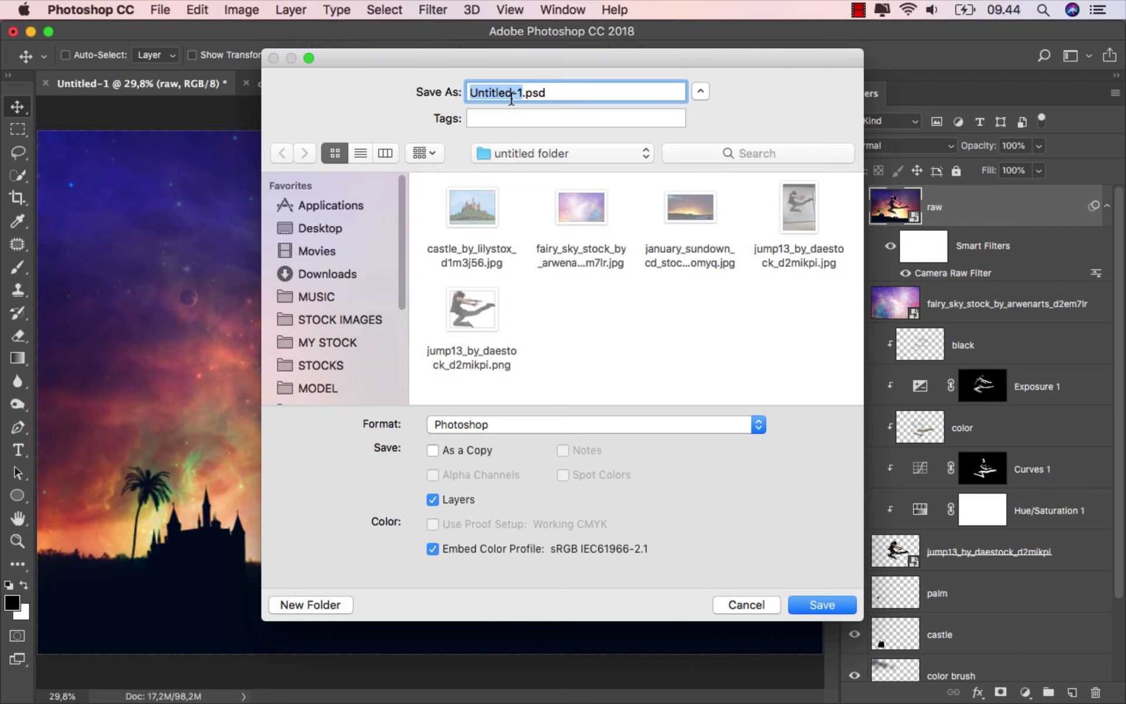
type("ok")
left_click(528, 427)
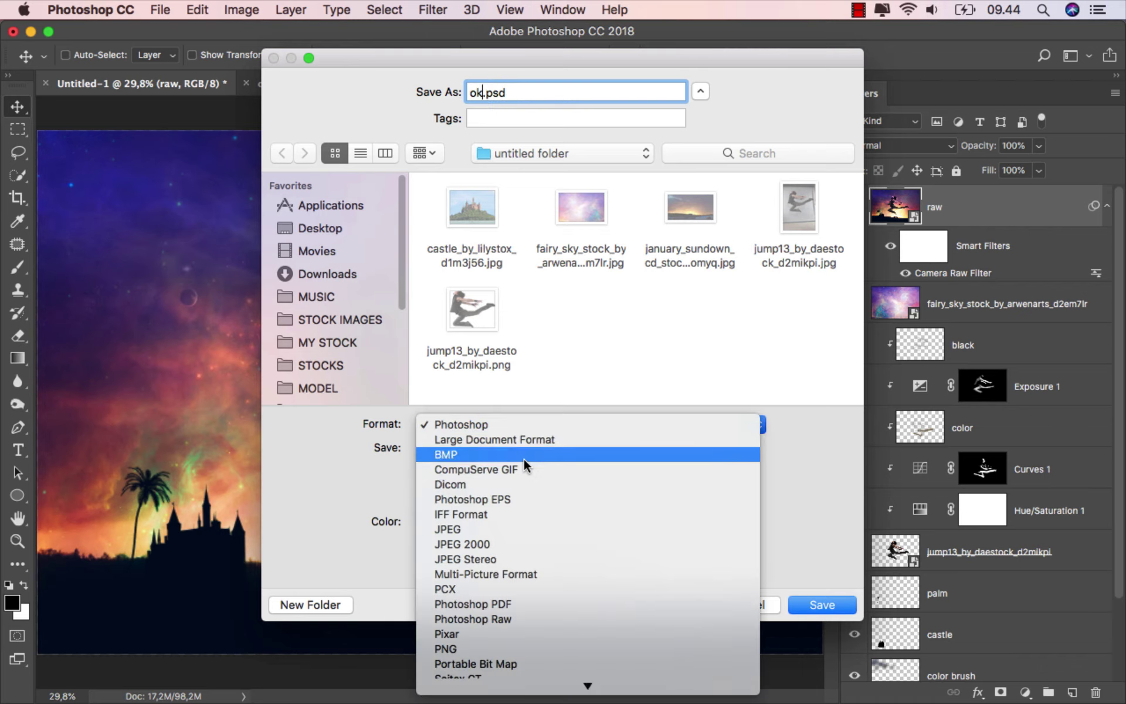
scroll(604, 534, "down", 2)
left_click(575, 492)
left_click(820, 604)
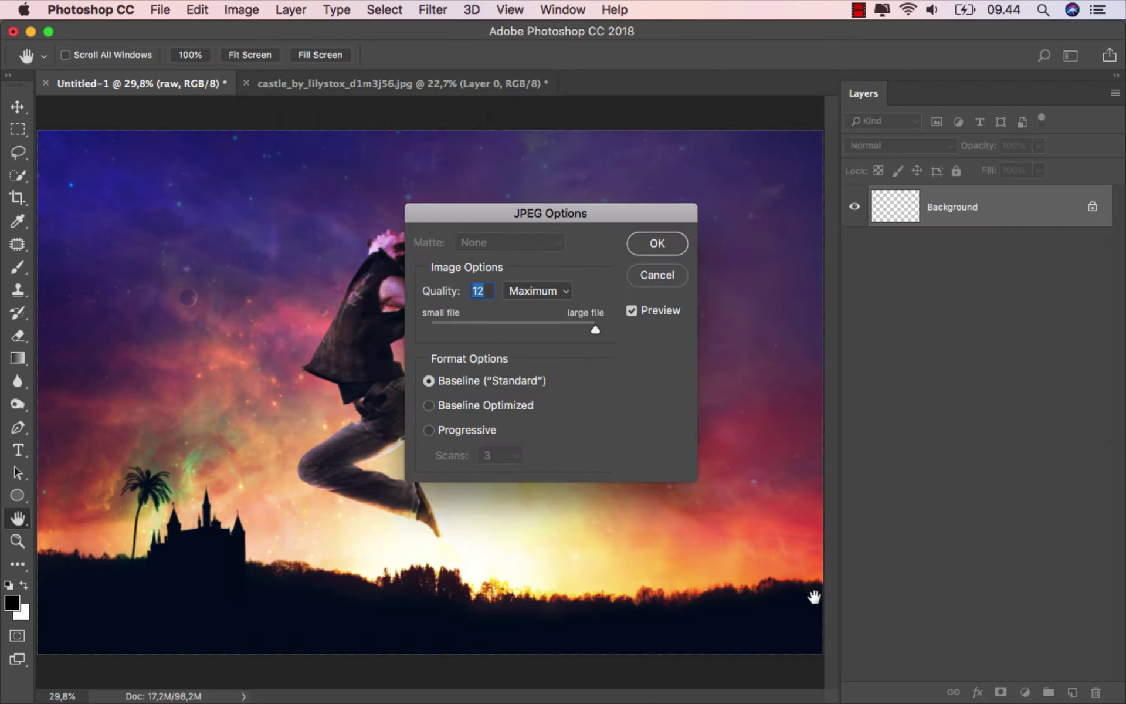
left_click(657, 243)
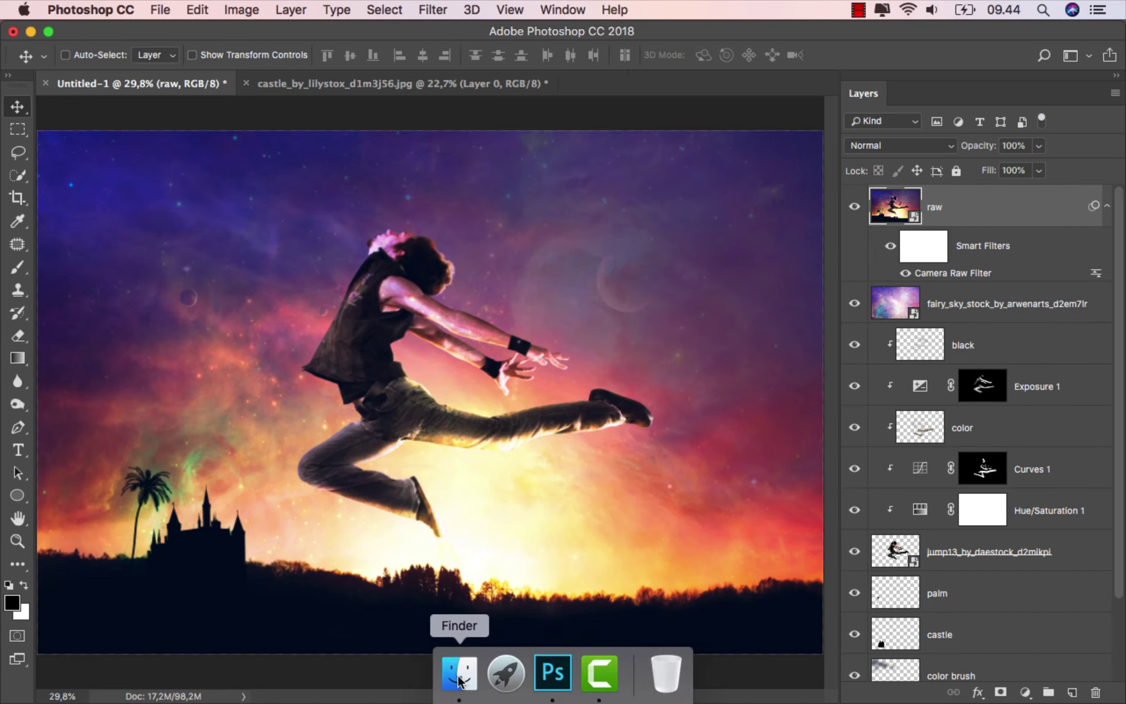
Step: Quick Look ok.jpg from the untitled folder in Finder
left_click(461, 674)
left_click(820, 148)
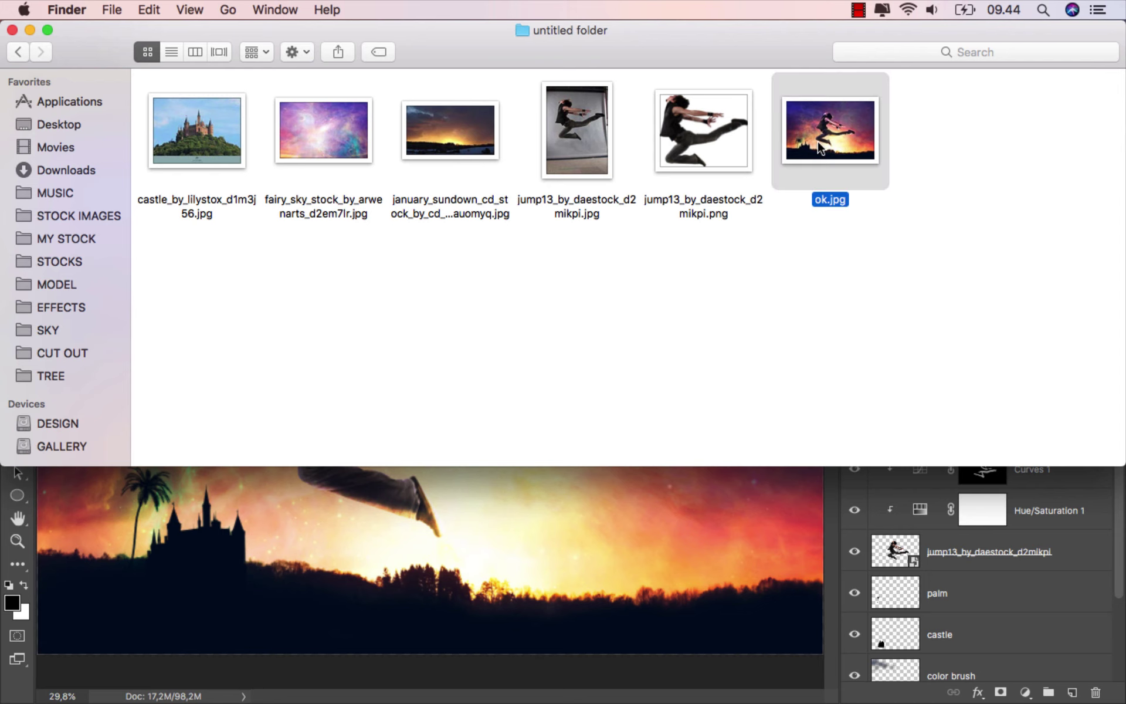
key("space")
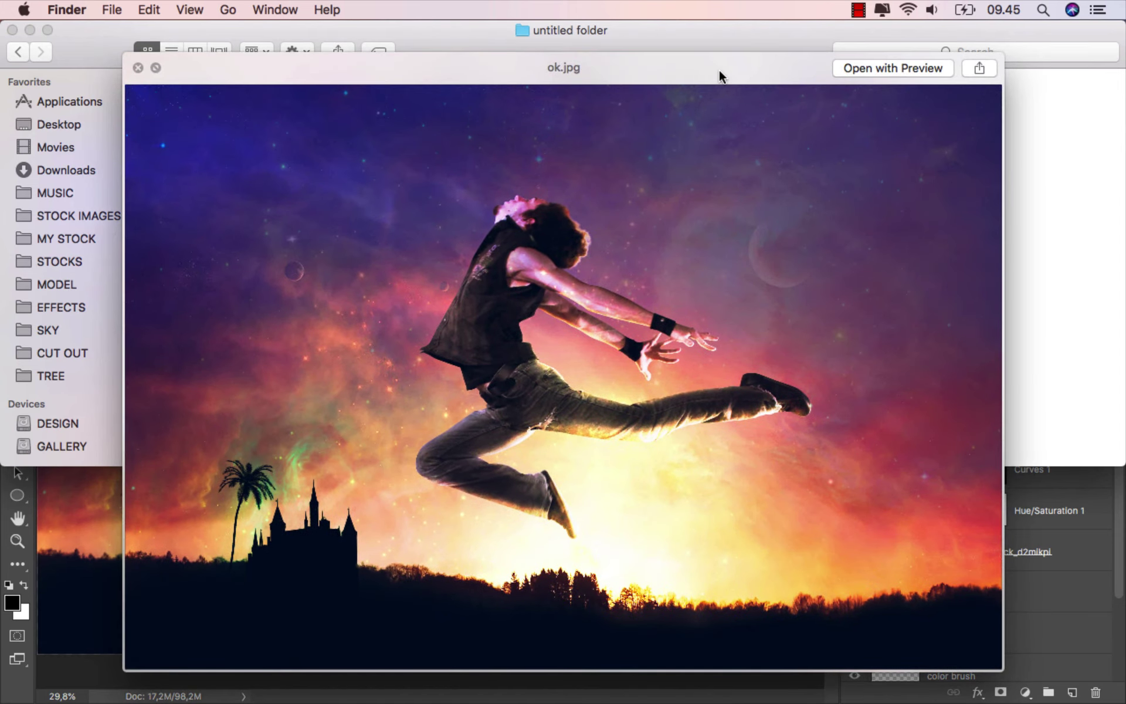